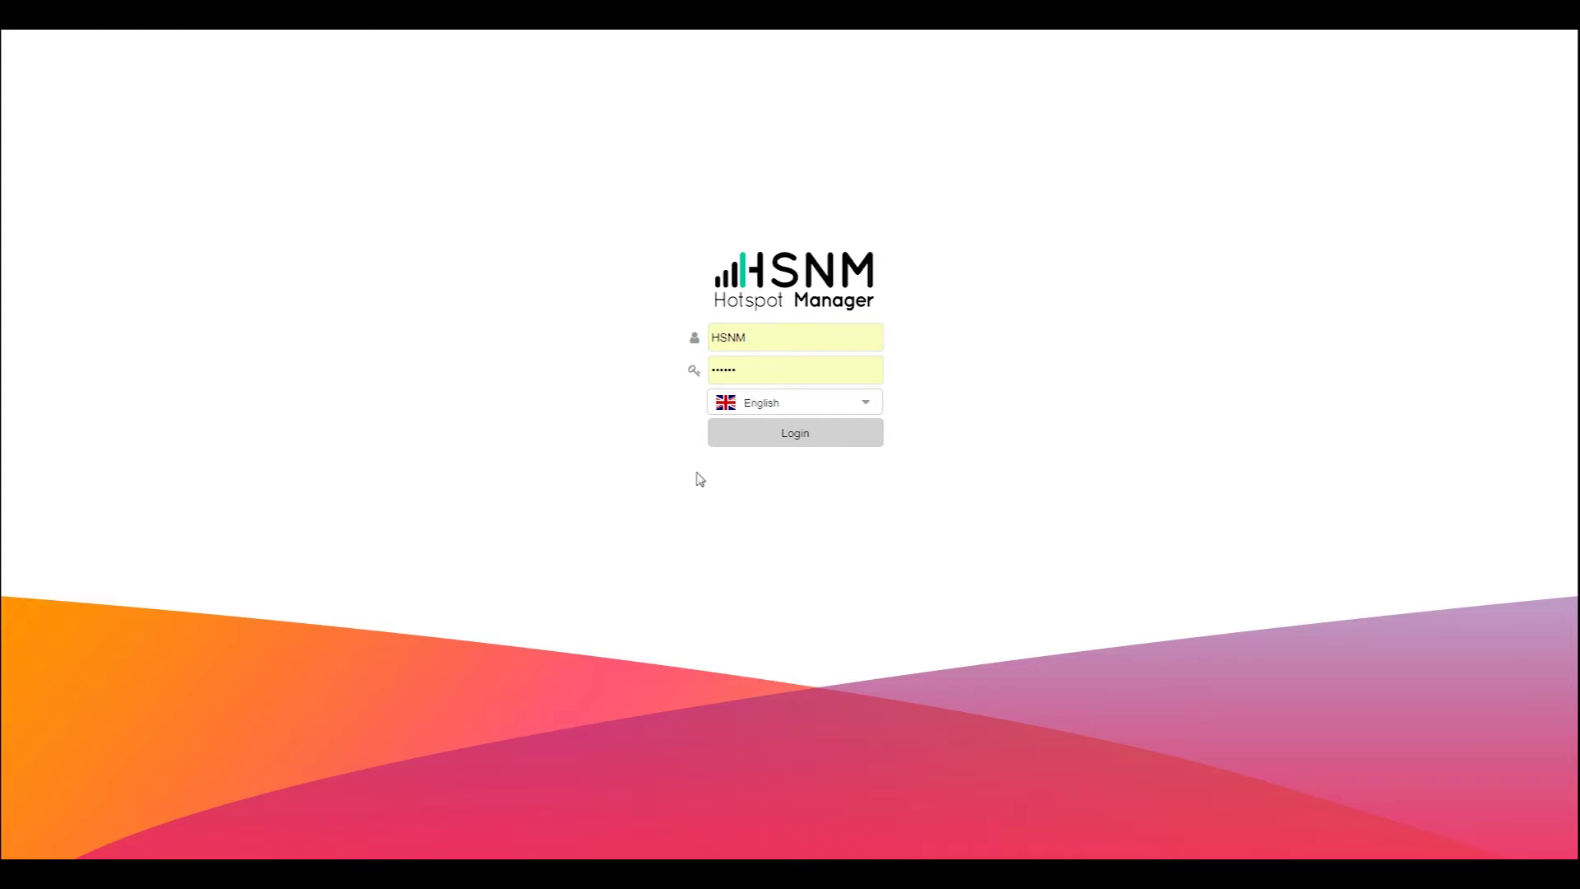
- Sign in, then select Reseller XYZ Inc and Festival Organization in the System tree
{"action": "left_click", "coordinate": [794, 441]}
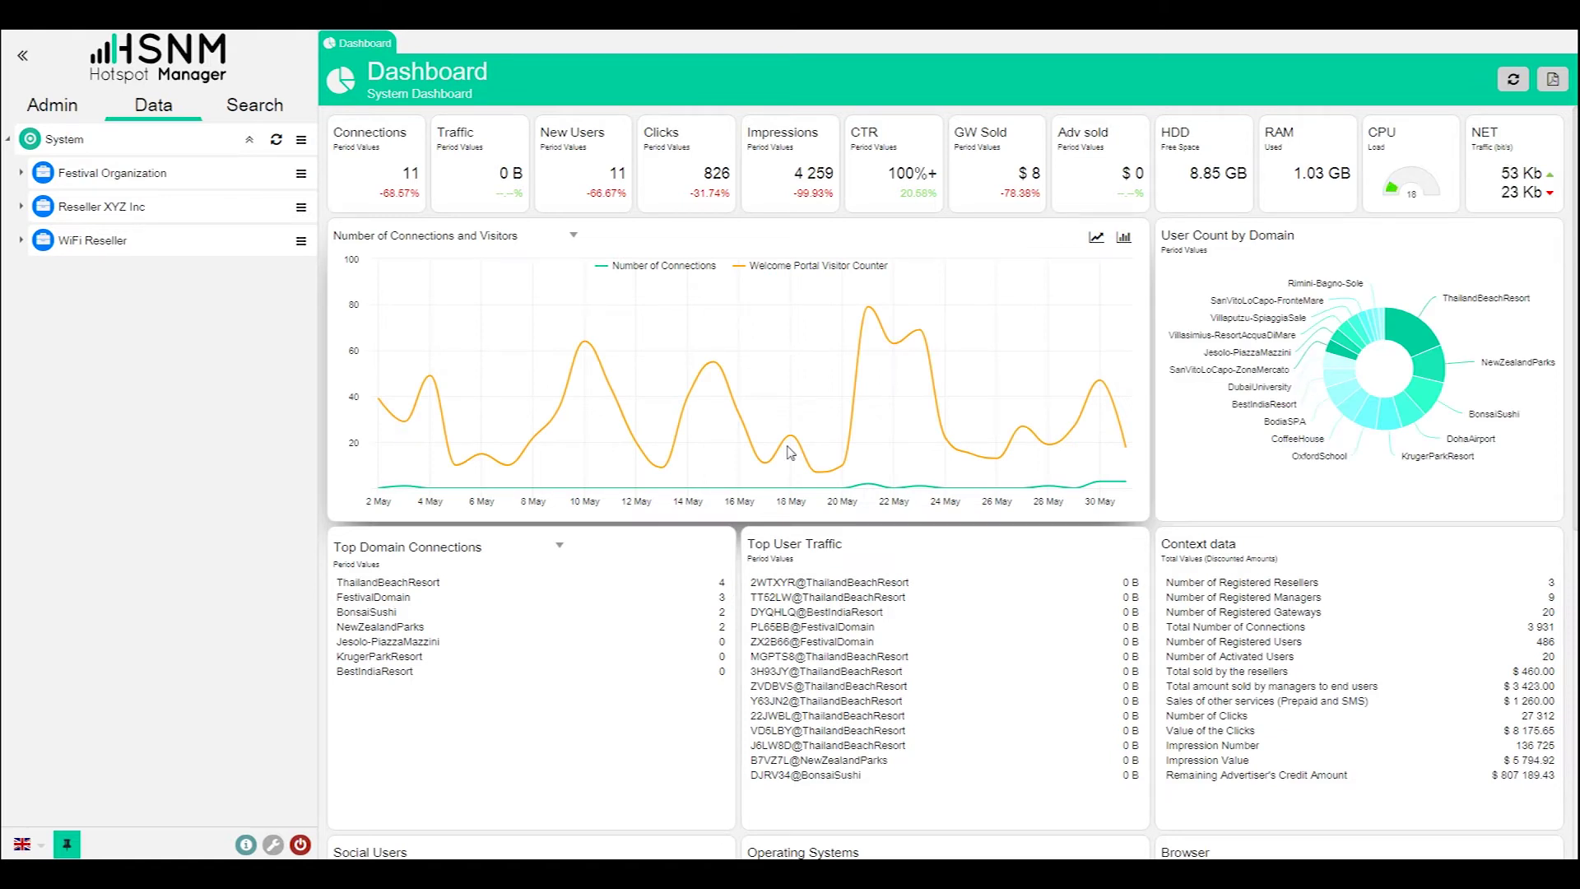
{"action": "left_click", "coordinate": [112, 207]}
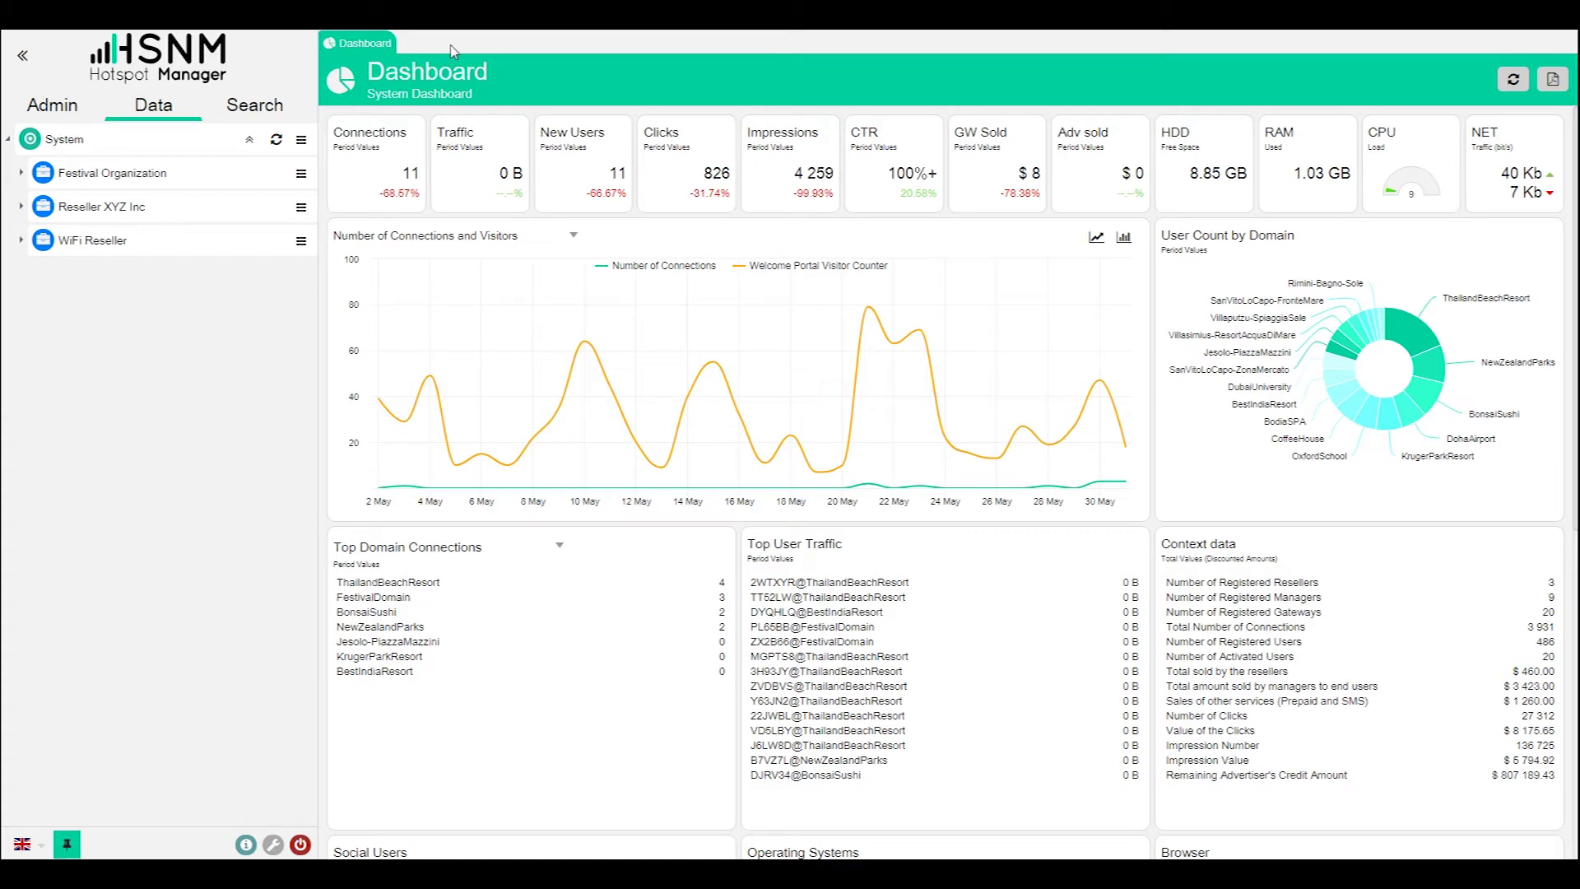
{"action": "left_click", "coordinate": [284, 176]}
- Collapse and reopen the navigation panel several times, then pin it open beside the dashboard
{"action": "left_click", "coordinate": [23, 57]}
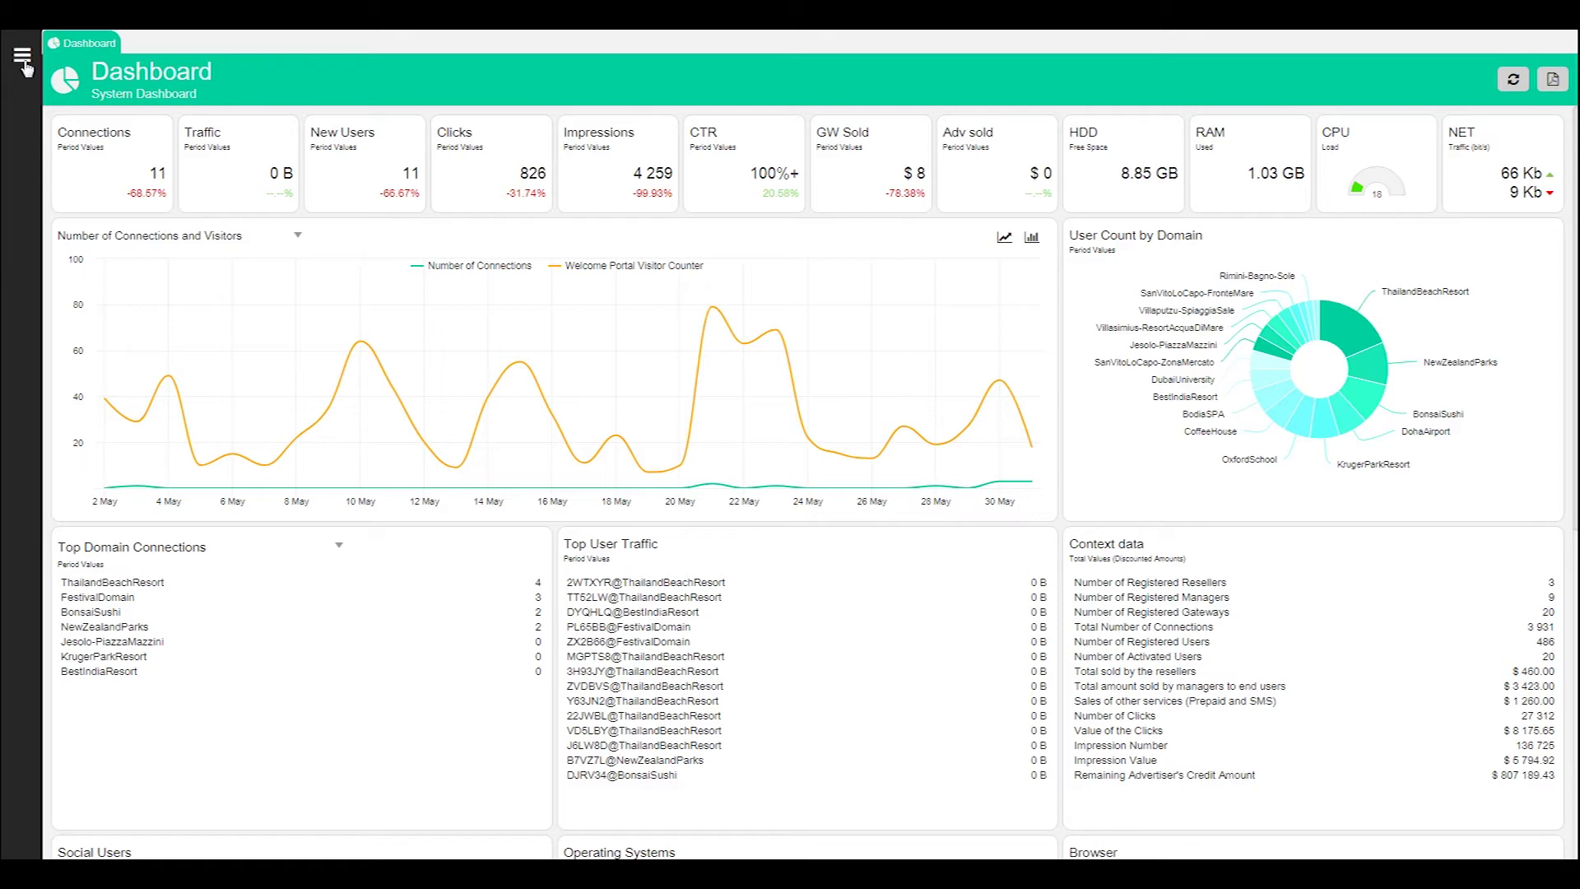
{"action": "left_click", "coordinate": [22, 57]}
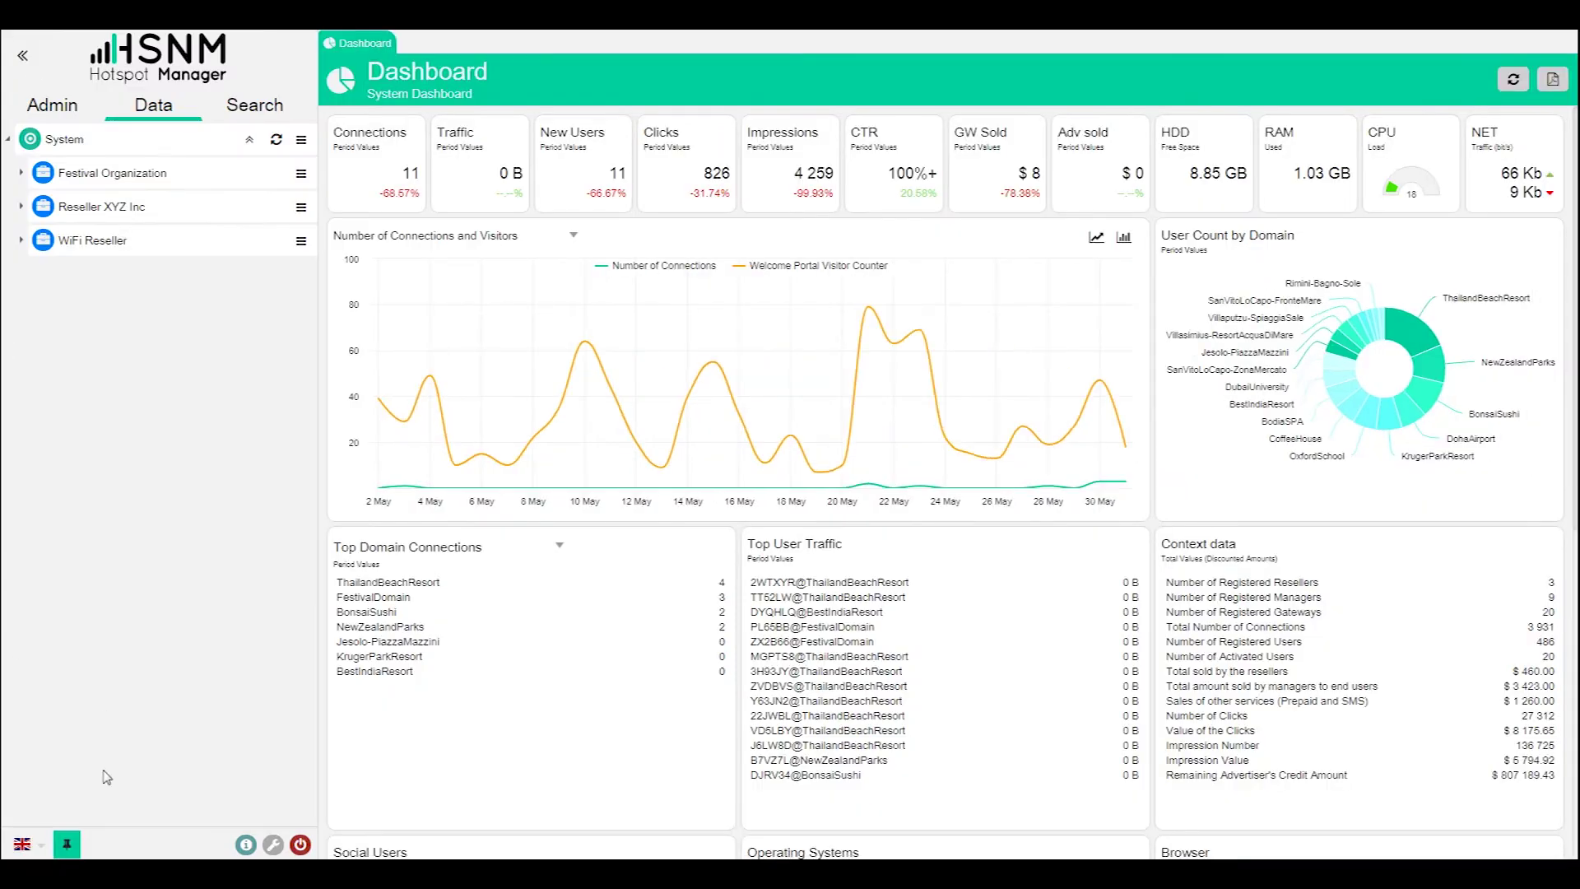
{"action": "left_click", "coordinate": [66, 845]}
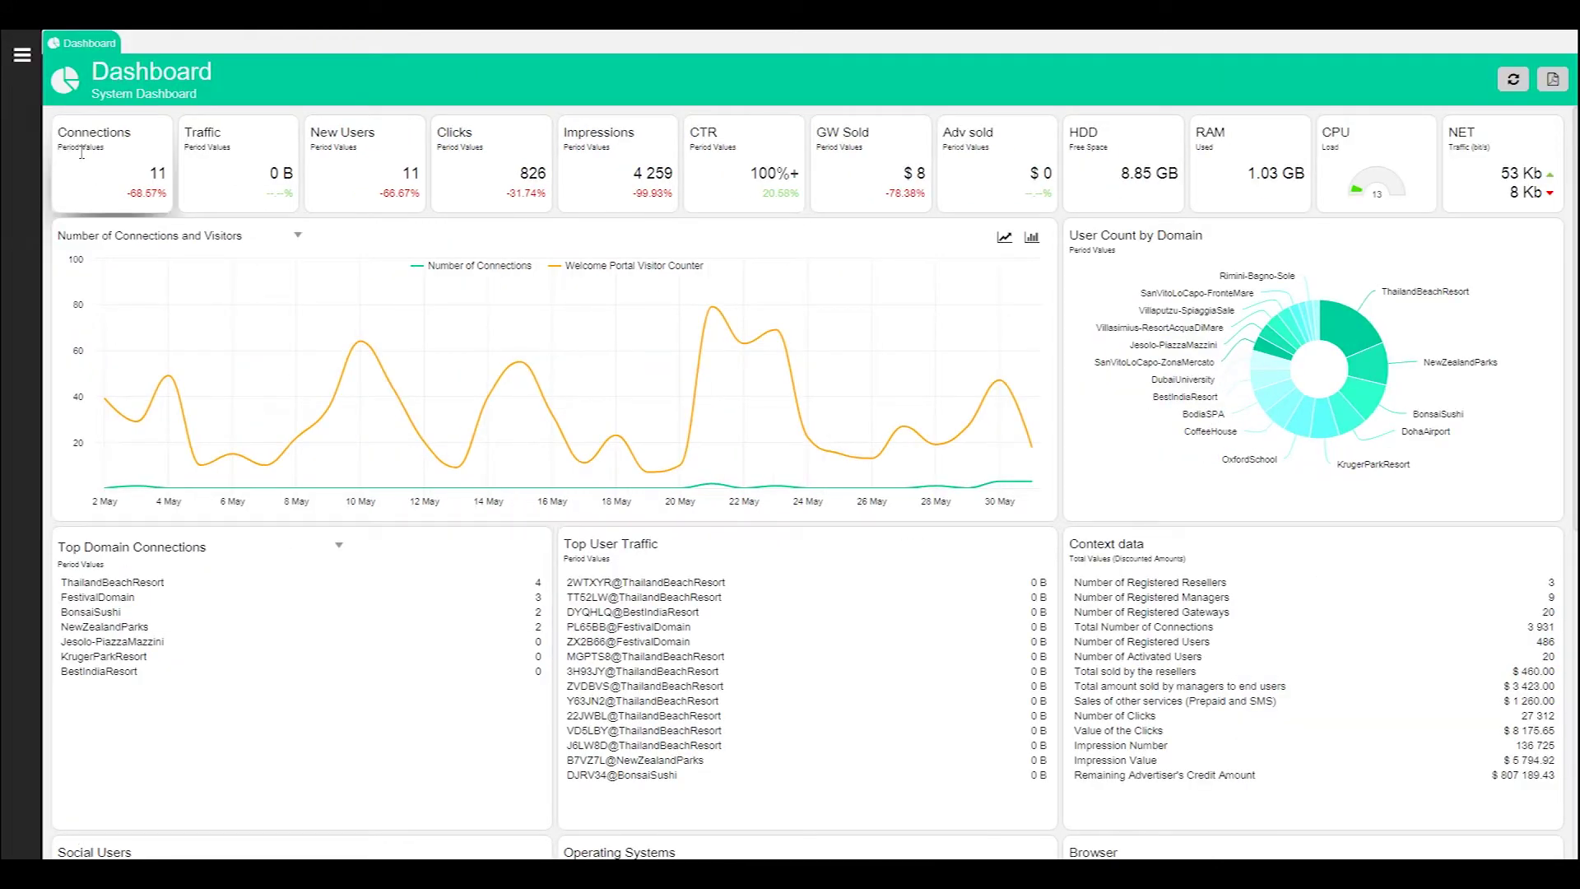
{"action": "left_click", "coordinate": [27, 57]}
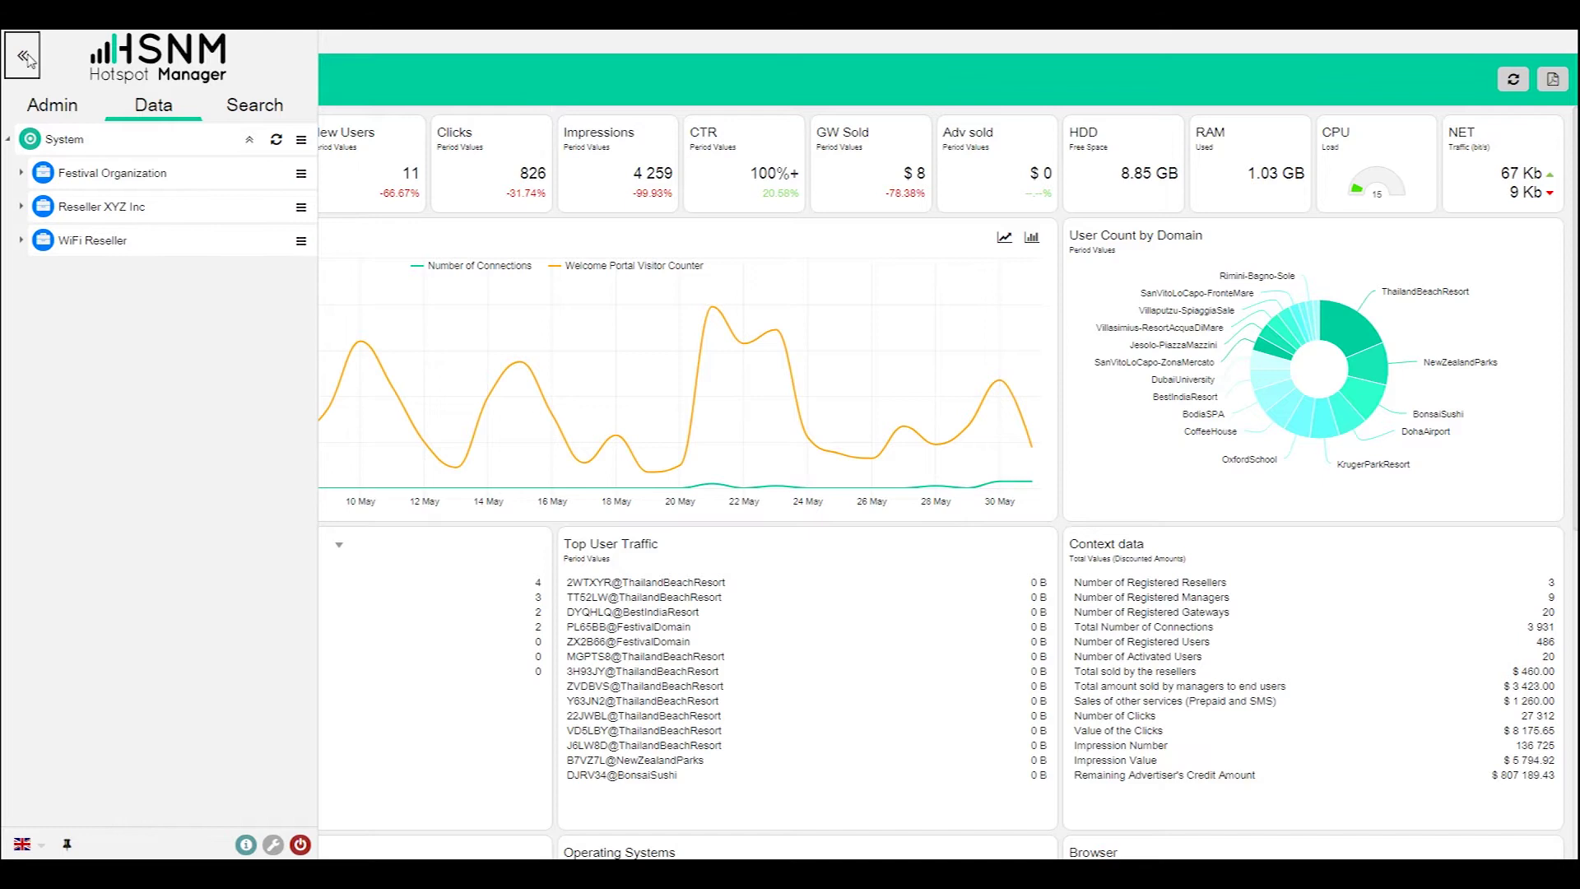
{"action": "left_click", "coordinate": [27, 60]}
{"action": "left_click", "coordinate": [29, 58]}
{"action": "left_click", "coordinate": [68, 845]}
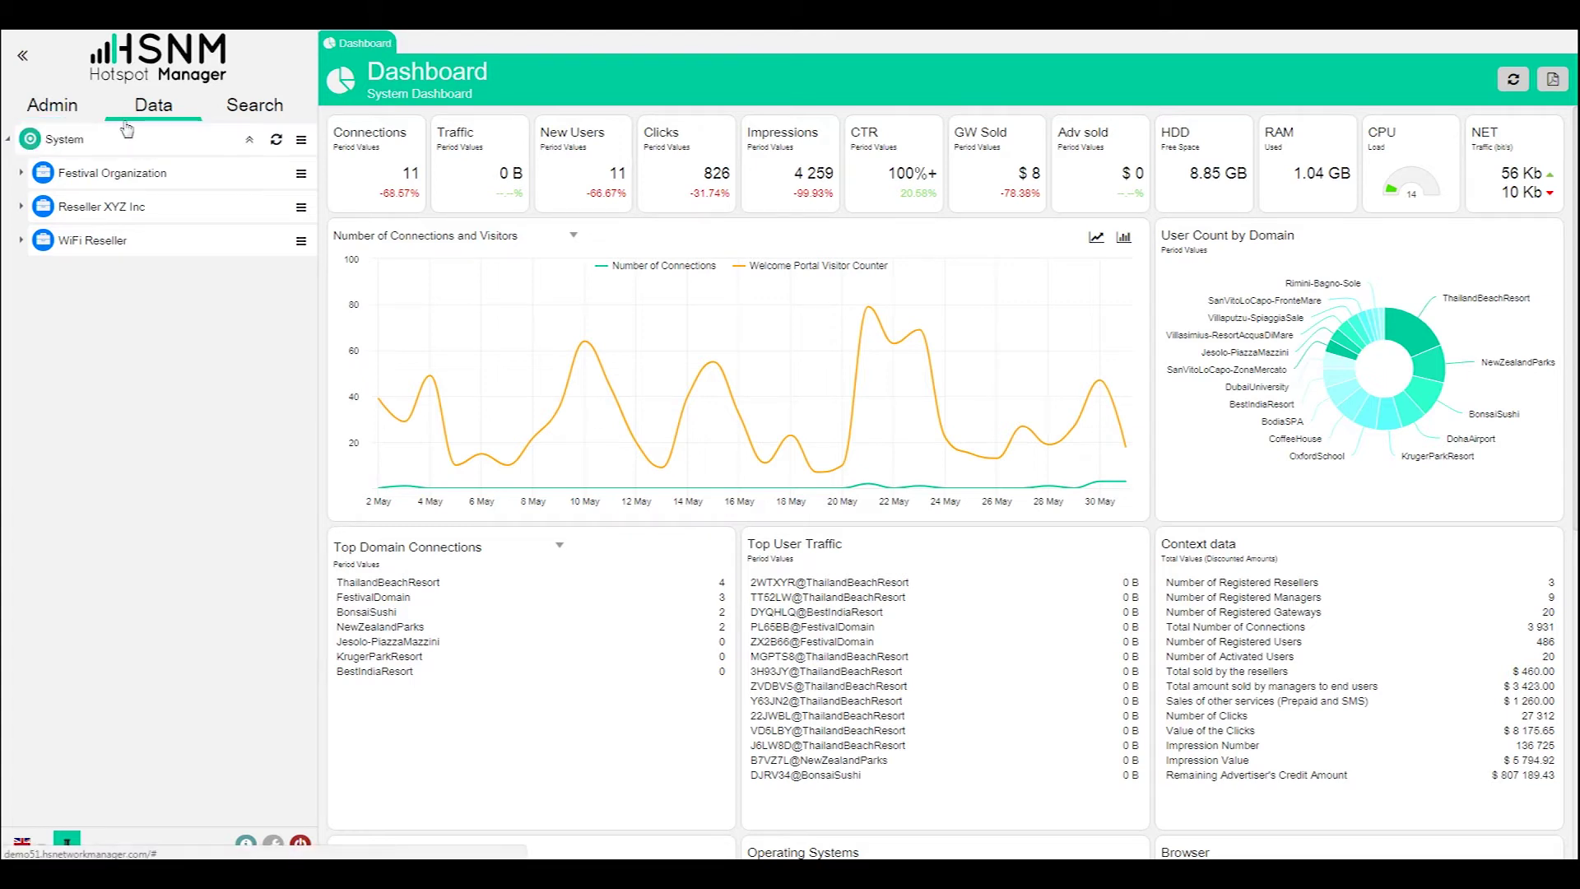
- From the Admin options, open the System Settings and External Authentication pages
{"action": "left_click", "coordinate": [55, 110]}
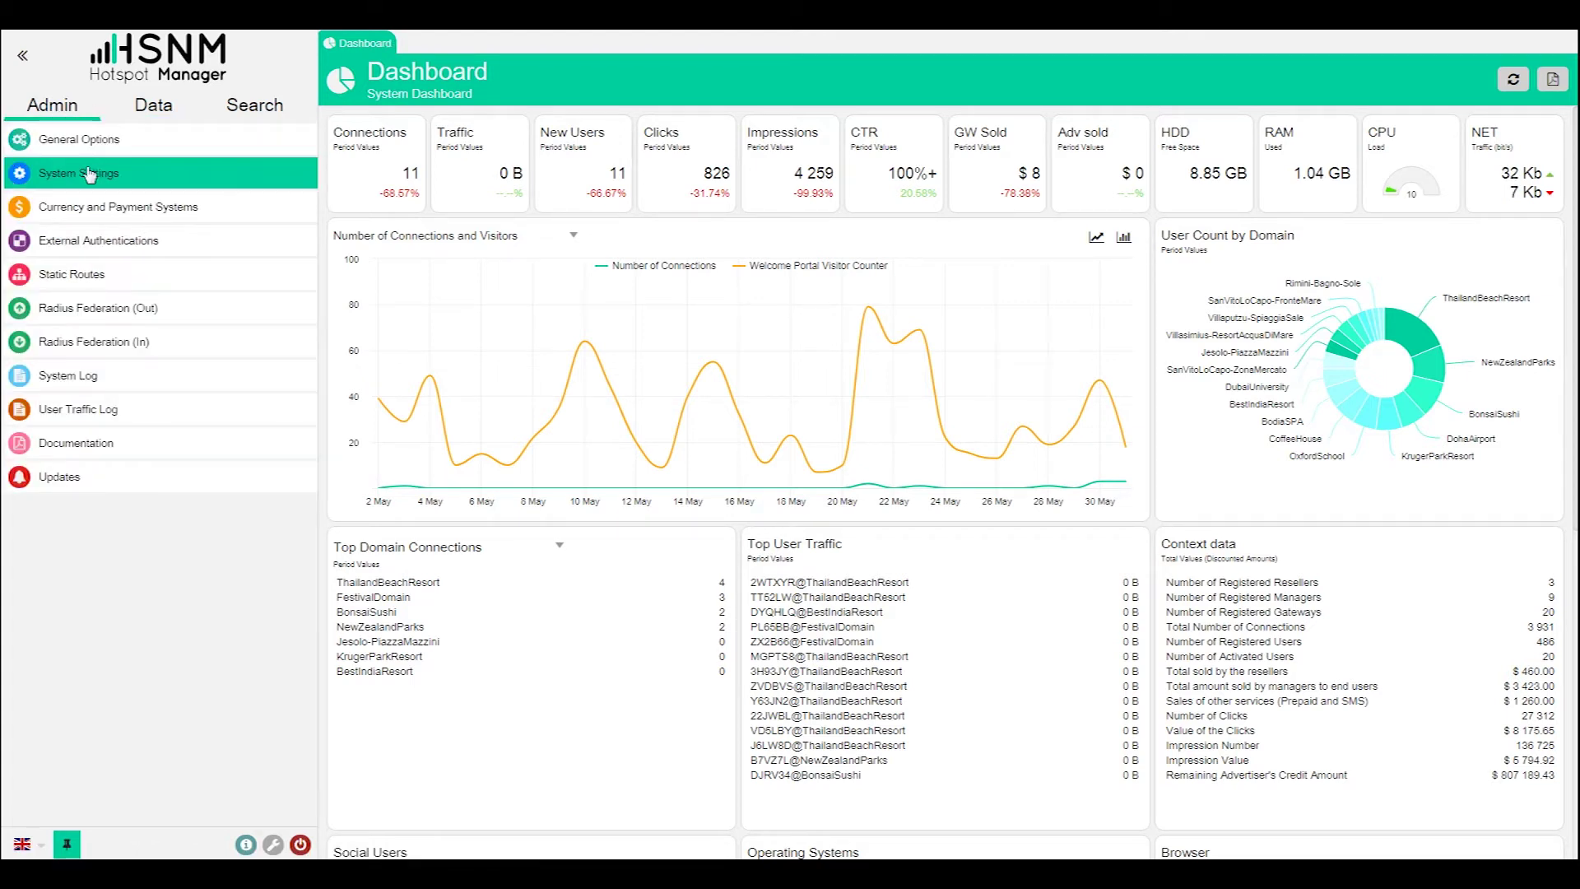
{"action": "left_click", "coordinate": [88, 174]}
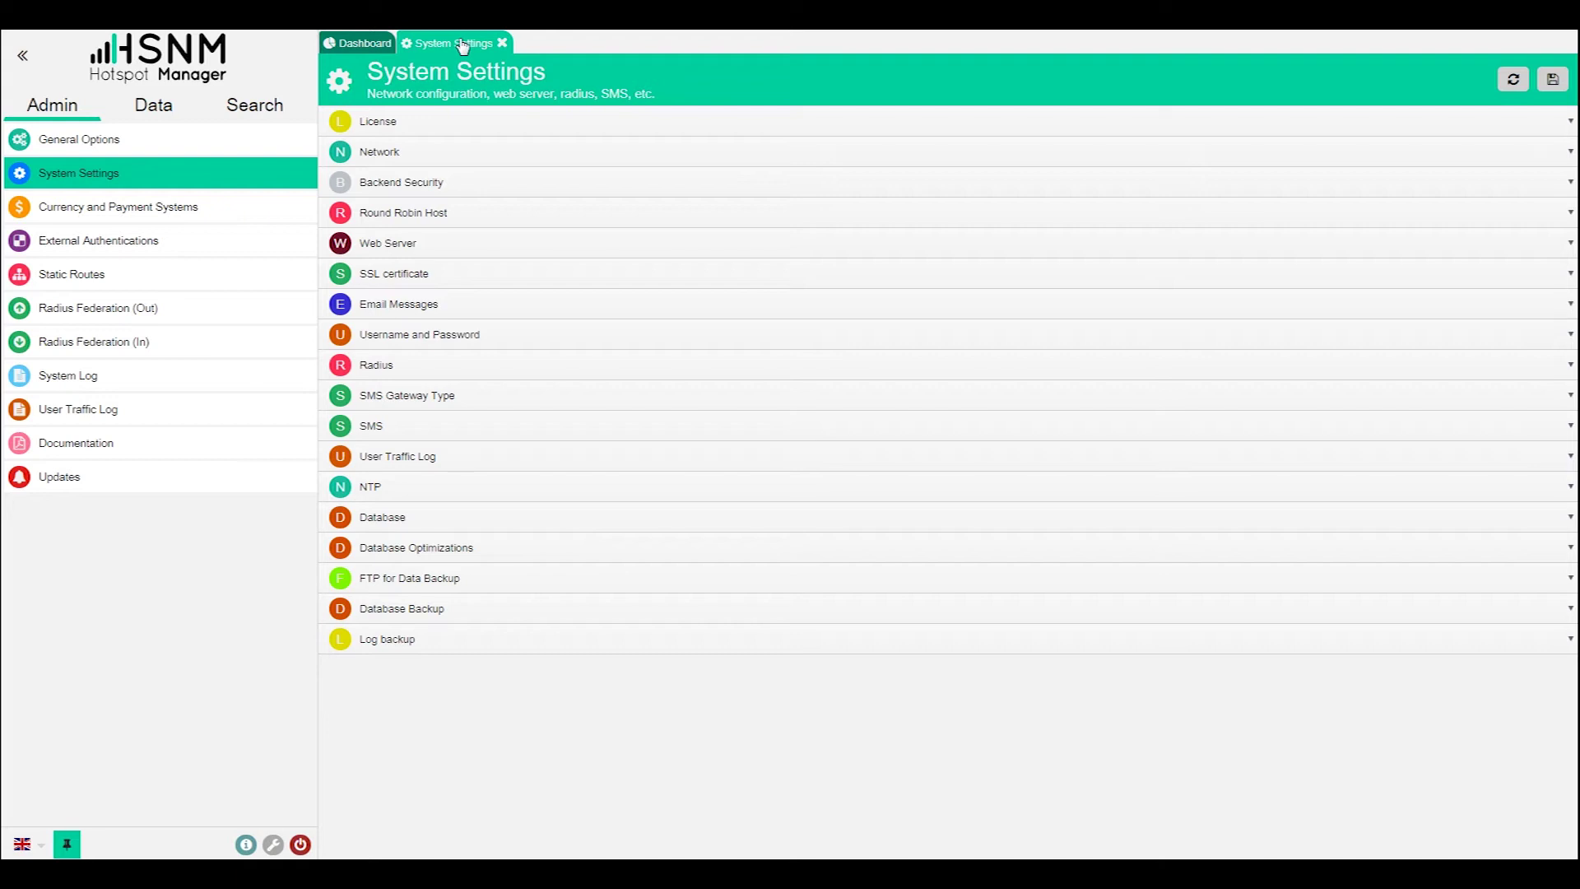
{"action": "left_click", "coordinate": [130, 254]}
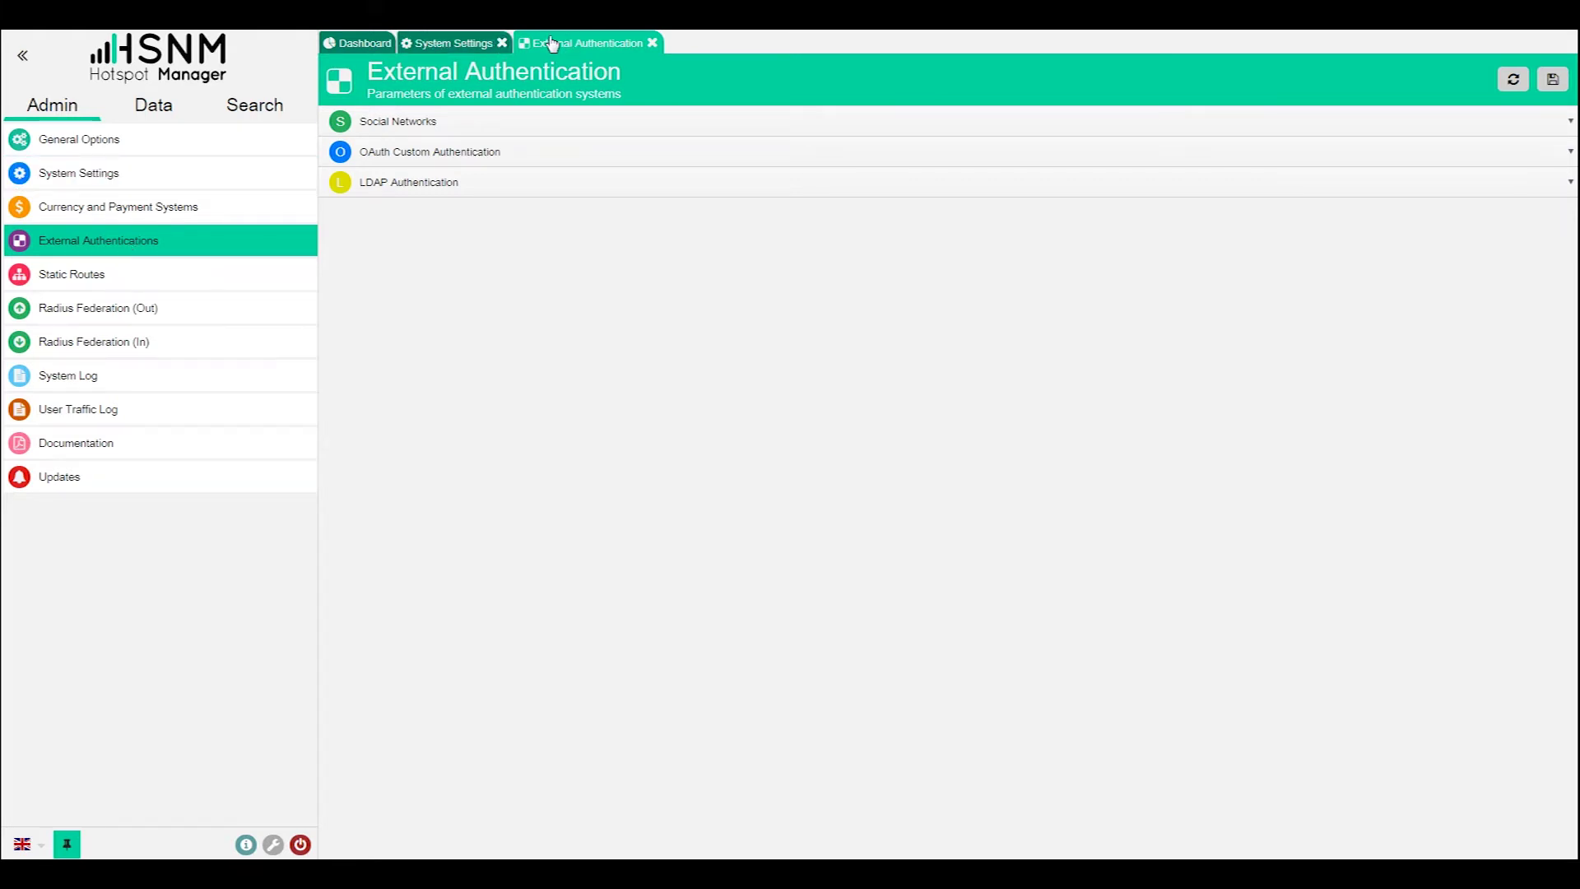
- Switch between the Dashboard, System Settings and External Authentication tabs, finishing on System Settings
{"action": "left_click", "coordinate": [428, 43]}
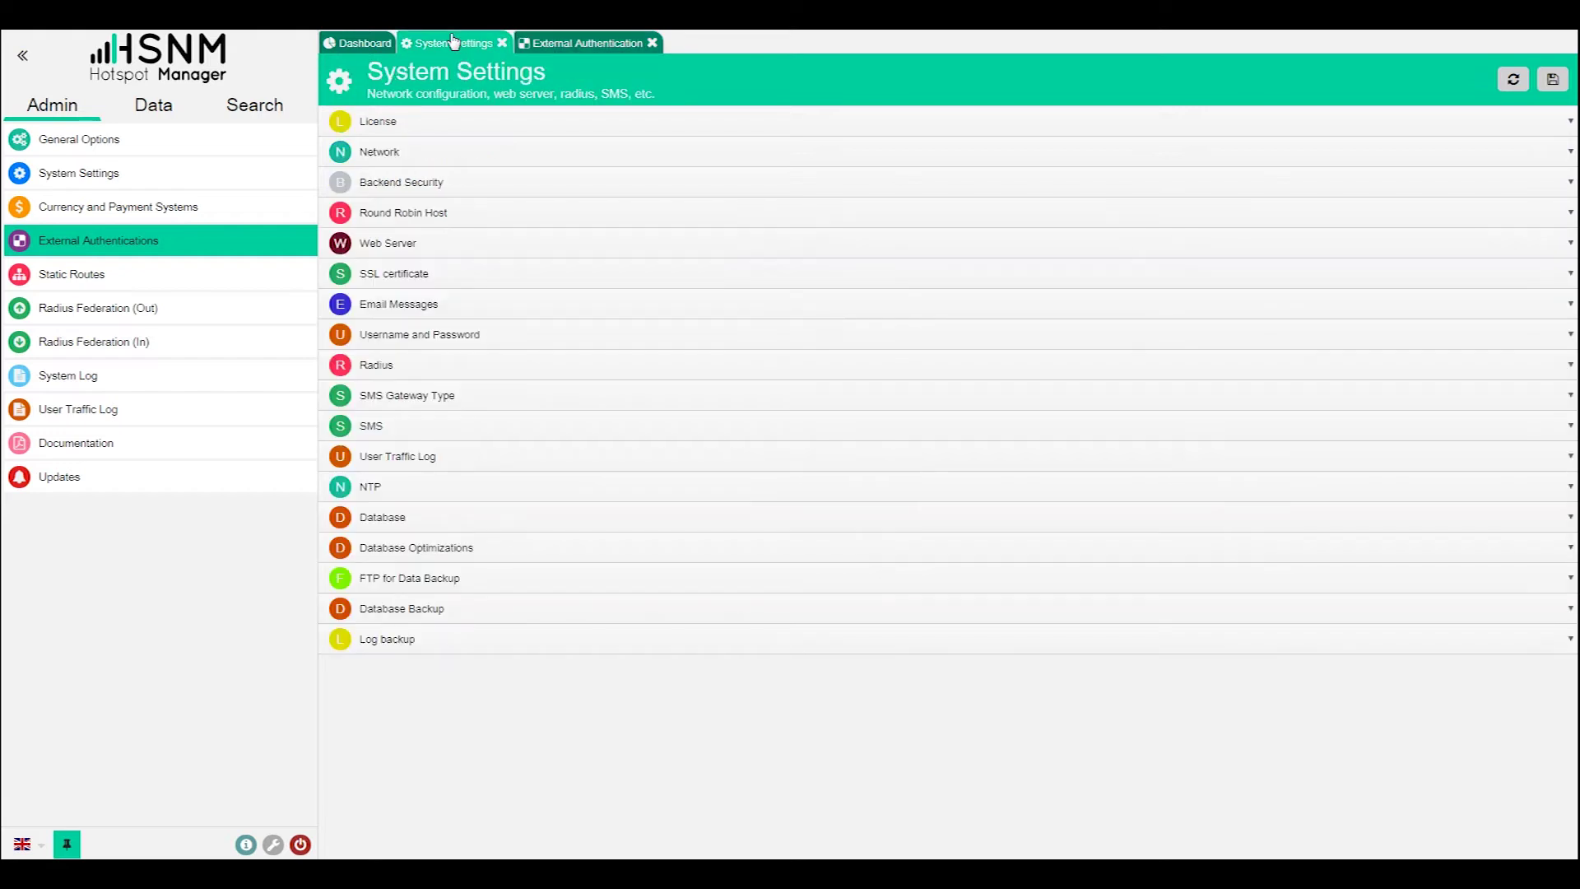
{"action": "left_click", "coordinate": [360, 43]}
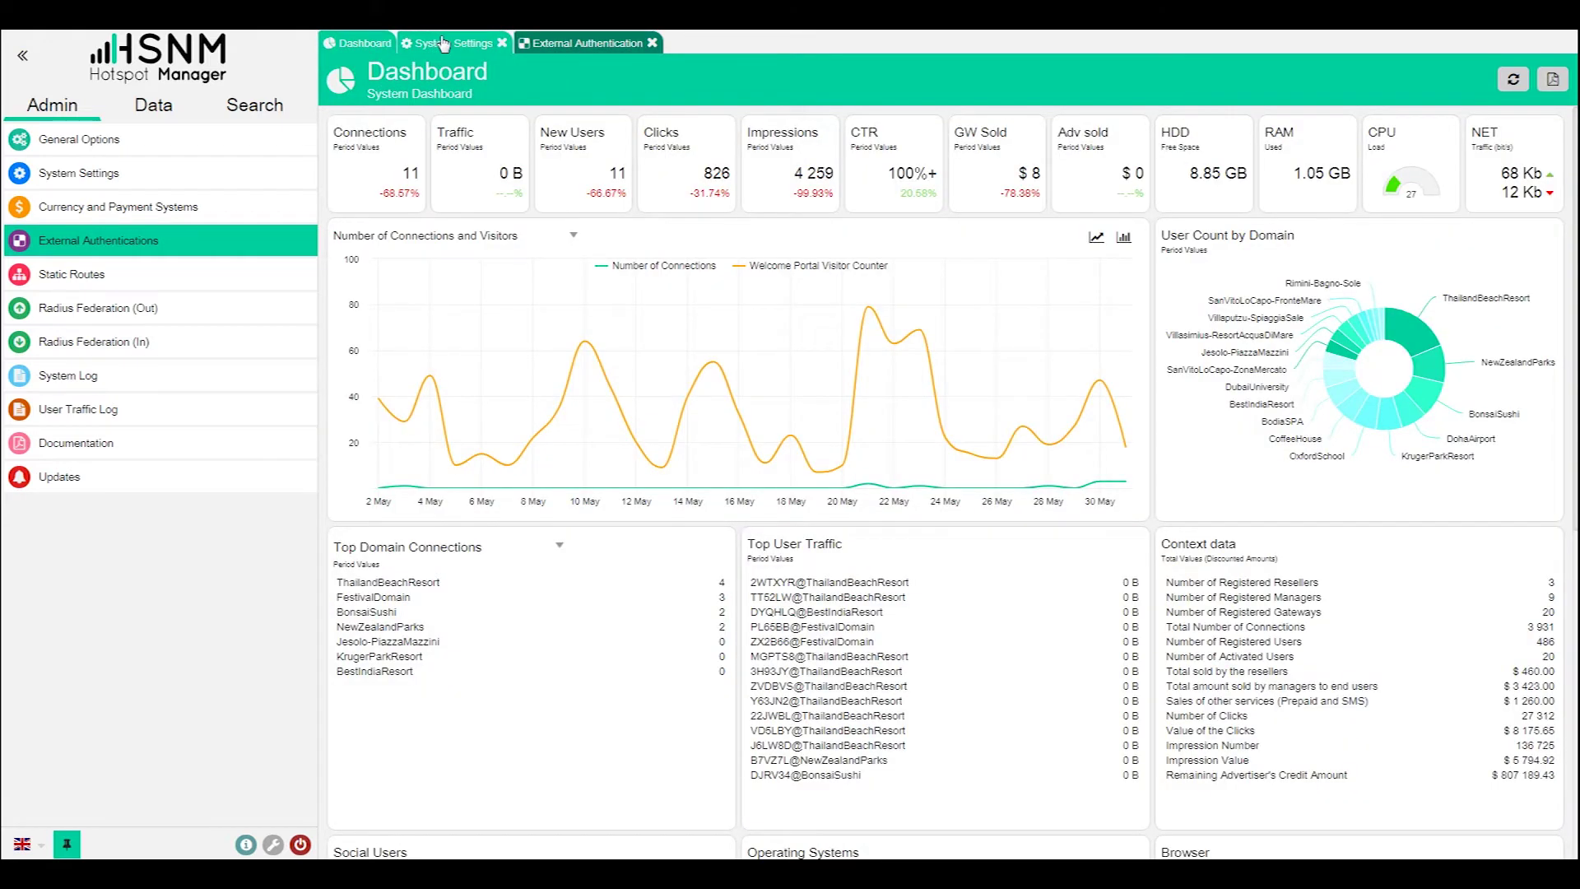
{"action": "left_click", "coordinate": [443, 42]}
{"action": "left_click", "coordinate": [560, 43]}
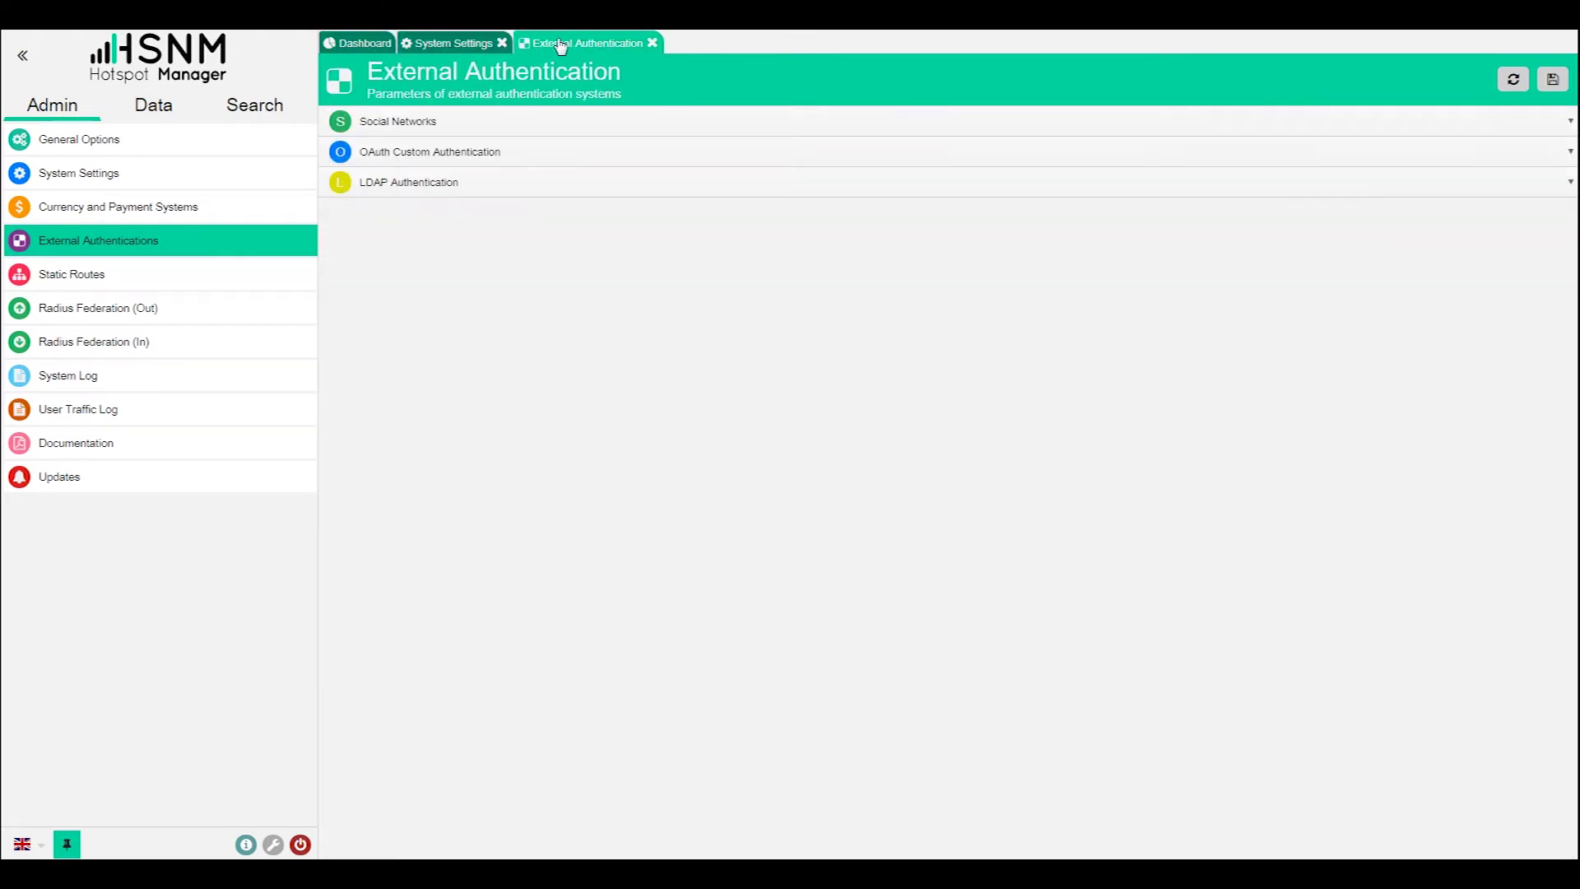
{"action": "left_click", "coordinate": [460, 42]}
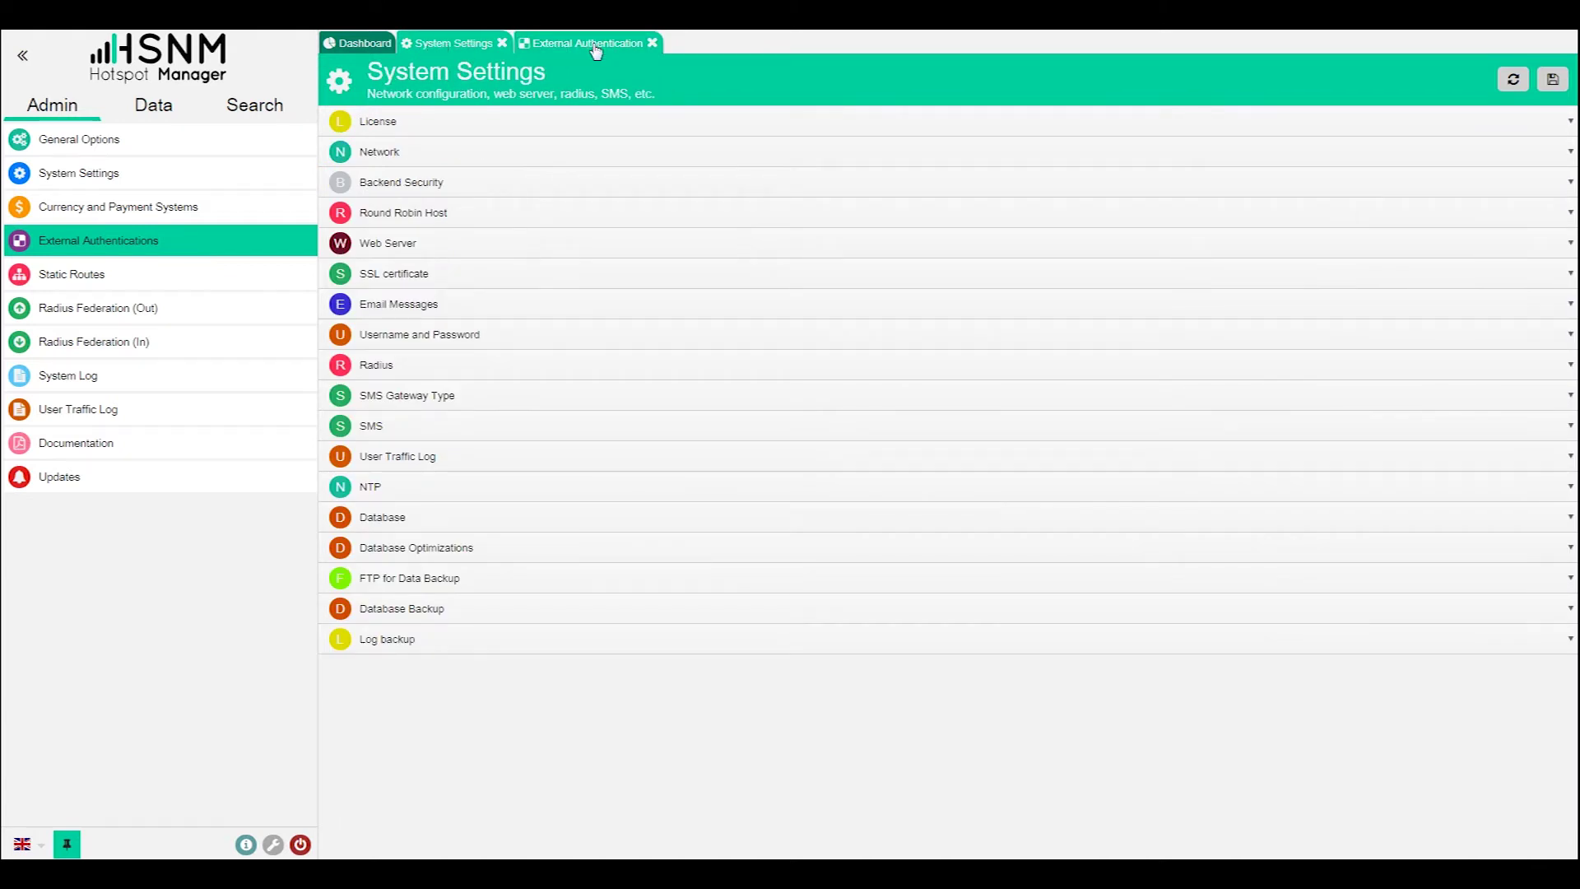
{"action": "left_click", "coordinate": [593, 45]}
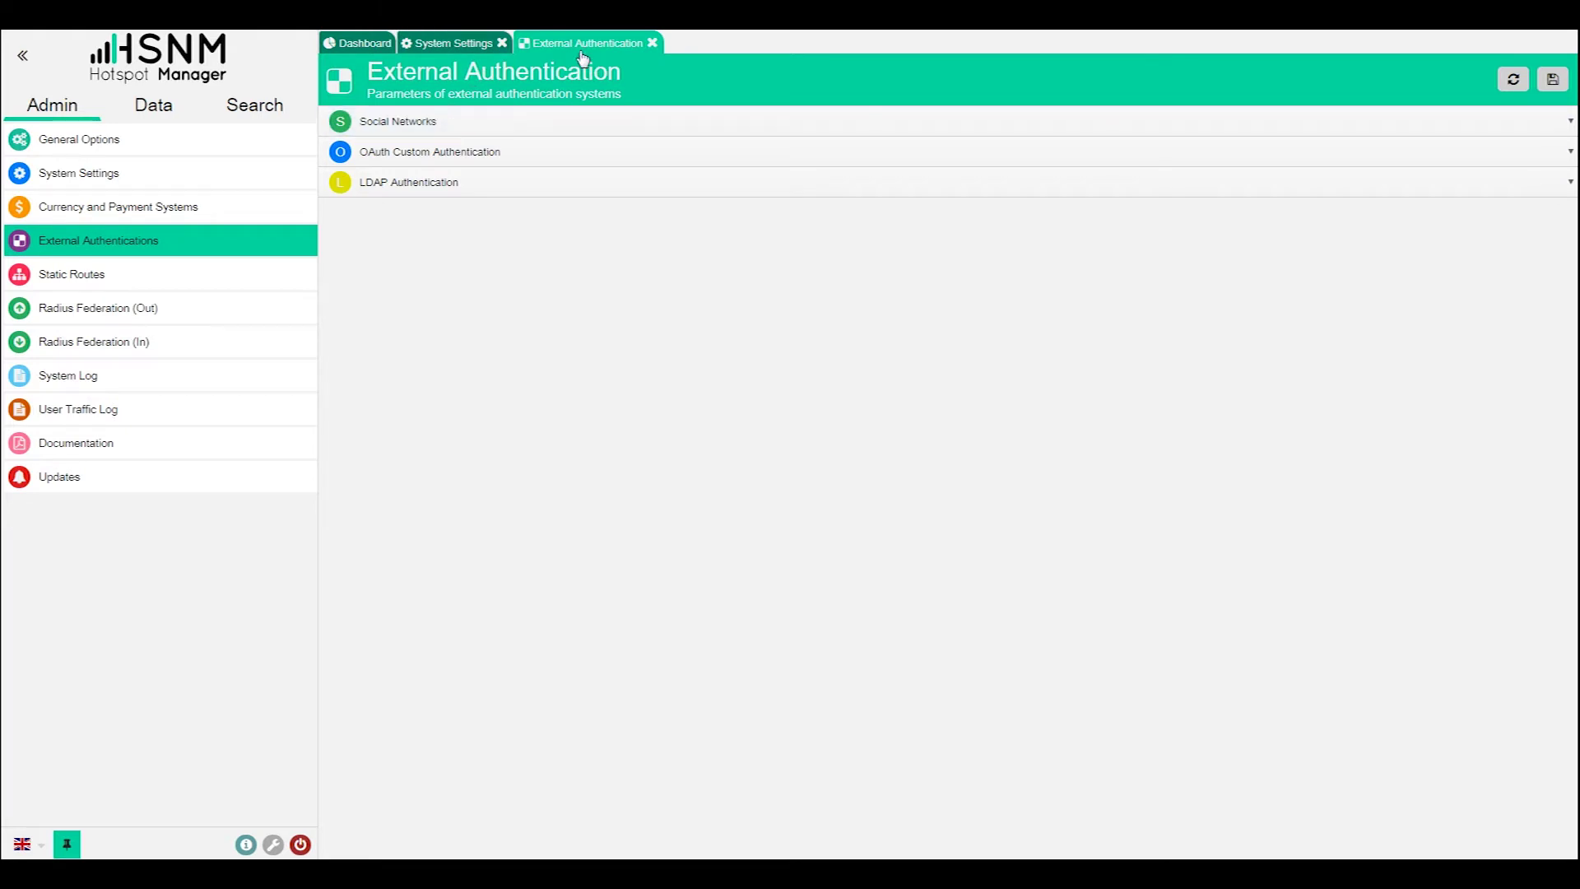
{"action": "left_click", "coordinate": [472, 50]}
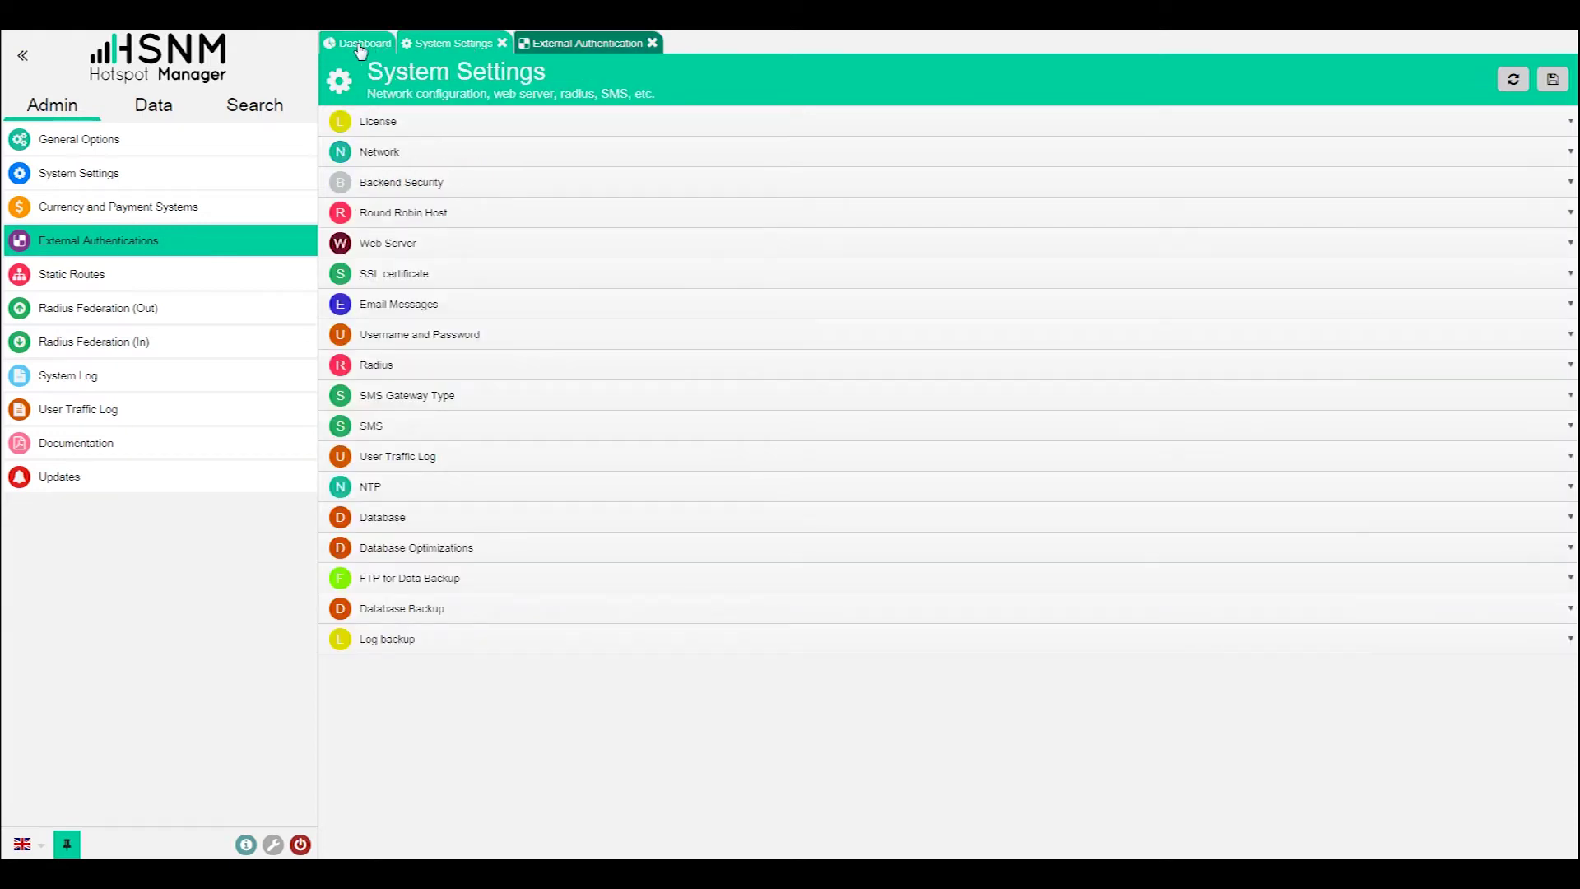
{"action": "left_click", "coordinate": [363, 48]}
{"action": "left_click", "coordinate": [452, 49]}
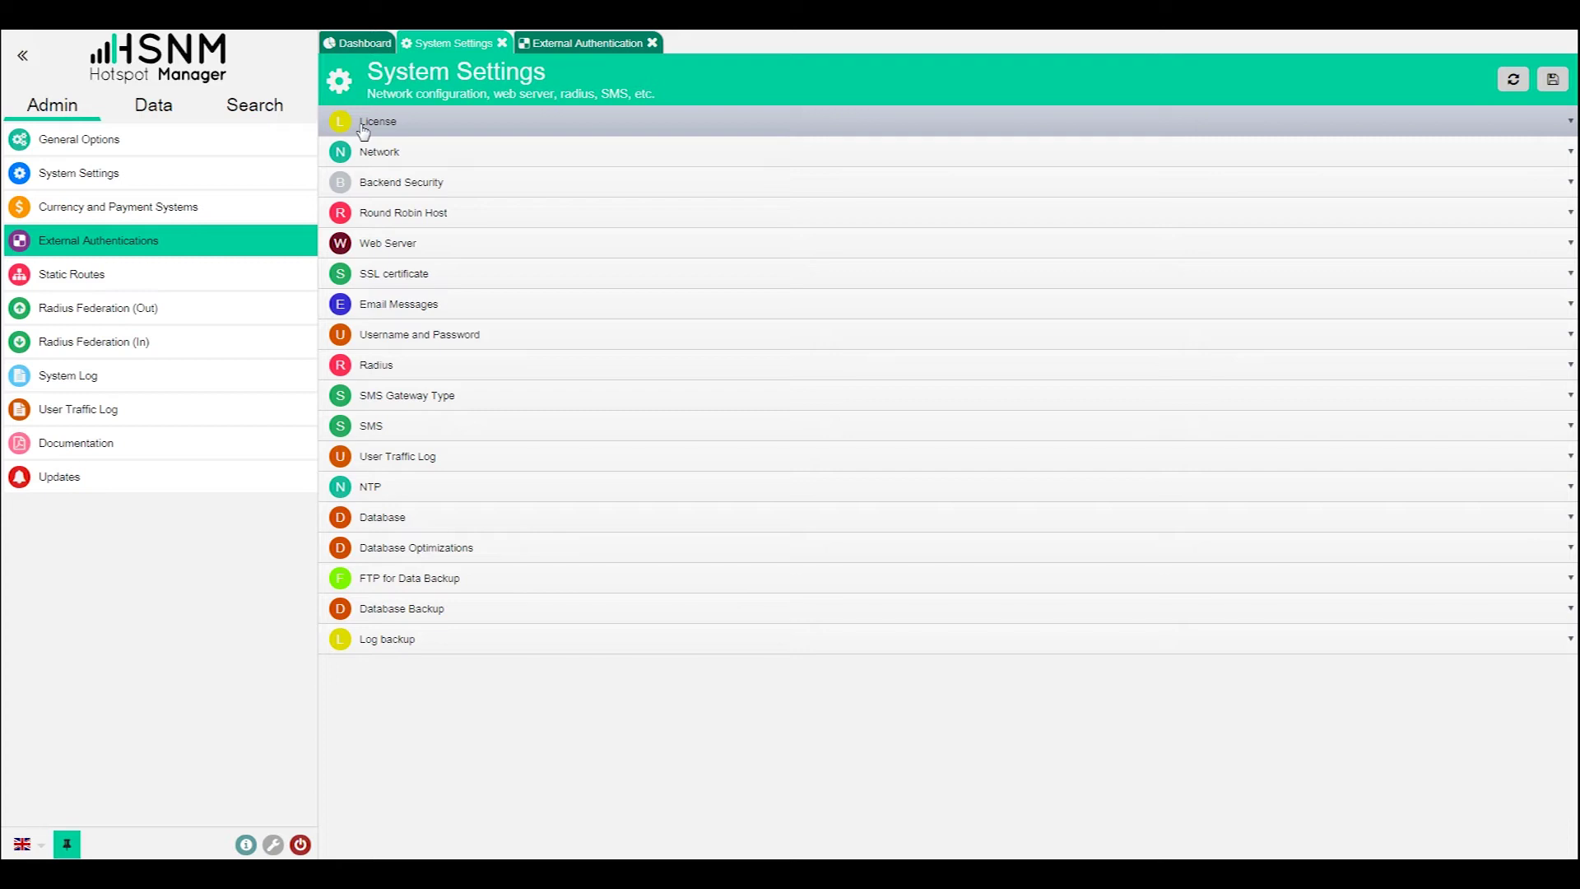
- Expand the Backend Security, Network, License and Round Robin Host settings sections
{"action": "left_click", "coordinate": [426, 183]}
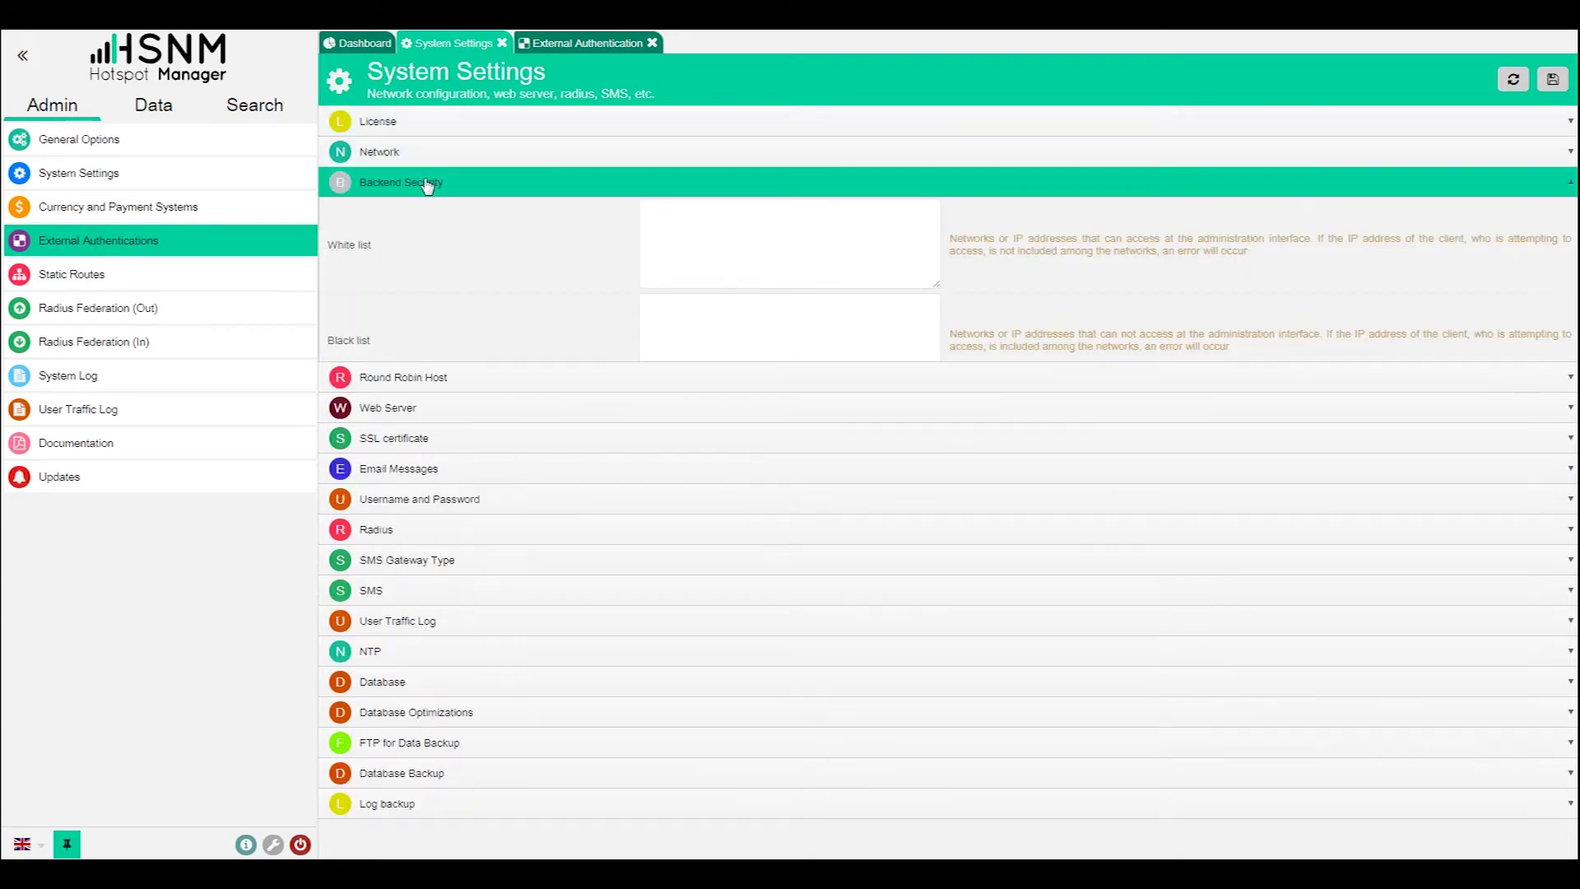
{"action": "left_click", "coordinate": [432, 154]}
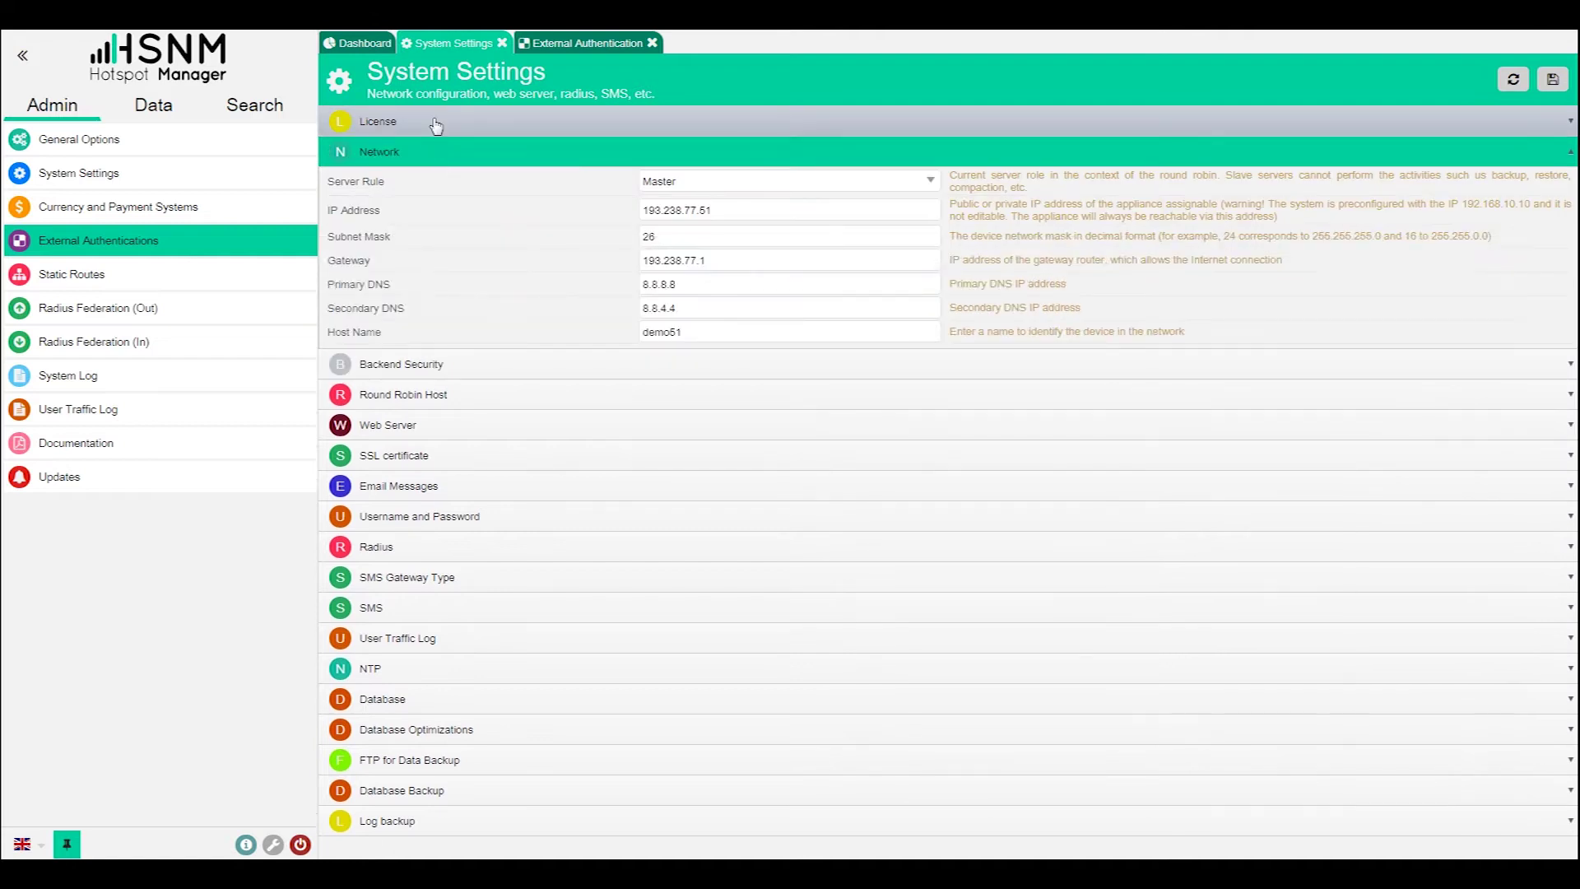
{"action": "left_click", "coordinate": [436, 124]}
{"action": "left_click", "coordinate": [434, 287]}
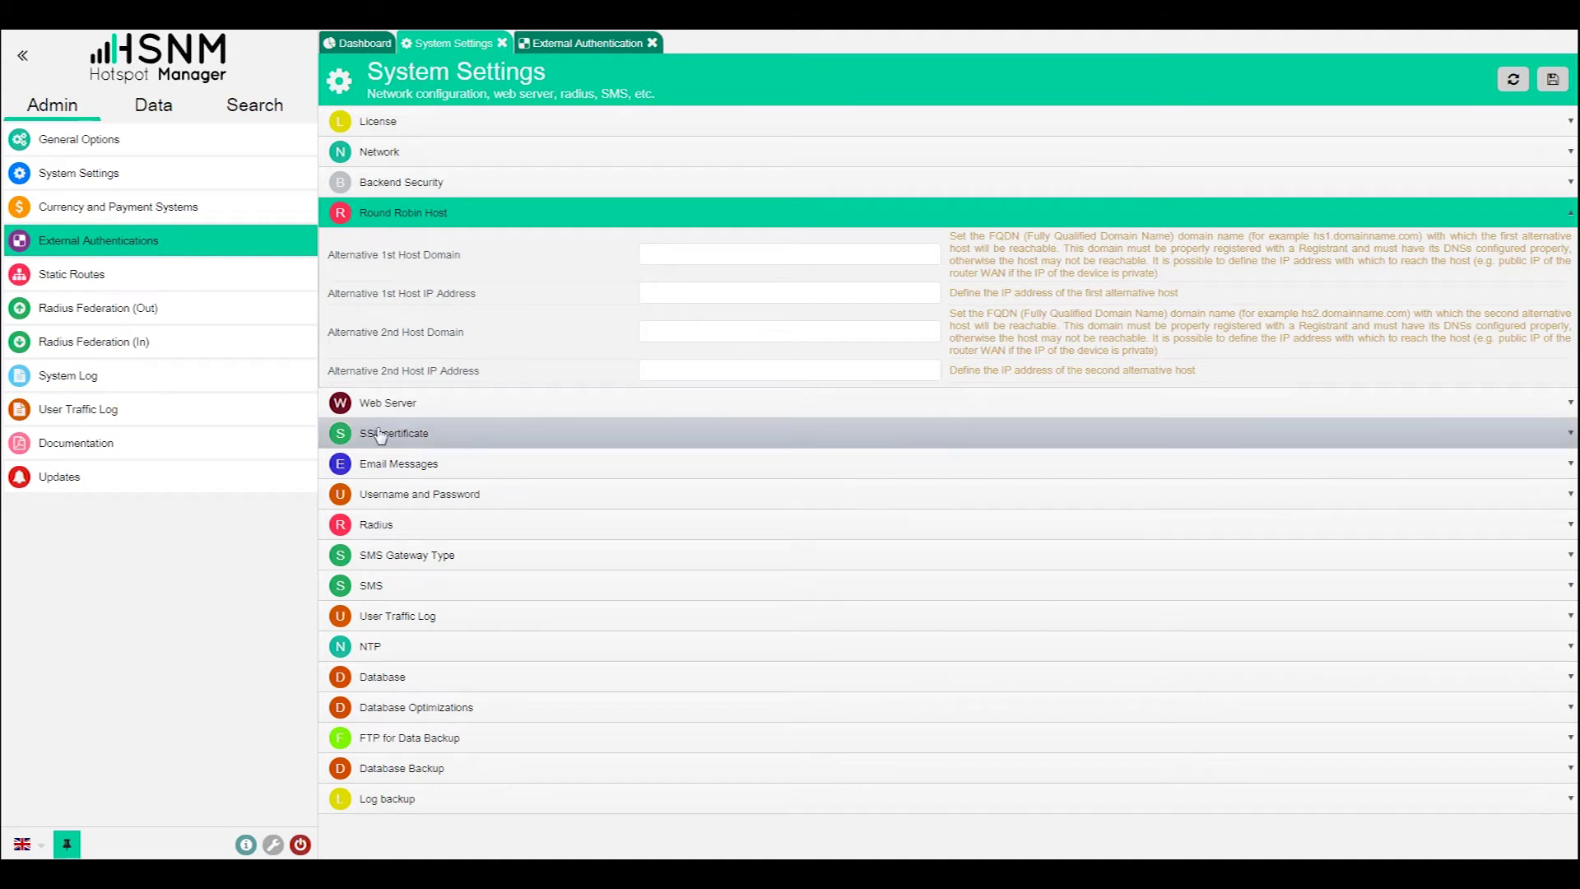
- Expand the Email Messages, SMS, Web Server and Radius sections, focusing the 3000 ms timeout
{"action": "left_click", "coordinate": [379, 462]}
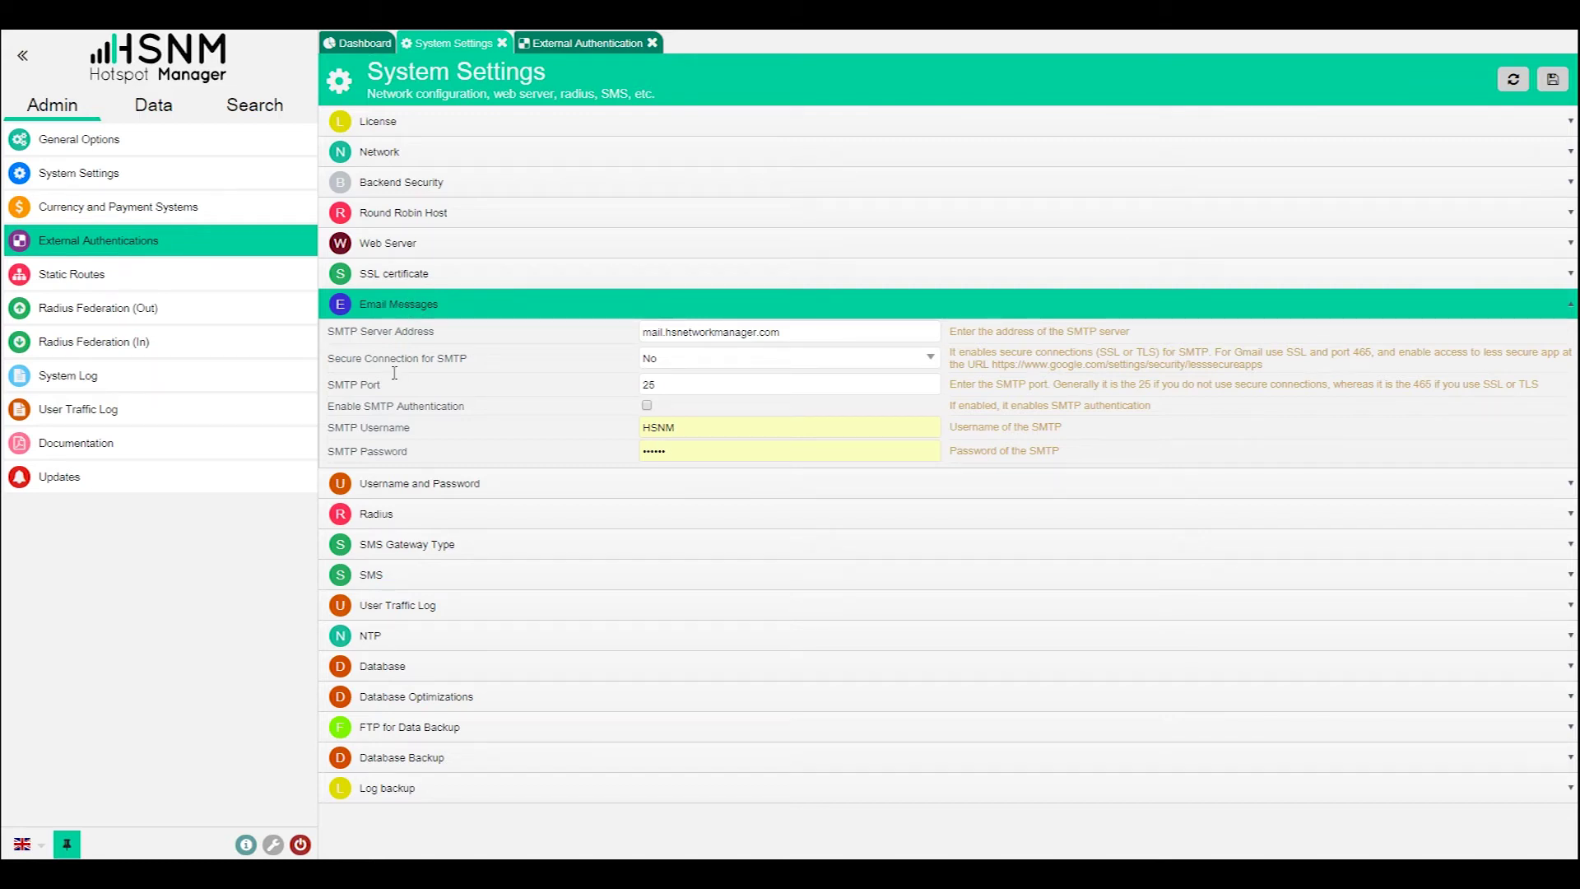
{"action": "left_click", "coordinate": [405, 583]}
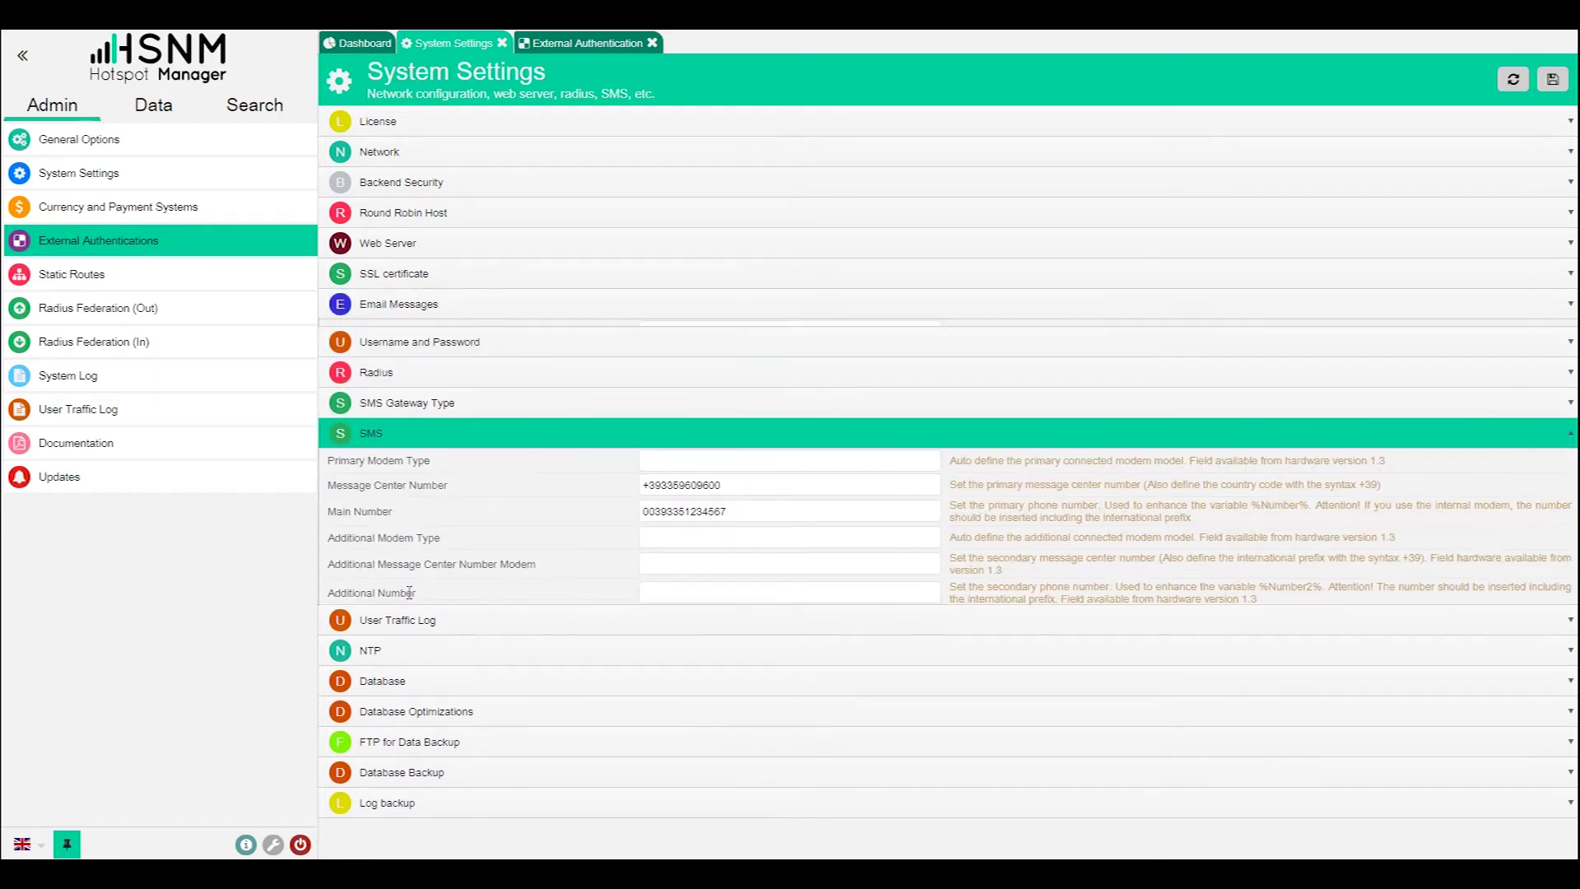
{"action": "left_click", "coordinate": [460, 247]}
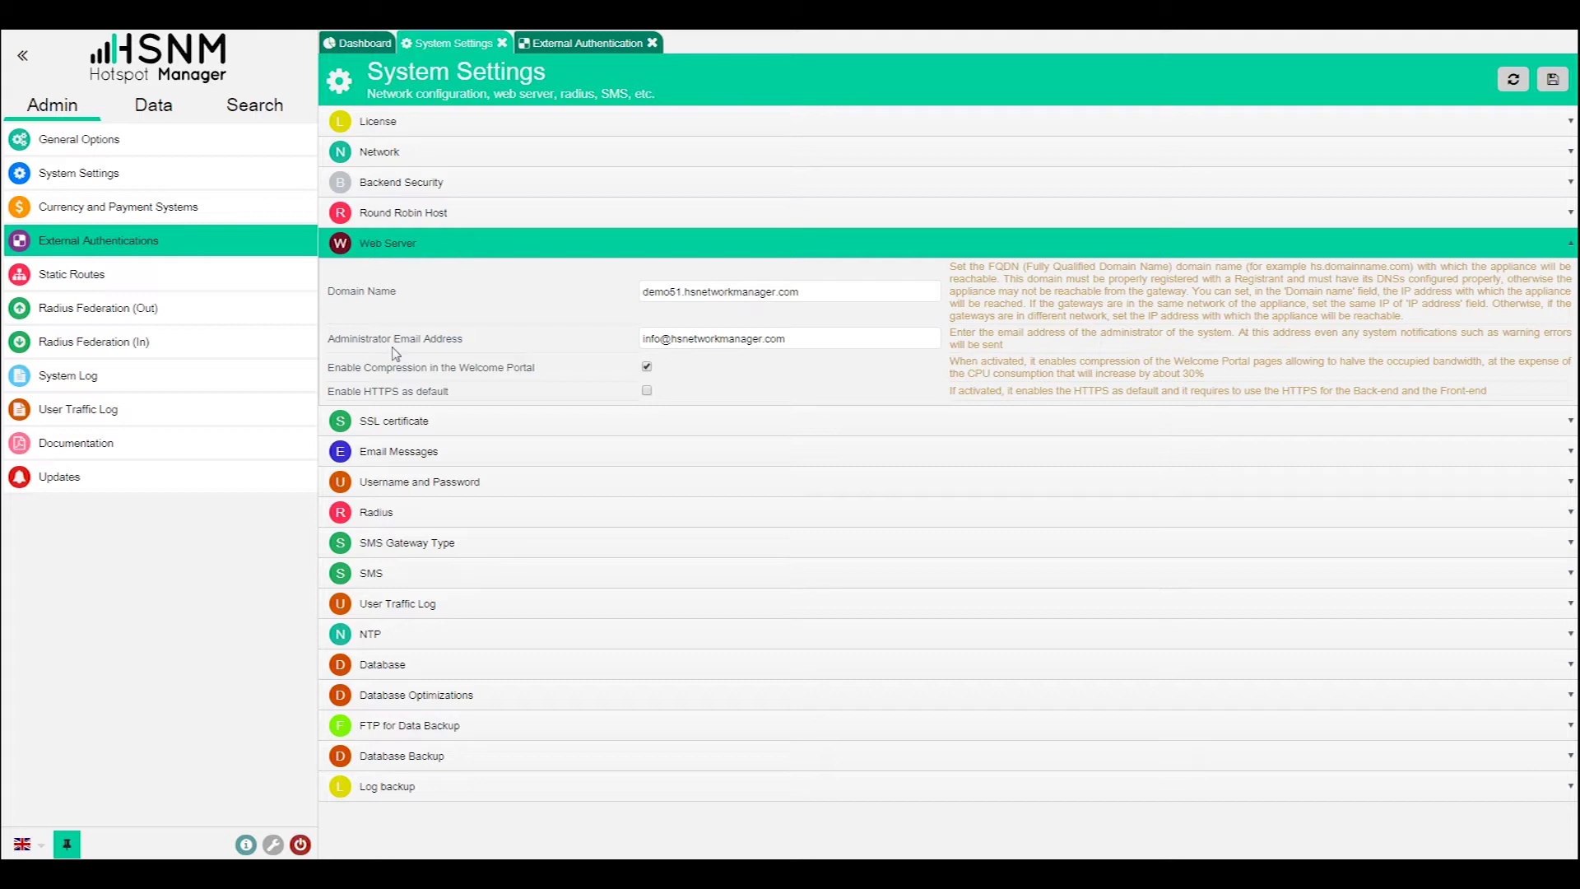
{"action": "left_click", "coordinate": [387, 513]}
{"action": "left_click", "coordinate": [684, 423]}
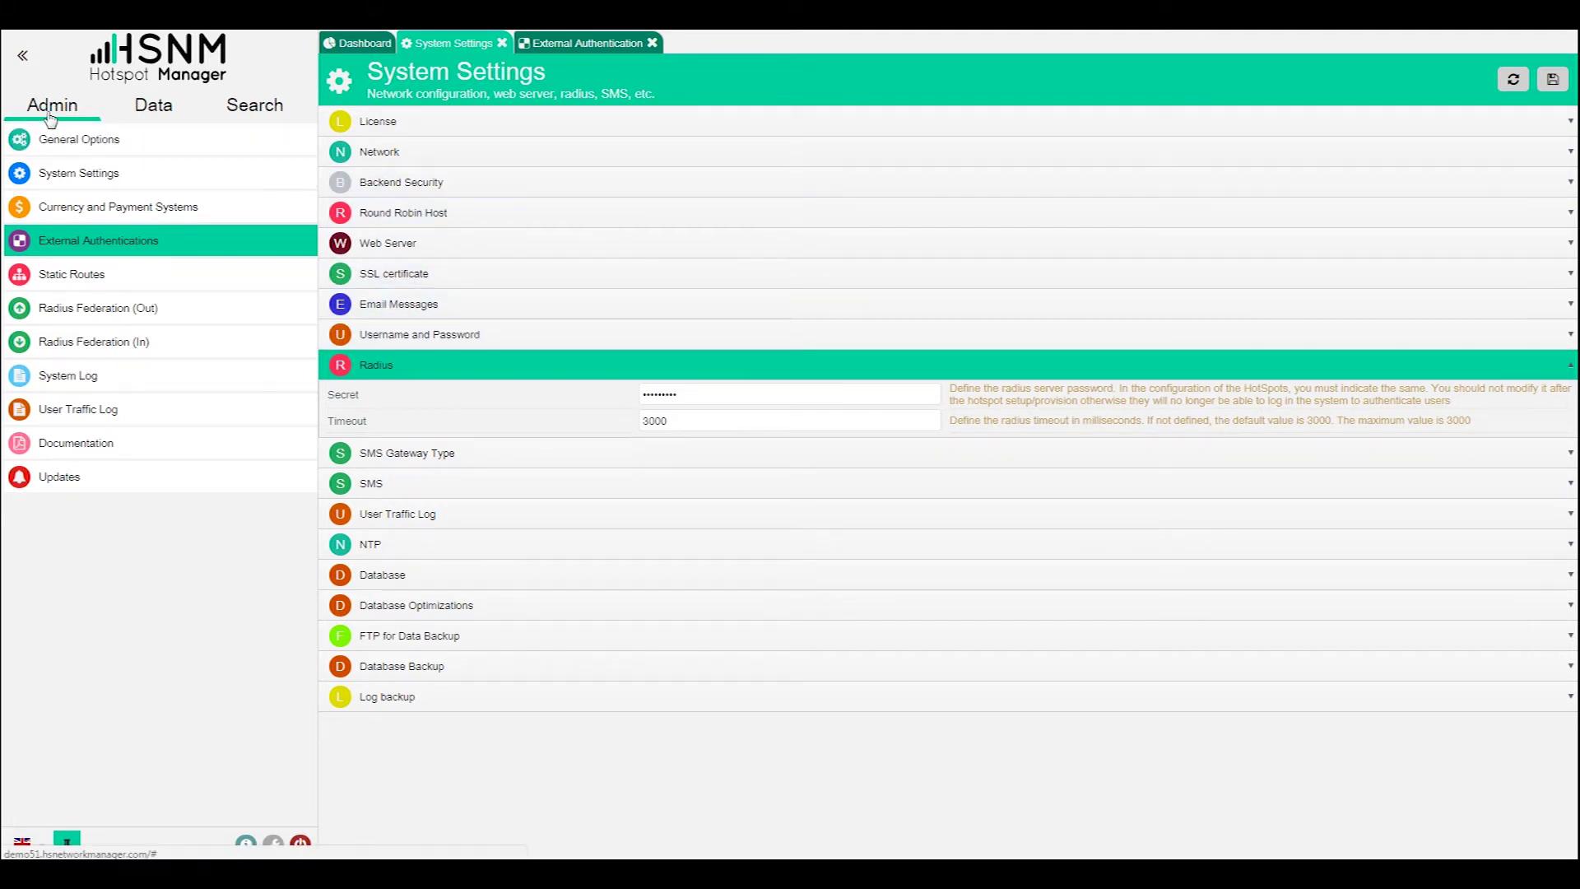
- Edit Festival Organization and expand its SMS gateway and company data sections
{"action": "left_click", "coordinate": [155, 114]}
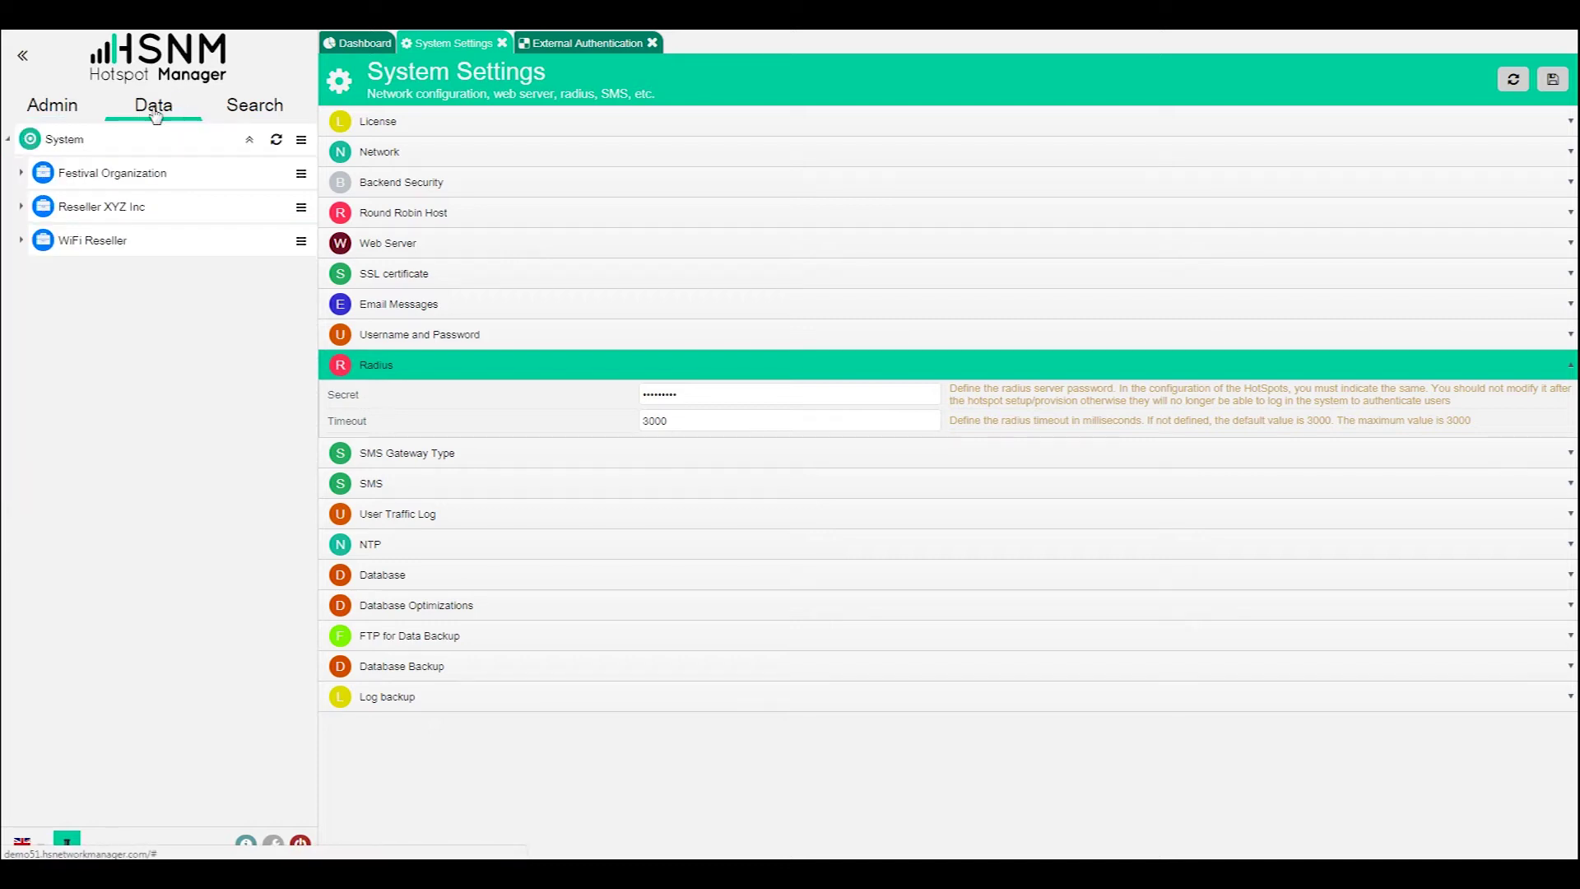
{"action": "left_click", "coordinate": [303, 177]}
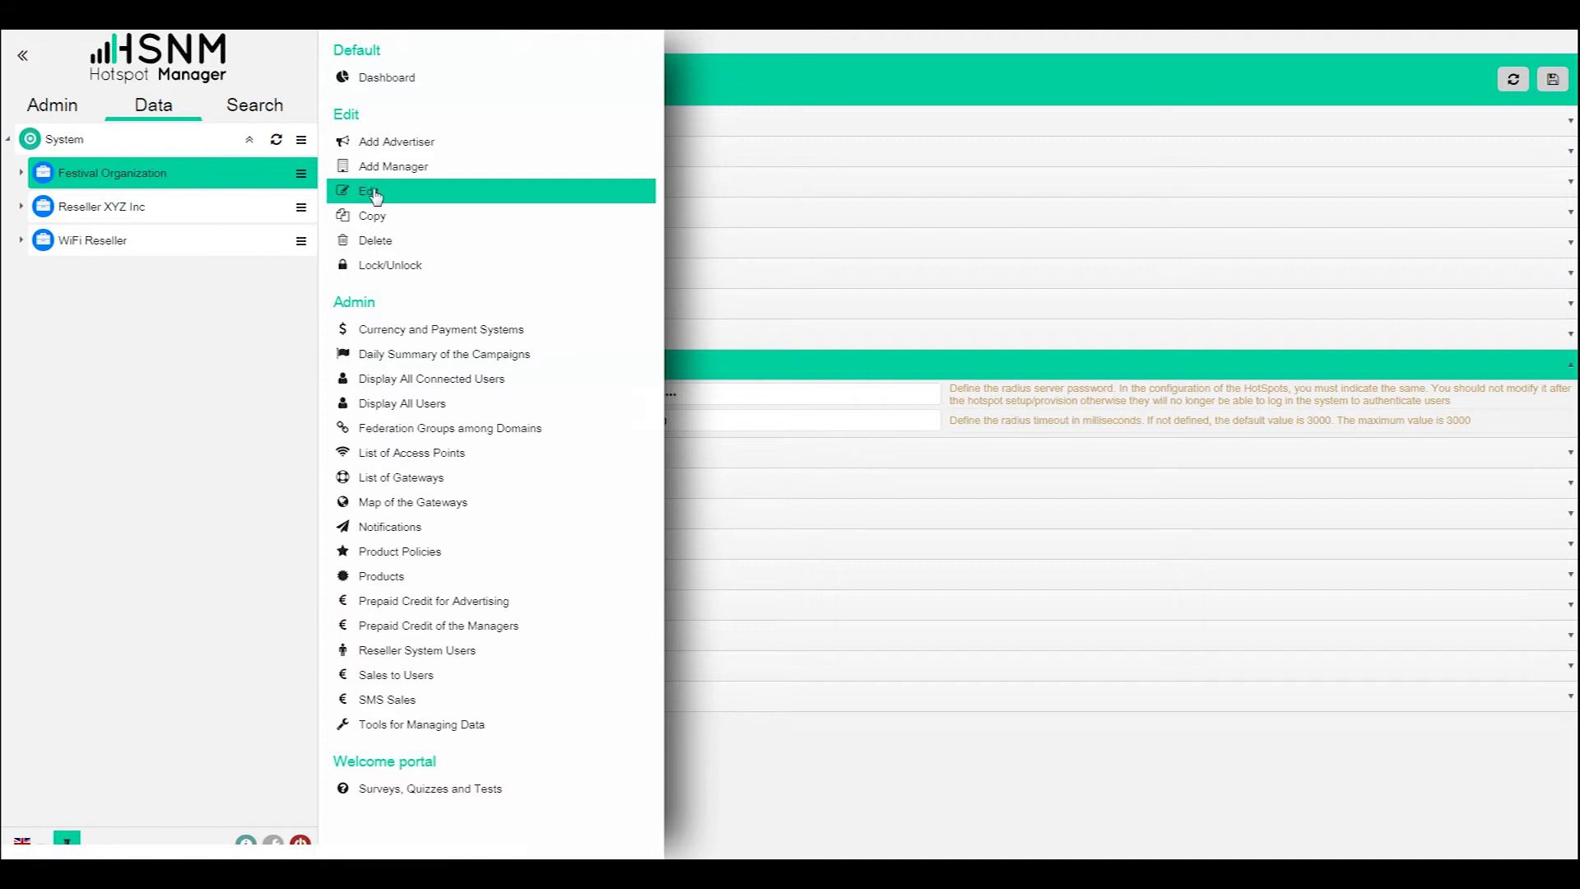
{"action": "left_click", "coordinate": [372, 191]}
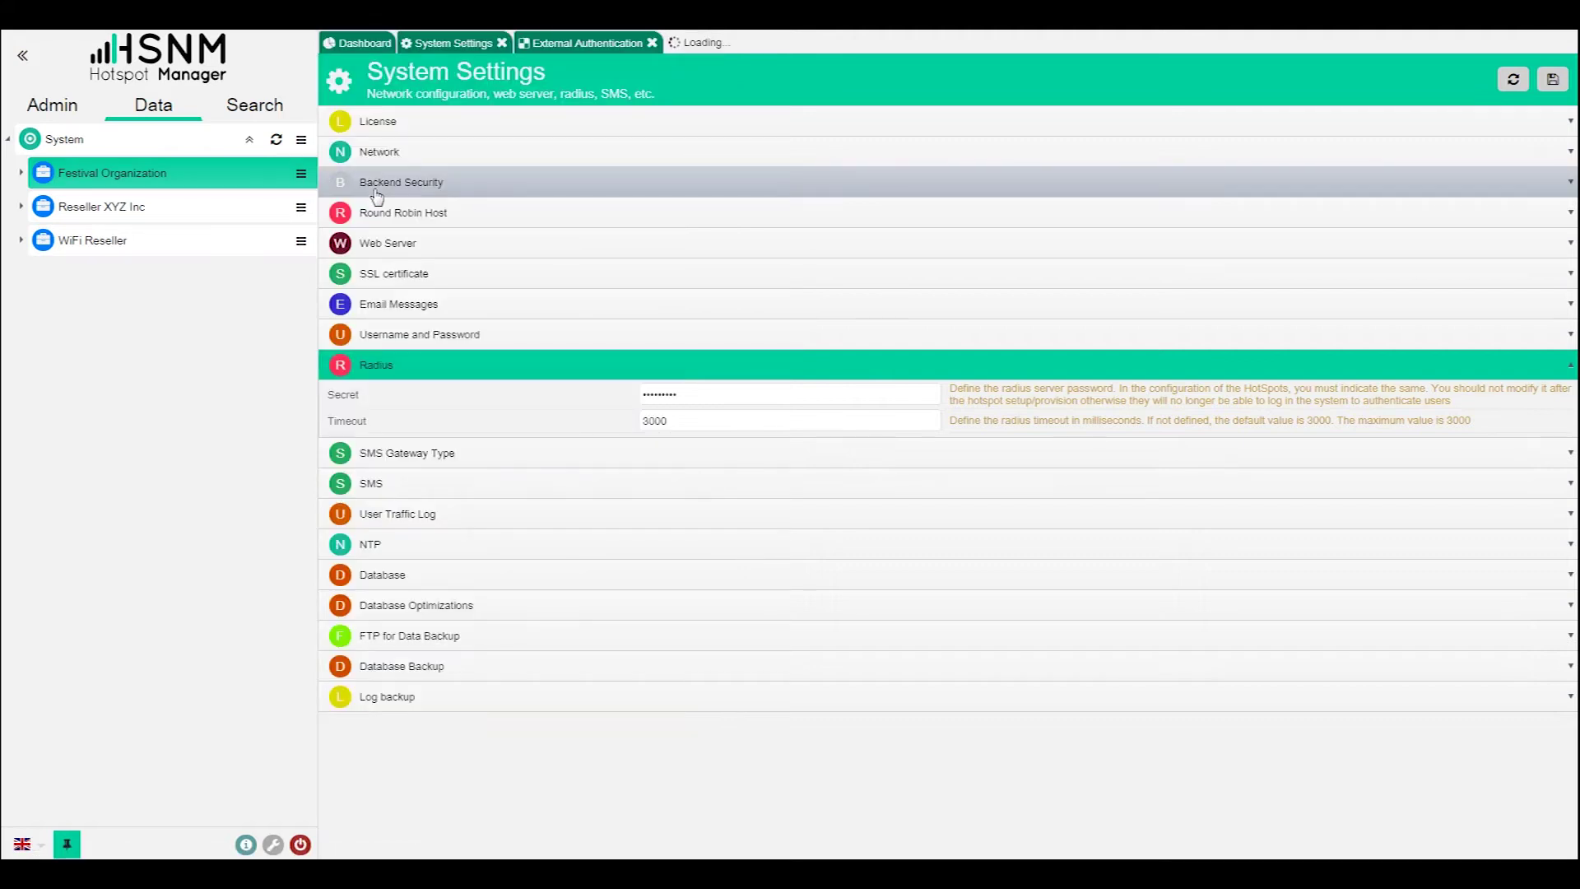
{"action": "left_click", "coordinate": [394, 153]}
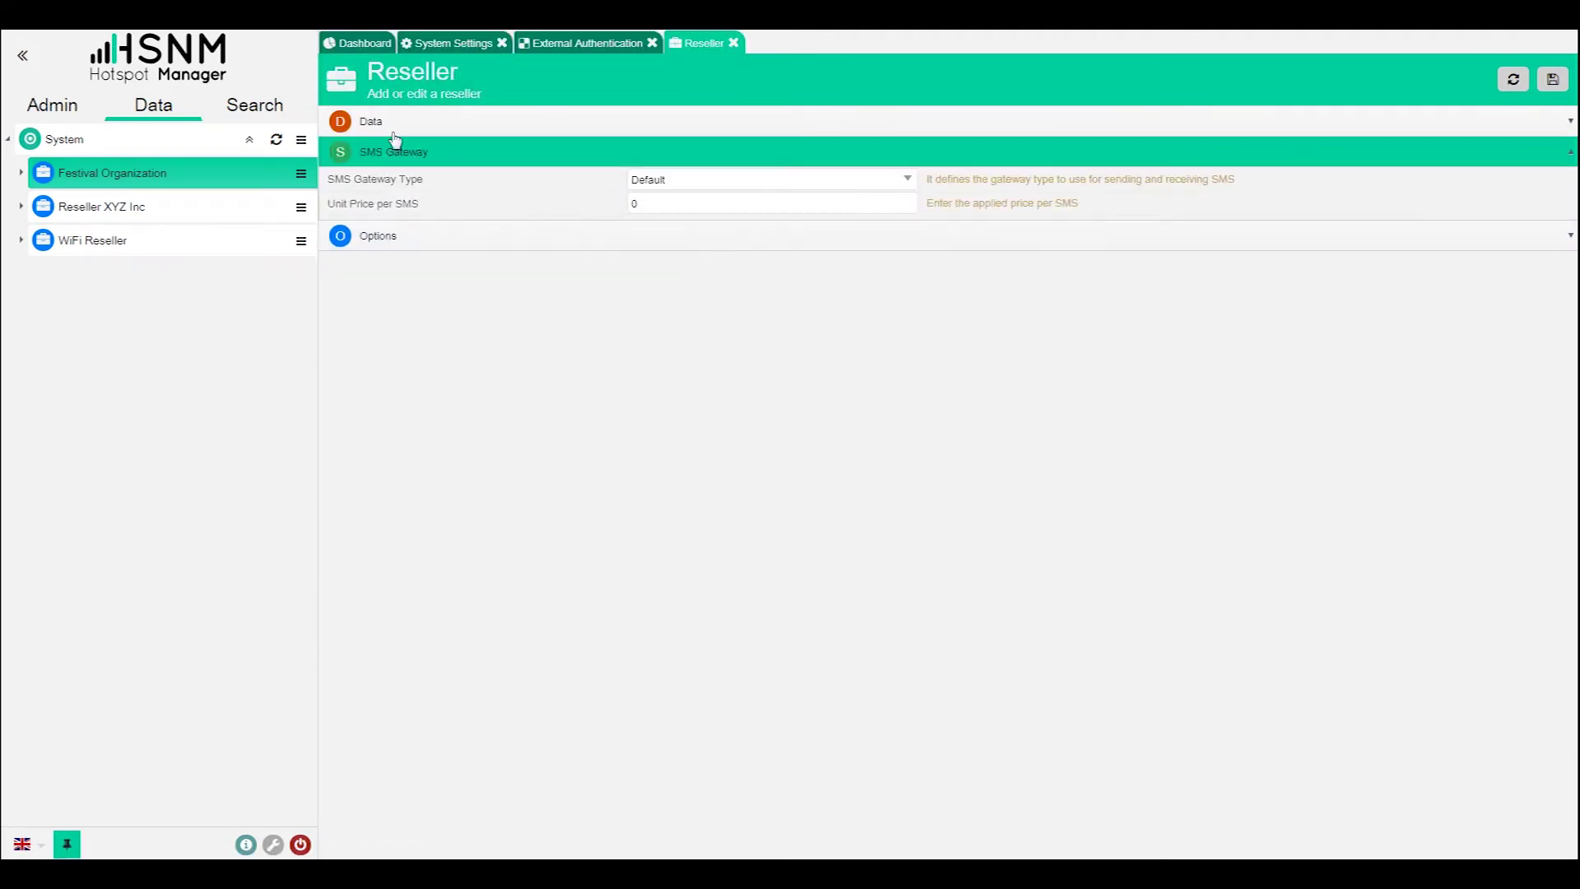
{"action": "left_click", "coordinate": [397, 125]}
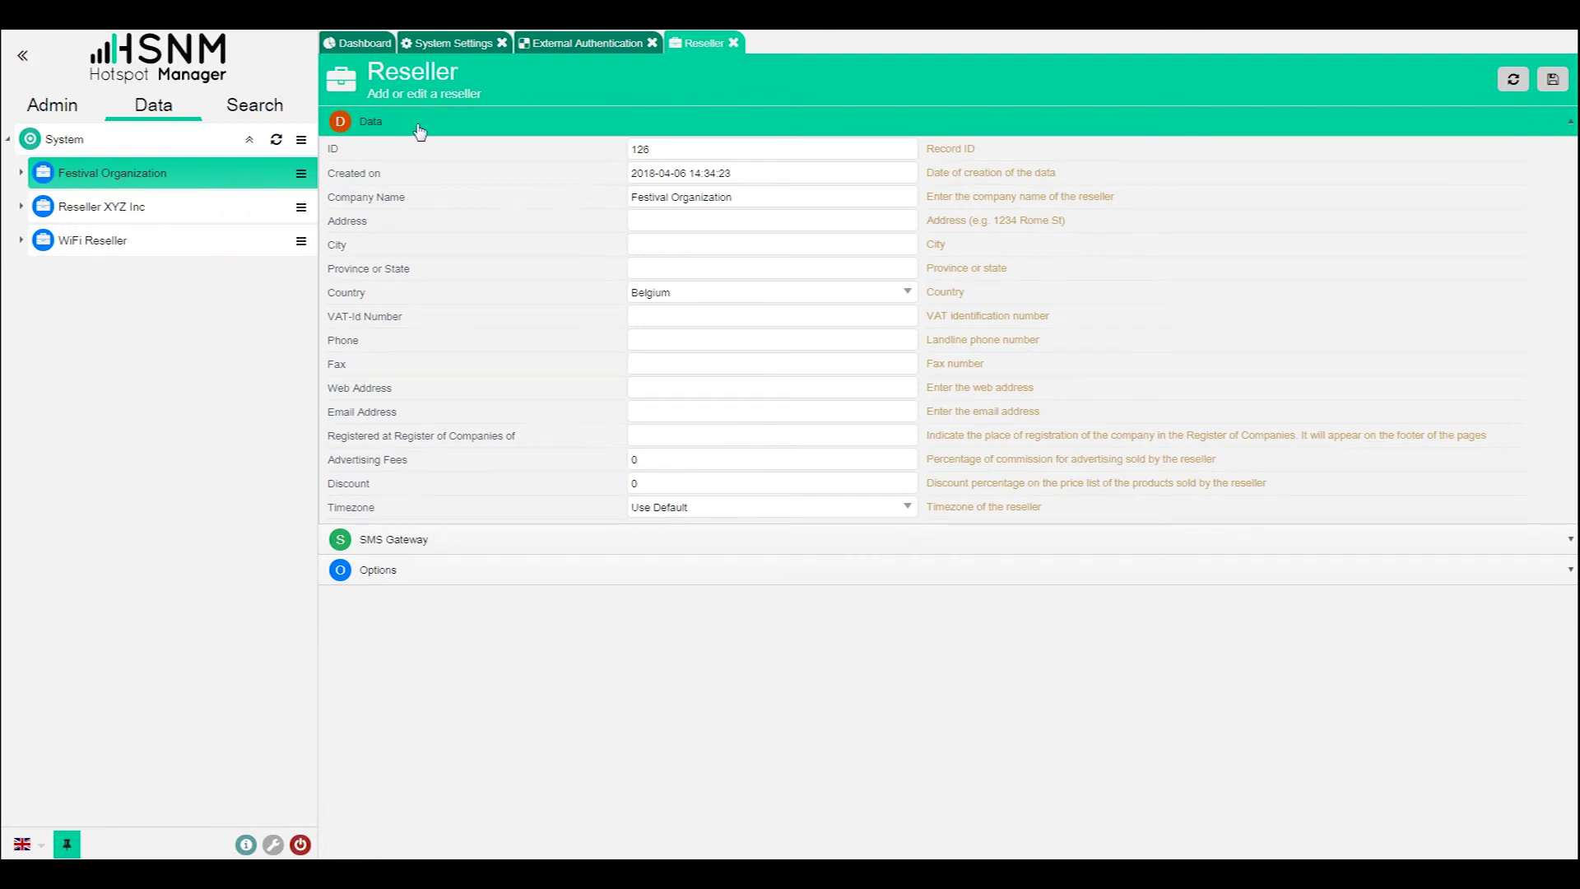
- Expand Festival Organization and Festival in the tree and open FestivalDomain's edit page
{"action": "left_click", "coordinate": [50, 173]}
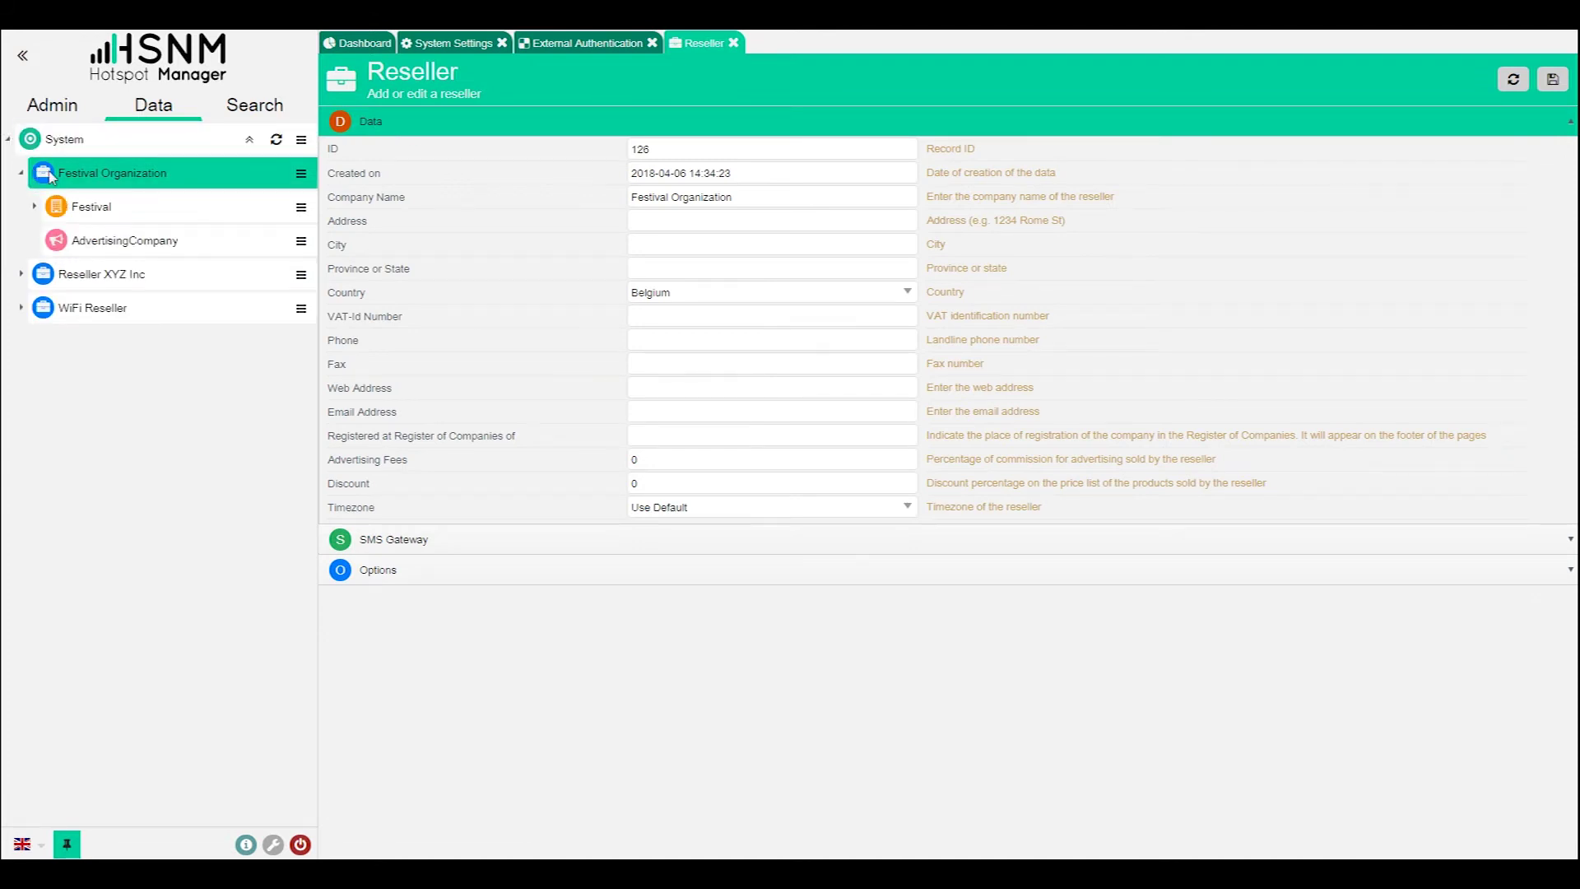
{"action": "left_click", "coordinate": [68, 208]}
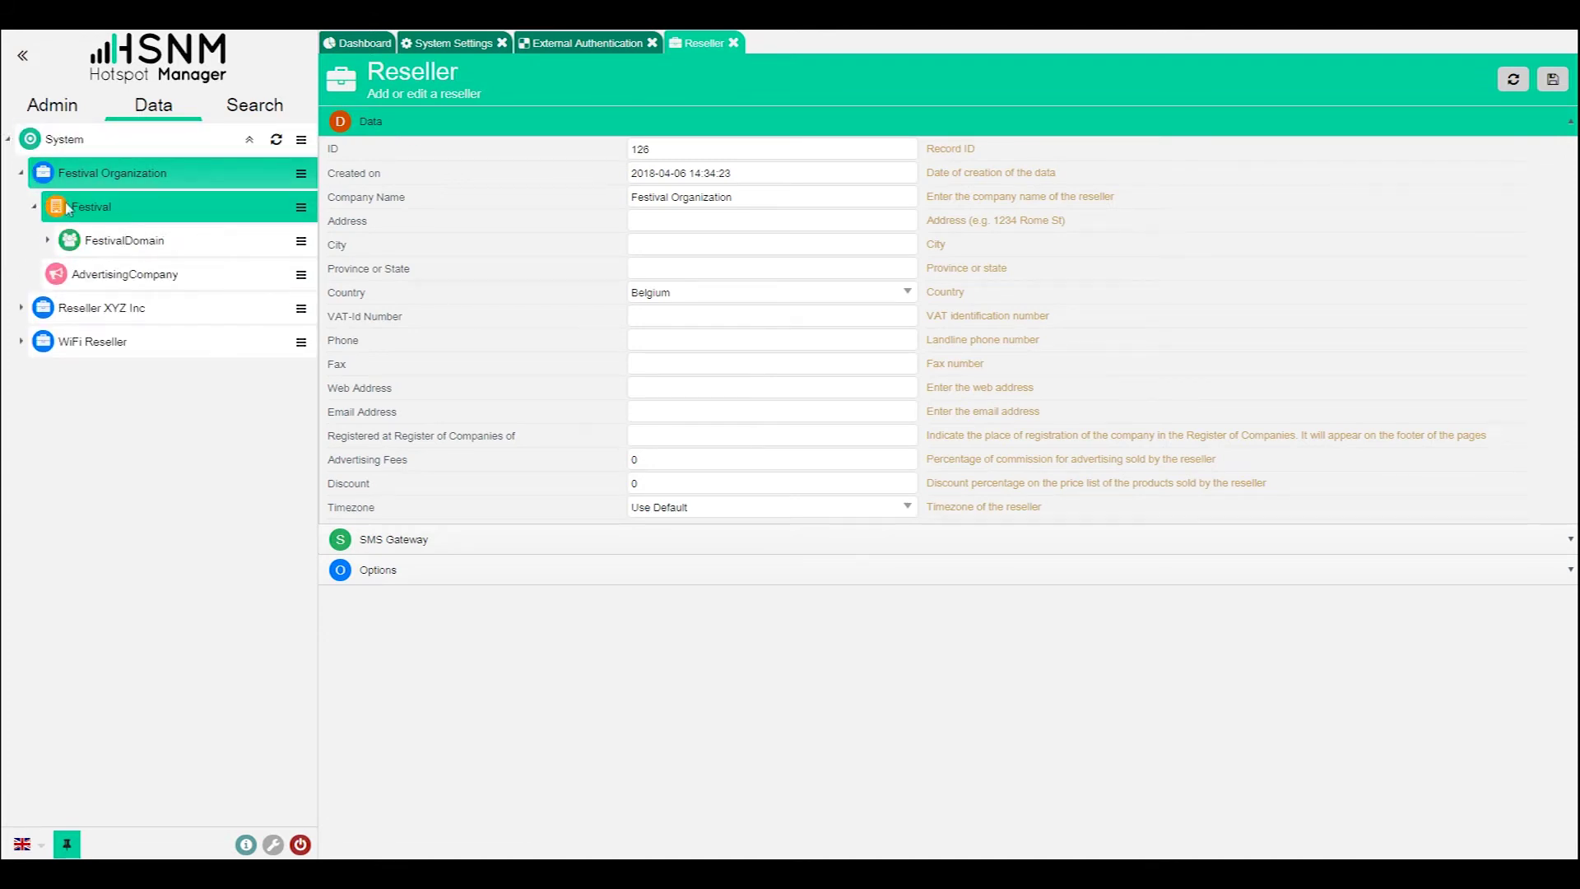
{"action": "left_click", "coordinate": [180, 240]}
{"action": "left_click", "coordinate": [301, 241]}
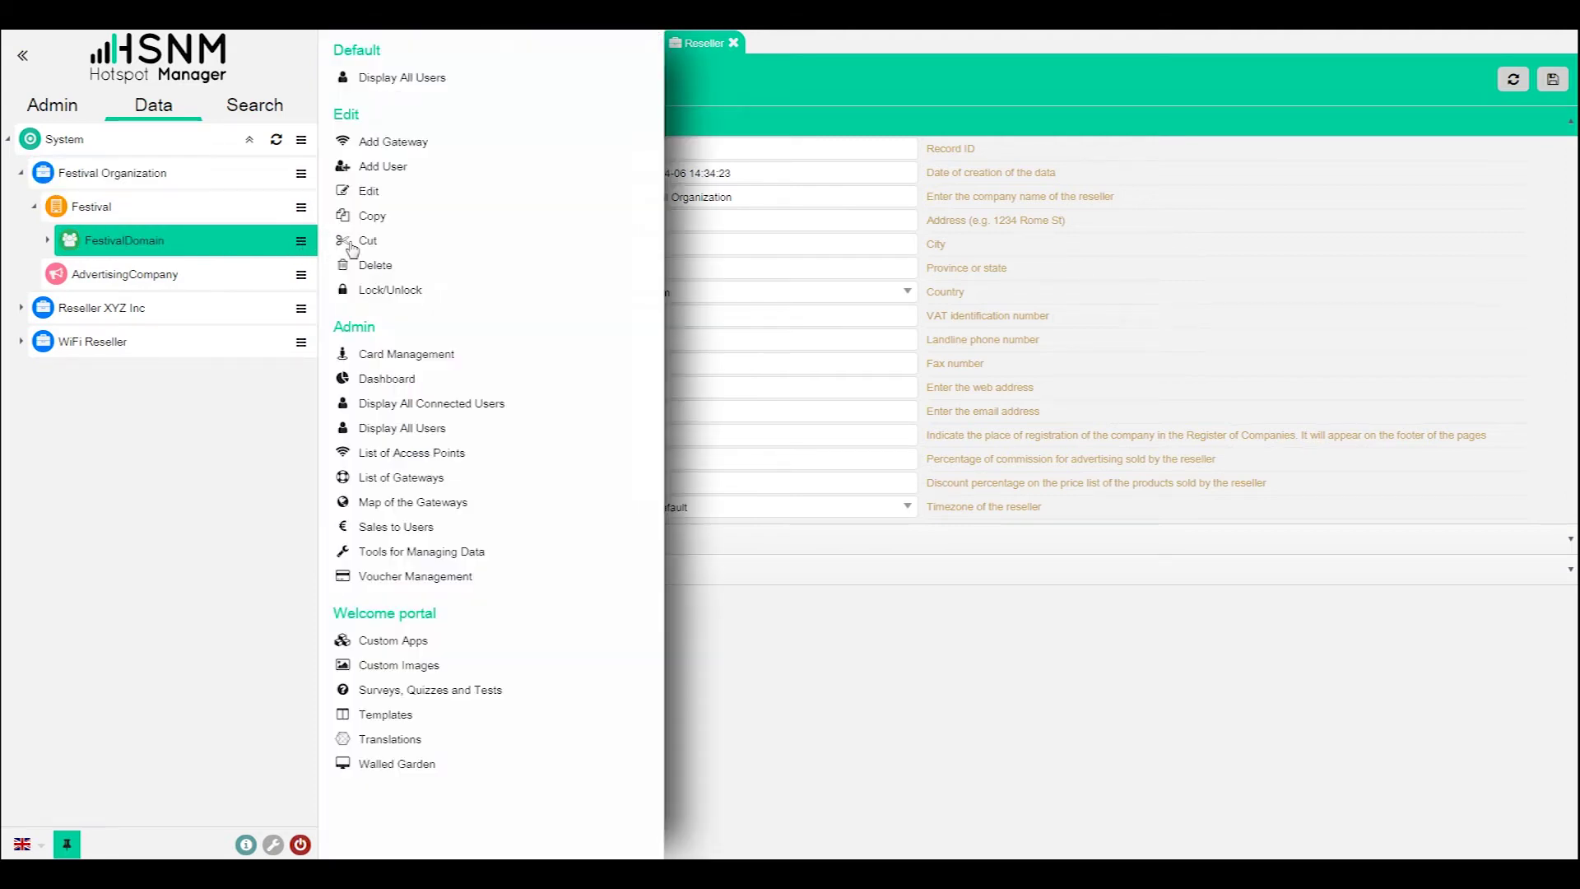
{"action": "left_click", "coordinate": [434, 194]}
{"action": "left_click", "coordinate": [687, 219]}
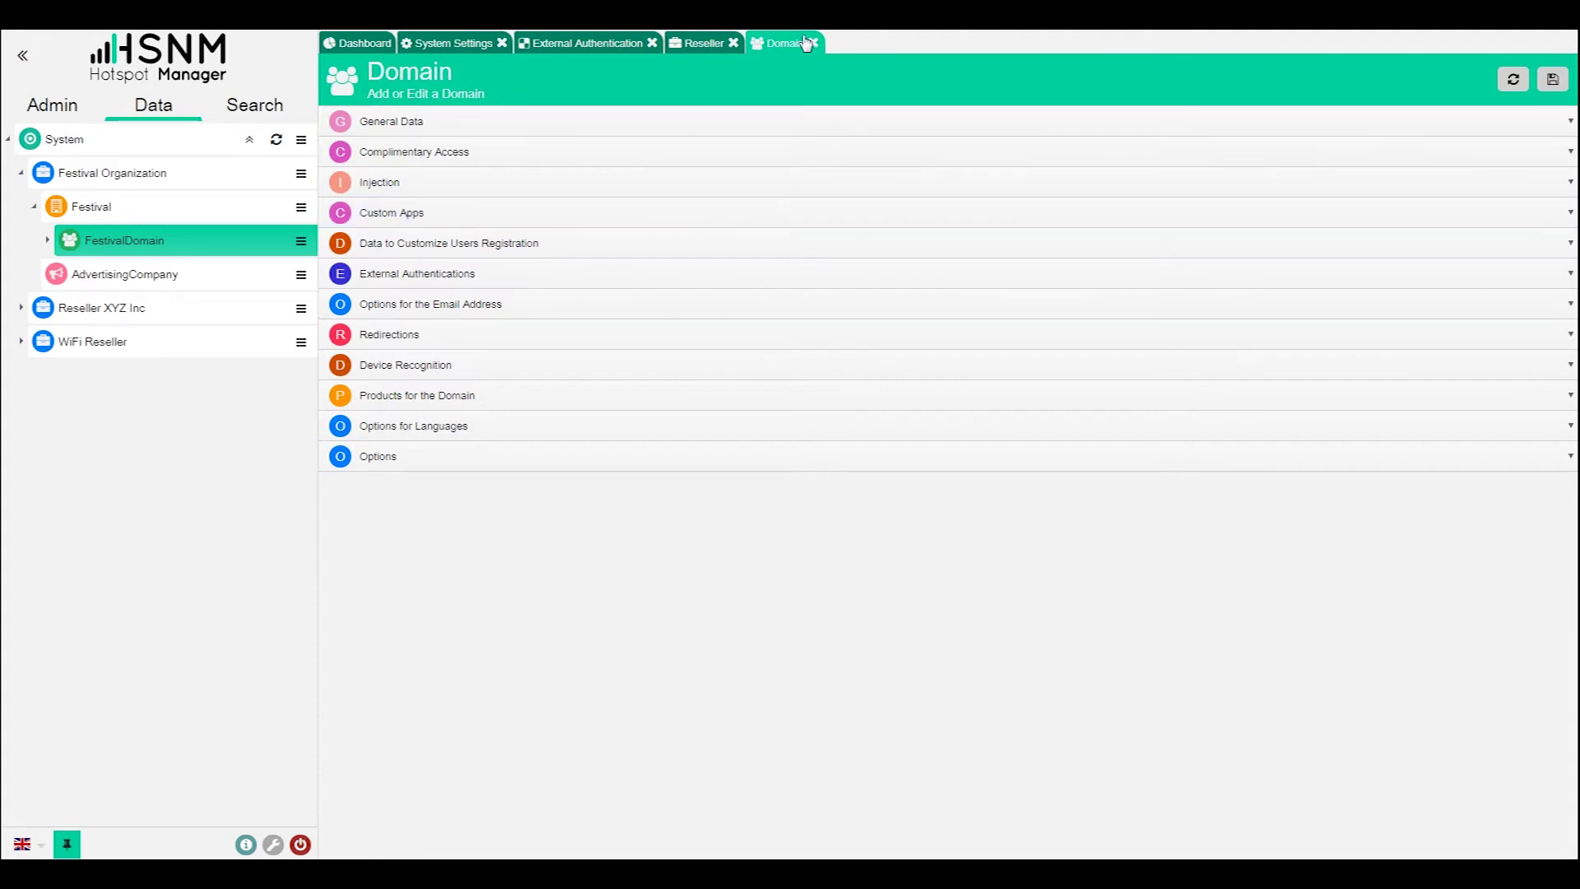
{"action": "left_click", "coordinate": [702, 46]}
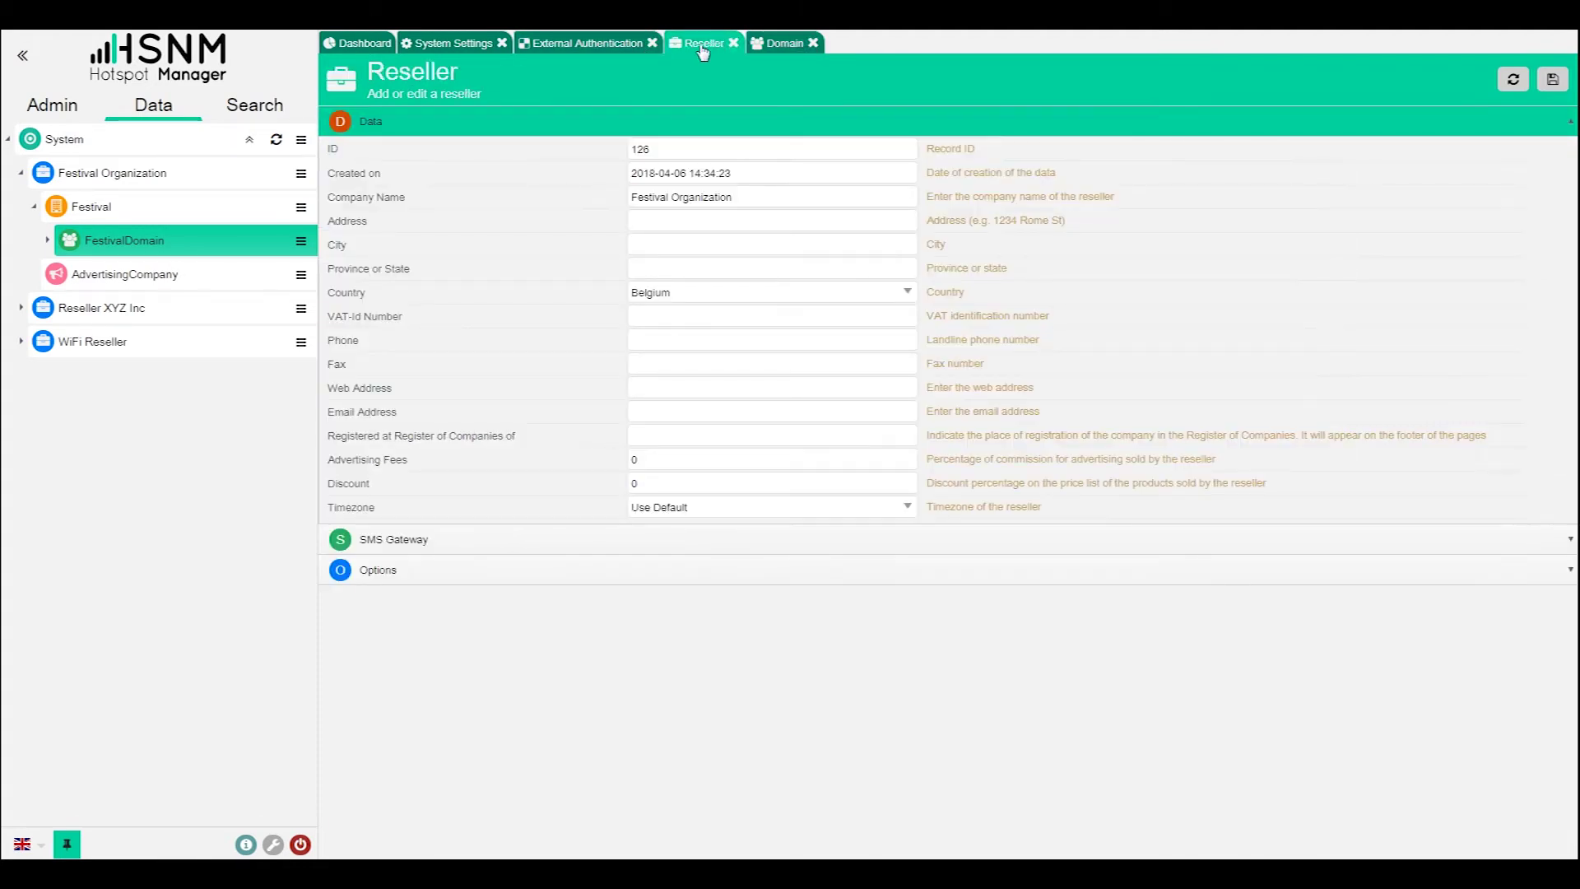
{"action": "left_click", "coordinate": [784, 45]}
{"action": "left_click", "coordinate": [587, 42]}
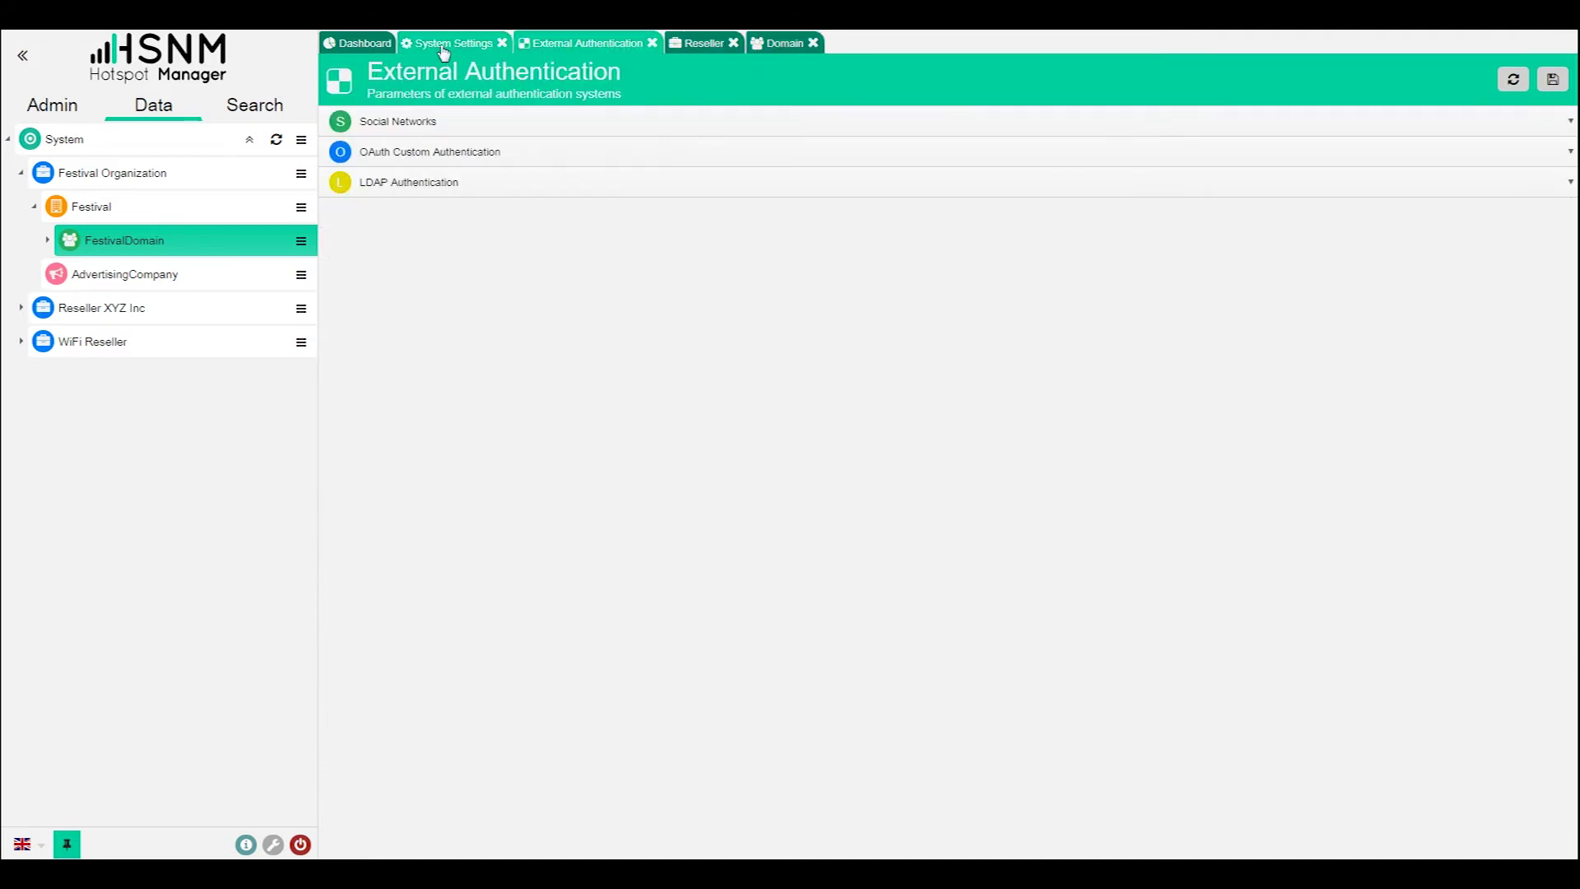
{"action": "left_click", "coordinate": [449, 43]}
{"action": "left_click", "coordinate": [785, 45]}
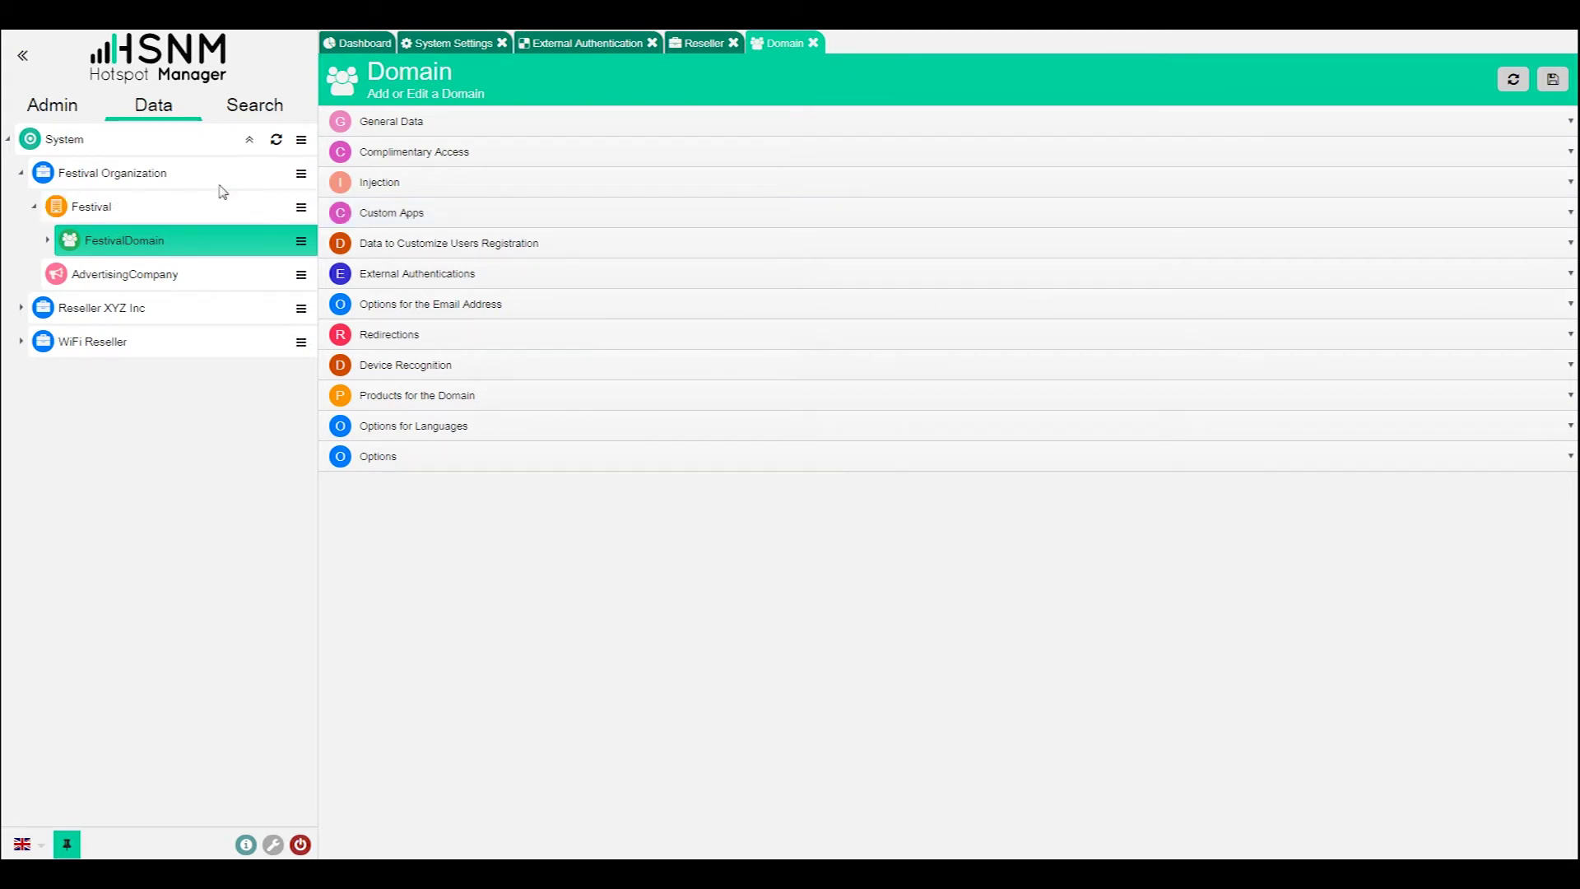
- Expand FestivalDomain and FestivalMikrotikGateway to list both maps, and bring up FestivalDetailMap's actions
{"action": "left_click", "coordinate": [48, 241]}
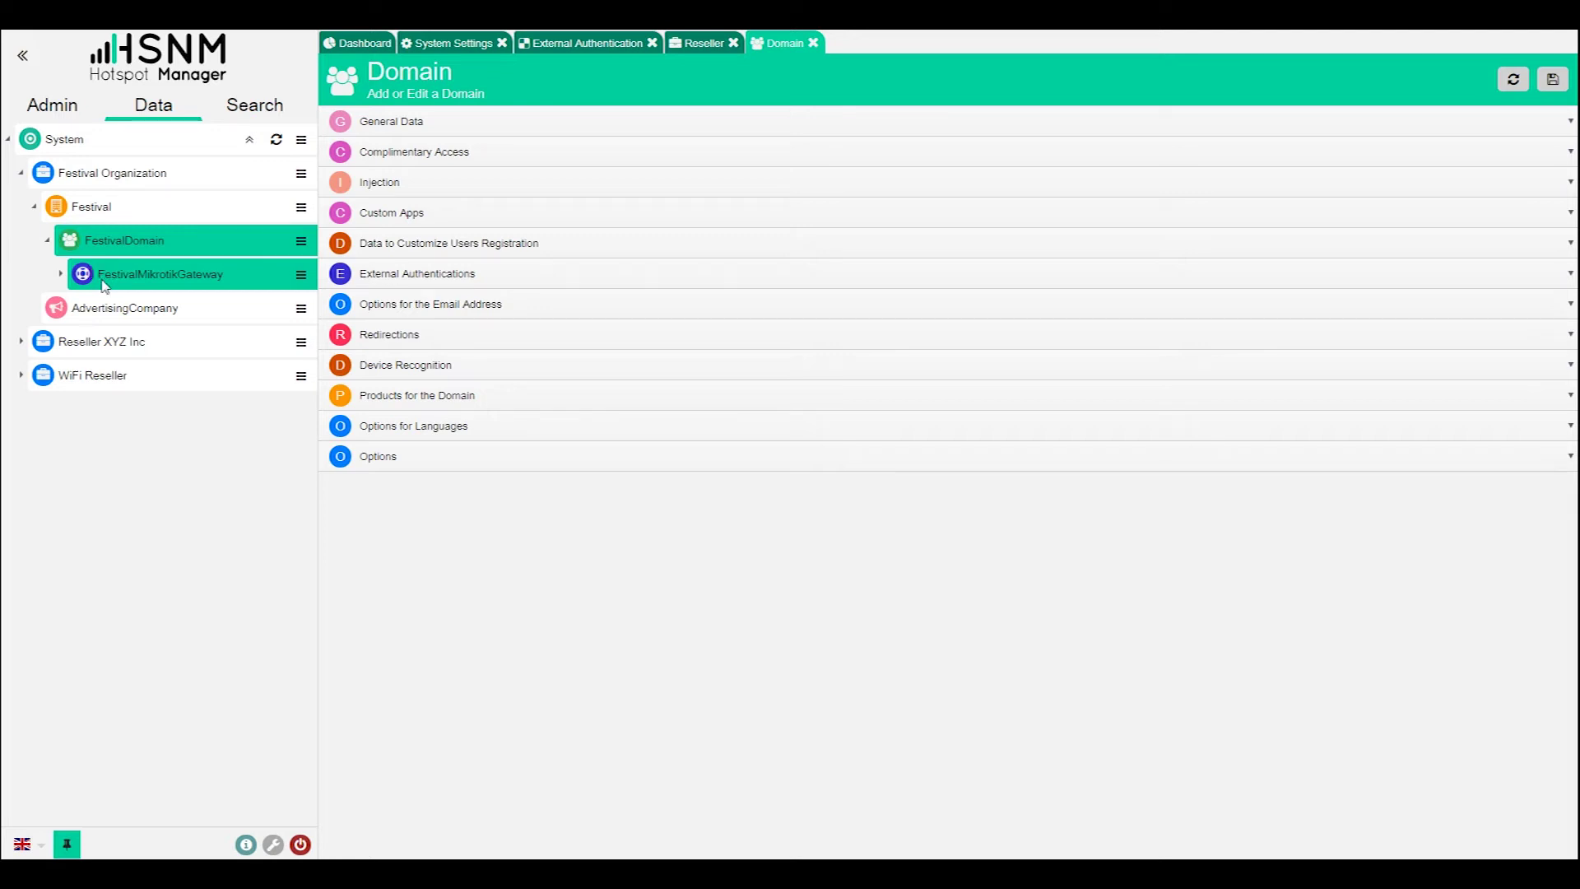
{"action": "left_click", "coordinate": [62, 275]}
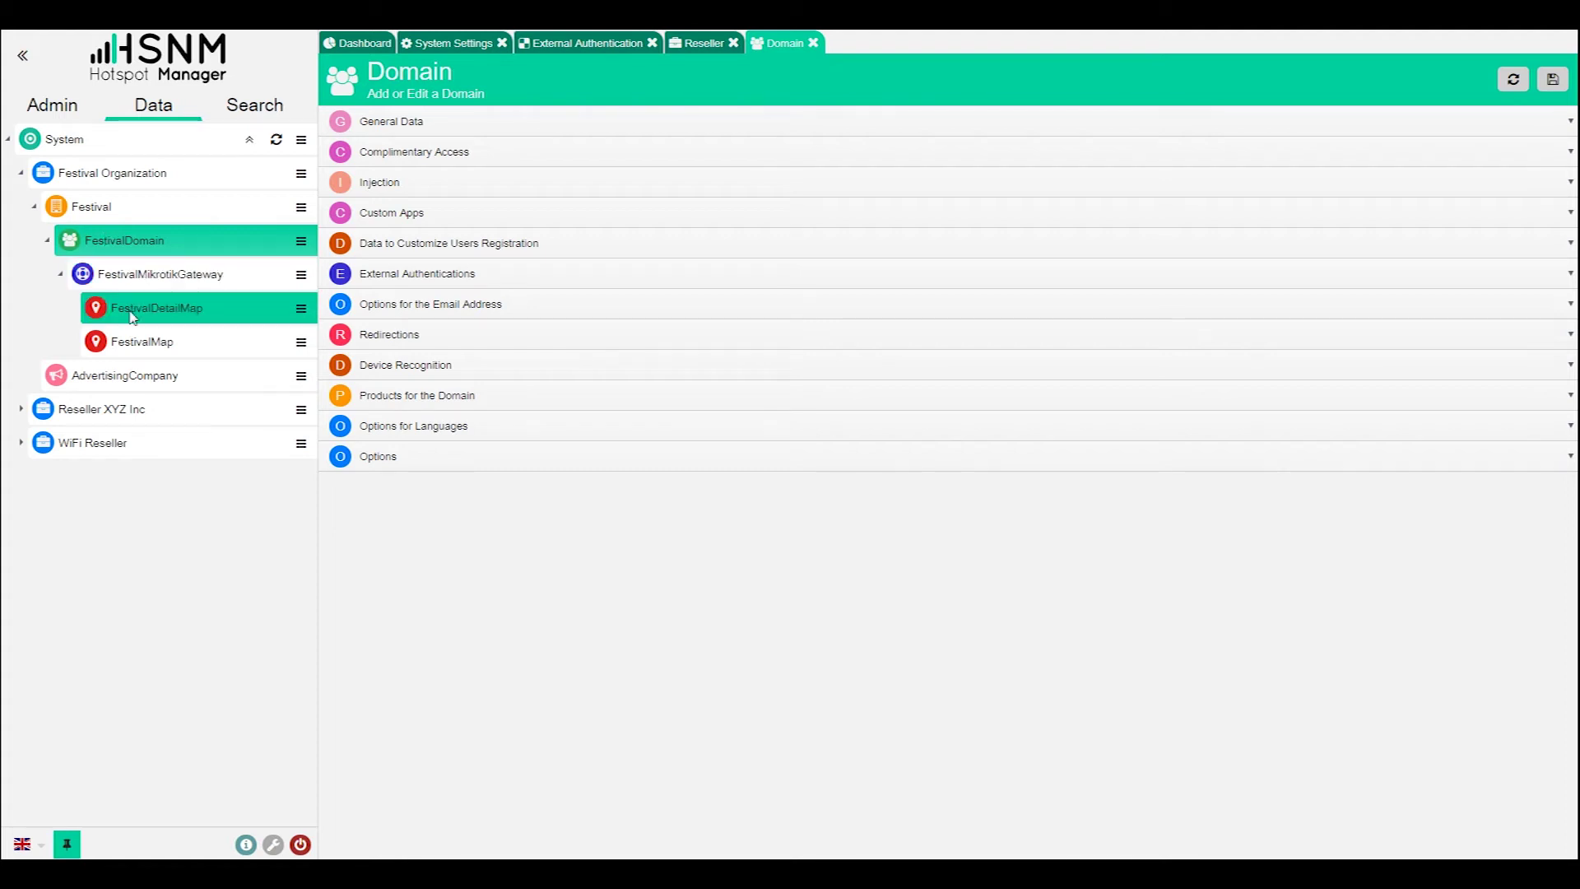
{"action": "left_click", "coordinate": [302, 310]}
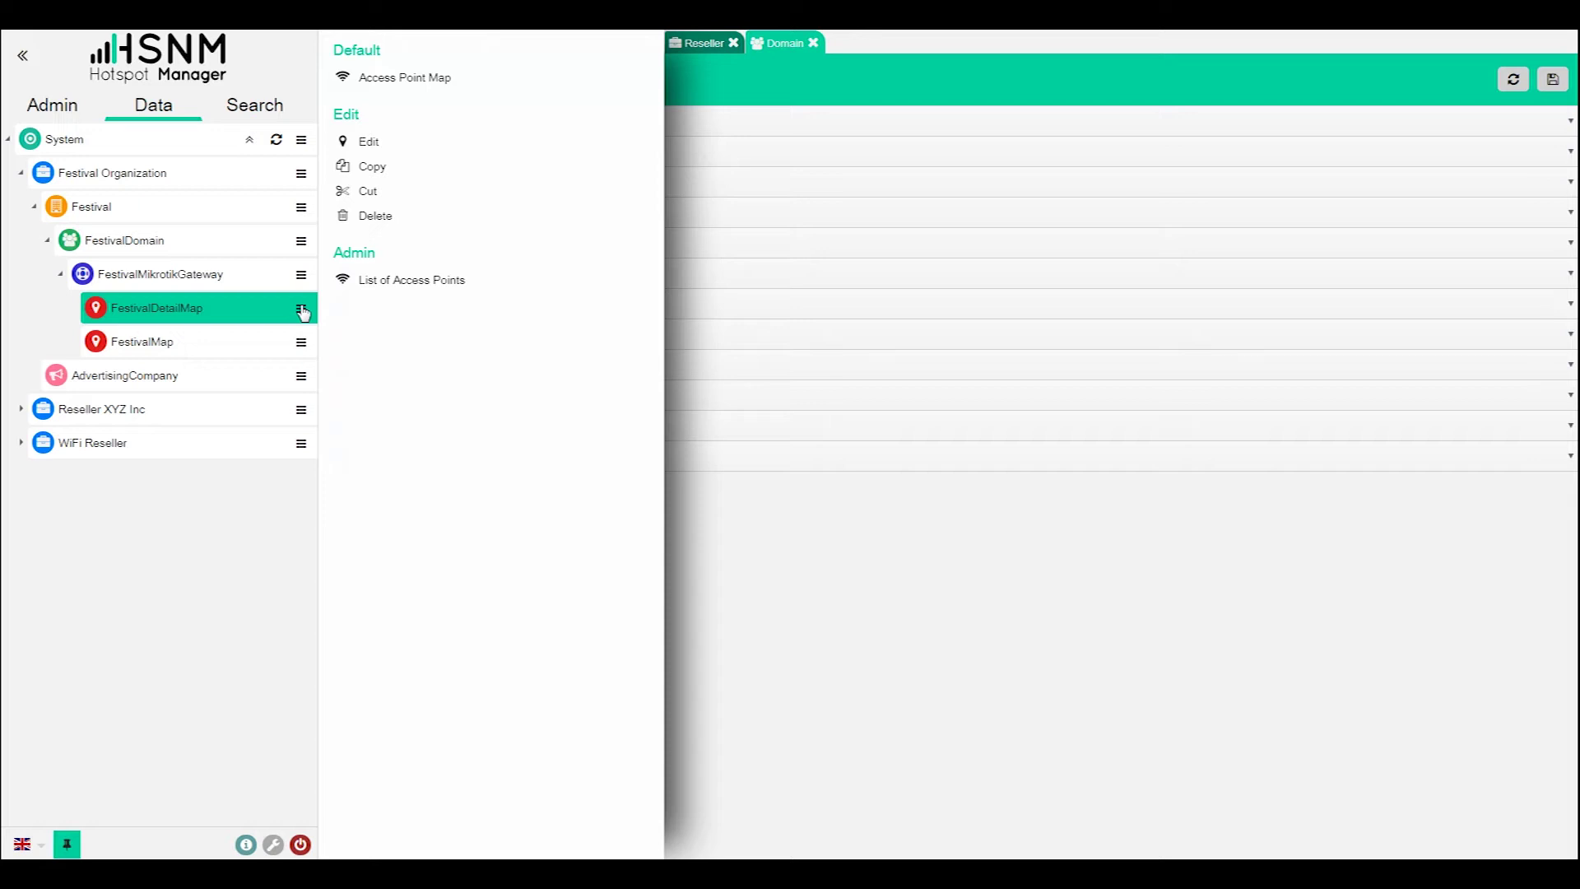
- Open FestivalDetailMap's Access Point Map and pan across the festival floor plan
{"action": "left_click", "coordinate": [421, 89]}
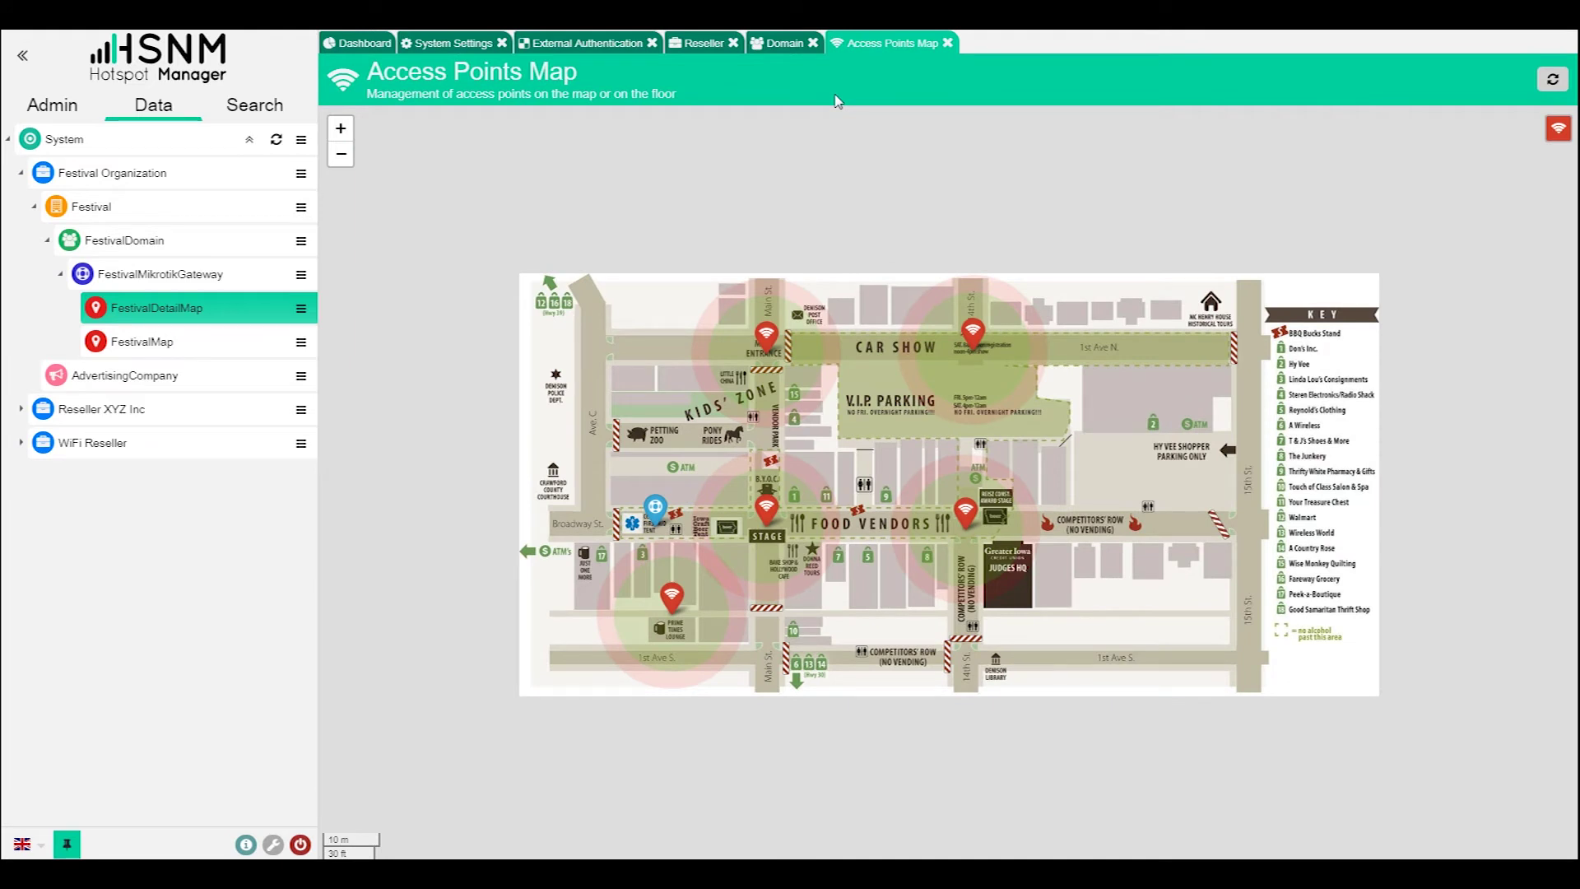
{"action": "left_click_drag", "start_coordinate": [1166, 351], "coordinate": [1074, 297]}
- Add an access point, place it near 1st Ave N, zoom in, and open its edit page
{"action": "left_click", "coordinate": [1563, 134]}
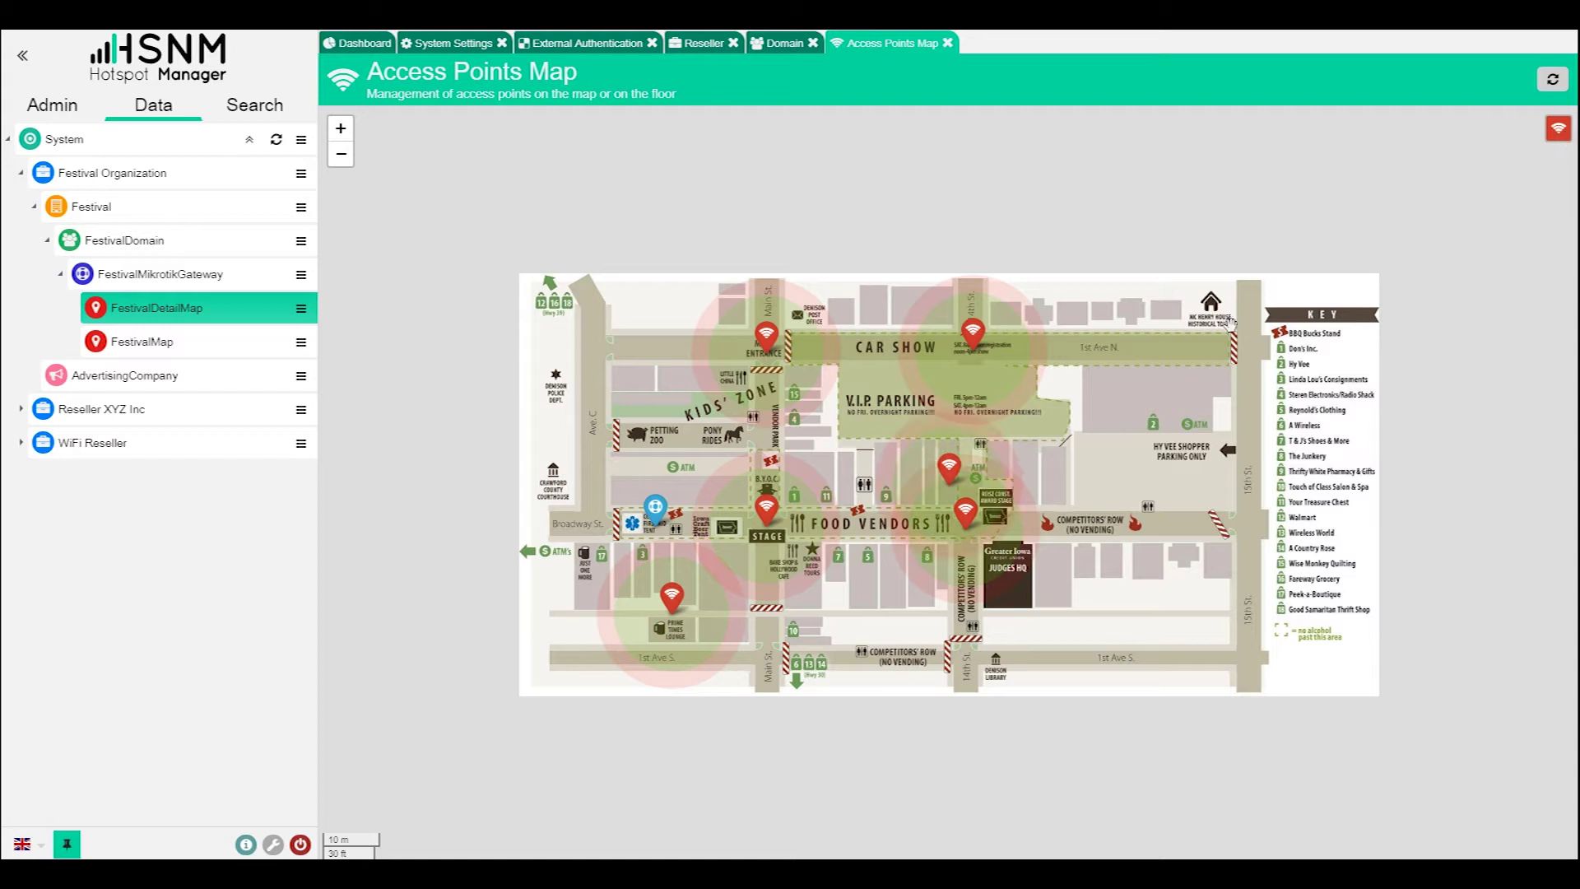
{"action": "mouse_move", "coordinate": [955, 459]}
{"action": "left_mouse_down"}
{"action": "mouse_move", "coordinate": [1082, 416]}
{"action": "mouse_move", "coordinate": [1170, 359]}
{"action": "left_mouse_up"}
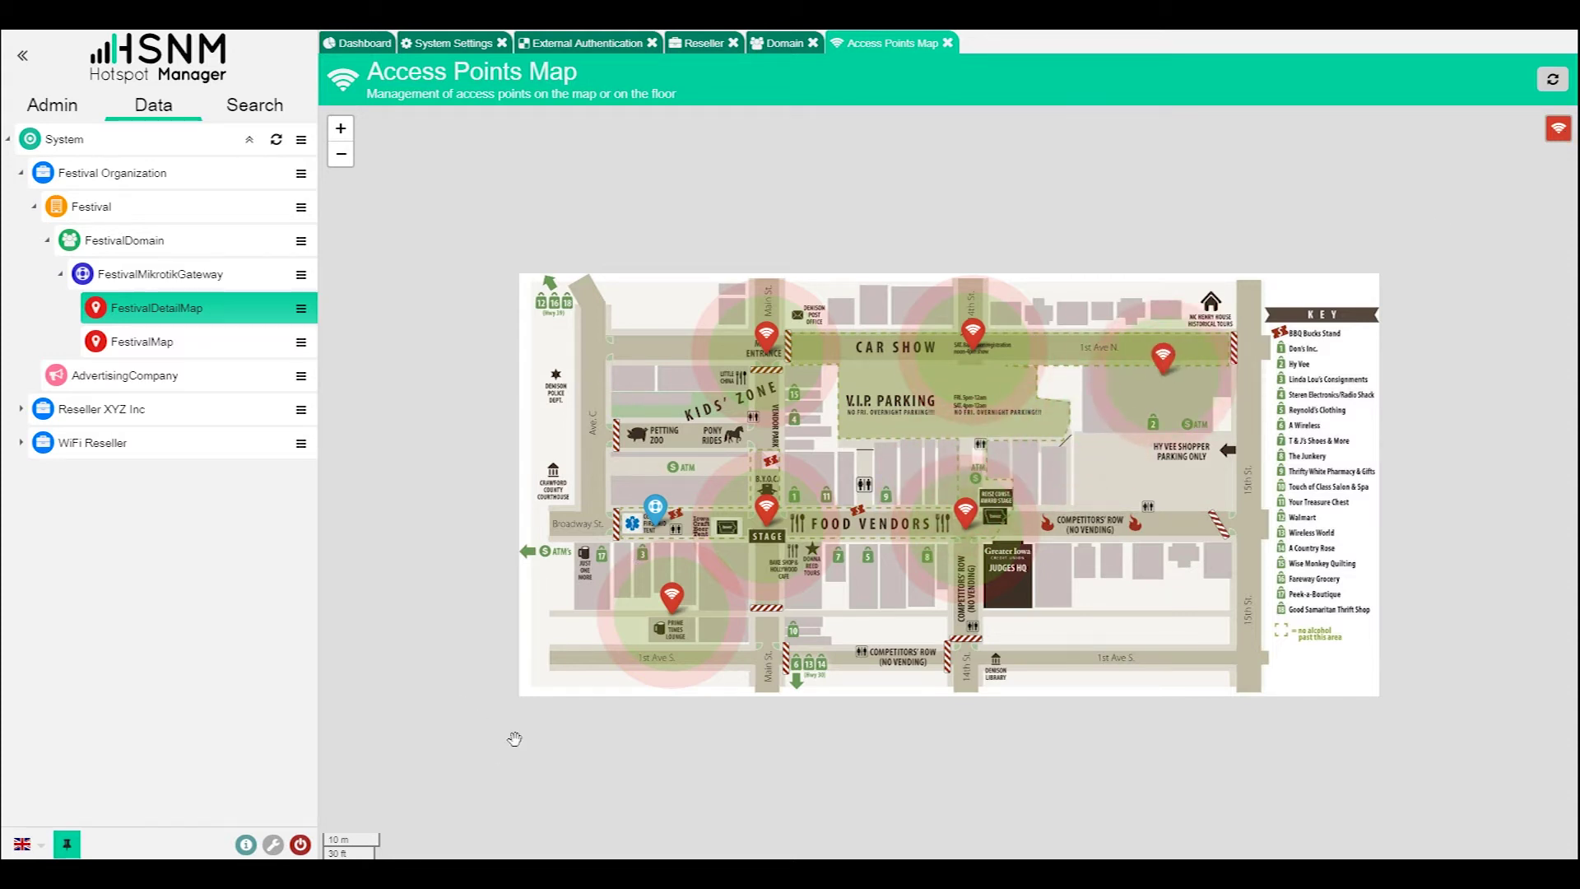
{"action": "left_click", "coordinate": [340, 132]}
{"action": "left_click", "coordinate": [341, 129]}
{"action": "mouse_move", "coordinate": [1354, 292]}
{"action": "left_mouse_down"}
{"action": "mouse_move", "coordinate": [1146, 346]}
{"action": "mouse_move", "coordinate": [1112, 343]}
{"action": "mouse_move", "coordinate": [1122, 331]}
{"action": "left_mouse_up"}
{"action": "left_click", "coordinate": [1150, 290]}
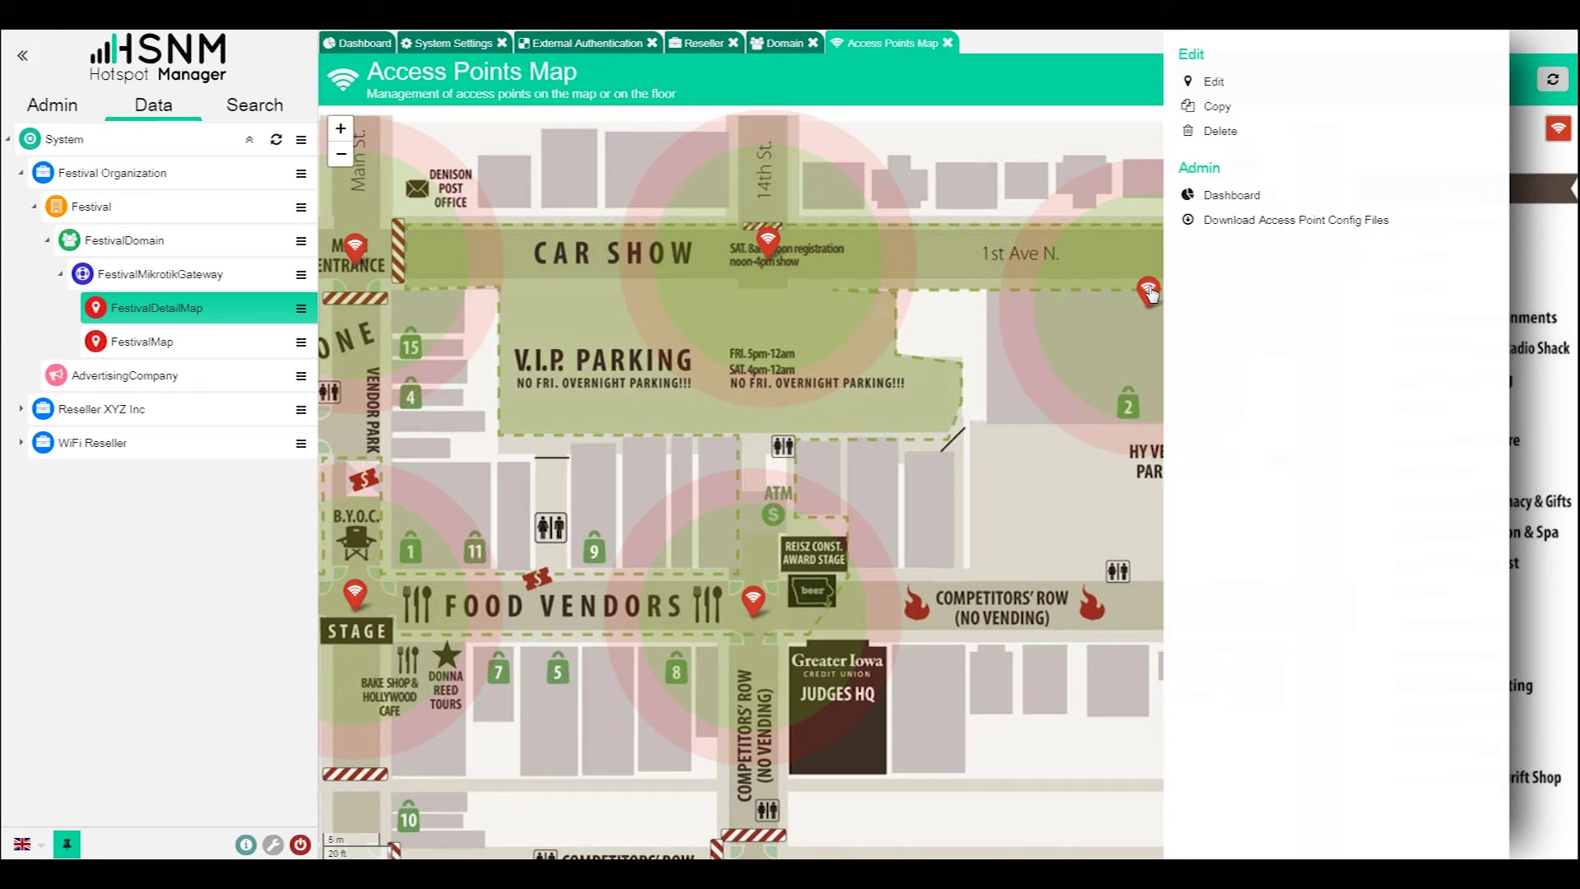
{"action": "left_click", "coordinate": [1225, 86]}
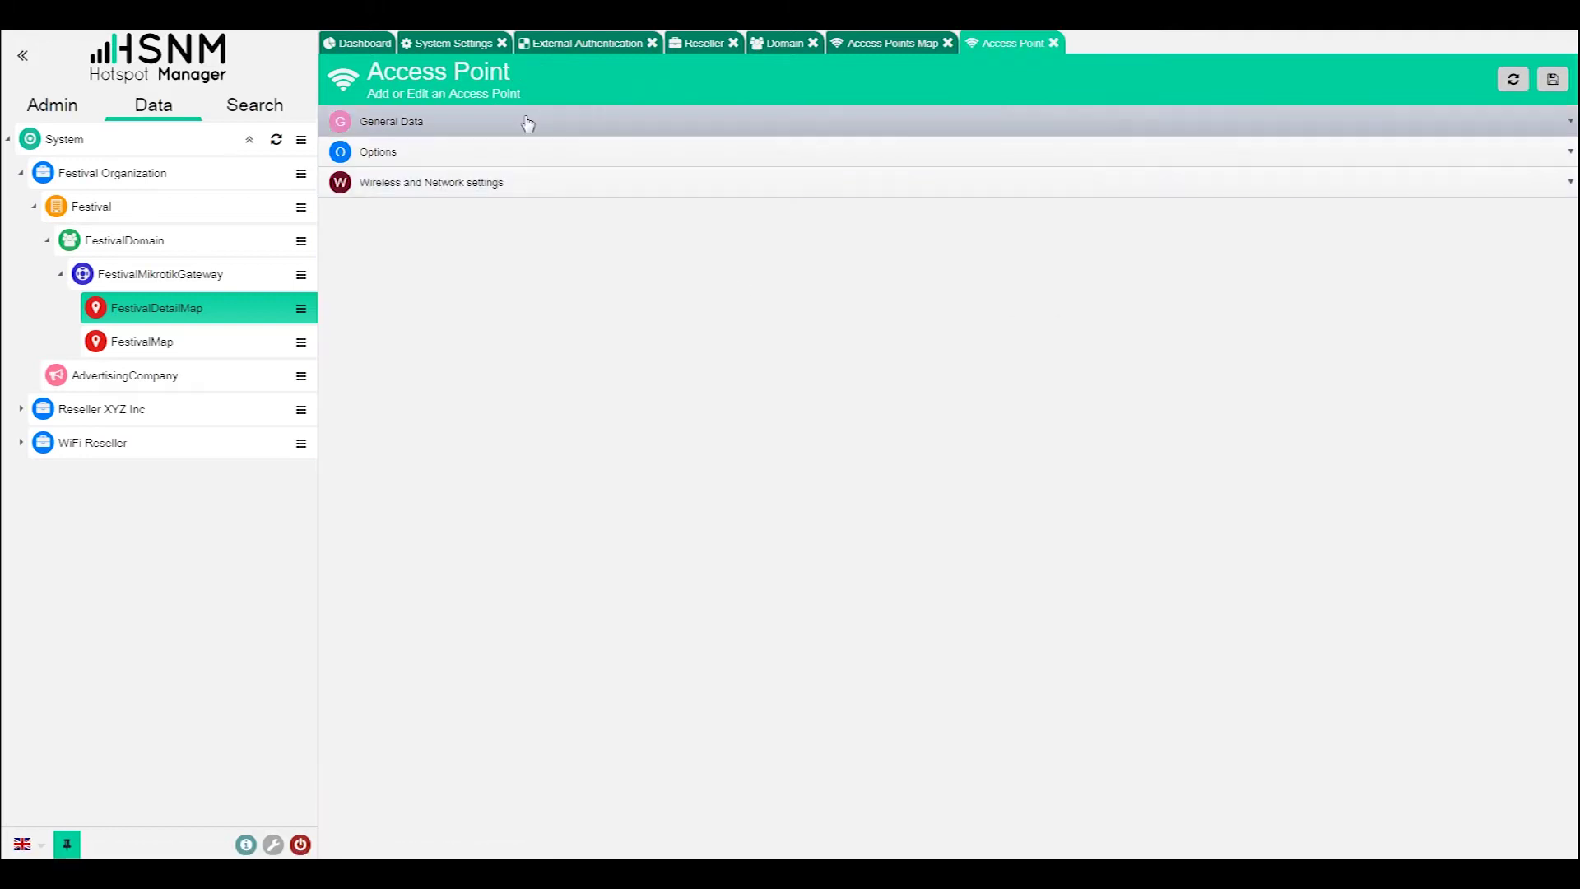
- Review AccessPoint12's General Data, Wireless and Network, and Options sections, then return to the map
{"action": "left_click", "coordinate": [520, 122]}
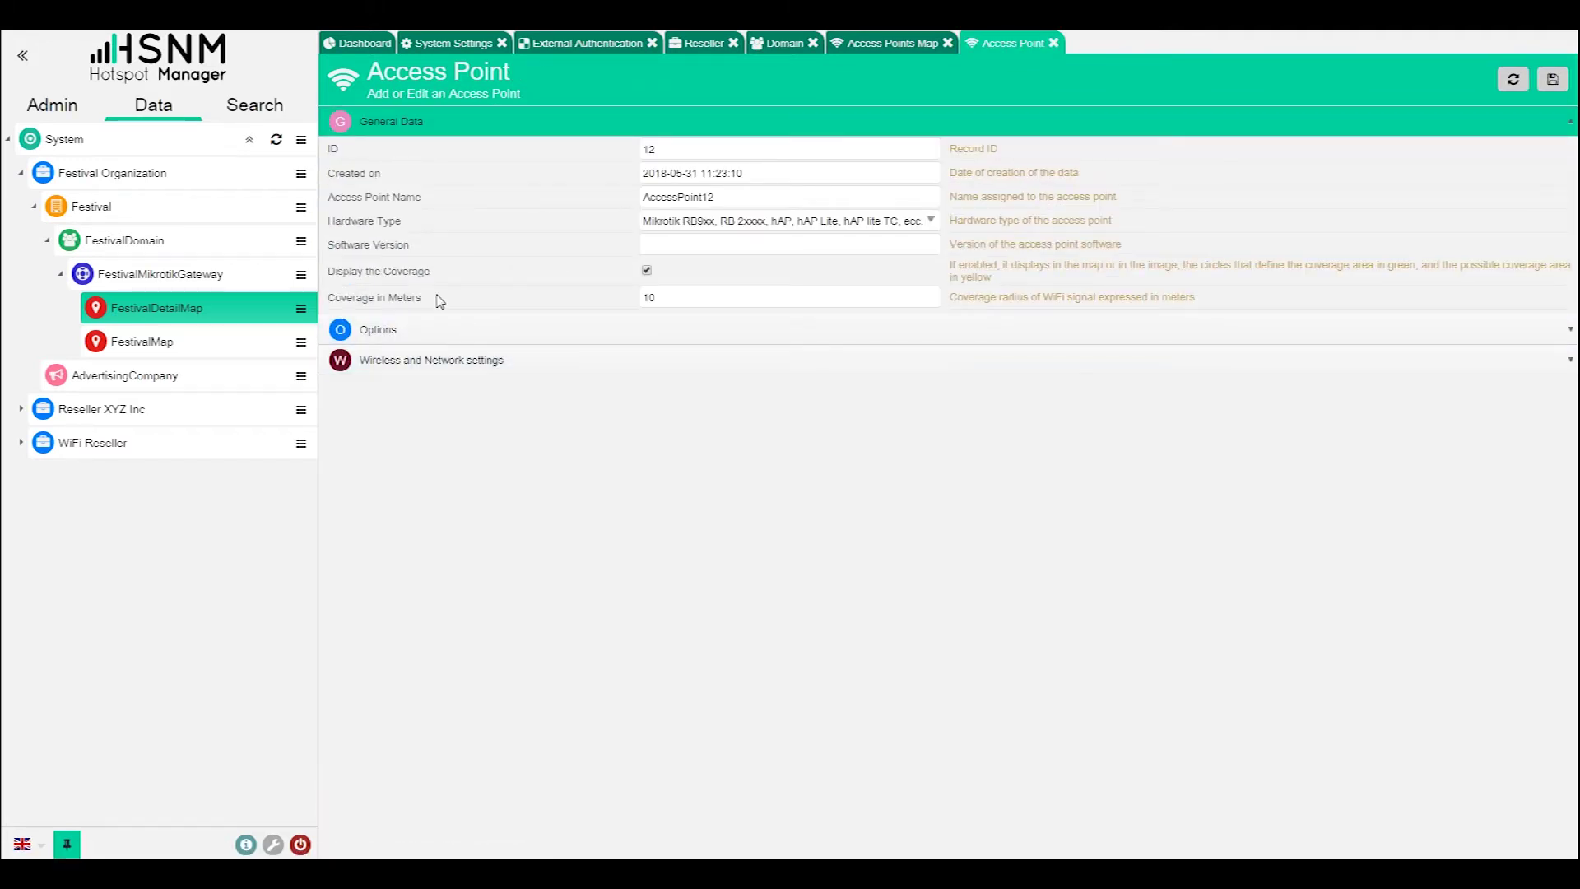
{"action": "left_click", "coordinate": [517, 359]}
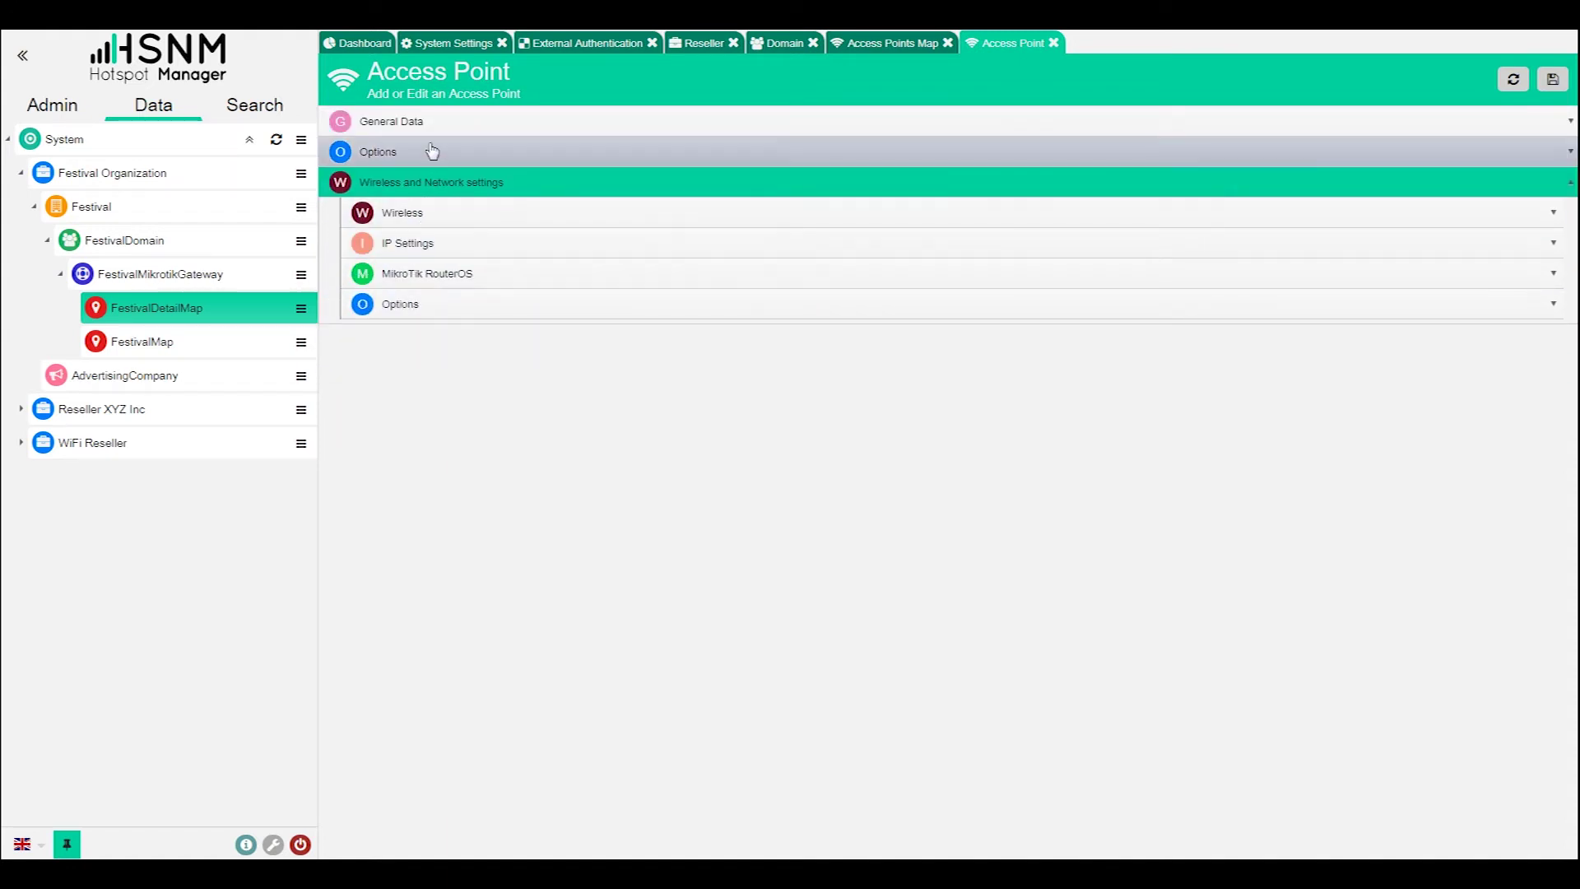
{"action": "left_click", "coordinate": [421, 152]}
{"action": "left_click", "coordinate": [440, 127]}
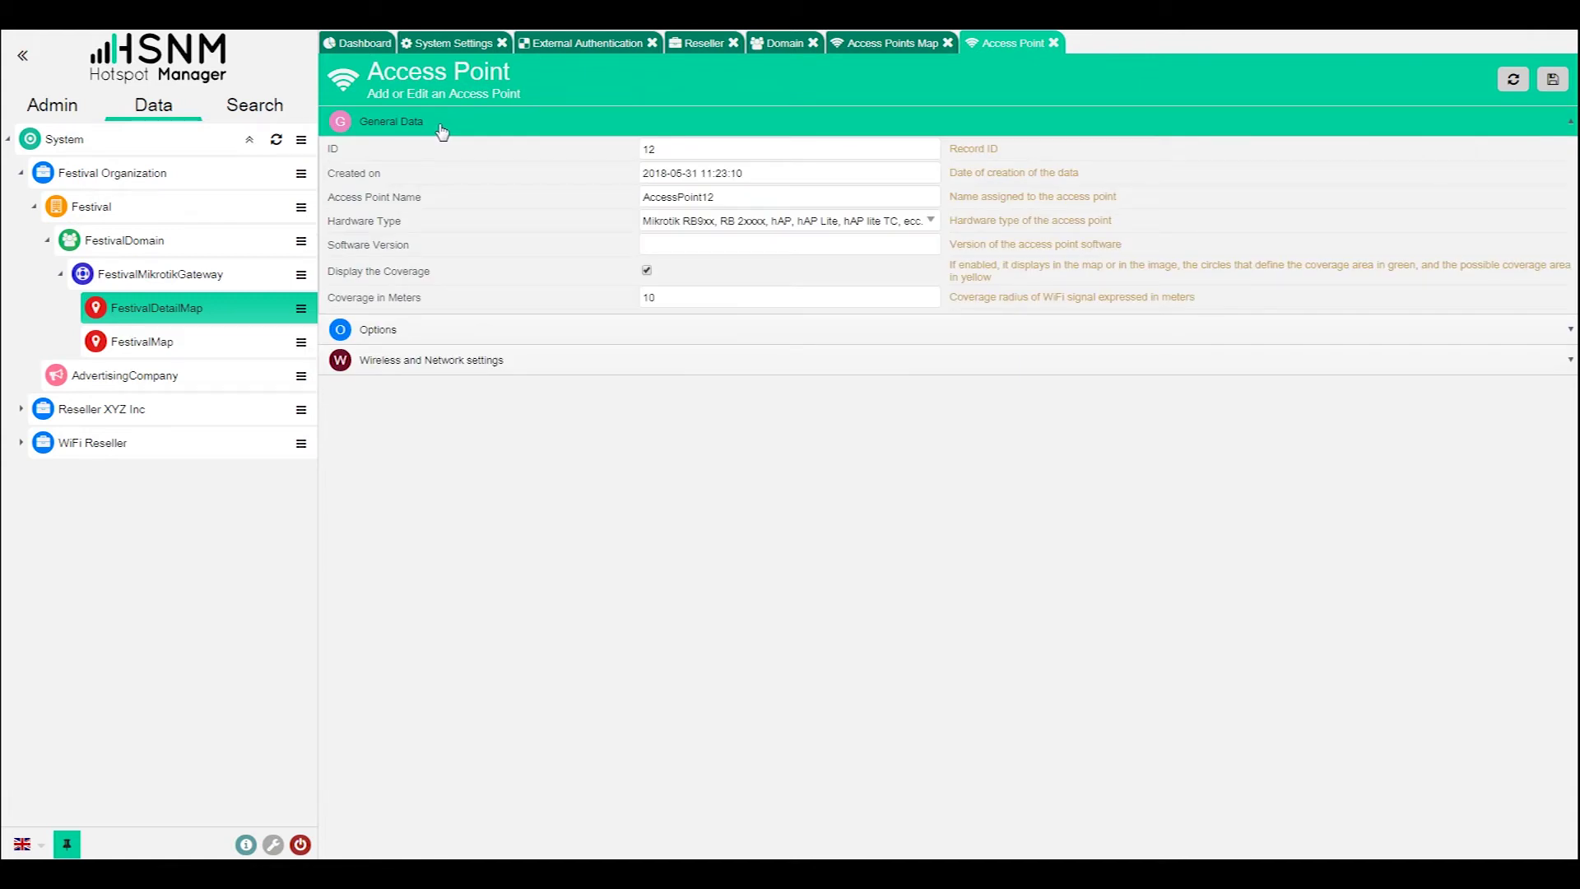
{"action": "left_click", "coordinate": [893, 43]}
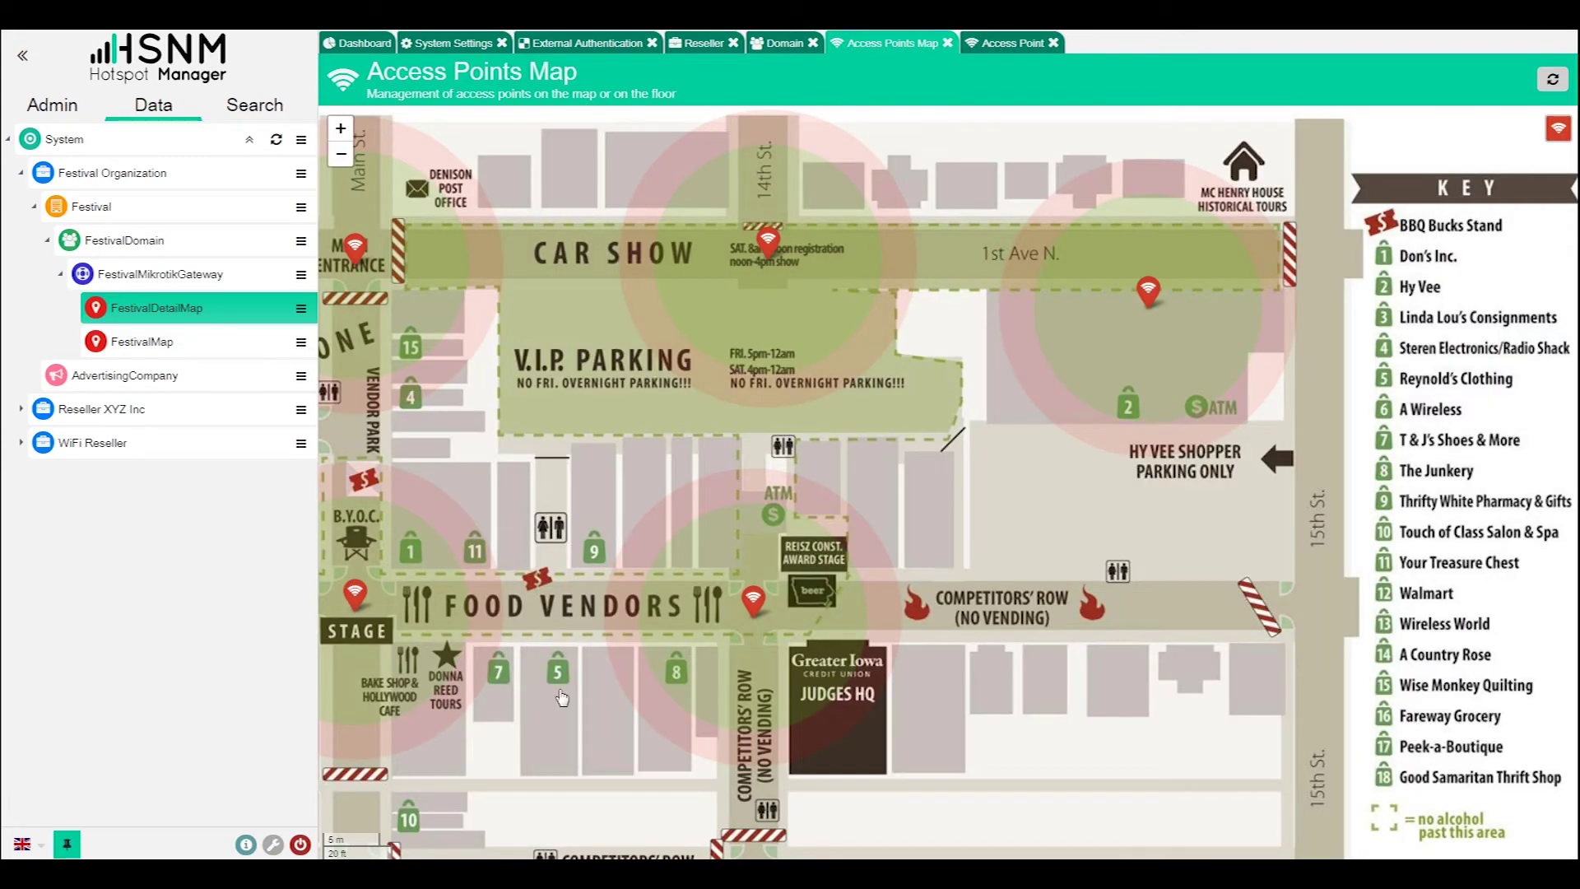
- Zoom the festival map out to show all six access points, then bring up FestivalMap's actions
{"action": "left_click", "coordinate": [345, 154]}
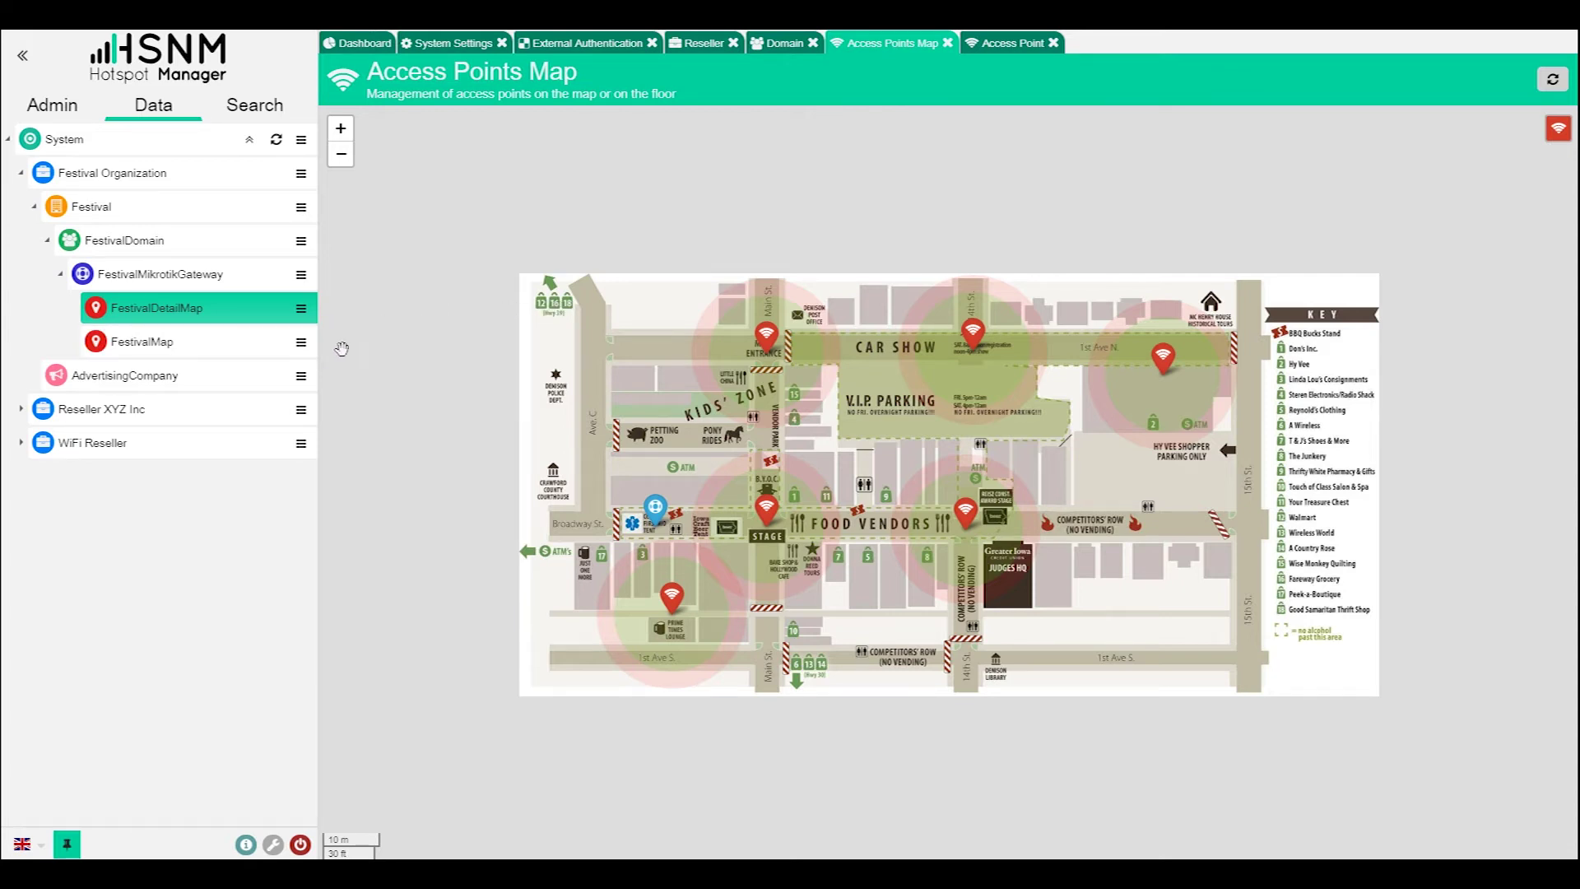
{"action": "left_click", "coordinate": [301, 342]}
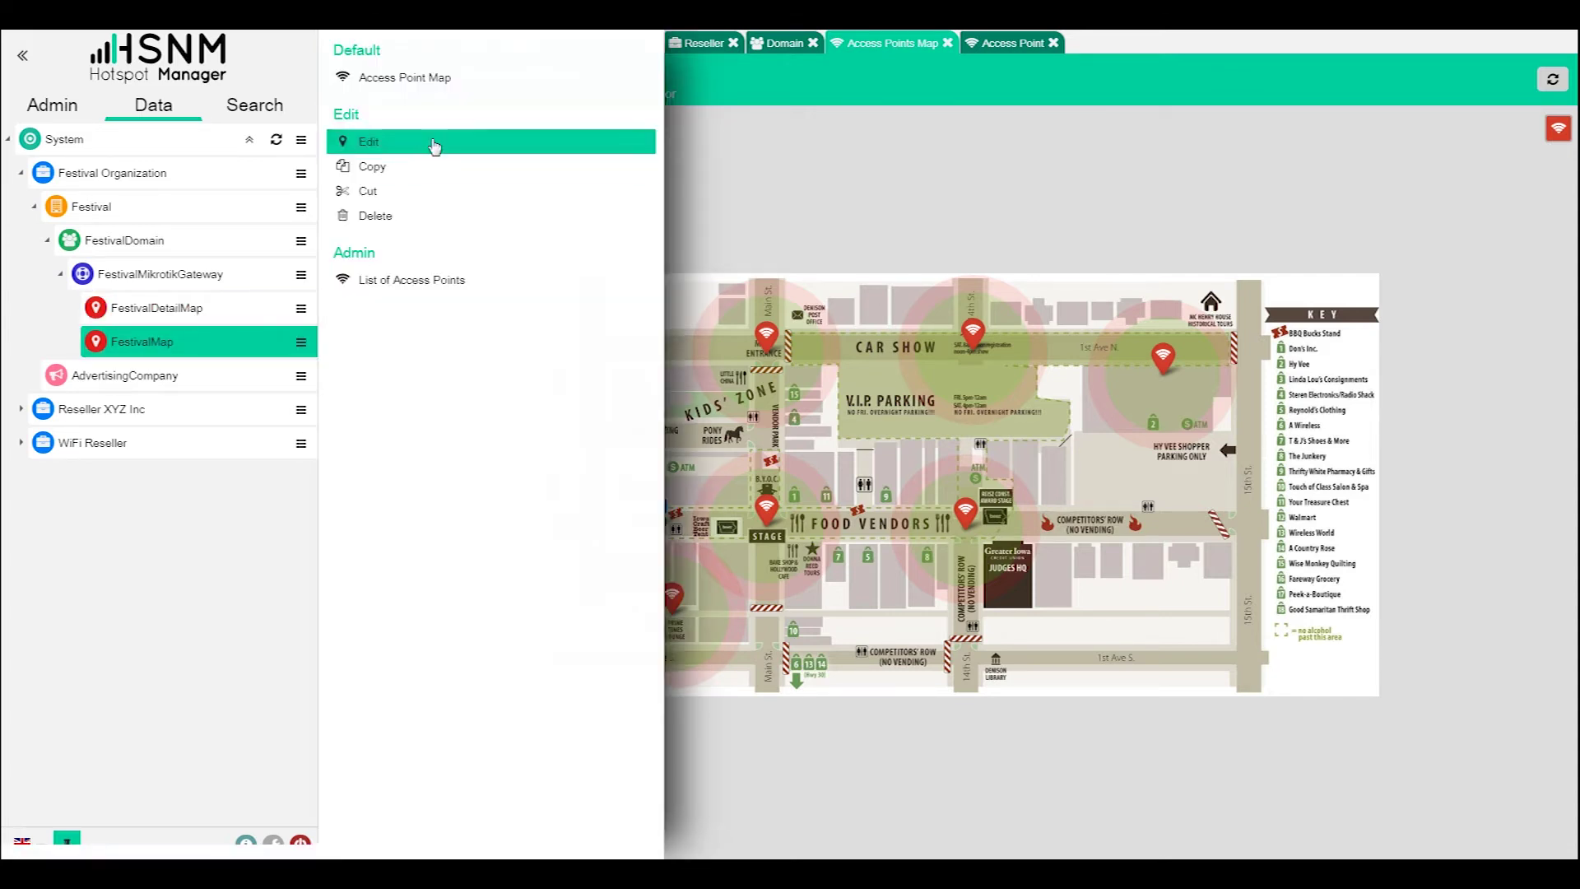
- Show the FestivalMap access point map and bring up AccessPoint3's dashboard from its marker
{"action": "left_click", "coordinate": [438, 80]}
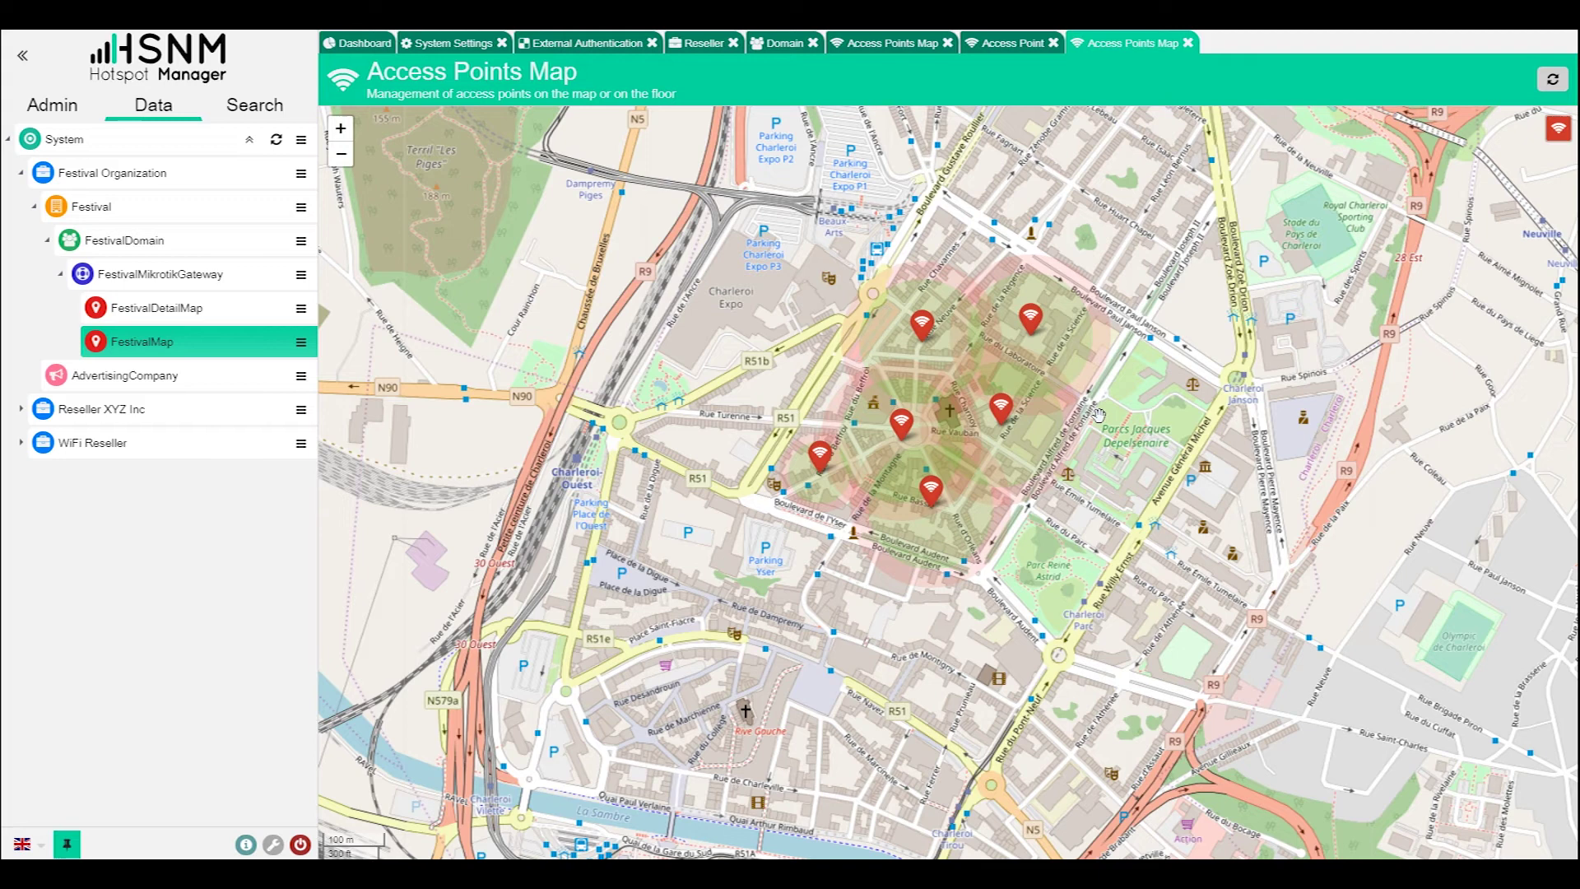
{"action": "scroll", "coordinate": [1098, 414], "scroll_direction": "up", "scroll_amount": 1}
{"action": "left_click_drag", "start_coordinate": [823, 356], "coordinate": [943, 458]}
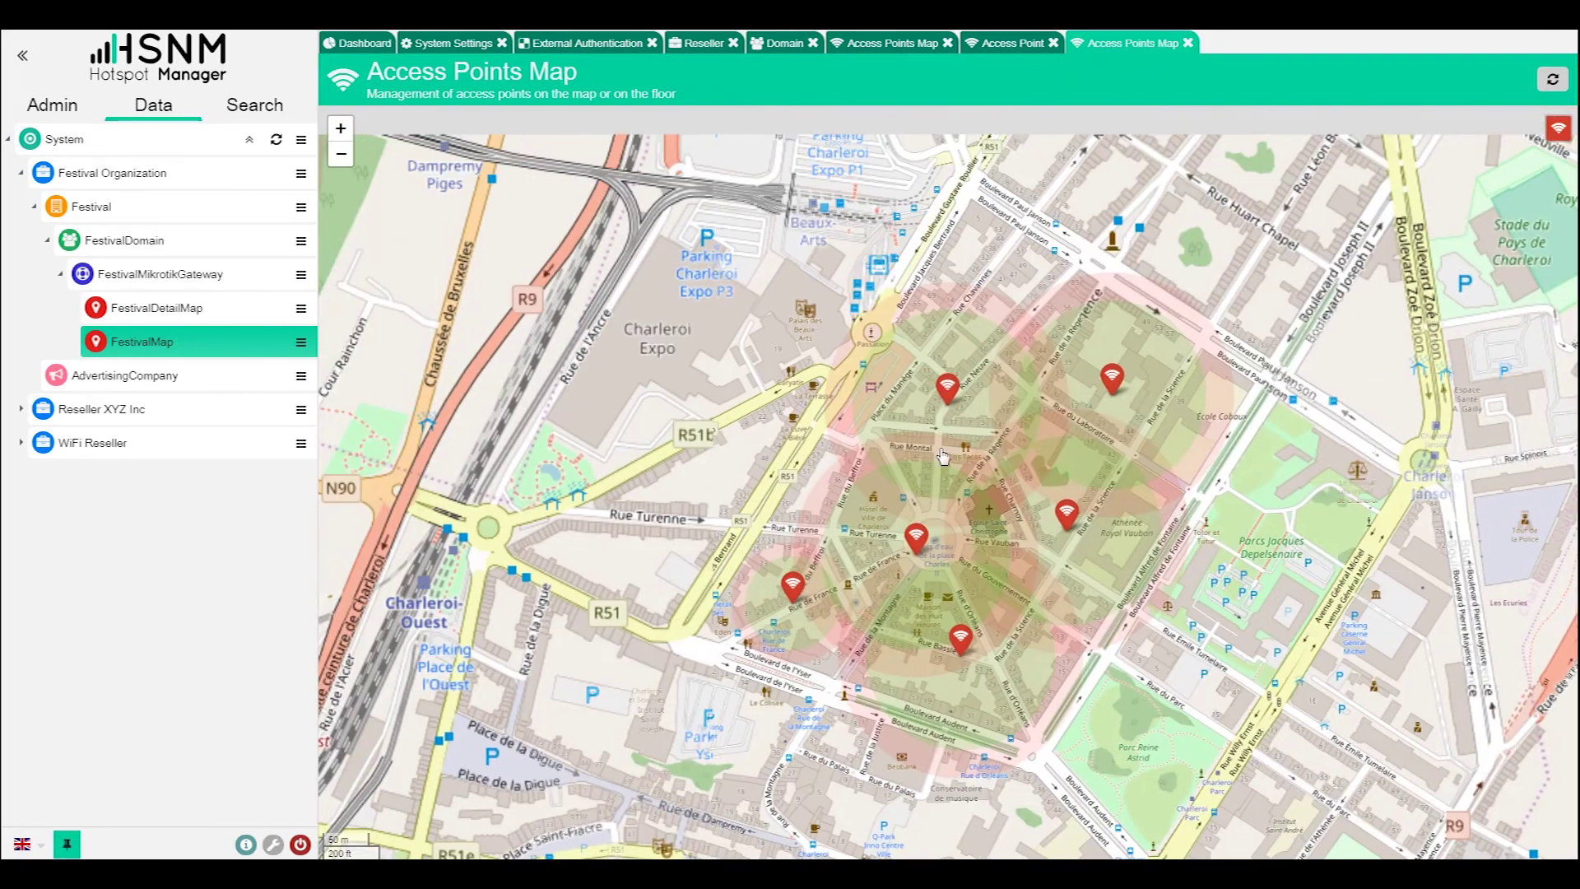
{"action": "scroll", "coordinate": [1025, 424], "scroll_direction": "down", "scroll_amount": 1}
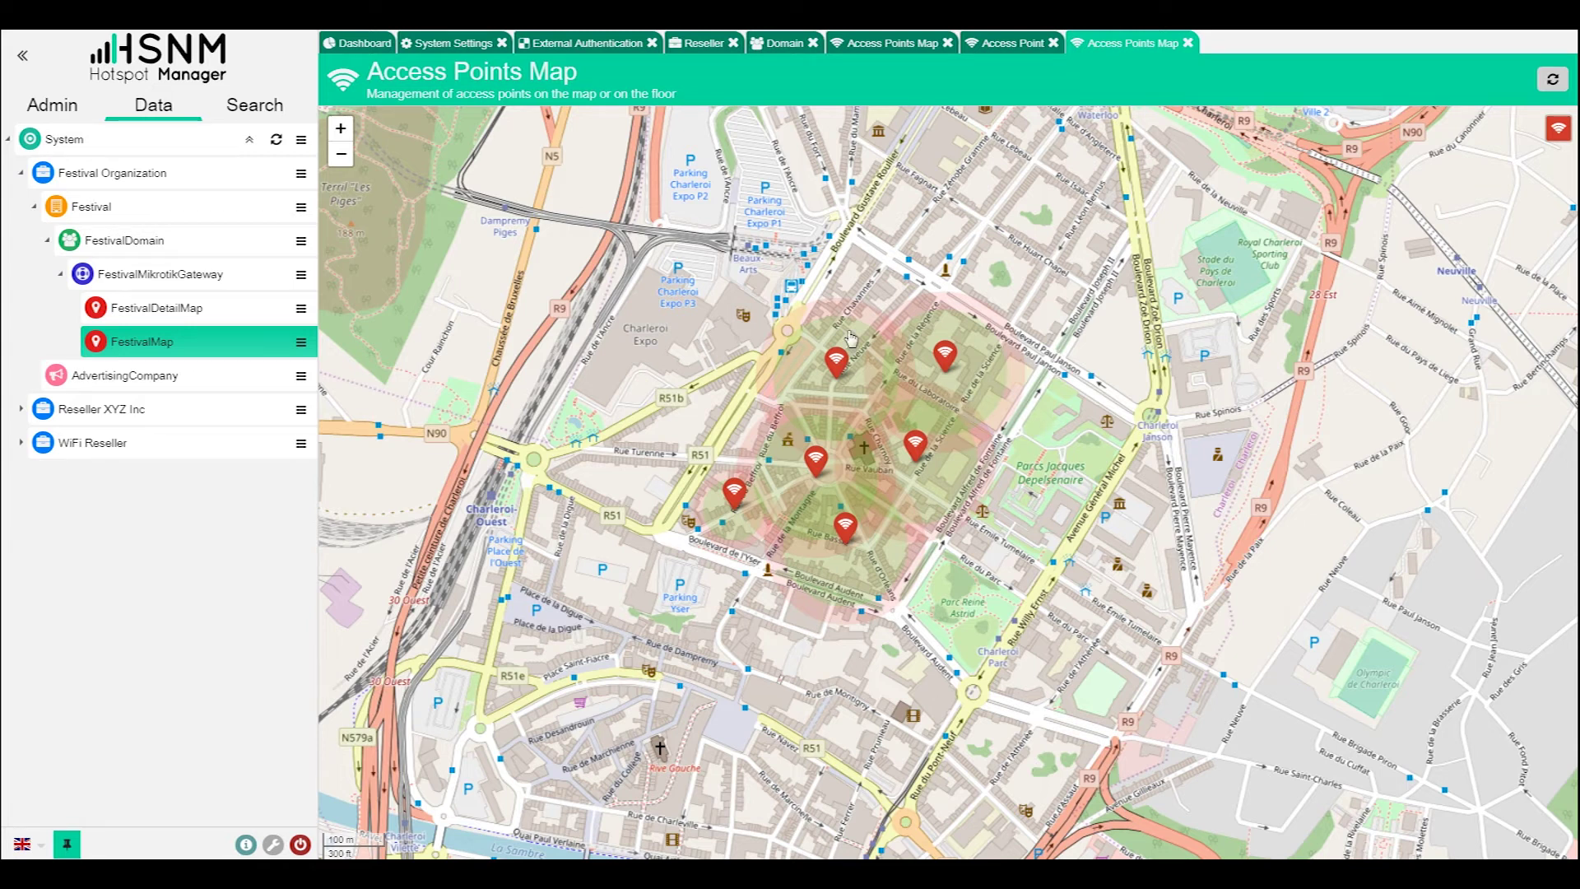
{"action": "left_click", "coordinate": [947, 355]}
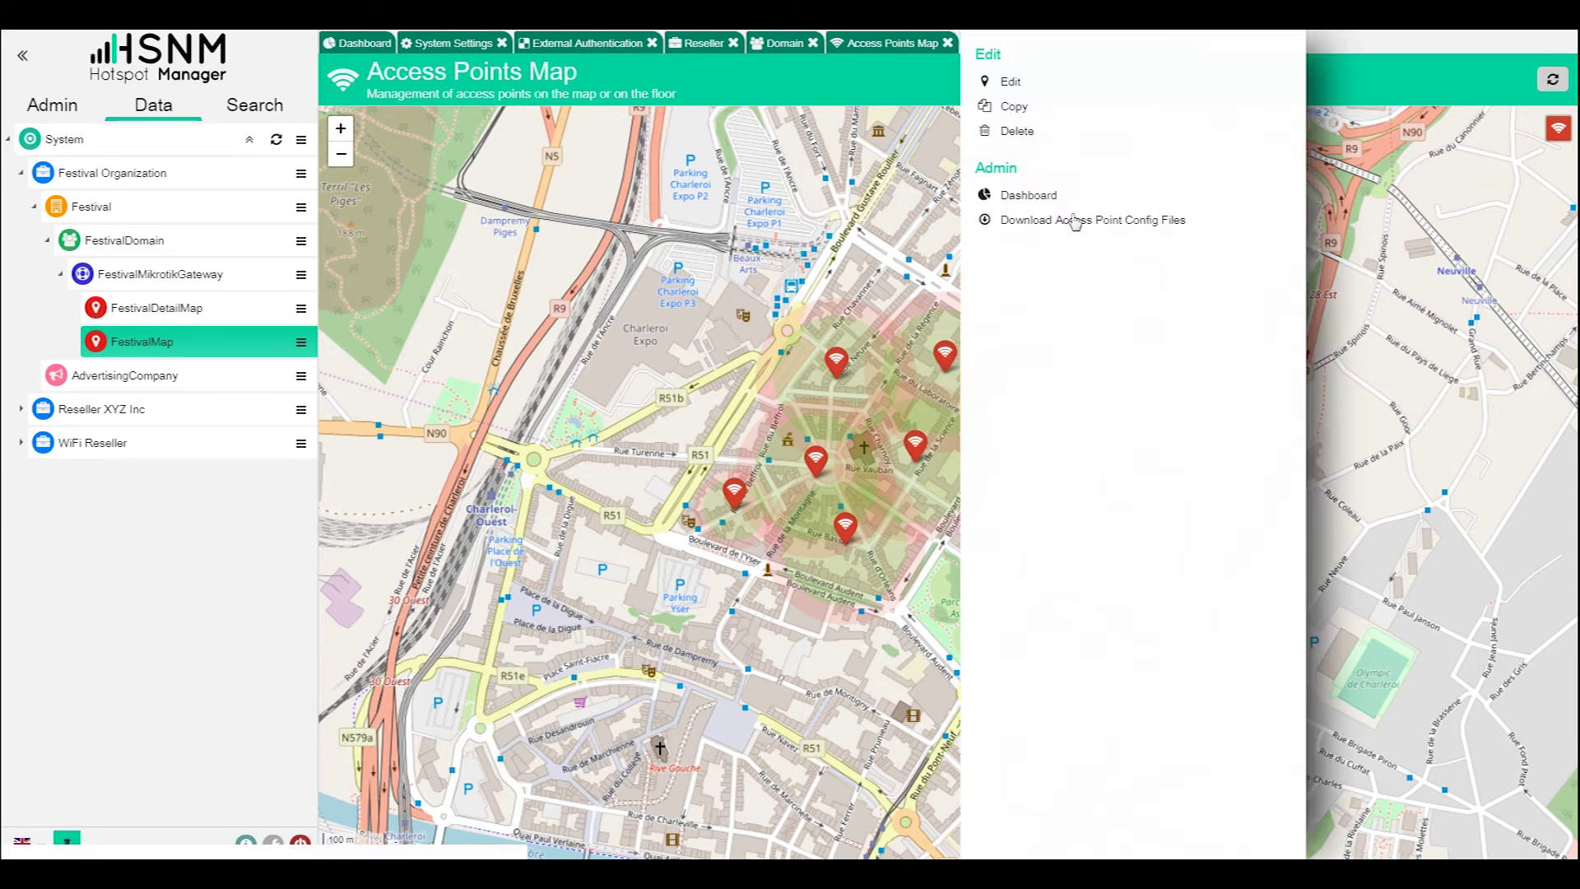
{"action": "left_click", "coordinate": [1035, 196]}
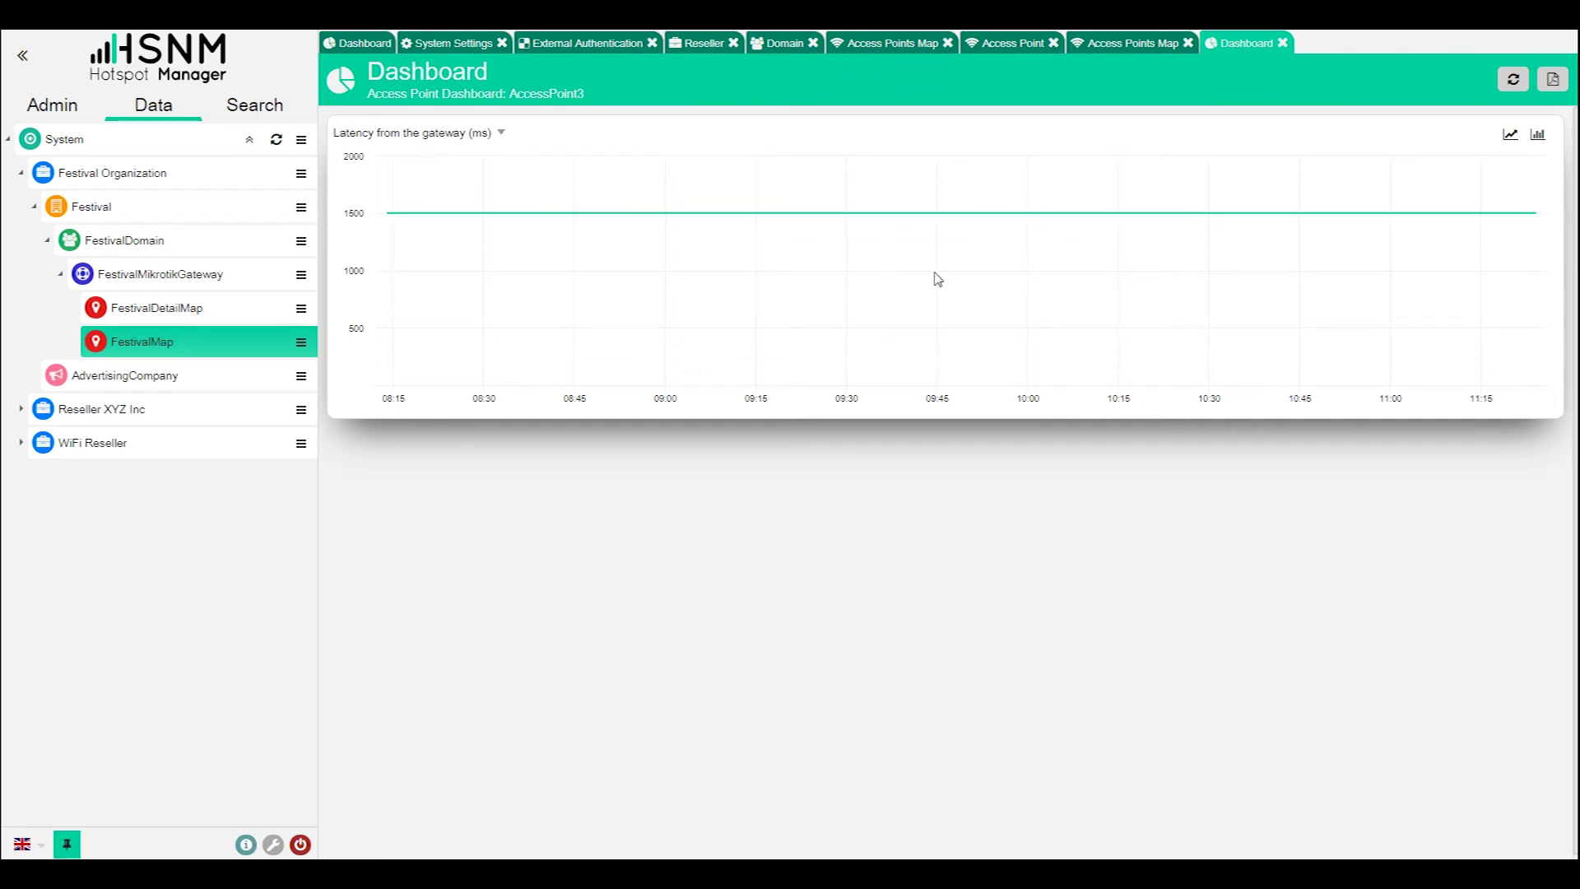
- Glance at the chart list, then close AccessPoint3's latency dashboard
{"action": "left_click", "coordinate": [443, 134]}
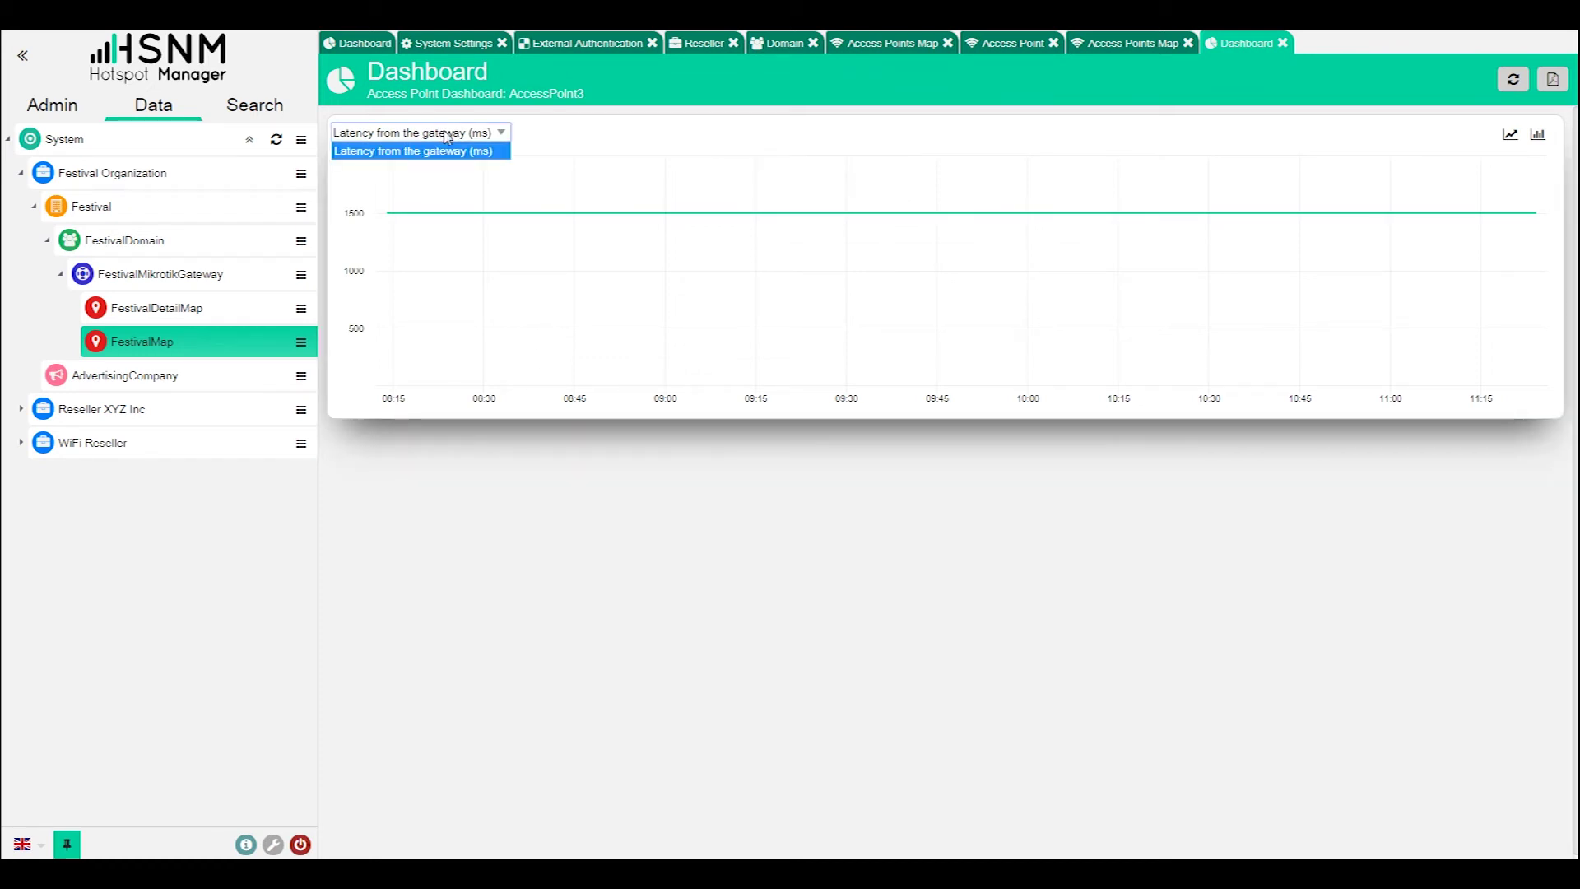
{"action": "left_click", "coordinate": [445, 136]}
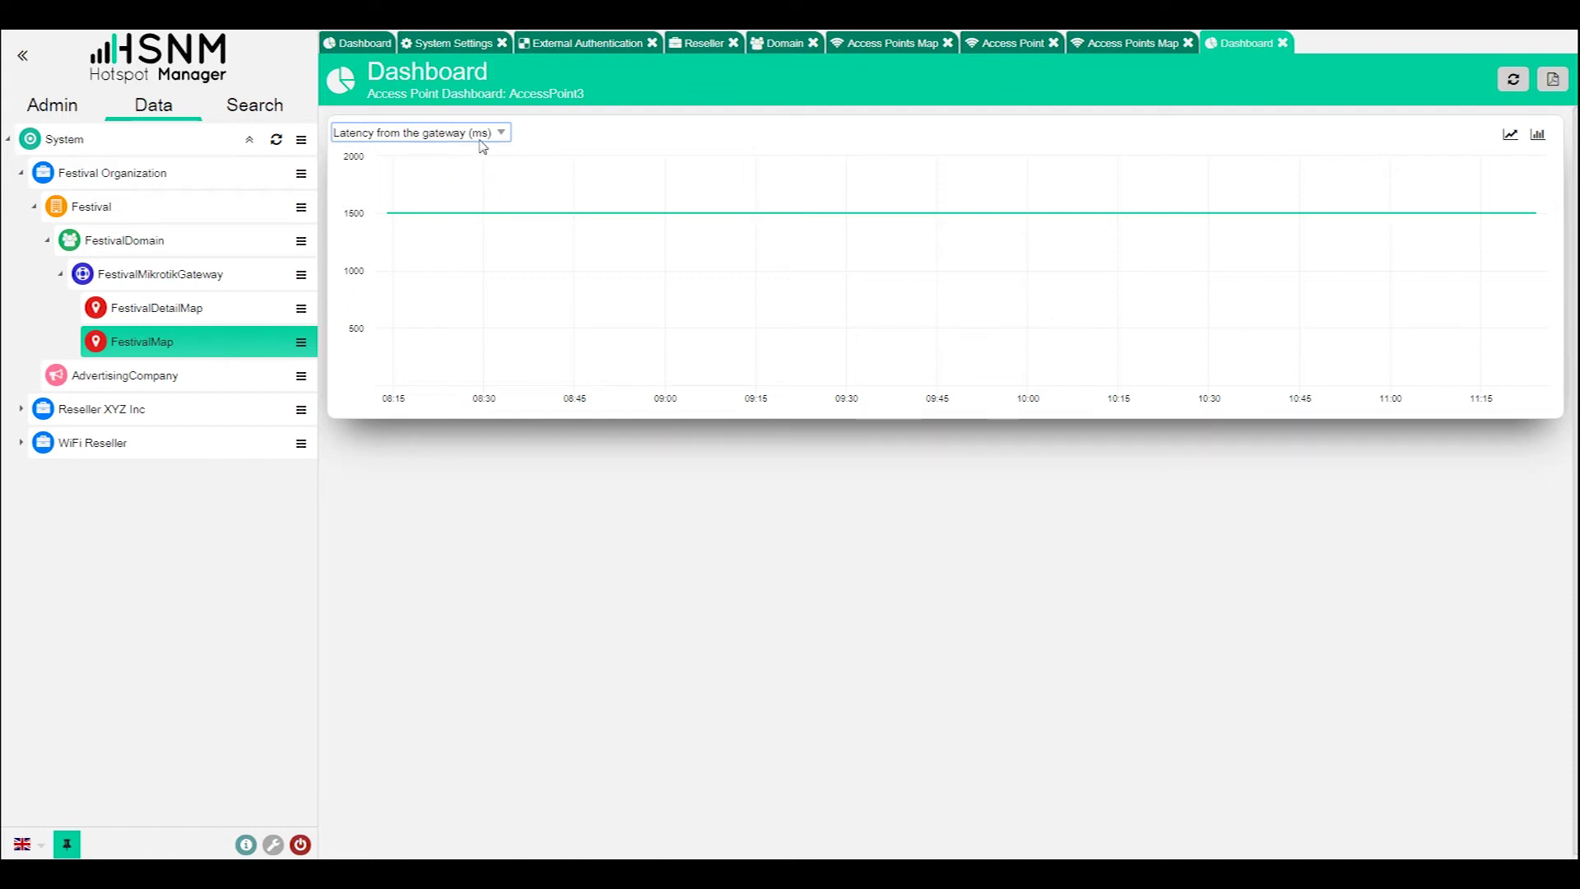
{"action": "left_click", "coordinate": [1283, 43]}
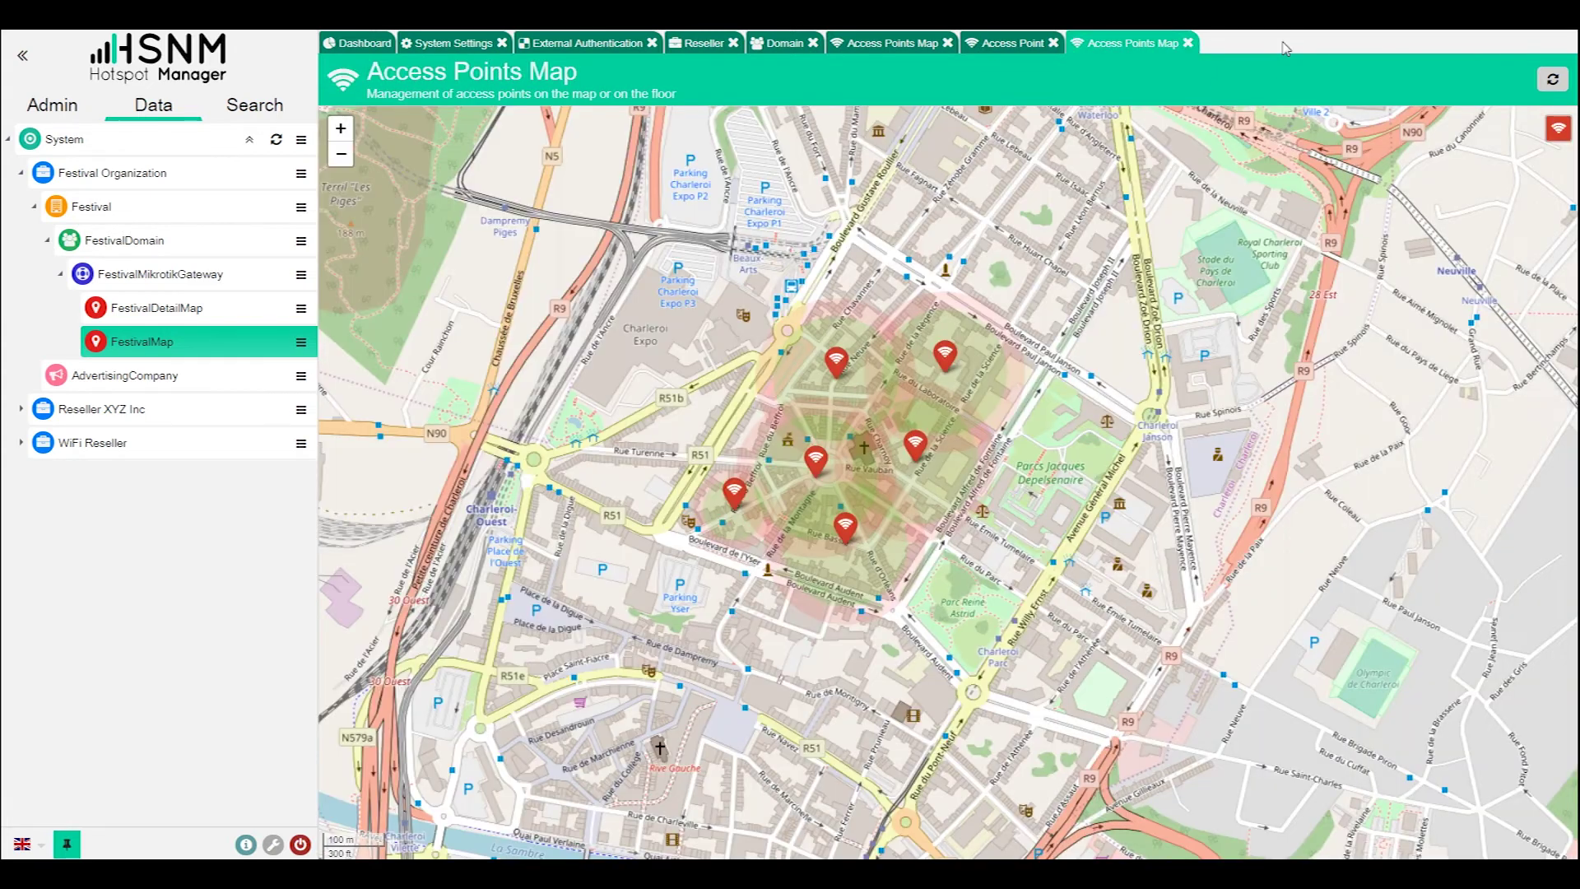
- List FestivalMikrotikGateway's access points and open AccessPoint10 for editing
{"action": "left_click", "coordinate": [301, 275]}
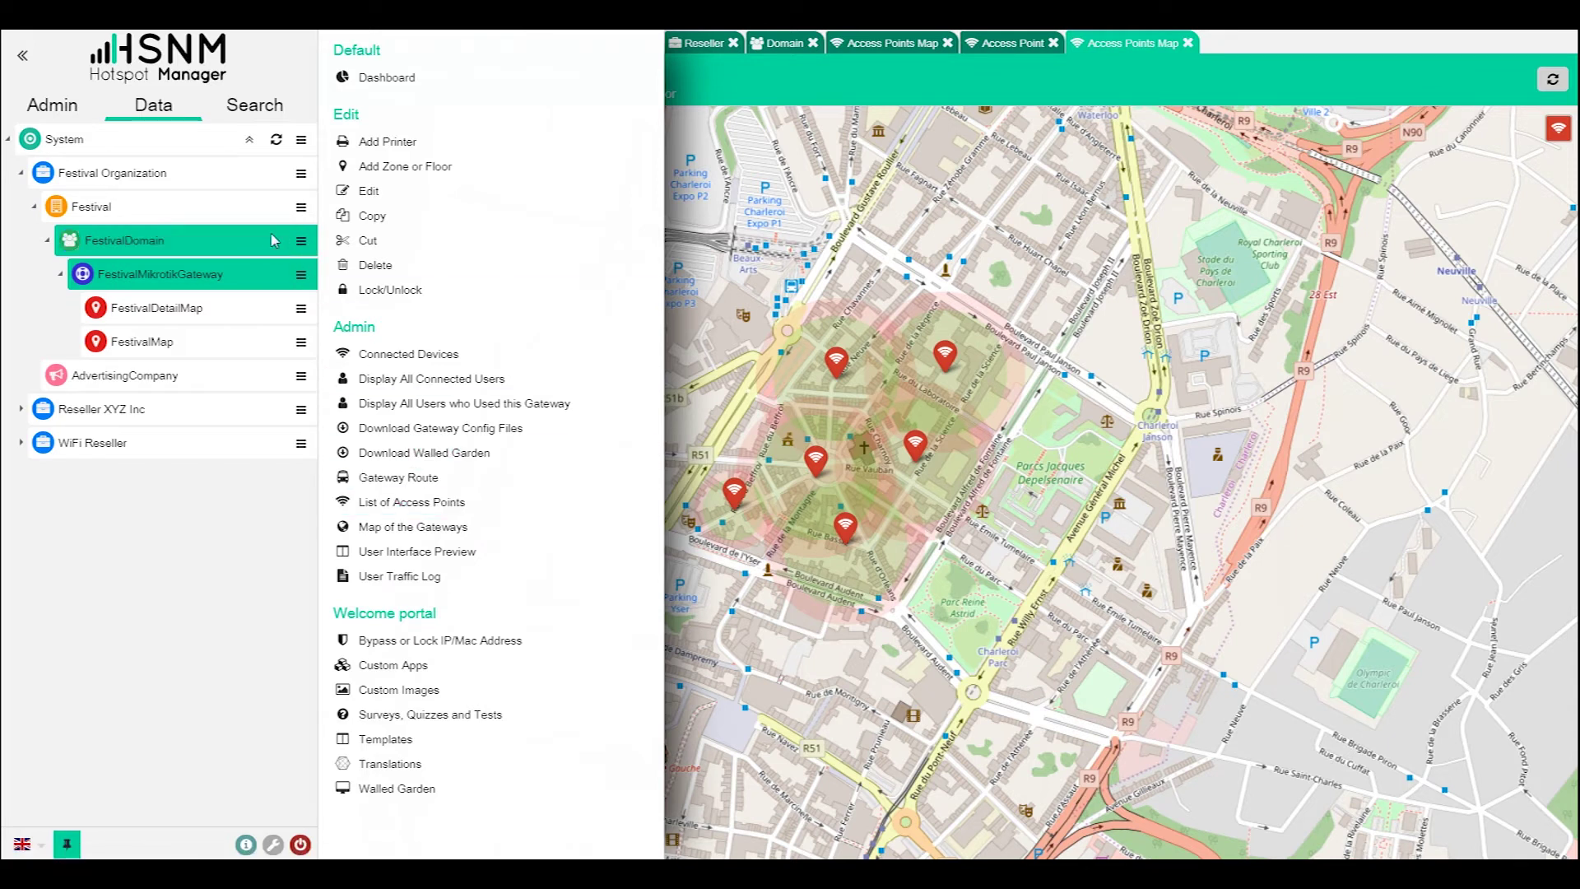
{"action": "left_click", "coordinate": [393, 503]}
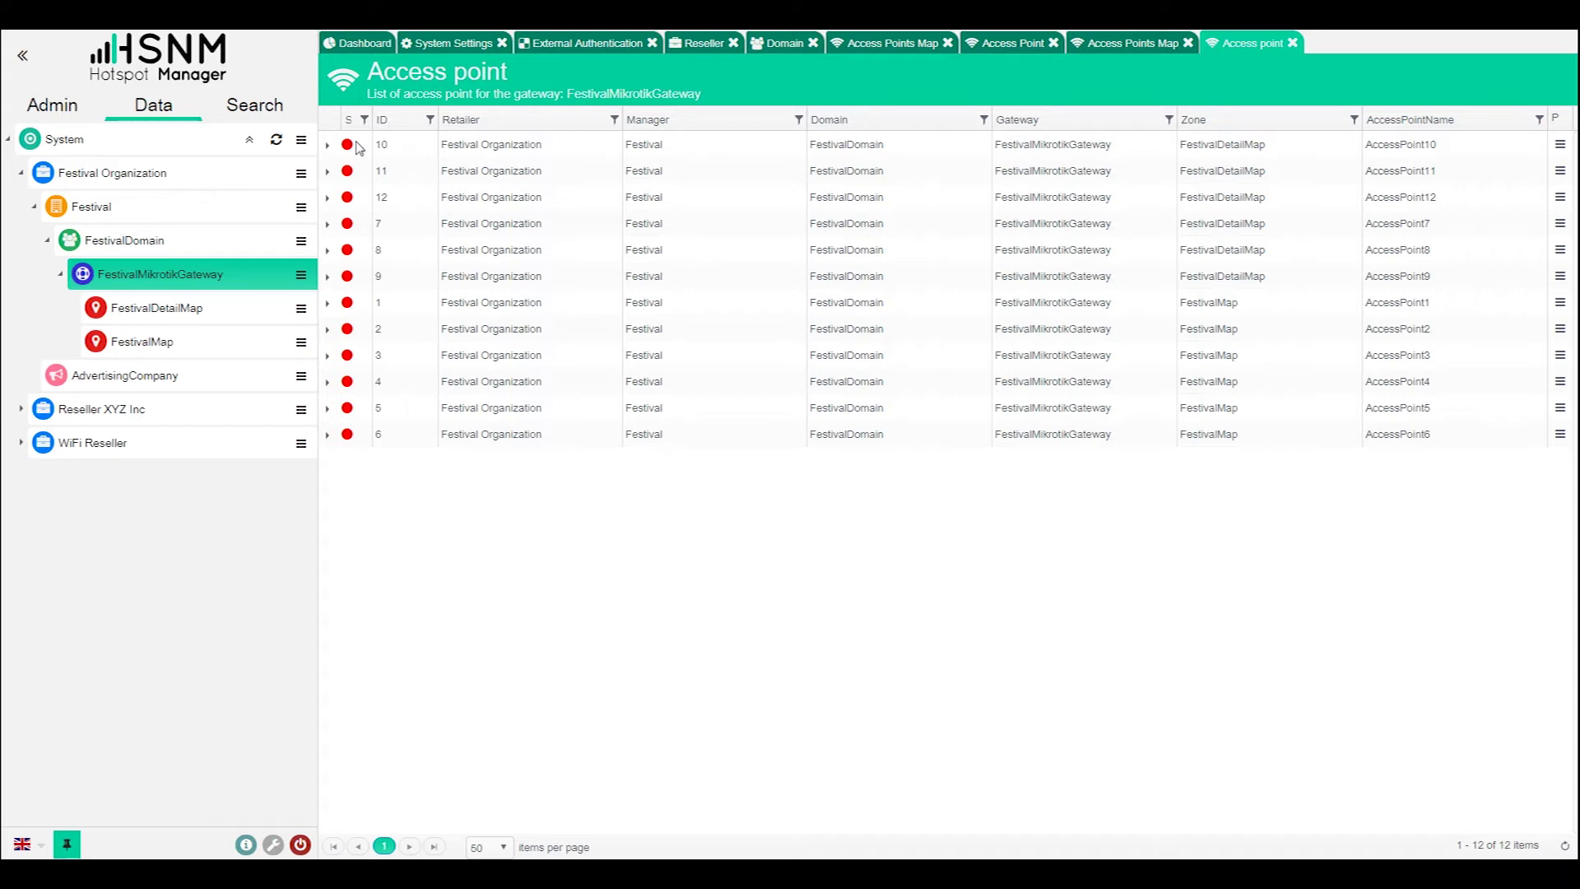
{"action": "mouse_move", "coordinate": [349, 149]}
{"action": "left_click", "coordinate": [744, 155]}
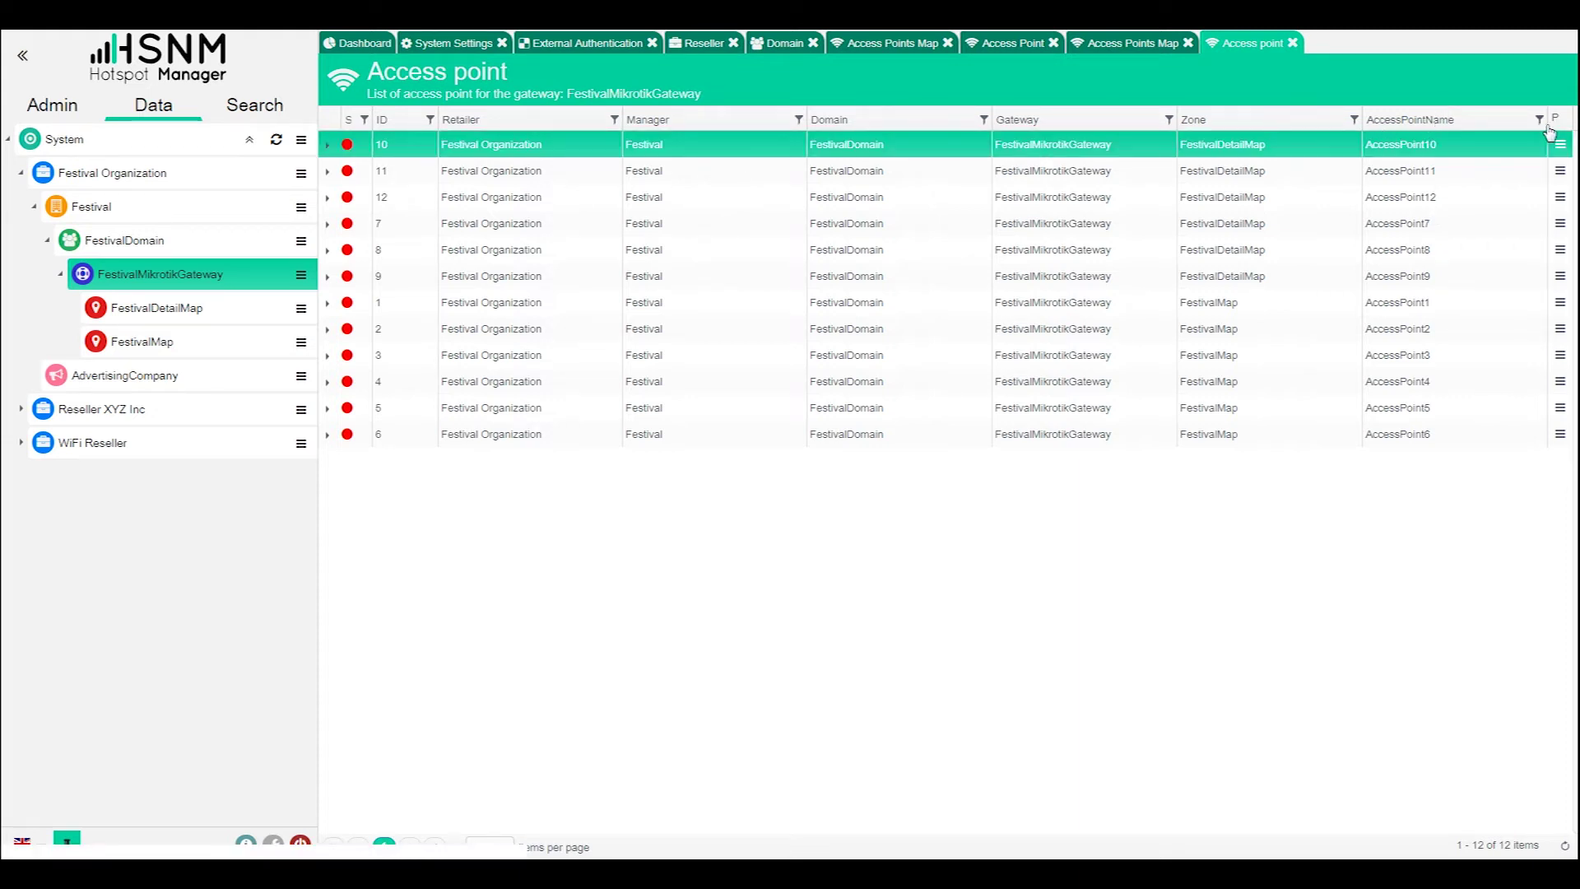
{"action": "left_click", "coordinate": [1559, 145]}
{"action": "left_click", "coordinate": [1383, 90]}
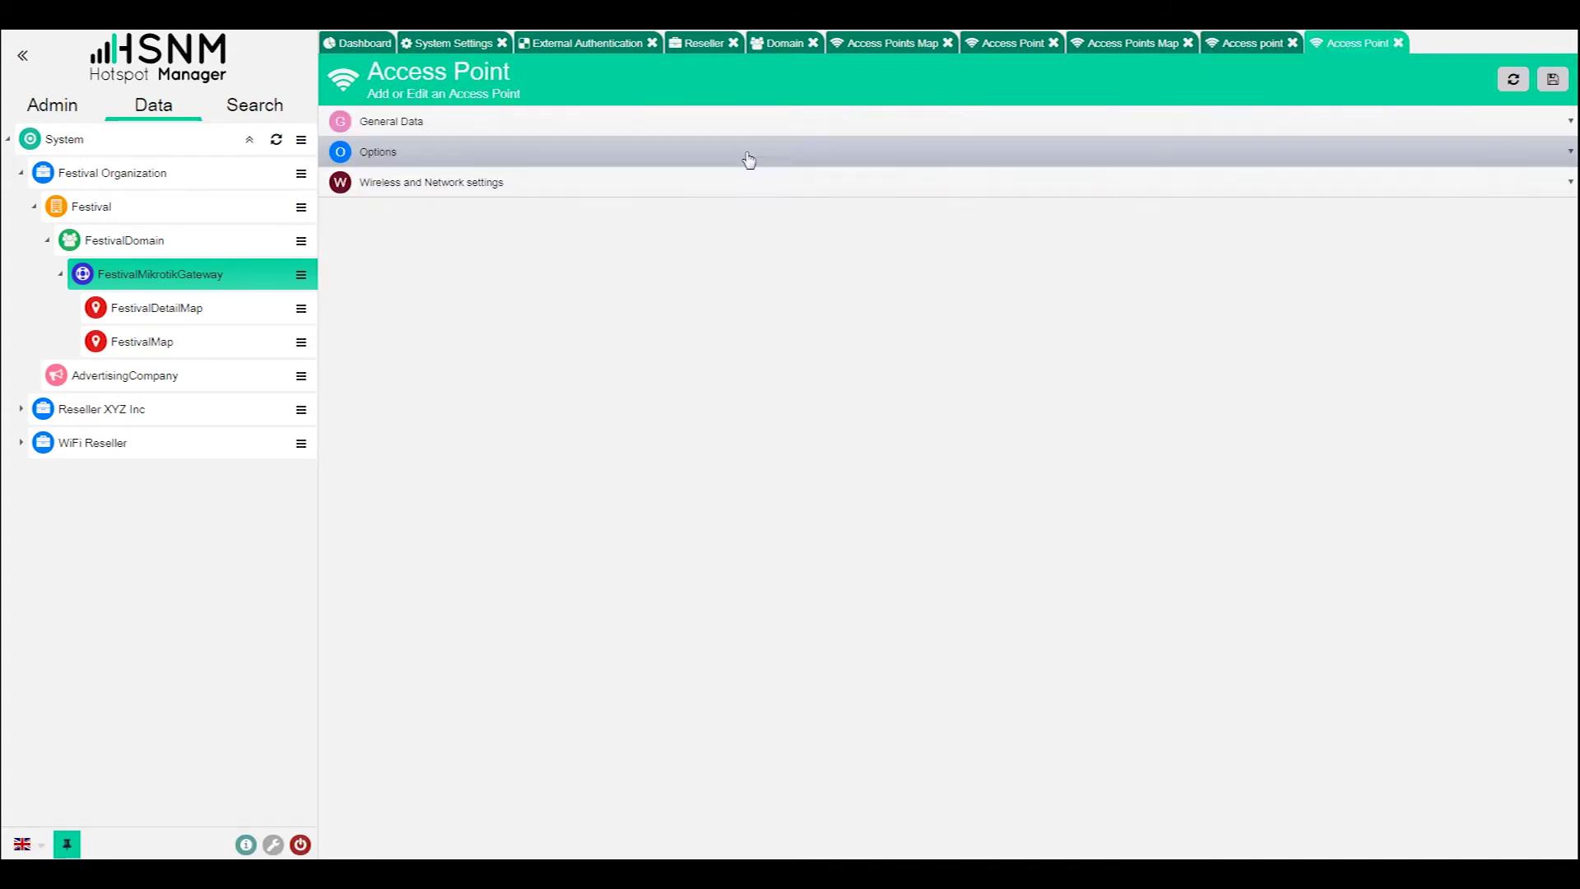
- Expand the wireless, IP settings, Options and General Data sections of AccessPoint10's form
{"action": "left_click", "coordinate": [526, 177]}
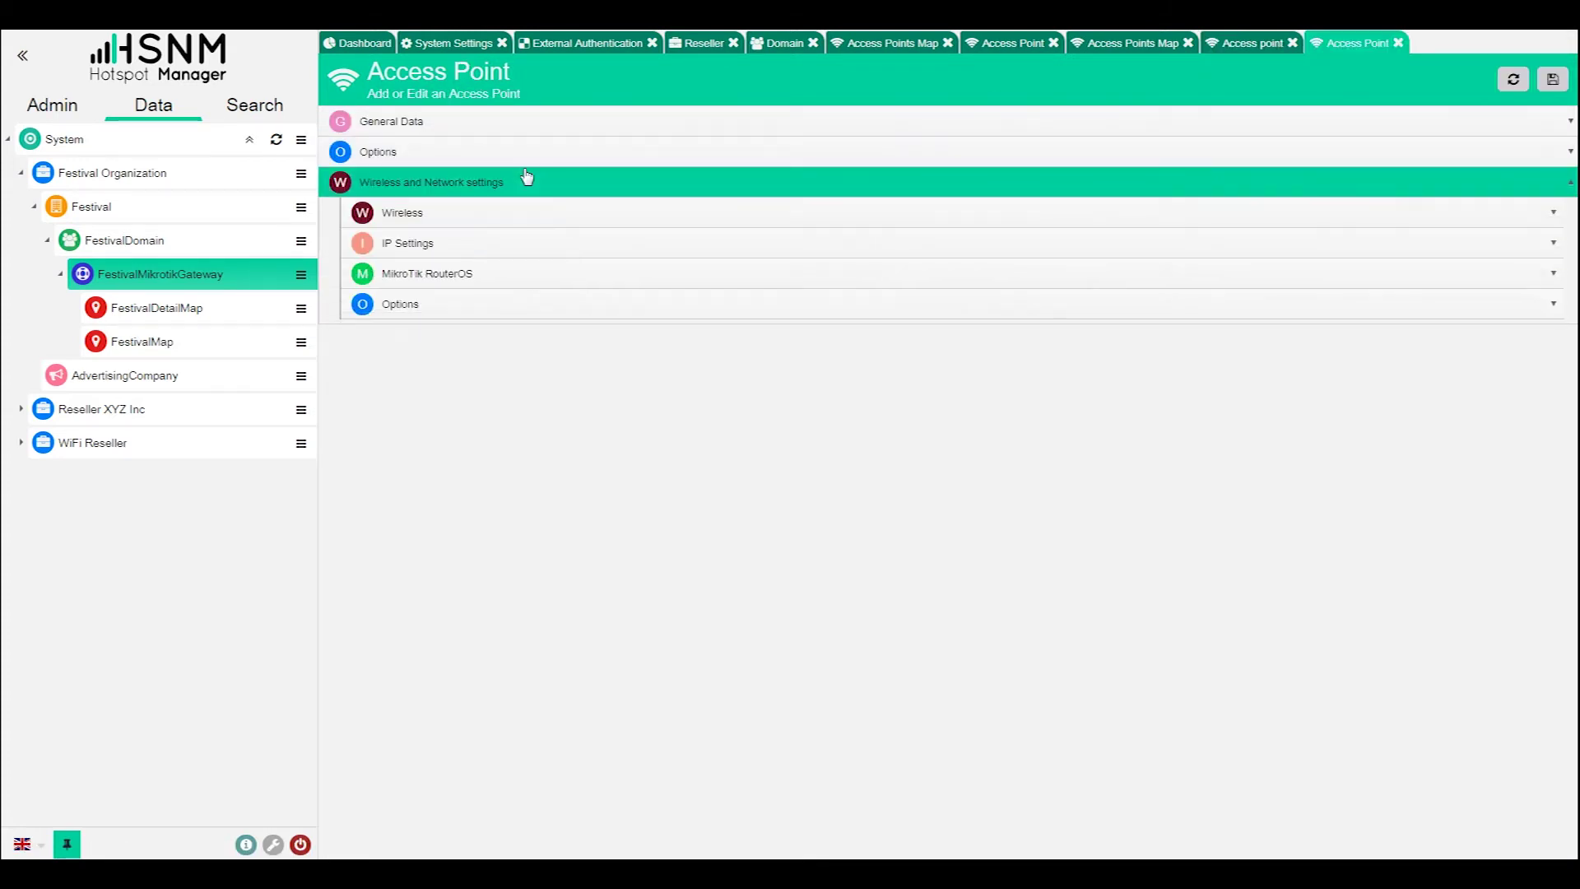
{"action": "left_click", "coordinate": [508, 243]}
{"action": "left_click", "coordinate": [507, 243]}
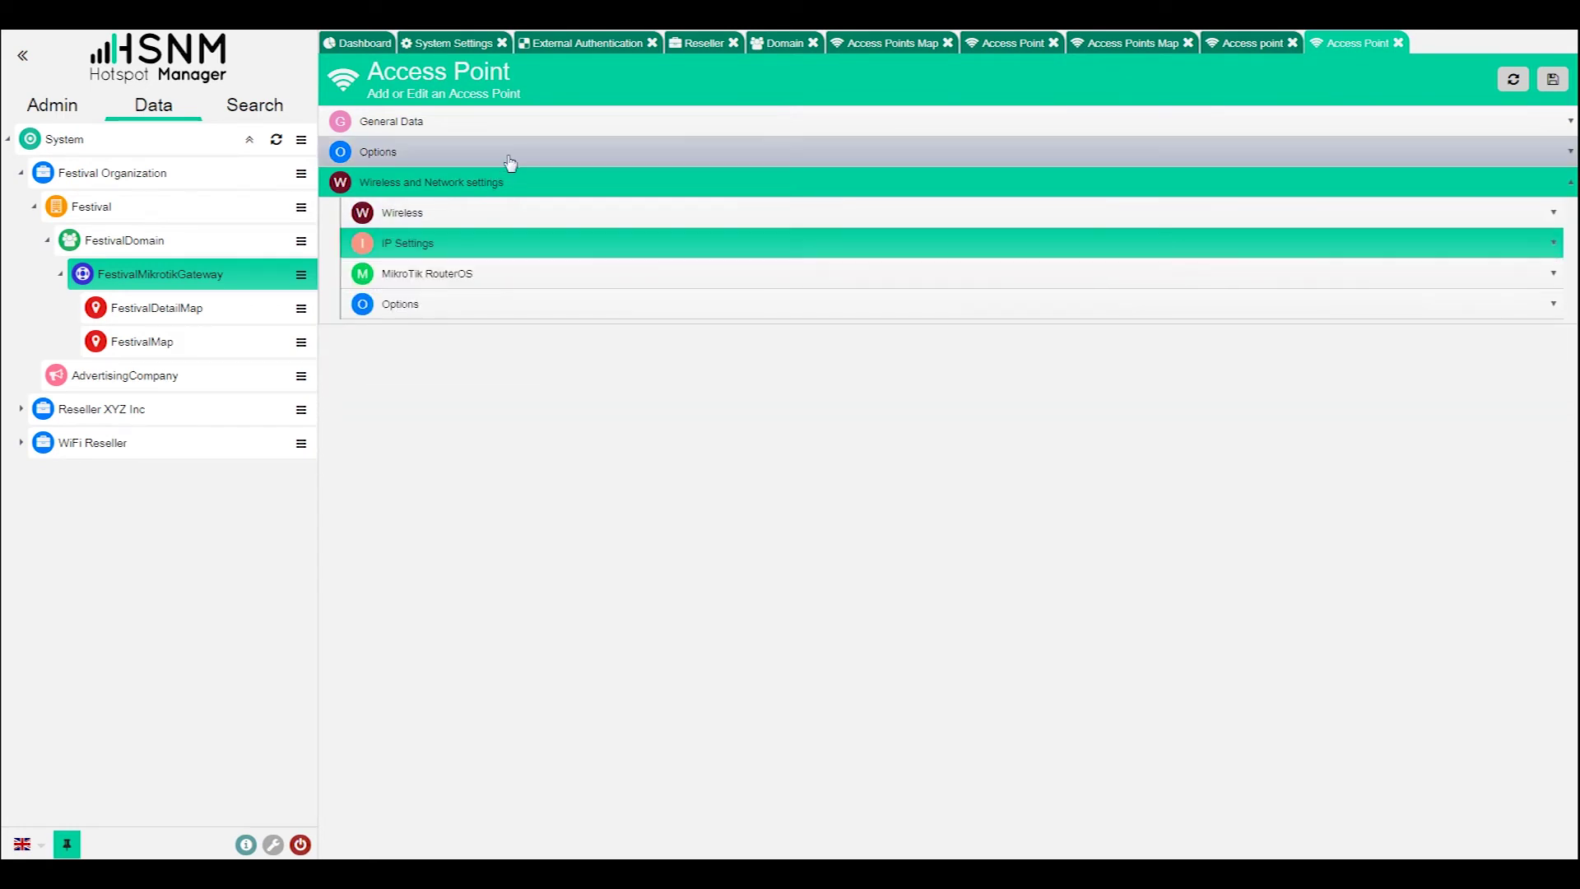
{"action": "left_click", "coordinate": [508, 156]}
{"action": "left_click", "coordinate": [506, 125]}
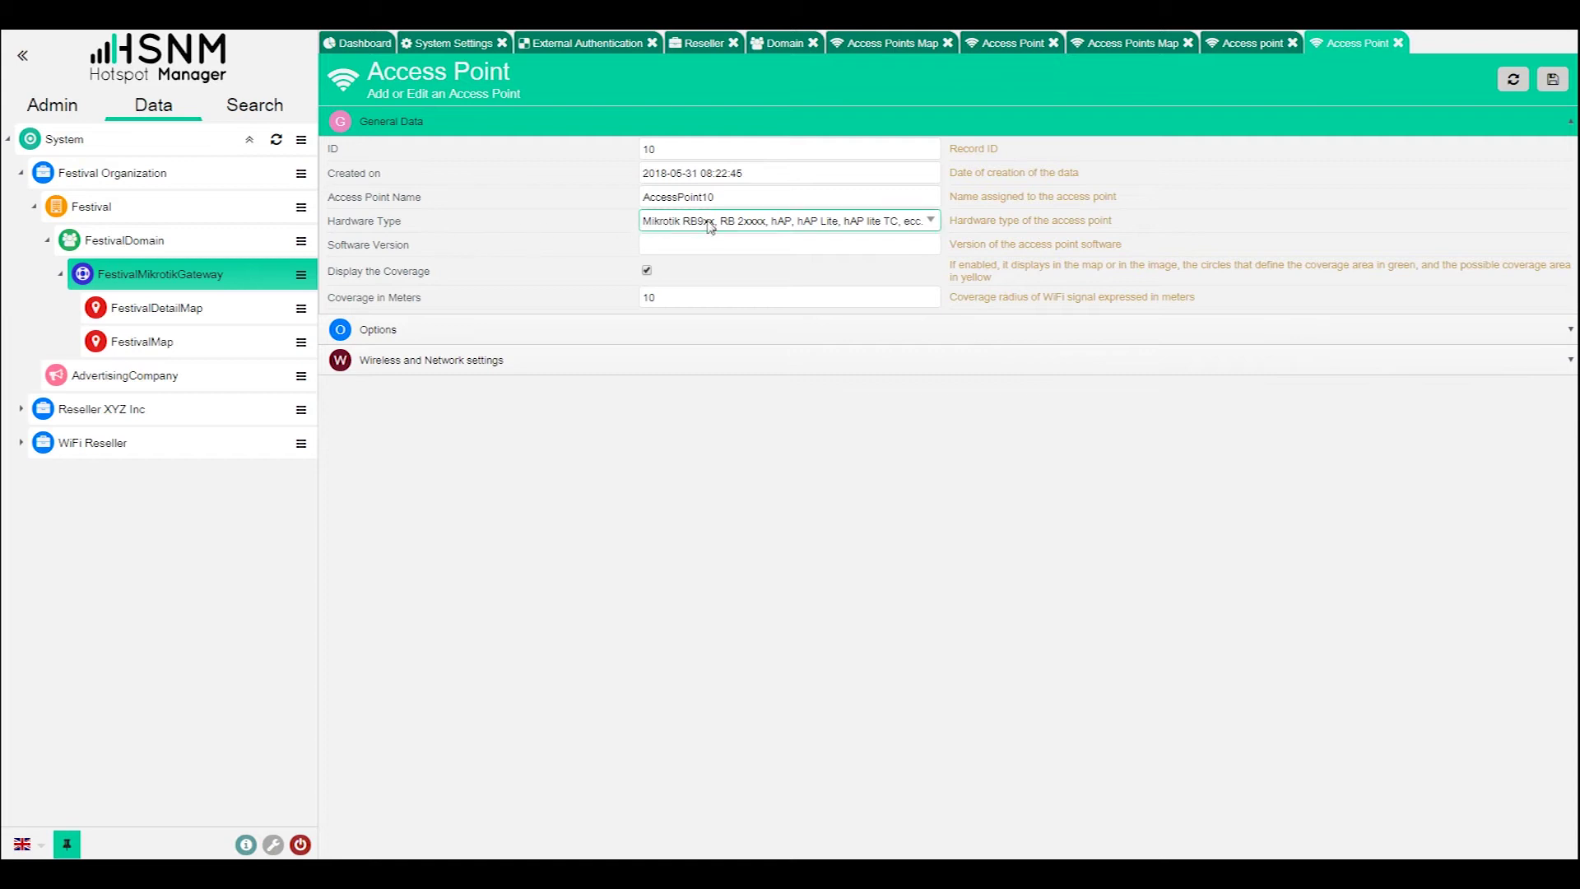
{"action": "left_click", "coordinate": [447, 359]}
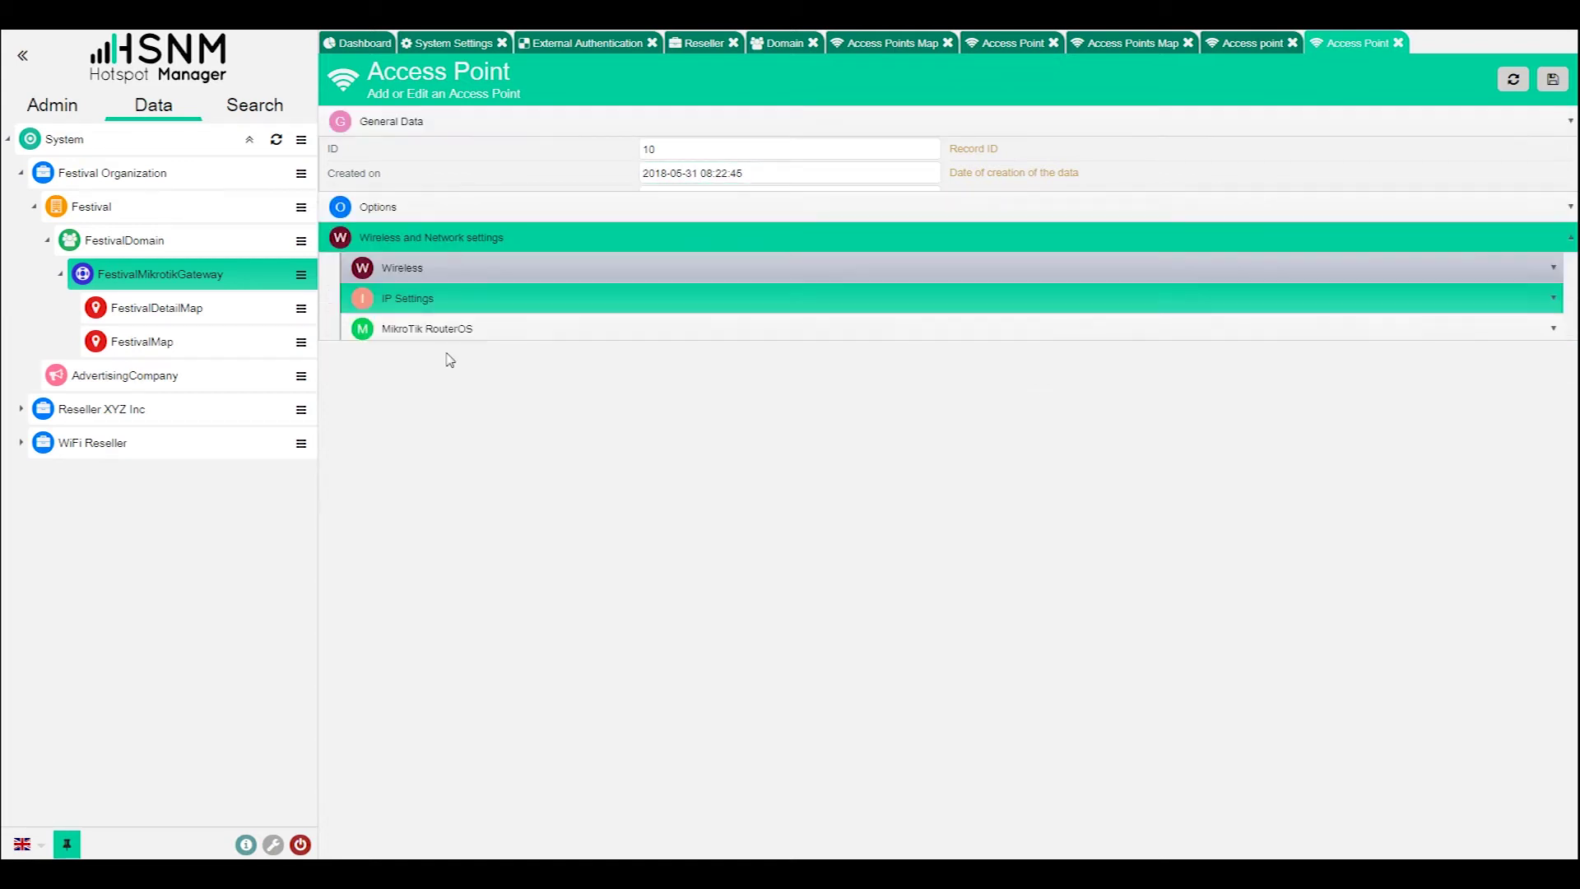
{"action": "left_click", "coordinate": [486, 126]}
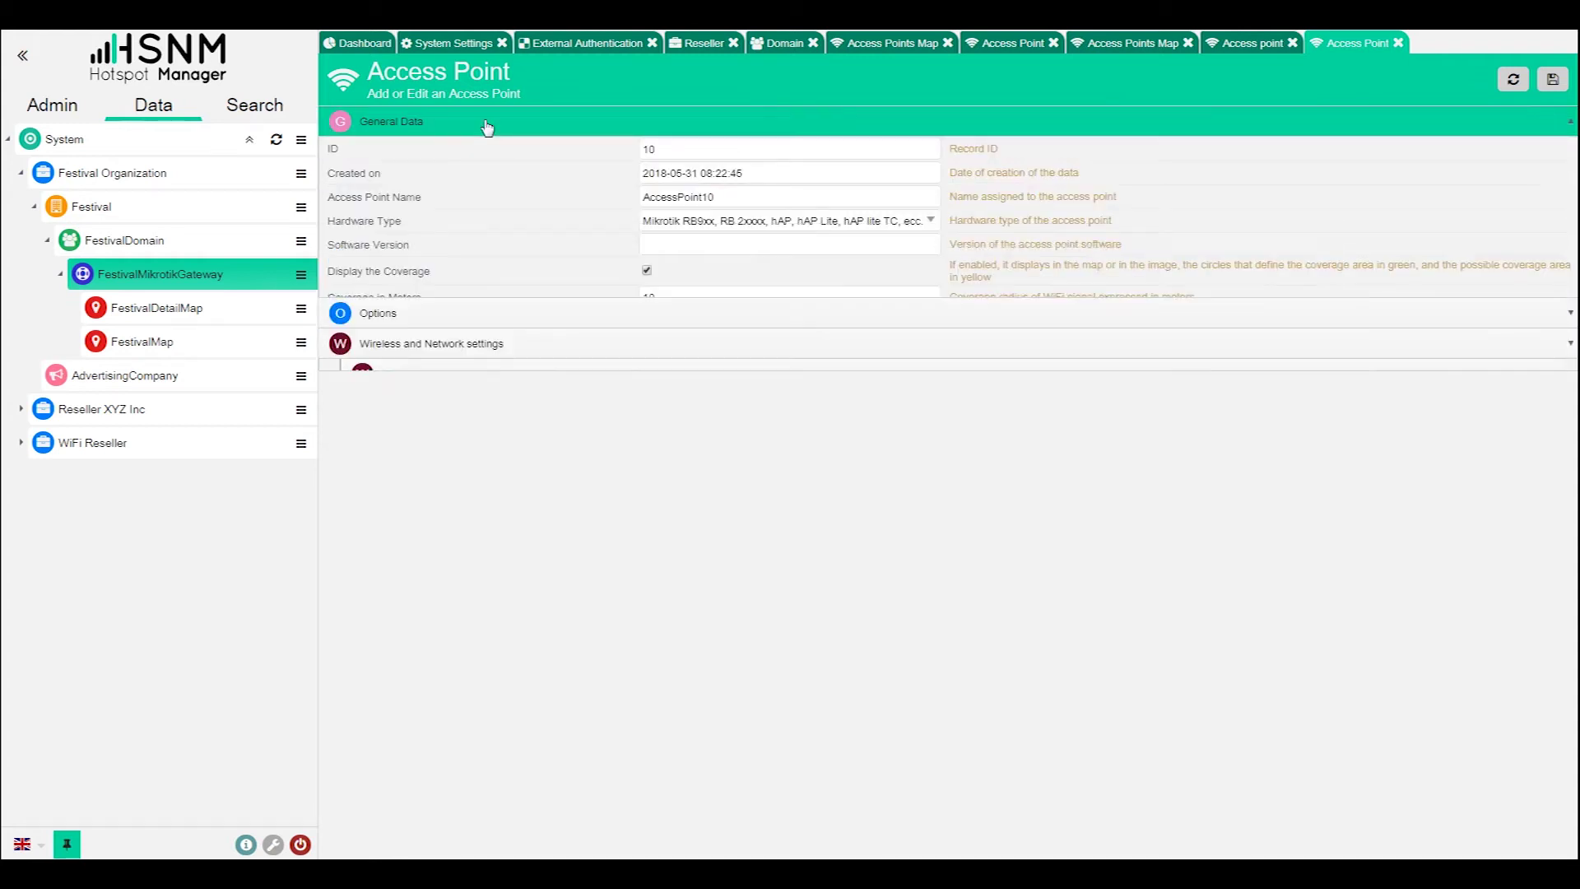
- Switch Hardware Type to Other and back to Mikrotik, then close the form and access point list
{"action": "left_click", "coordinate": [716, 223]}
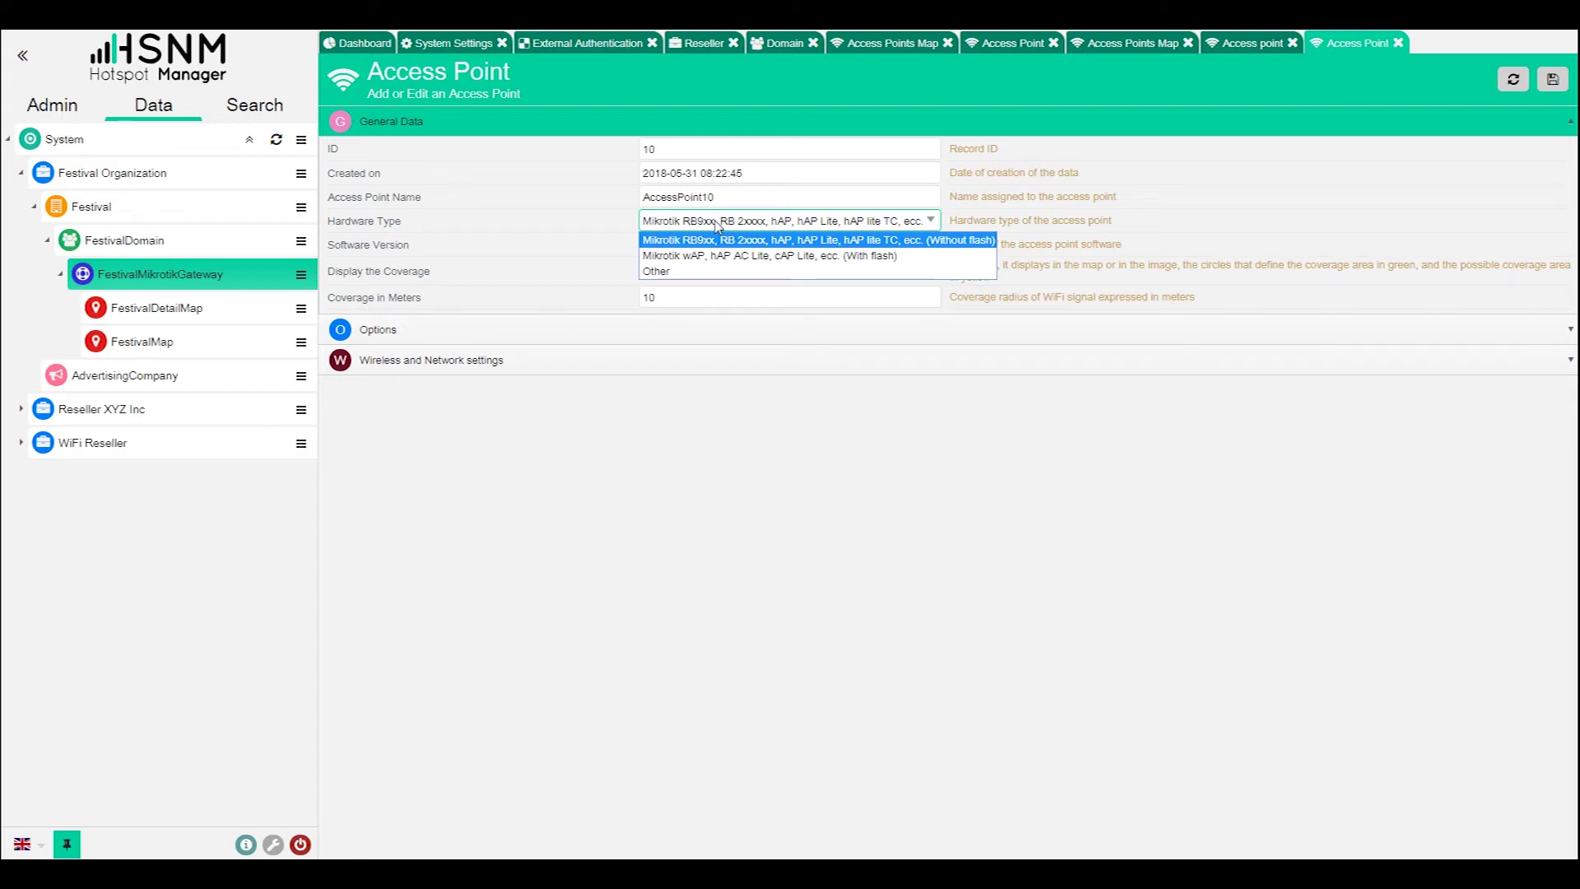
{"action": "left_click", "coordinate": [721, 272]}
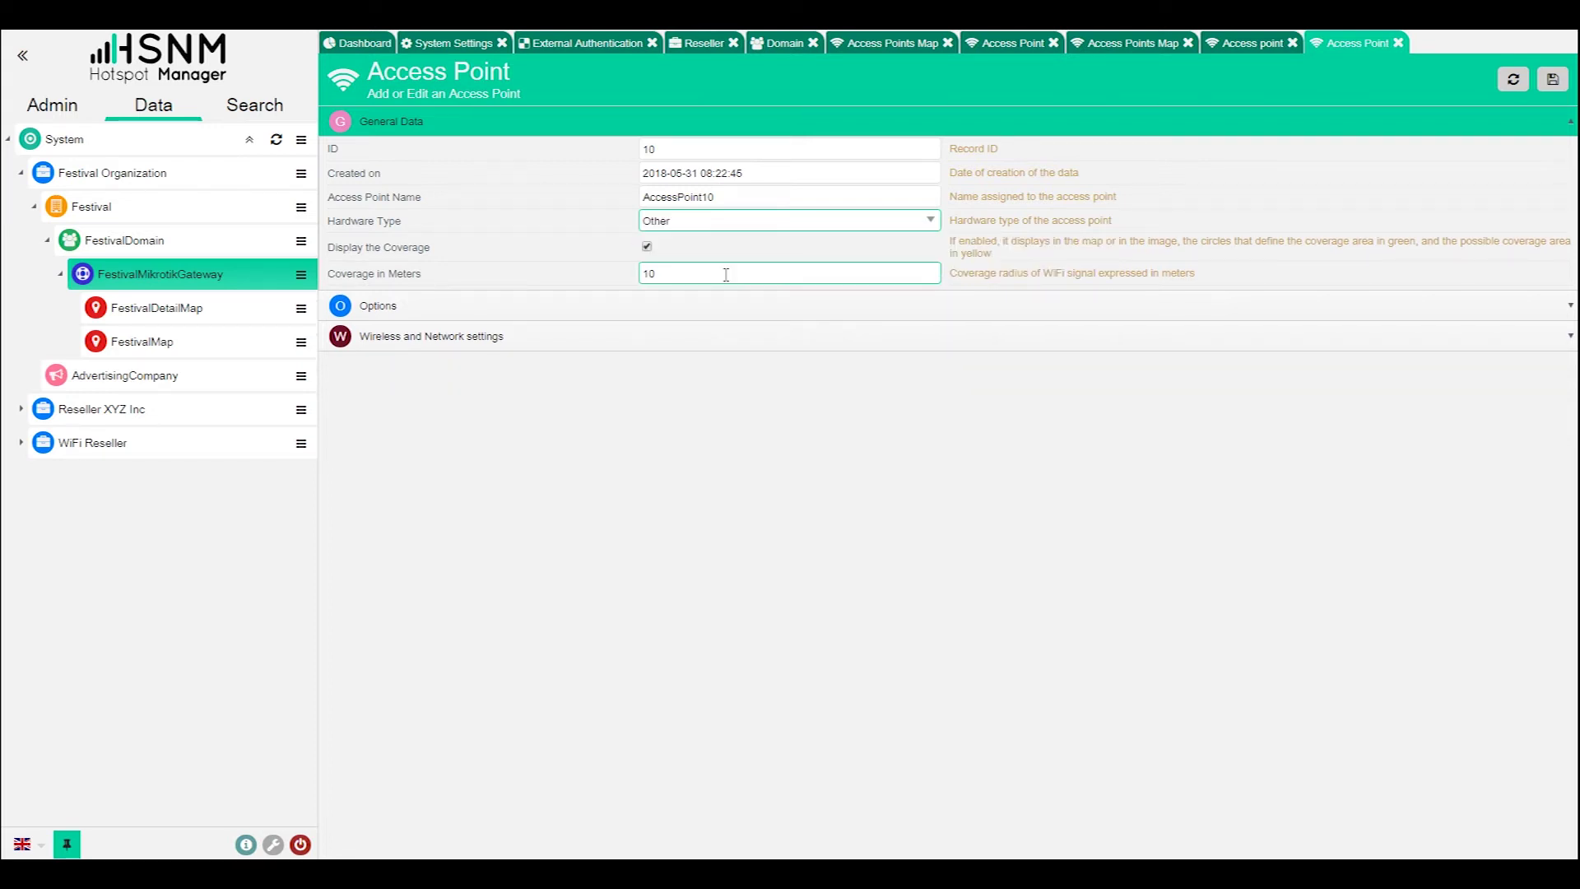
{"action": "left_click", "coordinate": [741, 220]}
{"action": "left_click", "coordinate": [730, 236]}
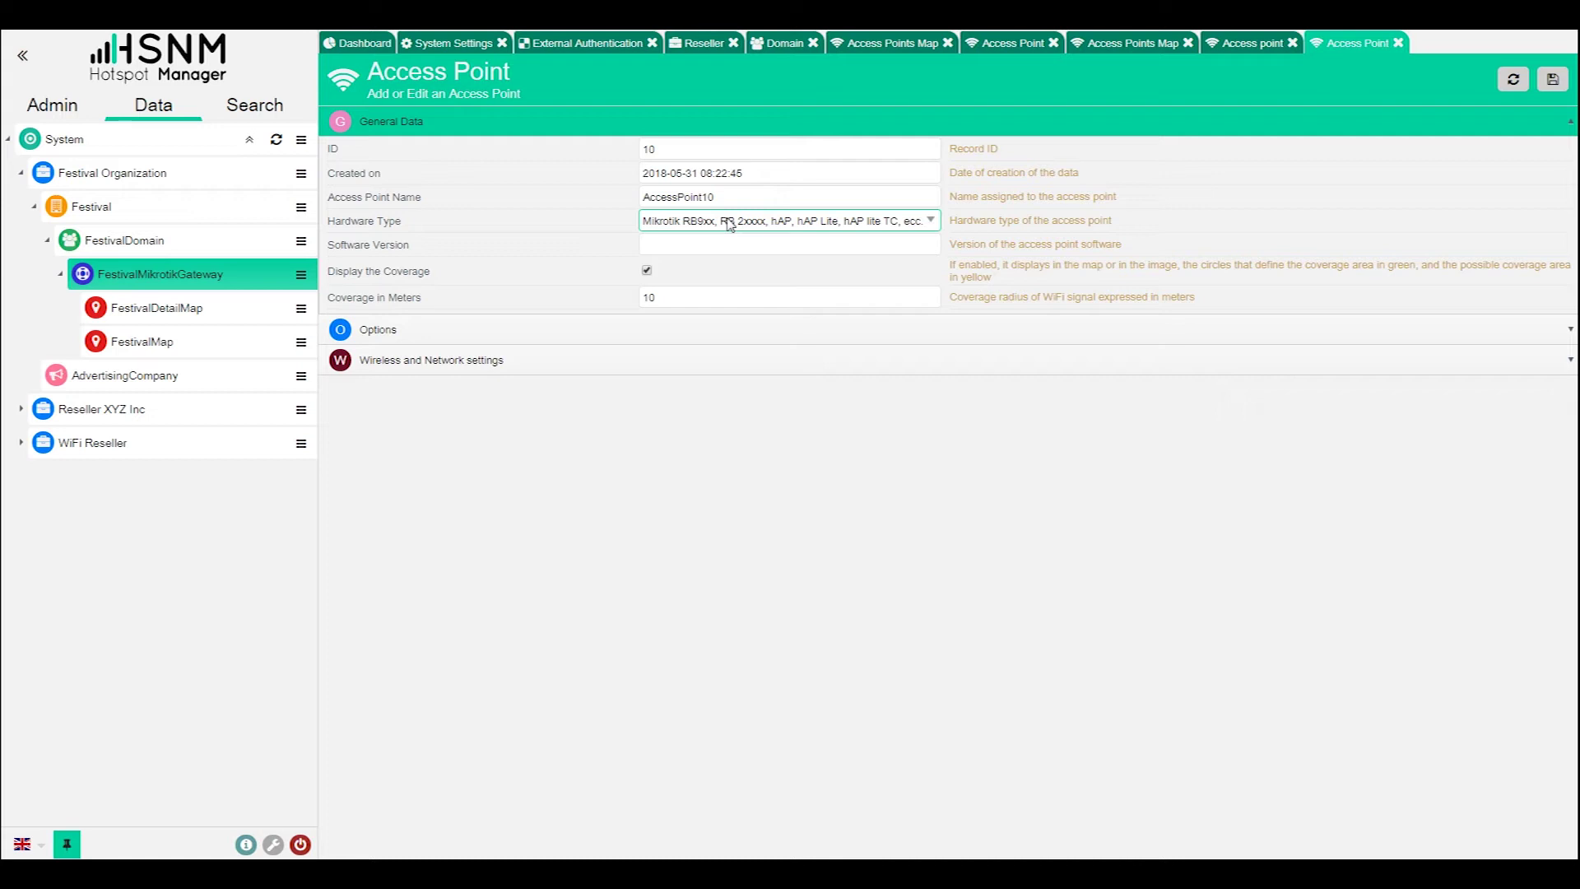
{"action": "left_click", "coordinate": [1398, 42]}
{"action": "left_click", "coordinate": [1292, 44]}
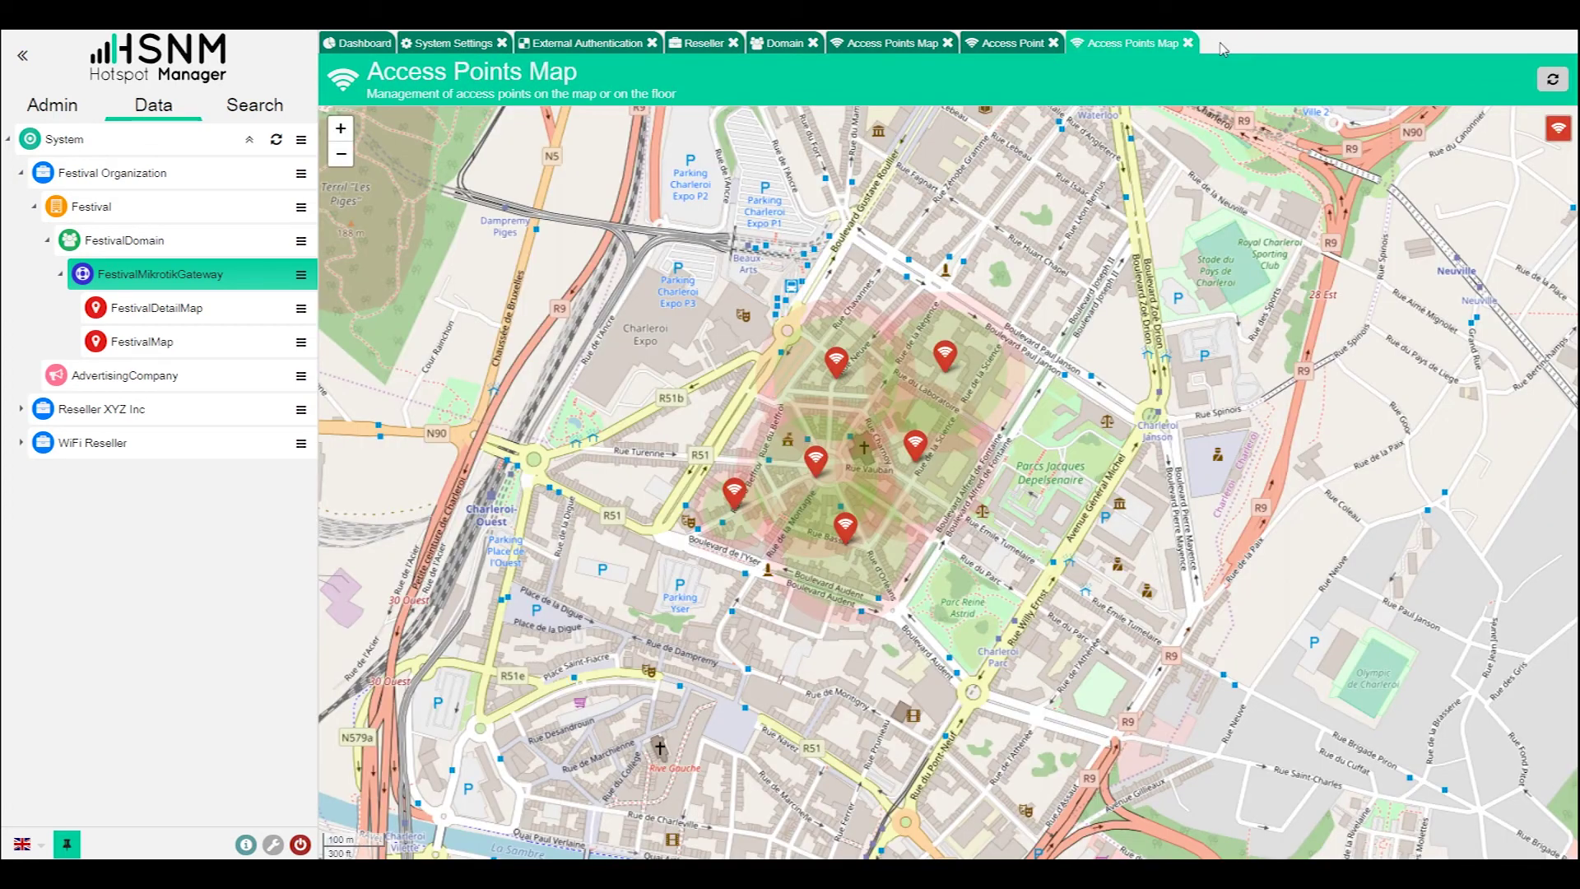
- Drag one access point via the Charleroi-Ouest roundabout onto Rue Turenne near the R51
{"action": "scroll", "coordinate": [933, 280], "scroll_direction": "down", "scroll_amount": 1}
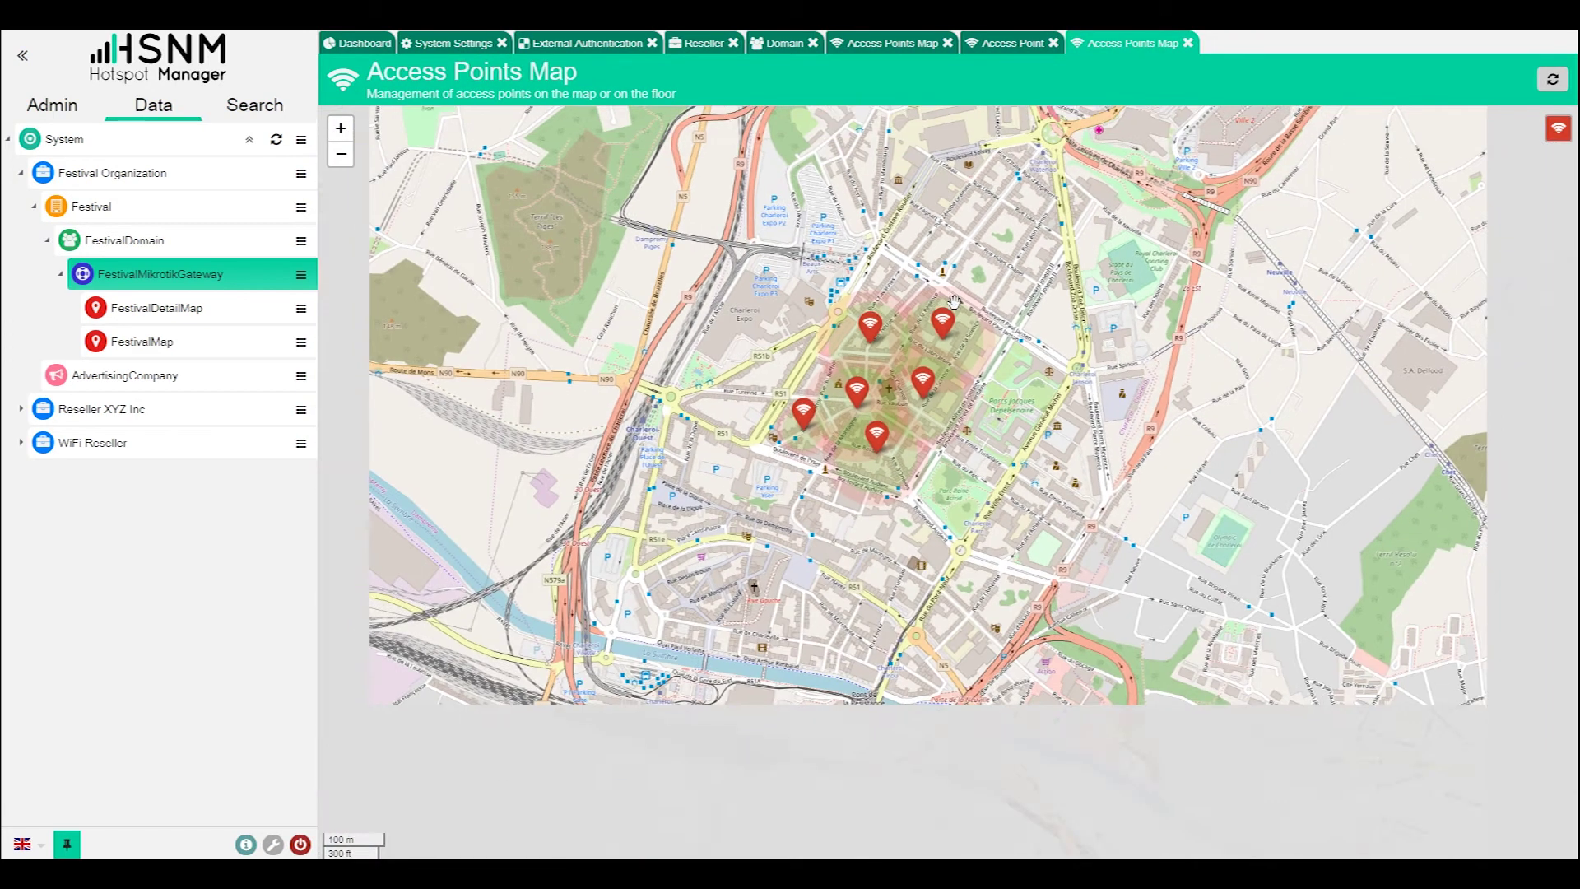
{"action": "scroll", "coordinate": [927, 383], "scroll_direction": "up", "scroll_amount": 2}
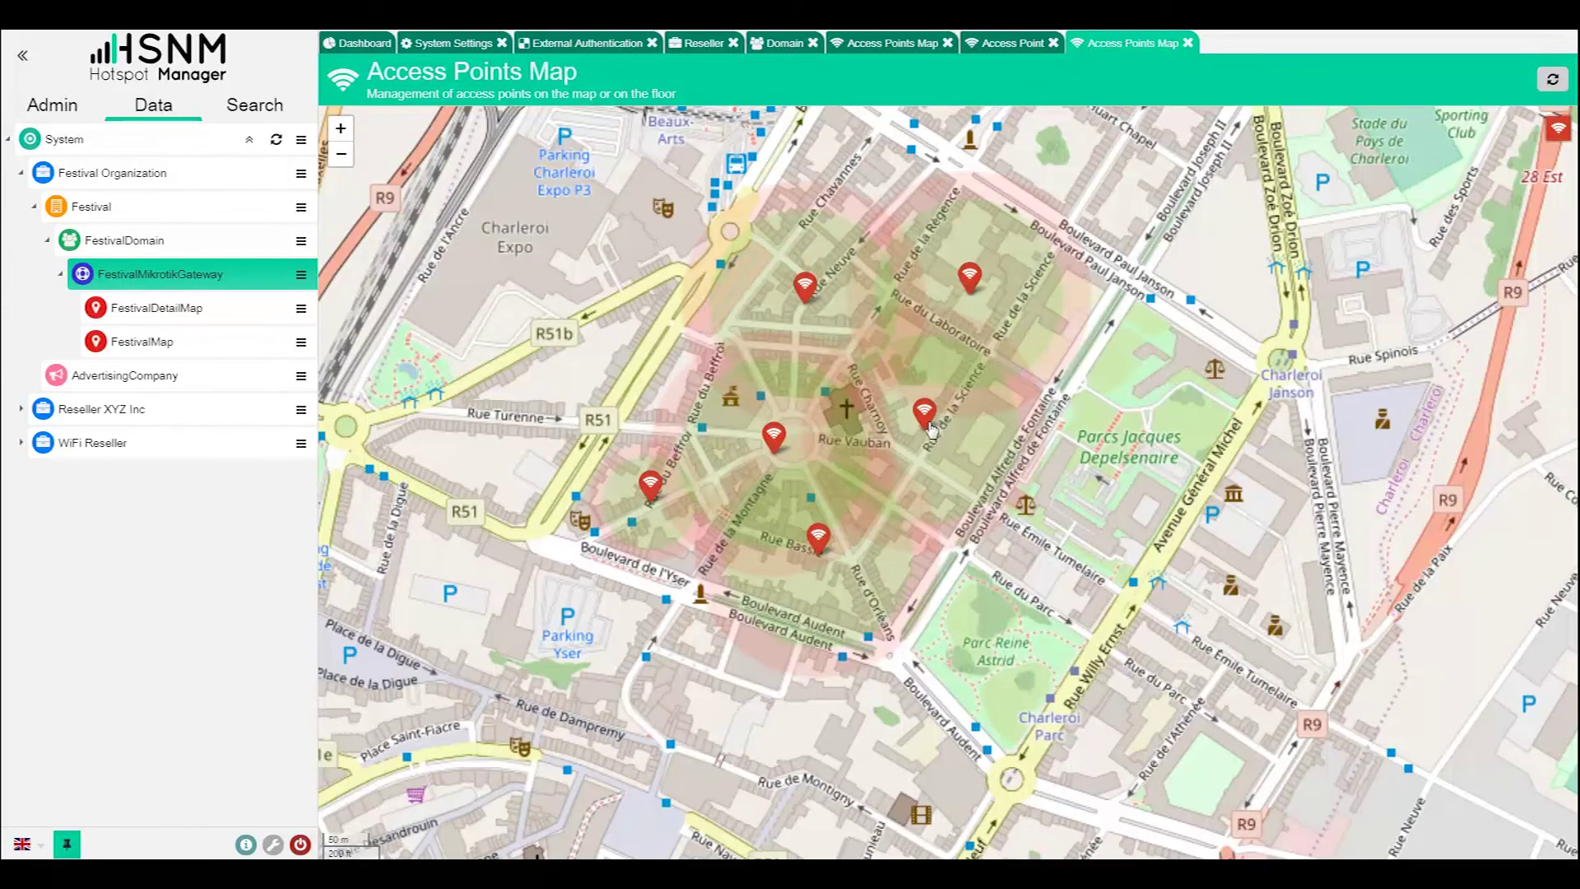
{"action": "left_click_drag", "start_coordinate": [707, 438], "coordinate": [1102, 392]}
{"action": "mouse_move", "coordinate": [940, 506]}
{"action": "left_mouse_down"}
{"action": "mouse_move", "coordinate": [619, 385]}
{"action": "mouse_move", "coordinate": [495, 392]}
{"action": "left_mouse_up"}
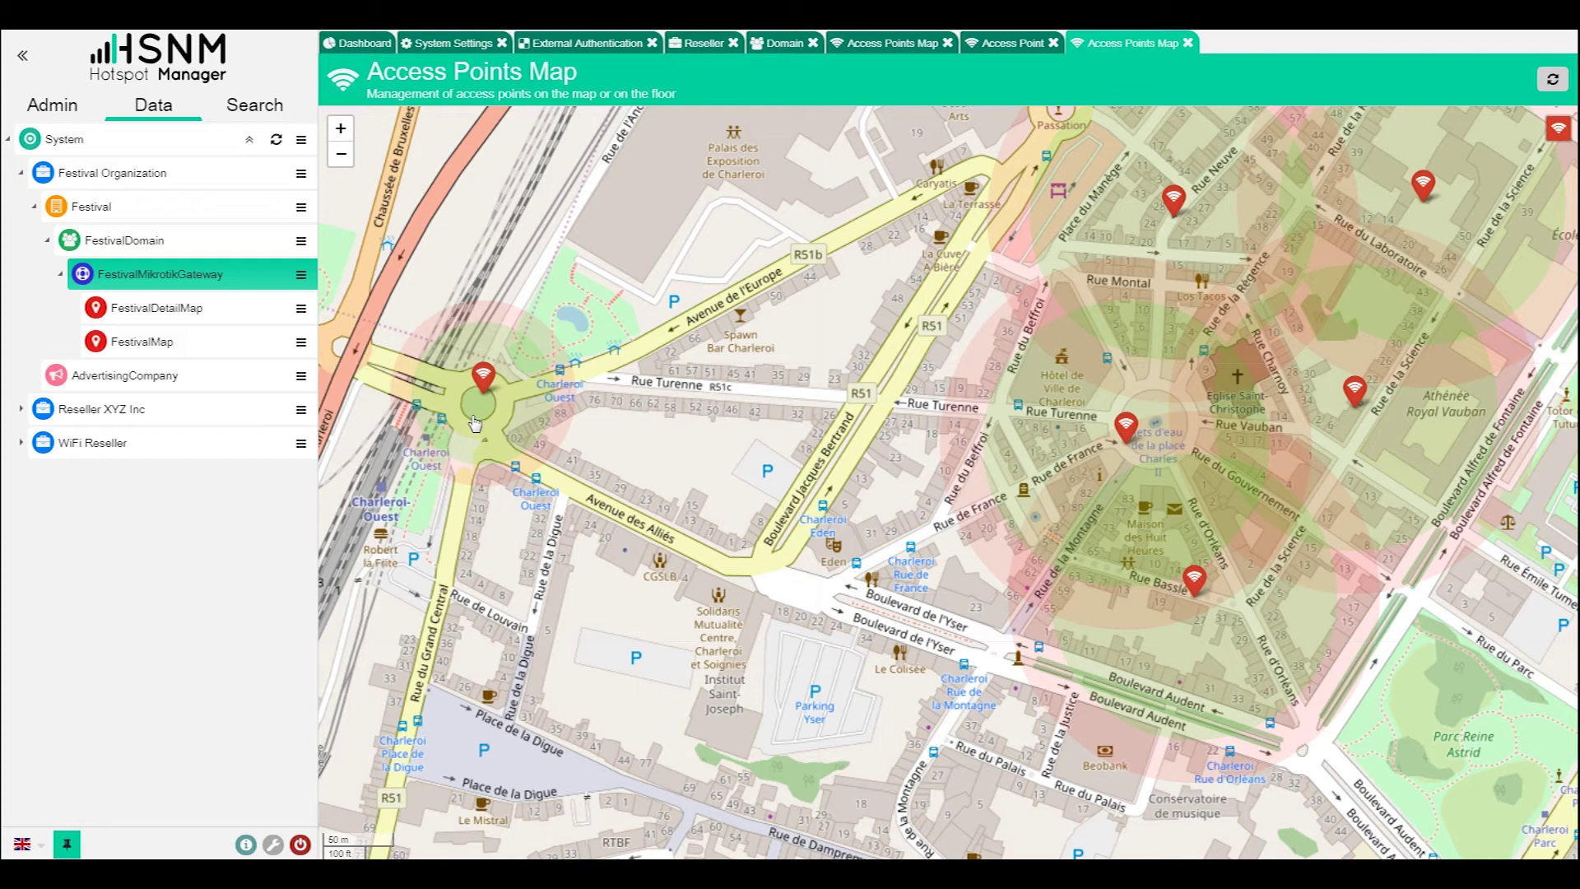
{"action": "mouse_move", "coordinate": [491, 388]}
{"action": "left_mouse_down"}
{"action": "mouse_move", "coordinate": [766, 417]}
{"action": "mouse_move", "coordinate": [948, 390]}
{"action": "mouse_move", "coordinate": [932, 381]}
{"action": "left_mouse_up"}
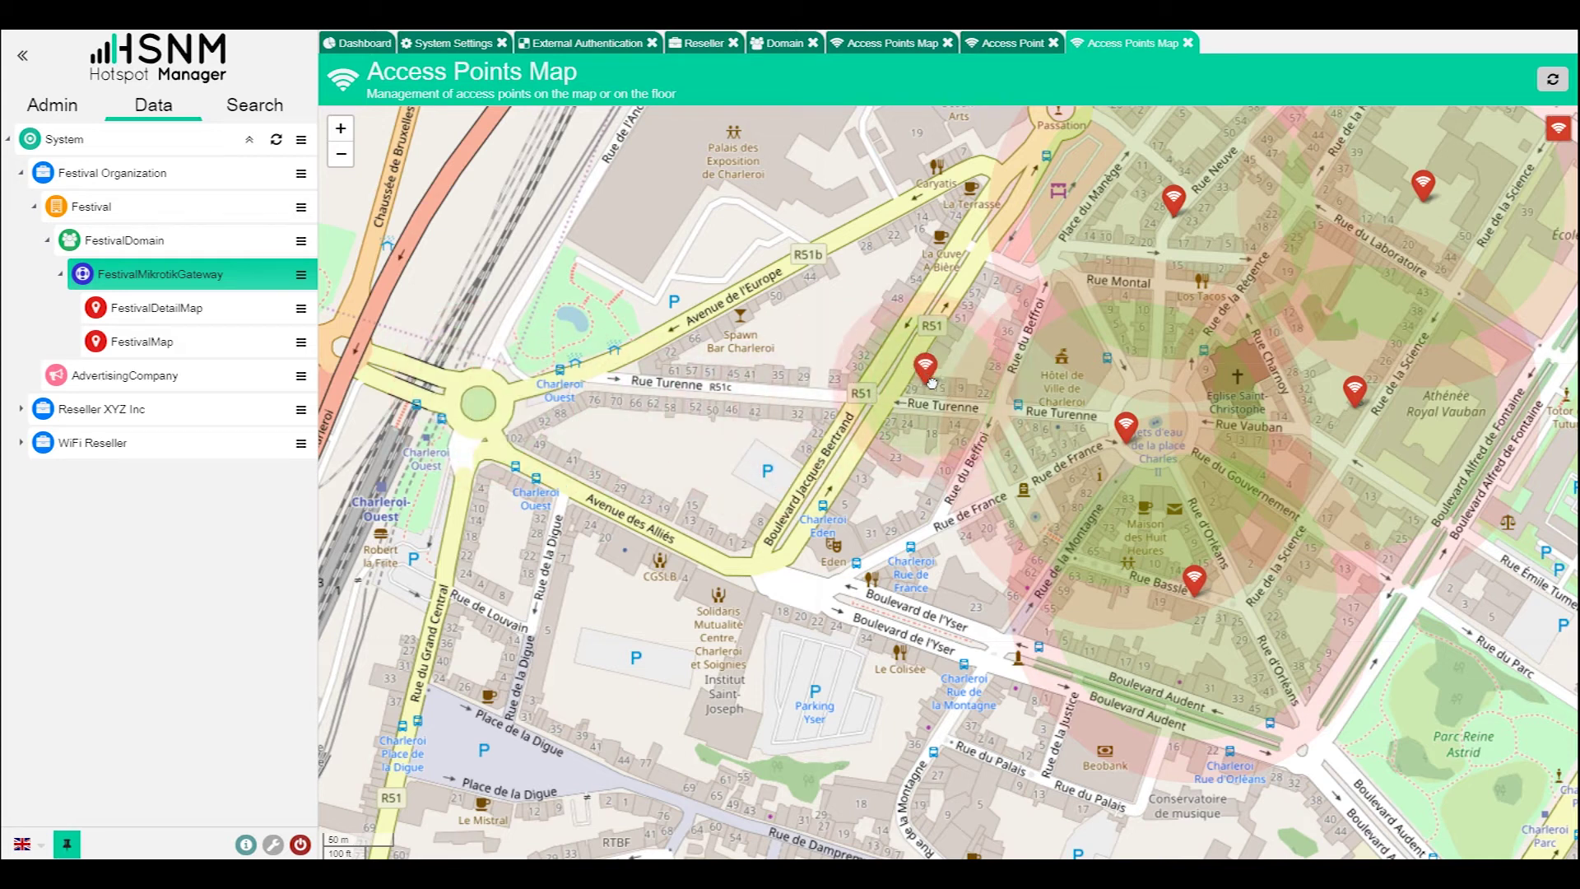
{"action": "left_click_drag", "start_coordinate": [1087, 341], "coordinate": [926, 369]}
{"action": "scroll", "coordinate": [921, 371], "scroll_direction": "down", "scroll_amount": 1}
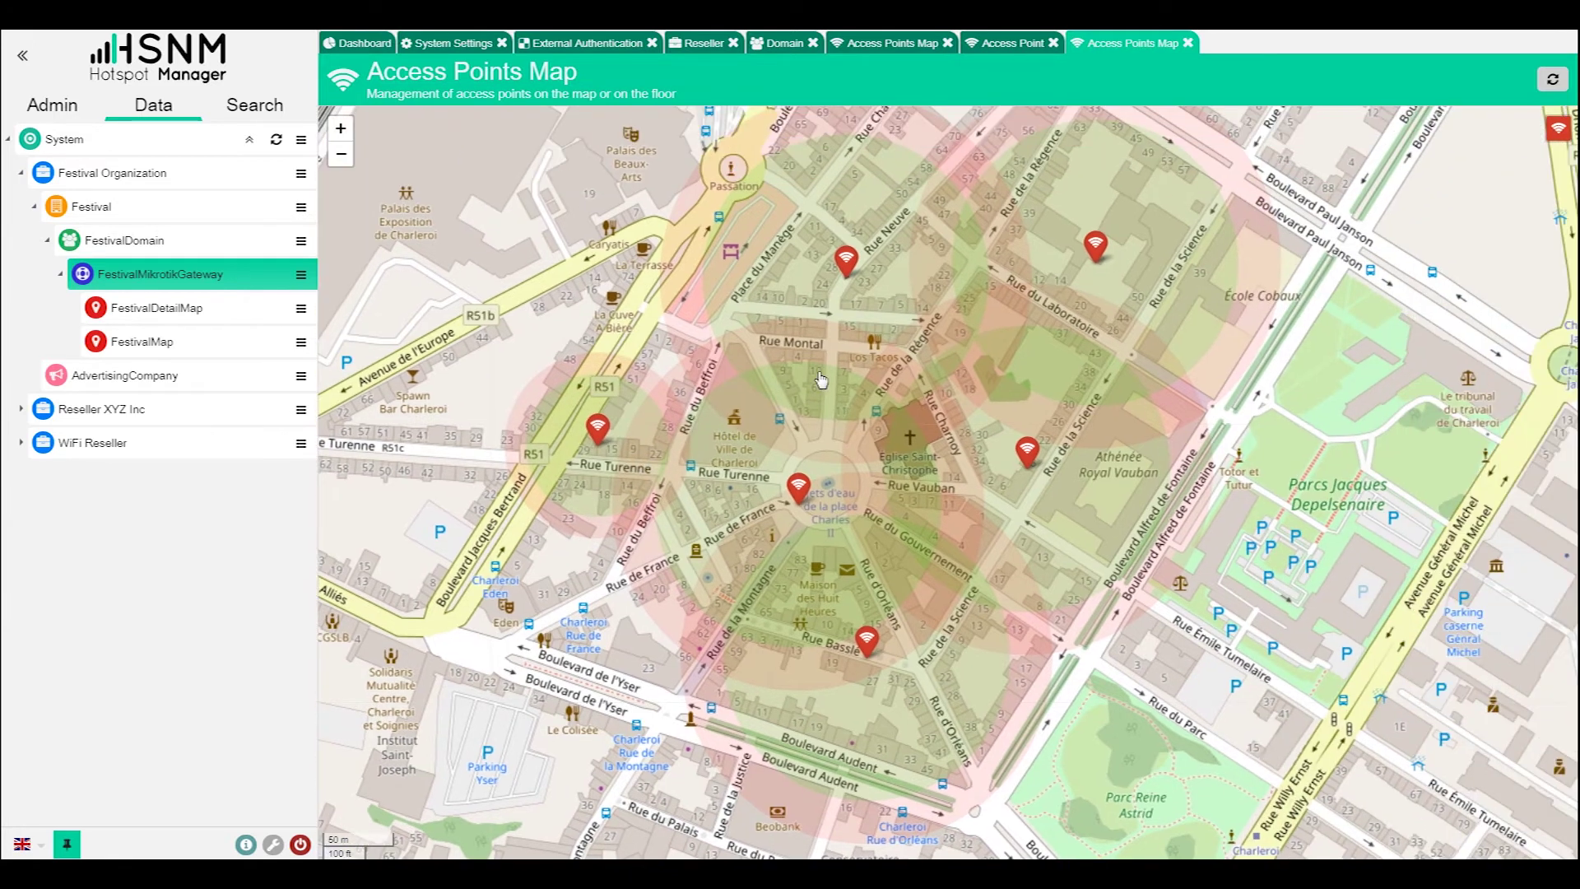
{"action": "scroll", "coordinate": [920, 371], "scroll_direction": "down", "scroll_amount": 1}
{"action": "left_click_drag", "start_coordinate": [1054, 360], "coordinate": [1049, 408]}
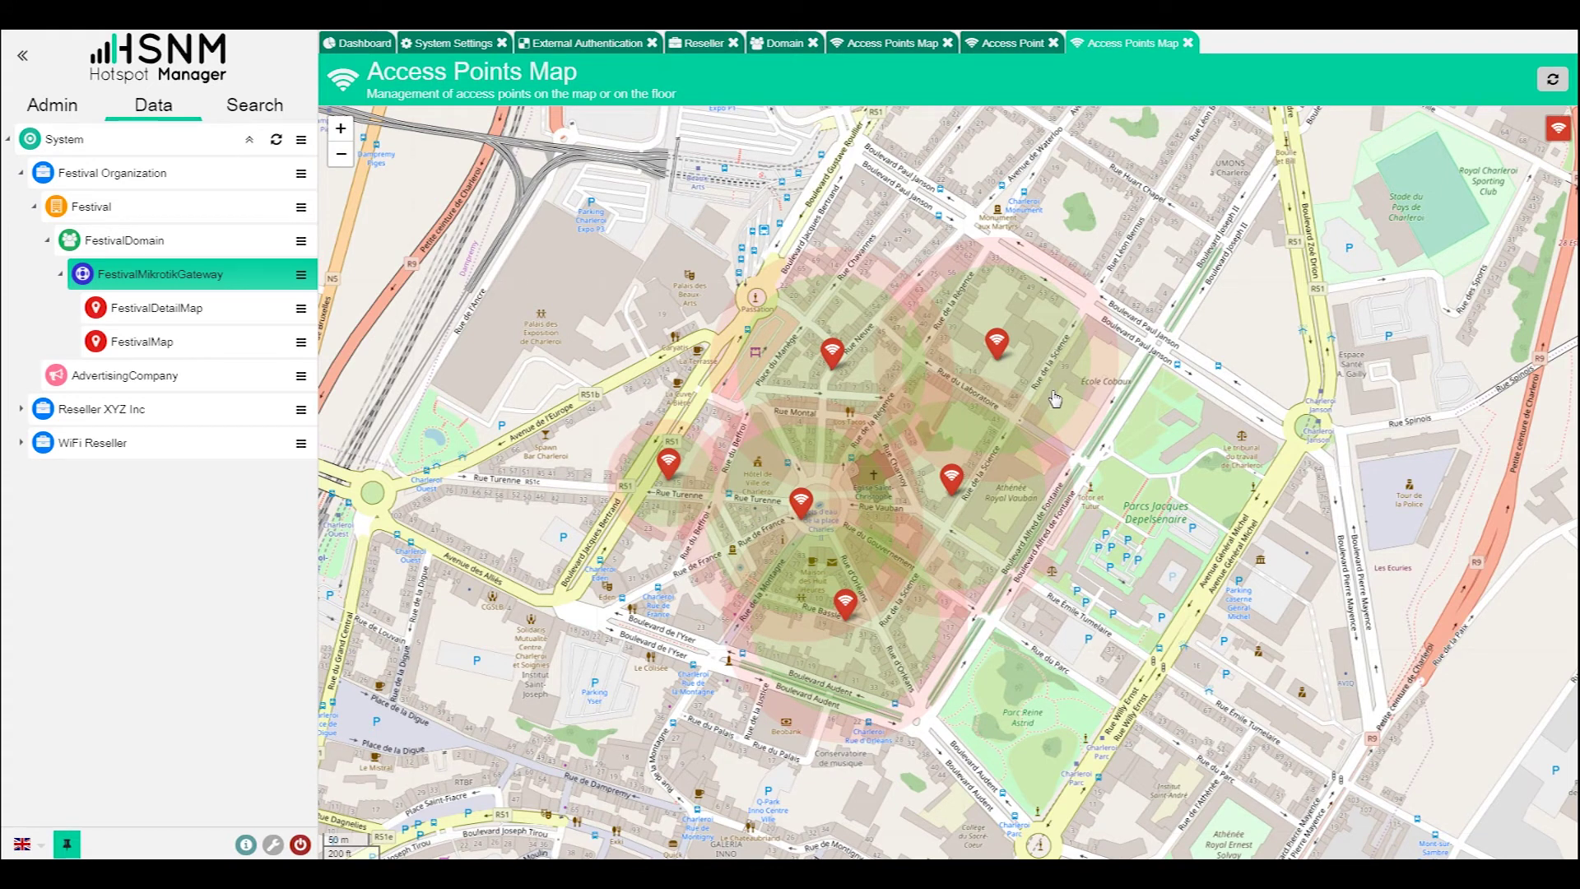
- Open the Notifications page from the Festival manager's row menu
{"action": "left_click", "coordinate": [301, 277]}
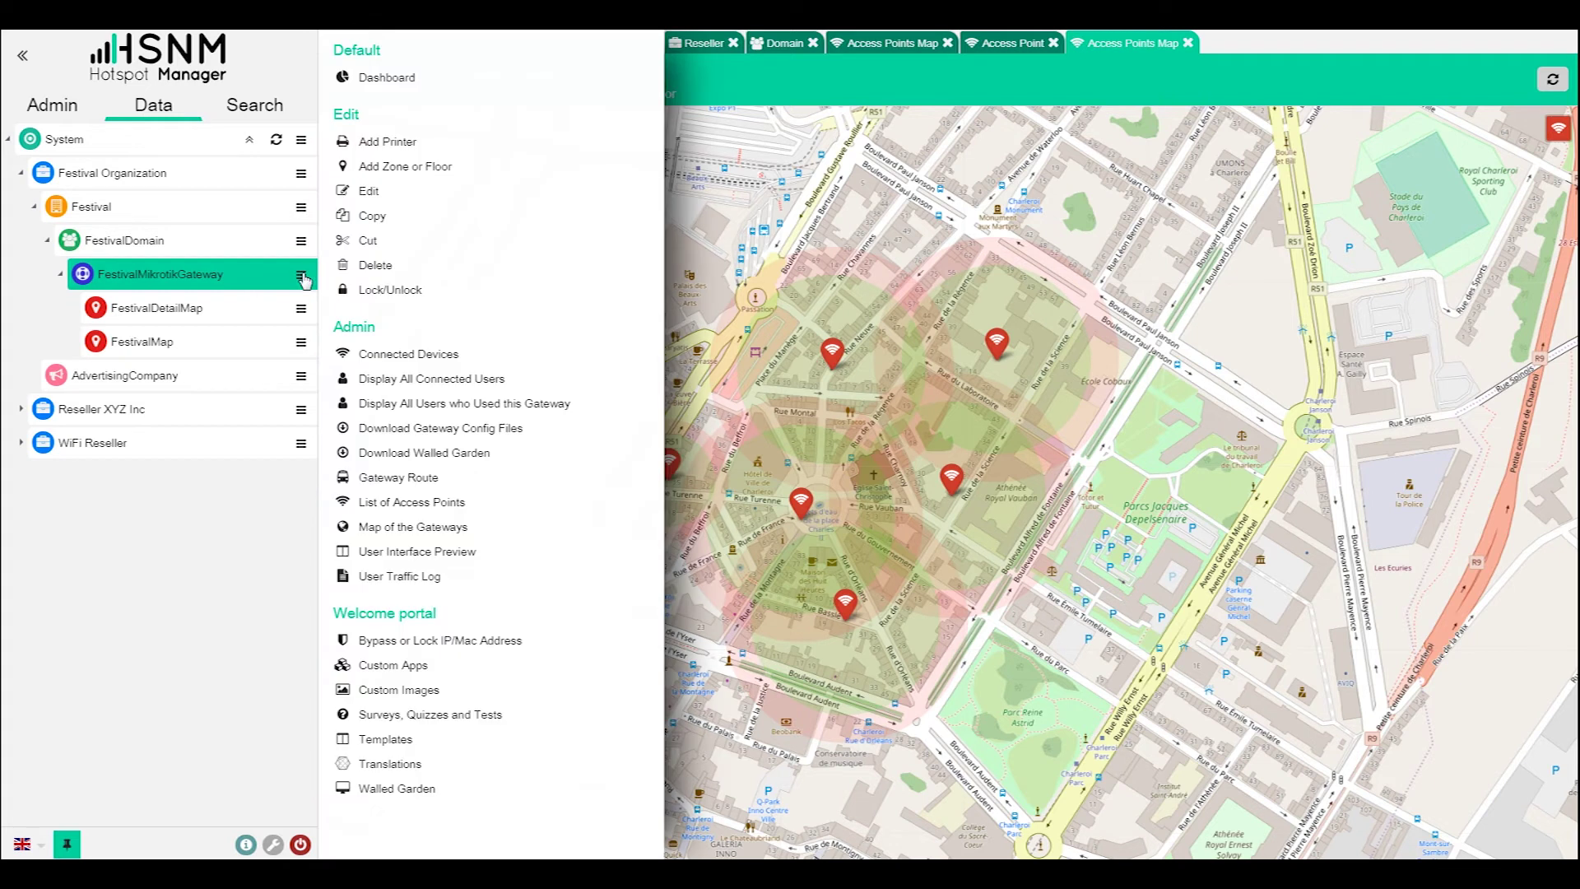
{"action": "left_click", "coordinate": [301, 242]}
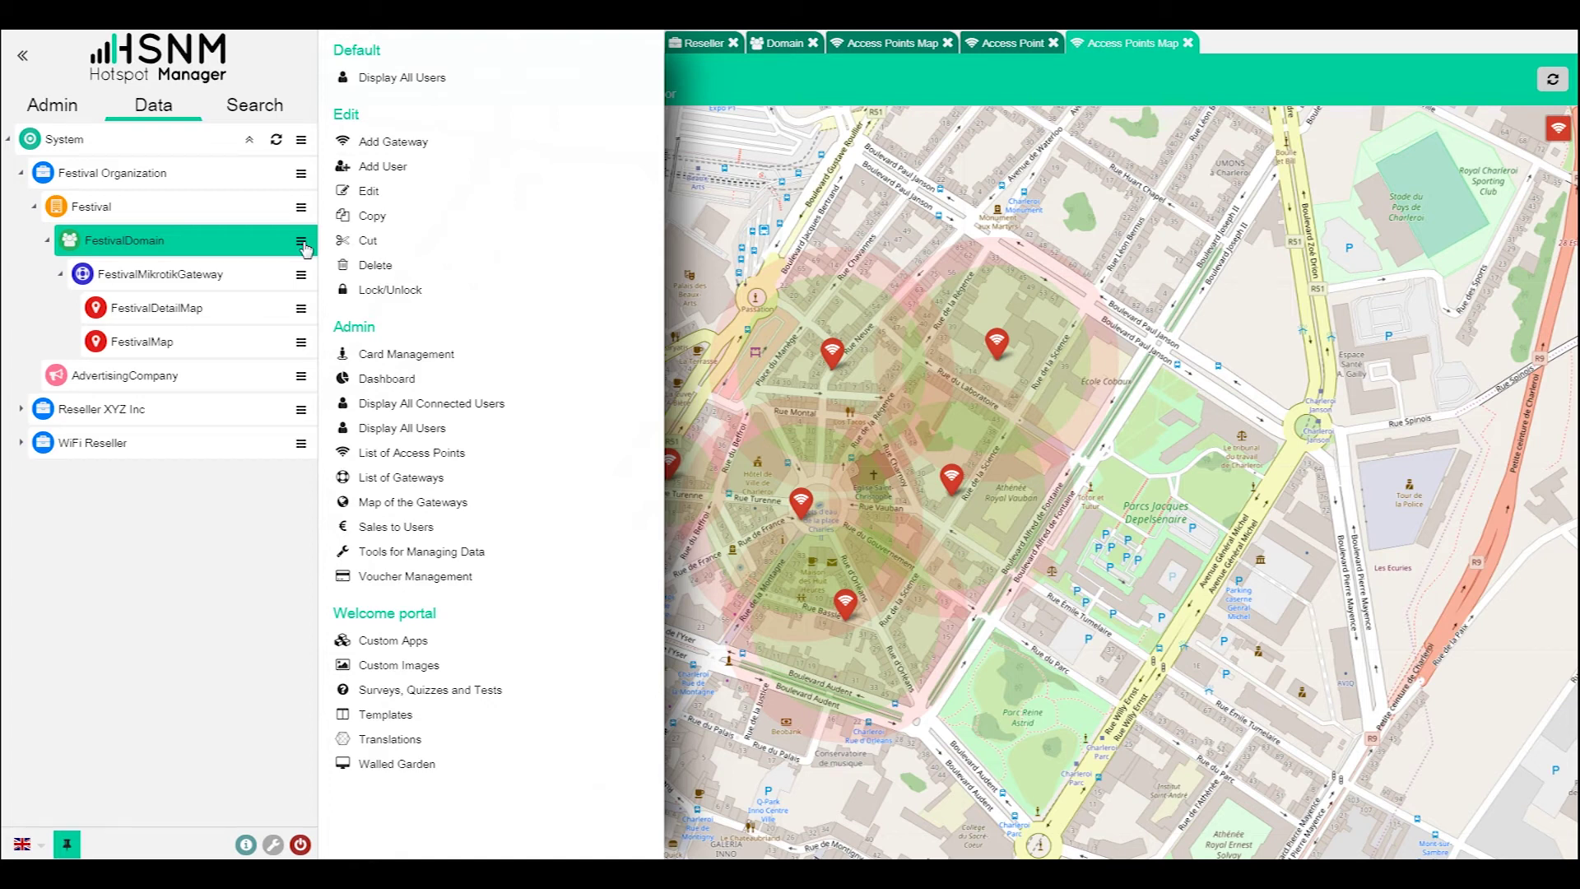
{"action": "left_click", "coordinate": [301, 208]}
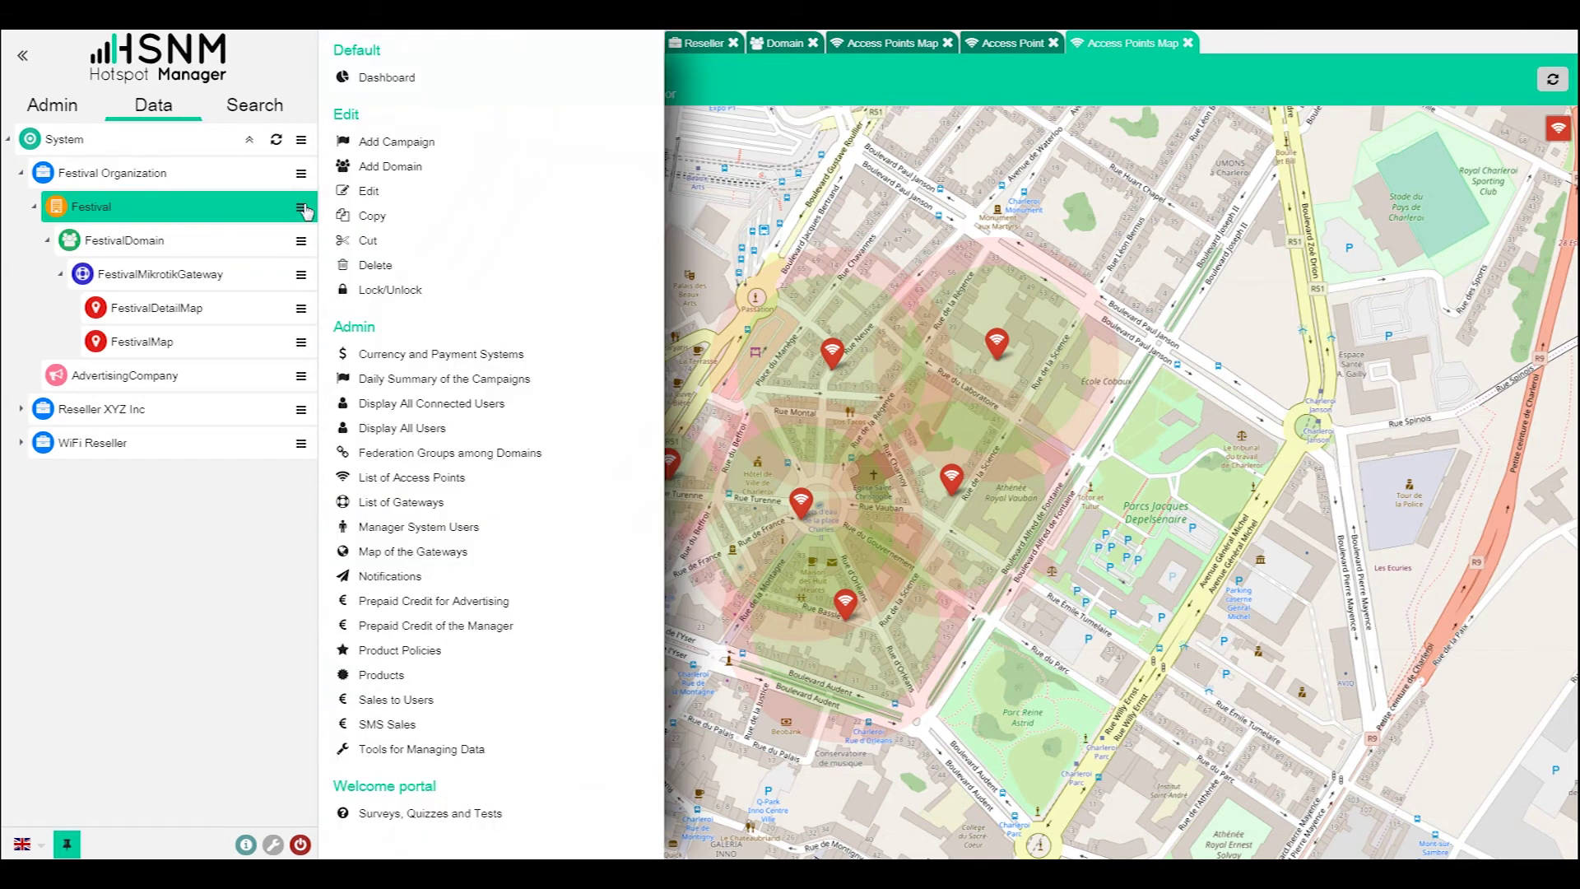
{"action": "left_click", "coordinate": [407, 578]}
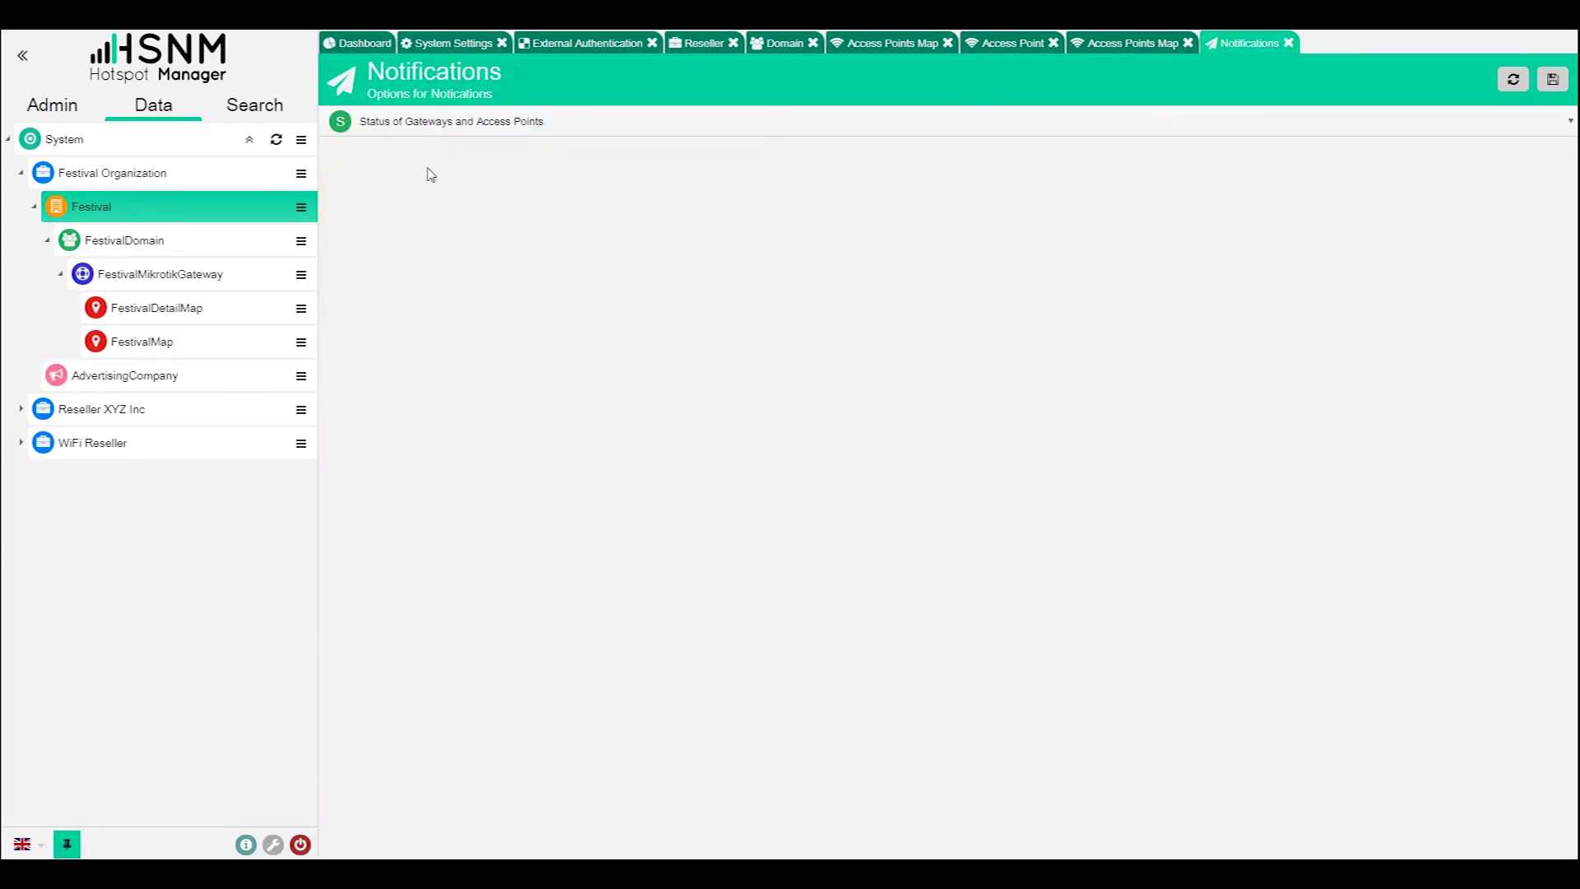
- Enable email and SMS alerts for gateway and access point status notifications
{"action": "left_click", "coordinate": [459, 123]}
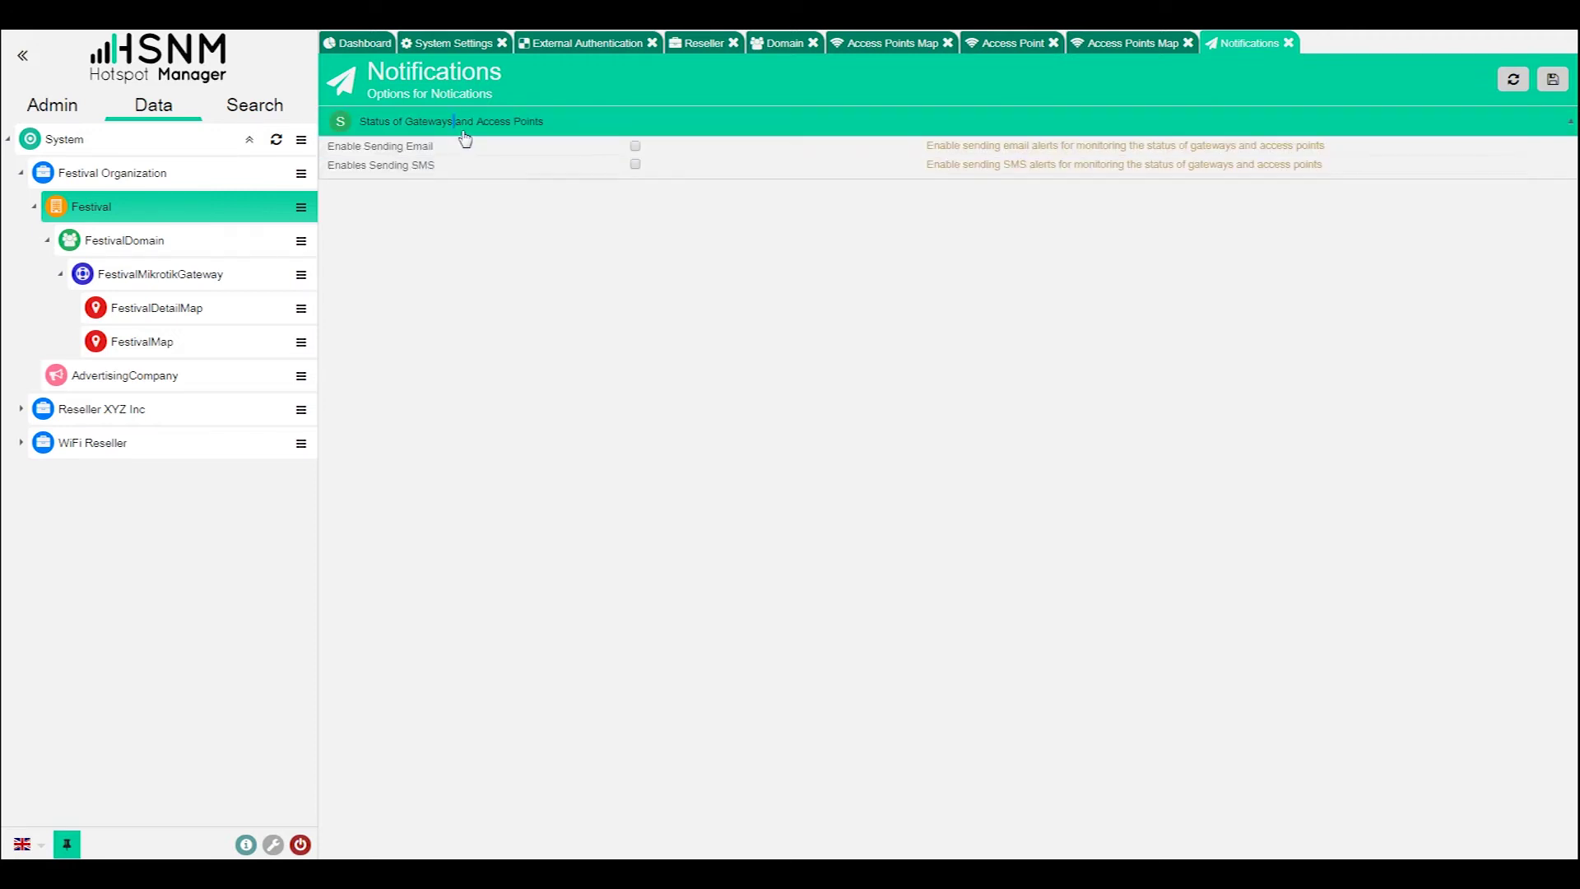
{"action": "left_click", "coordinate": [635, 147]}
{"action": "left_click", "coordinate": [647, 194]}
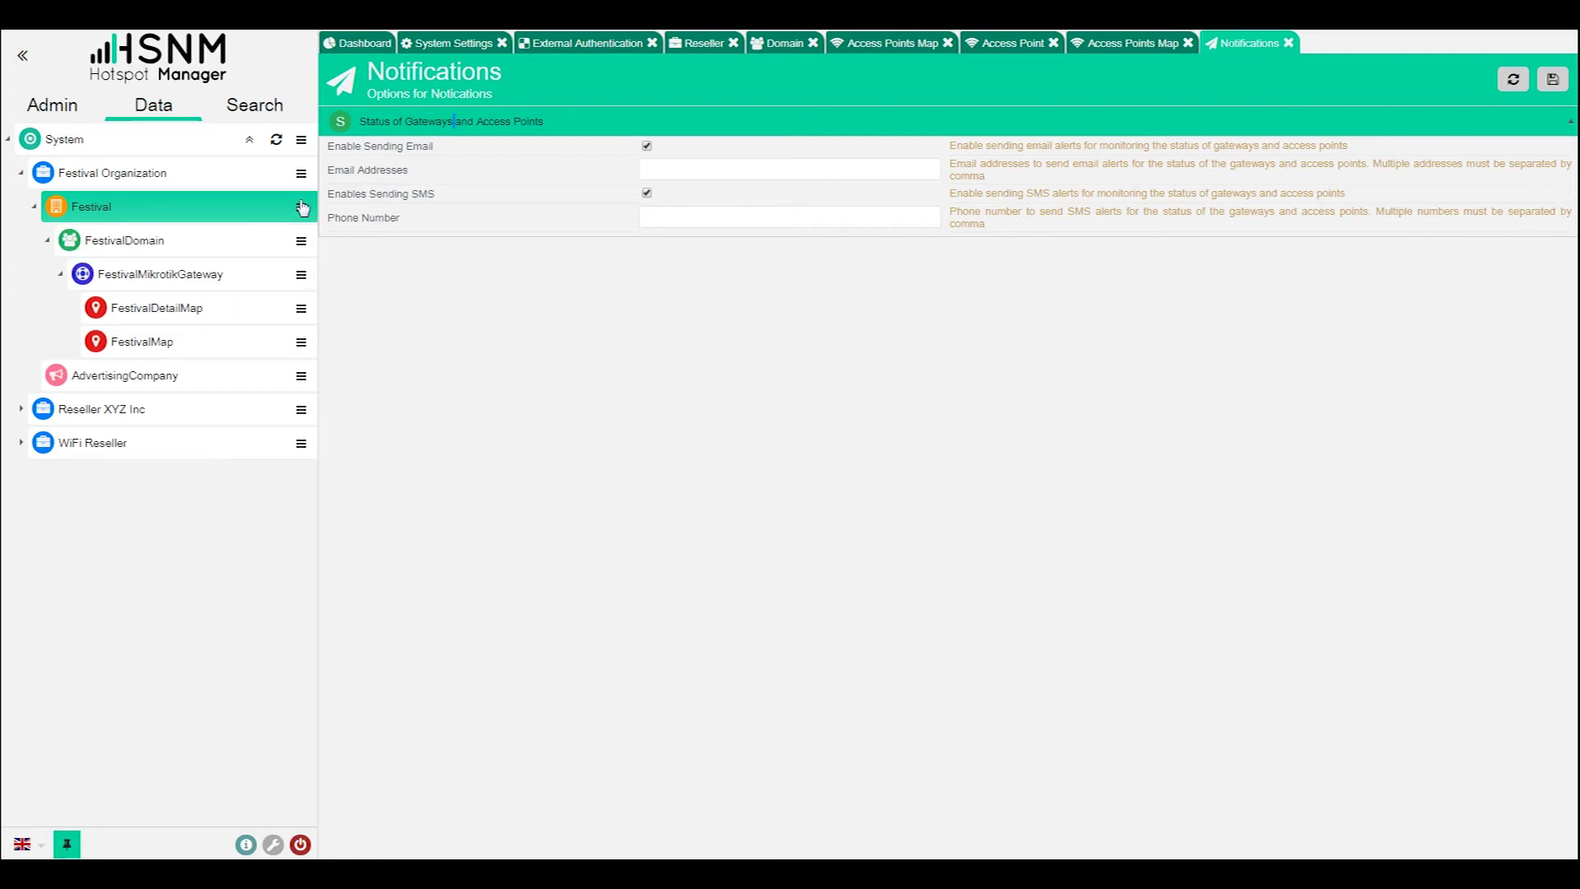
- Open the notification settings for Festival Organization, then for Festival
{"action": "left_click", "coordinate": [302, 175]}
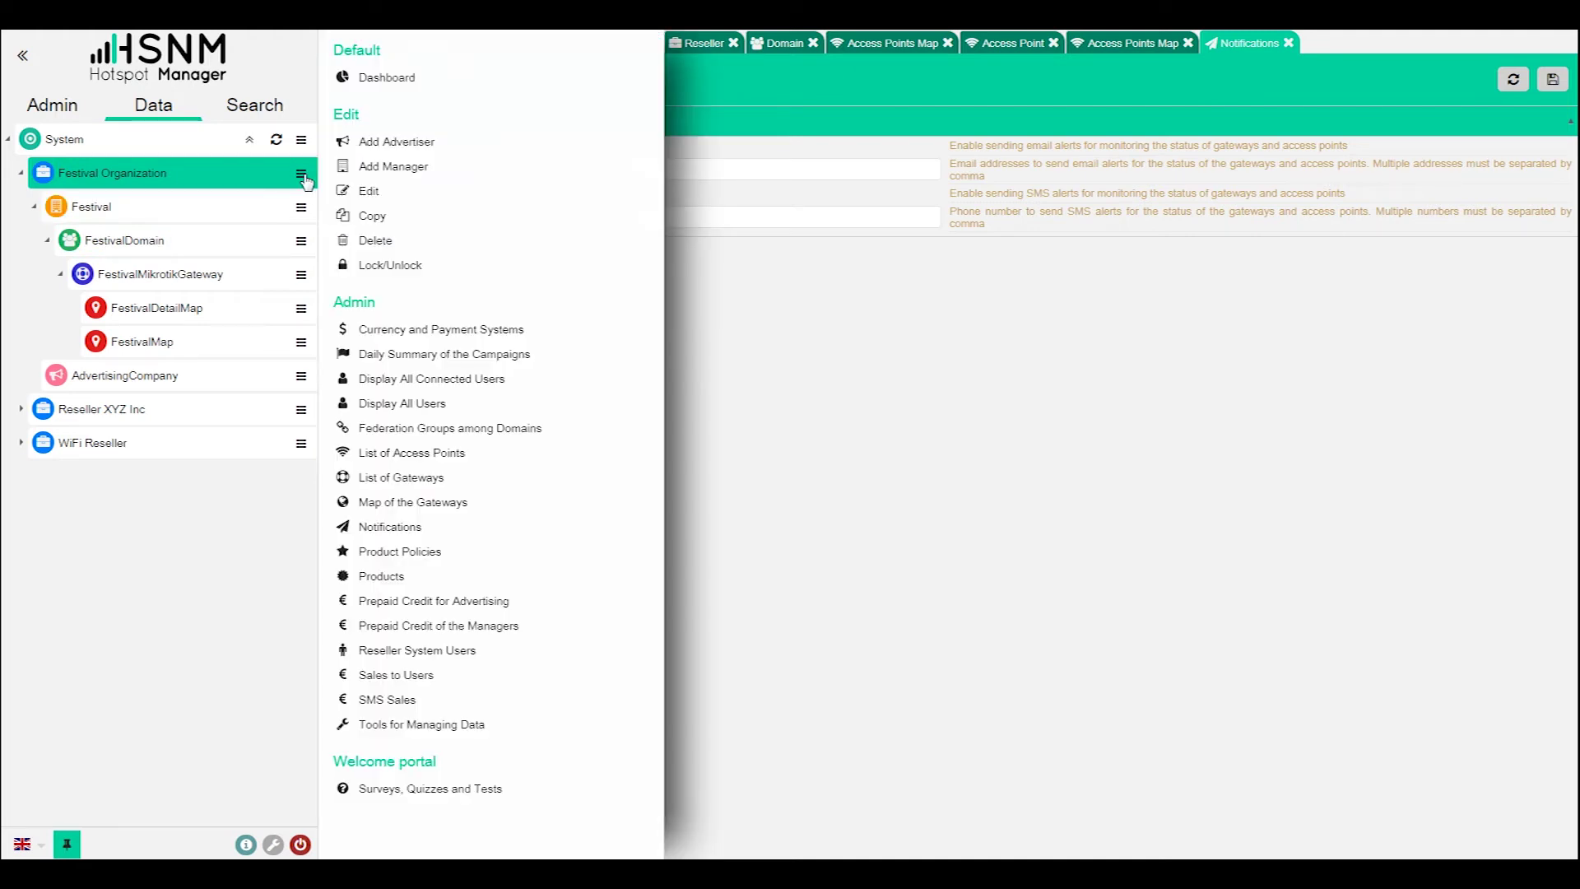
{"action": "left_click", "coordinate": [428, 528]}
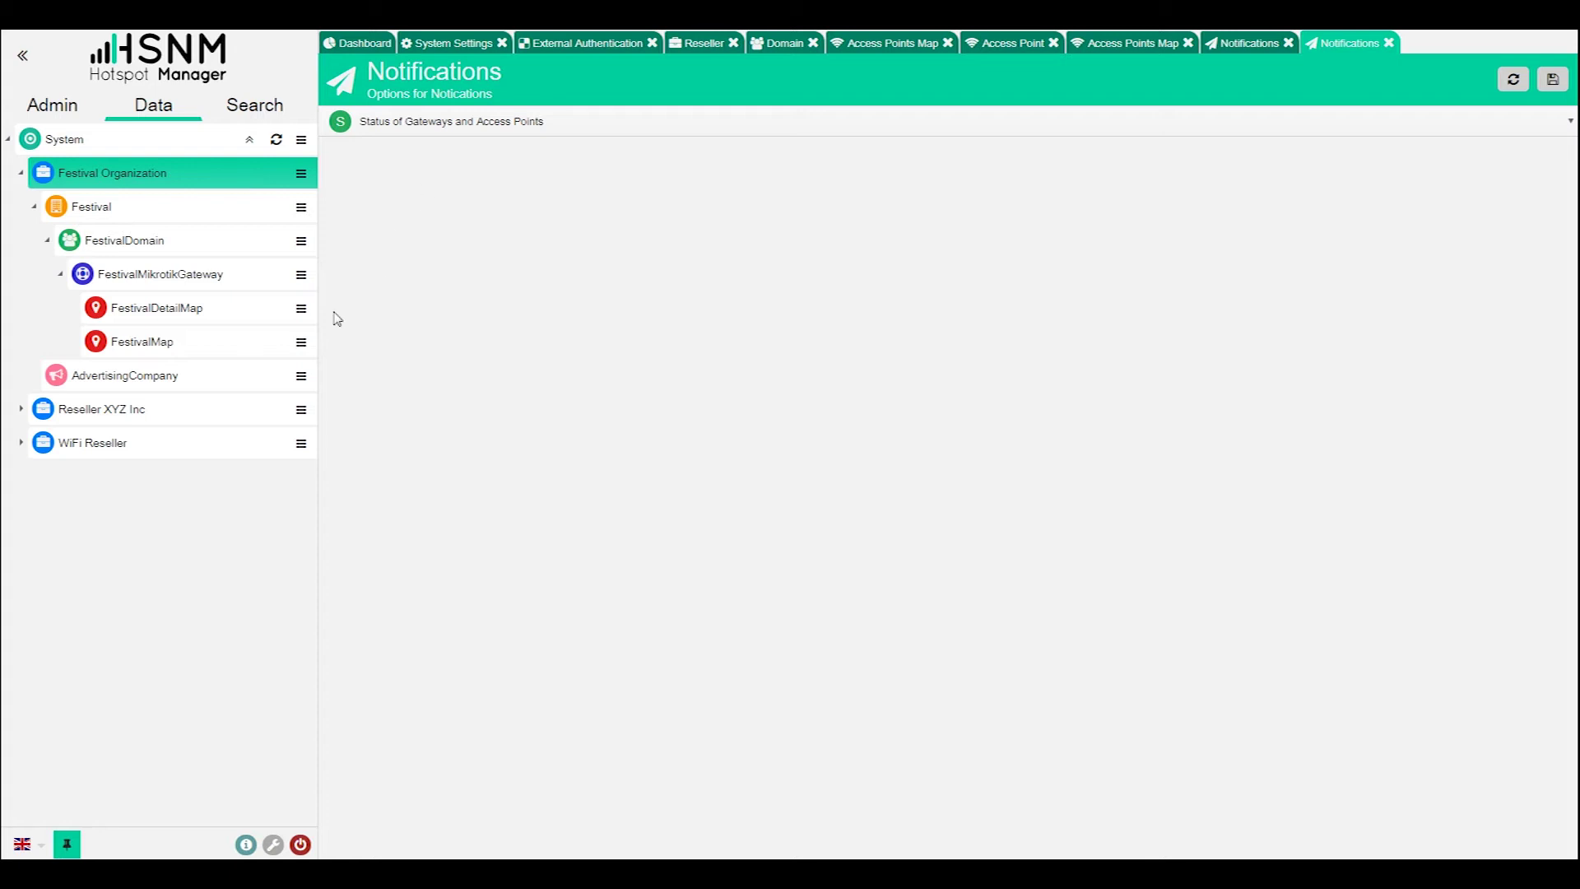
{"action": "left_click", "coordinate": [303, 209]}
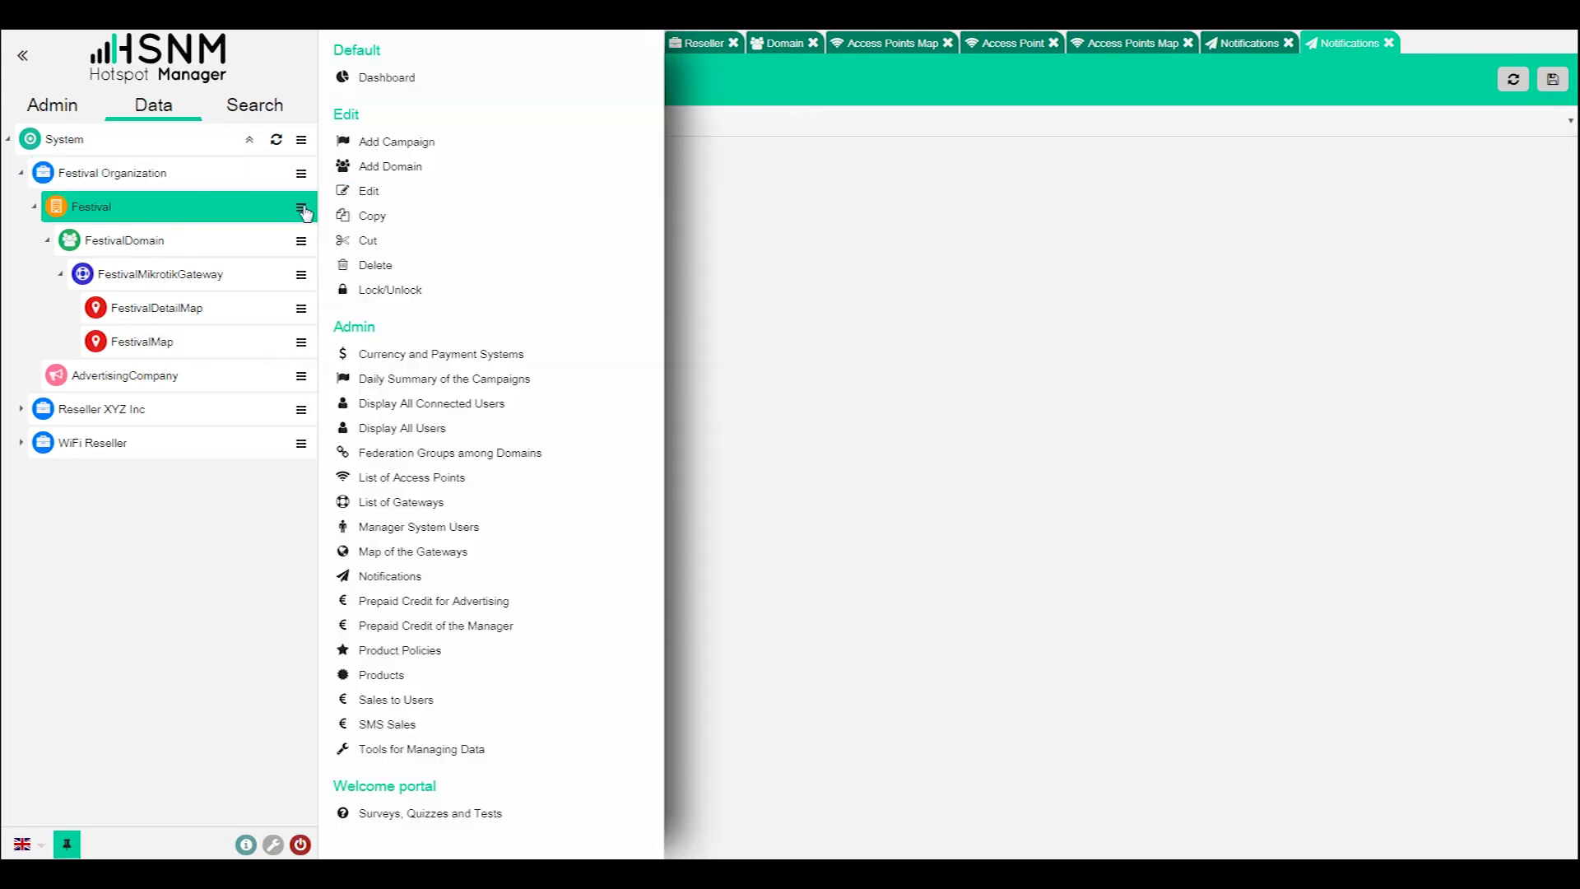
{"action": "left_click", "coordinate": [454, 578]}
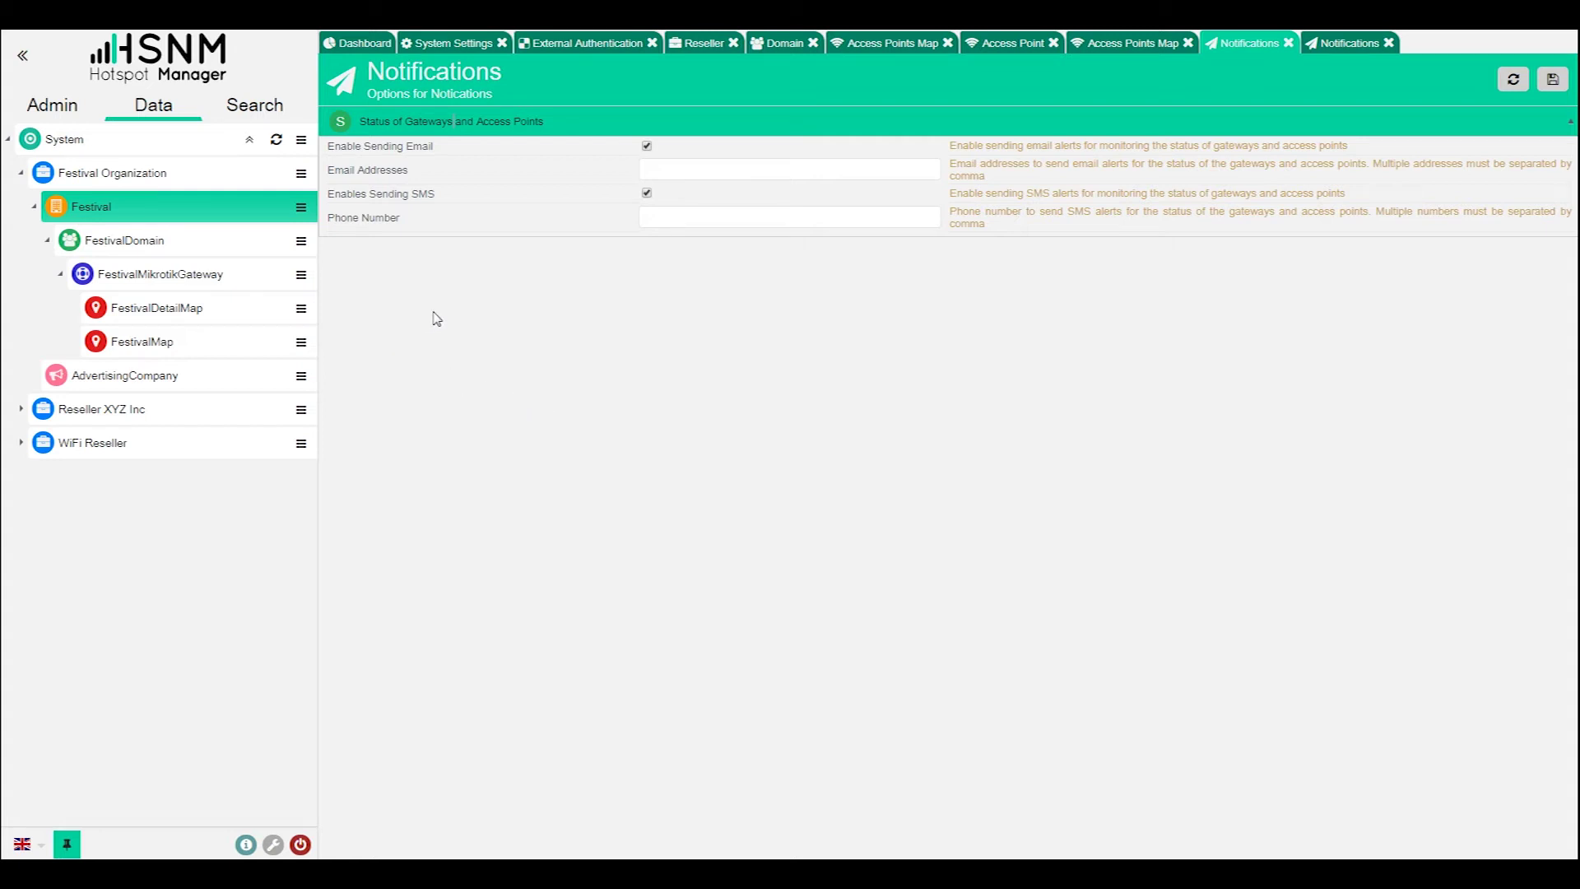
- Close the notification, access point, map, domain, reseller, external authentication and system settings pages
{"action": "left_click", "coordinate": [1389, 43]}
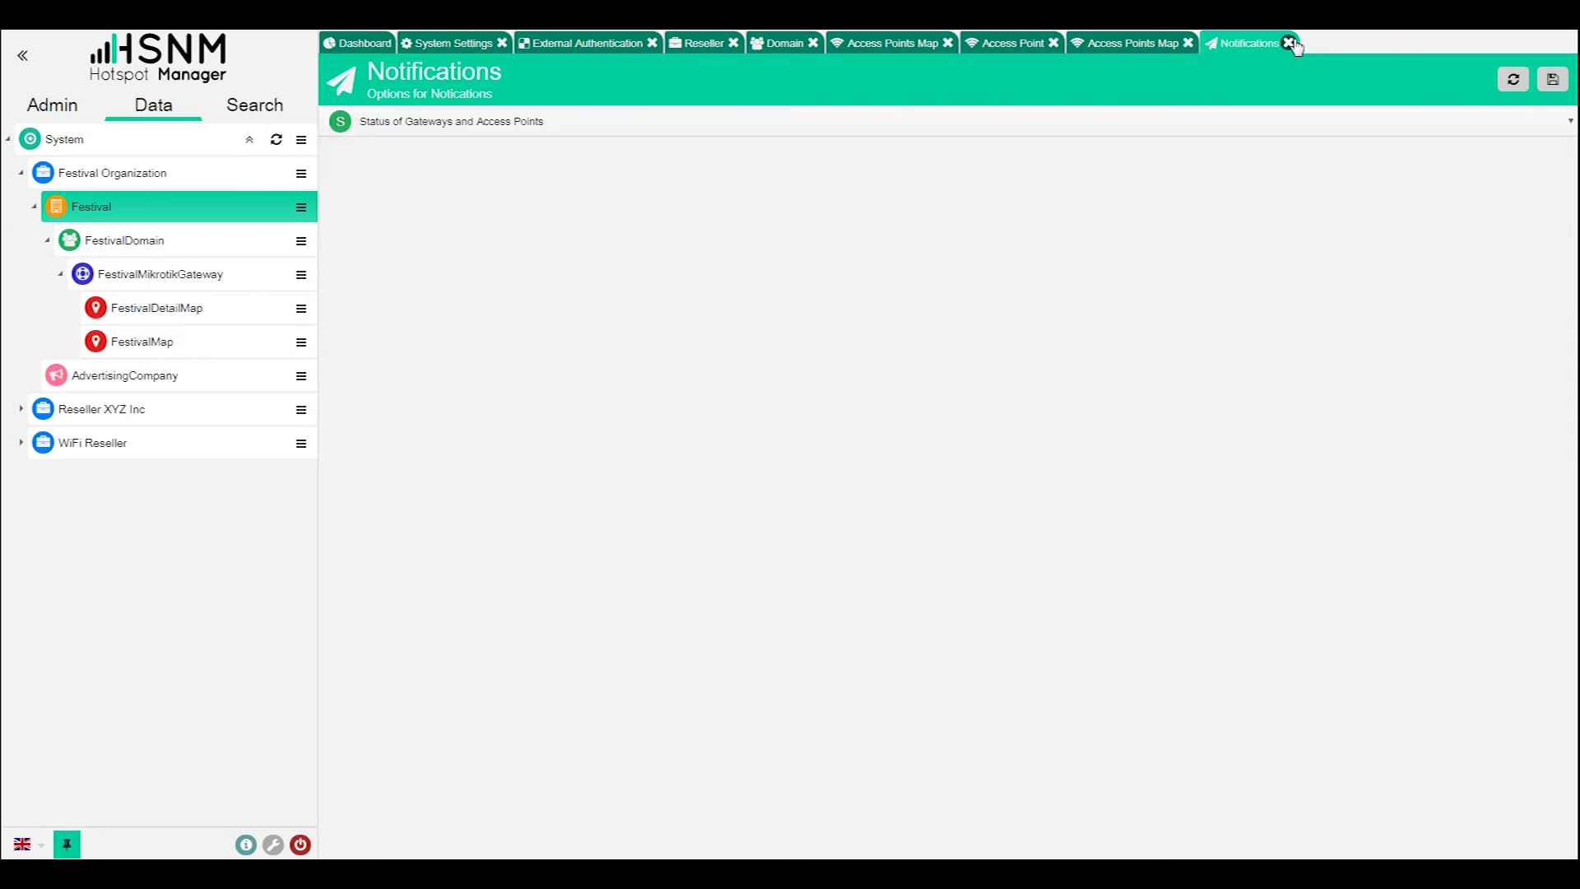
{"action": "left_click", "coordinate": [1288, 43]}
{"action": "left_click", "coordinate": [1188, 43]}
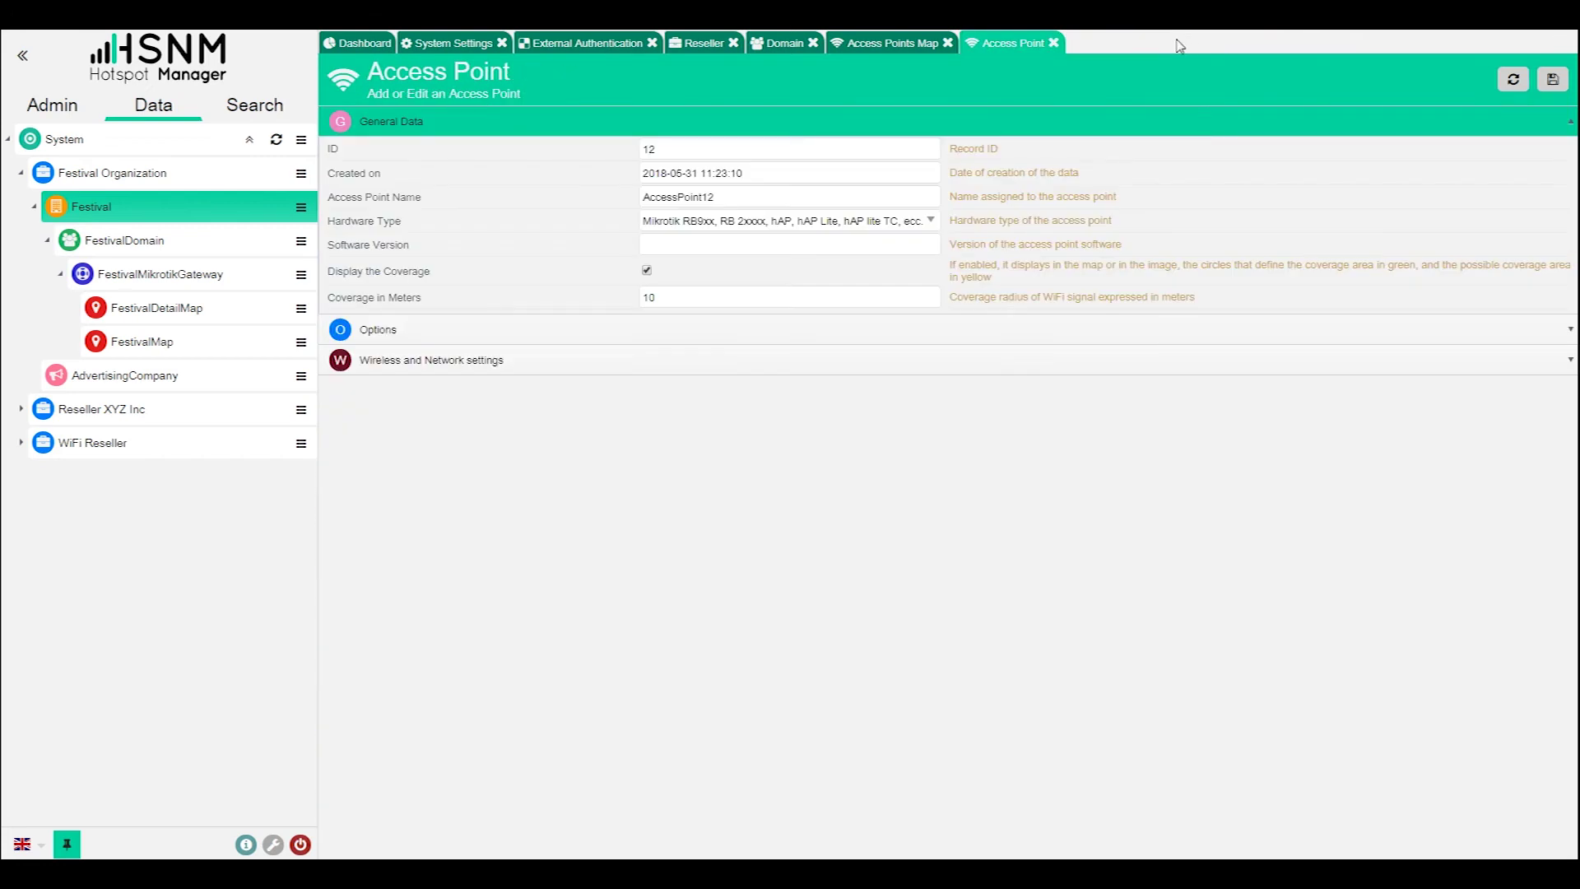
{"action": "left_click", "coordinate": [1053, 44]}
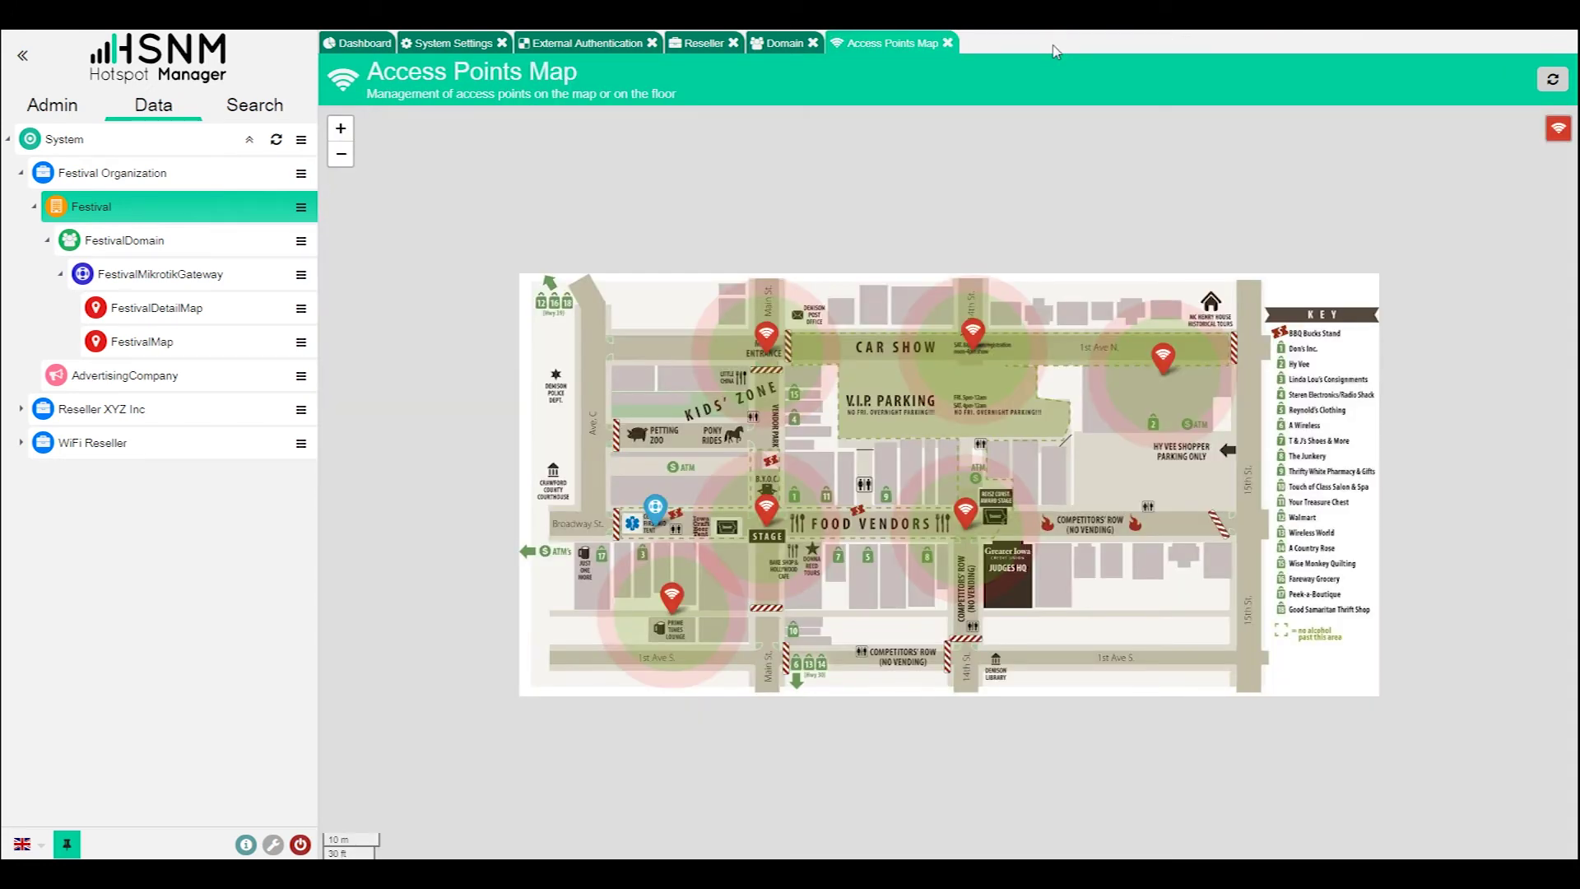
{"action": "left_click", "coordinate": [949, 43]}
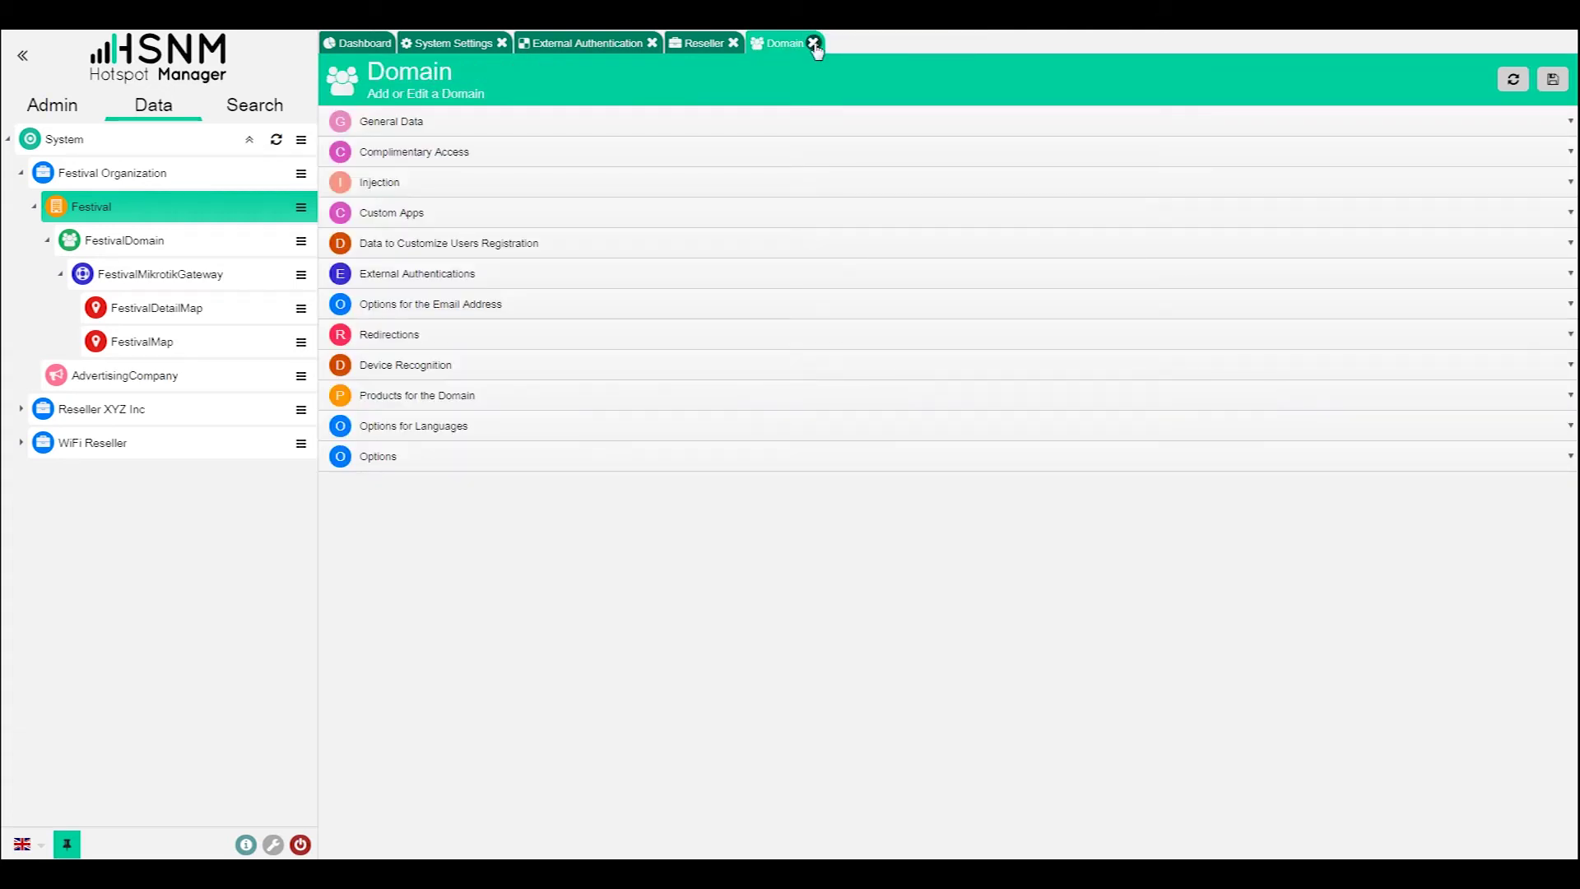
{"action": "left_click", "coordinate": [813, 43]}
{"action": "left_click", "coordinate": [734, 42]}
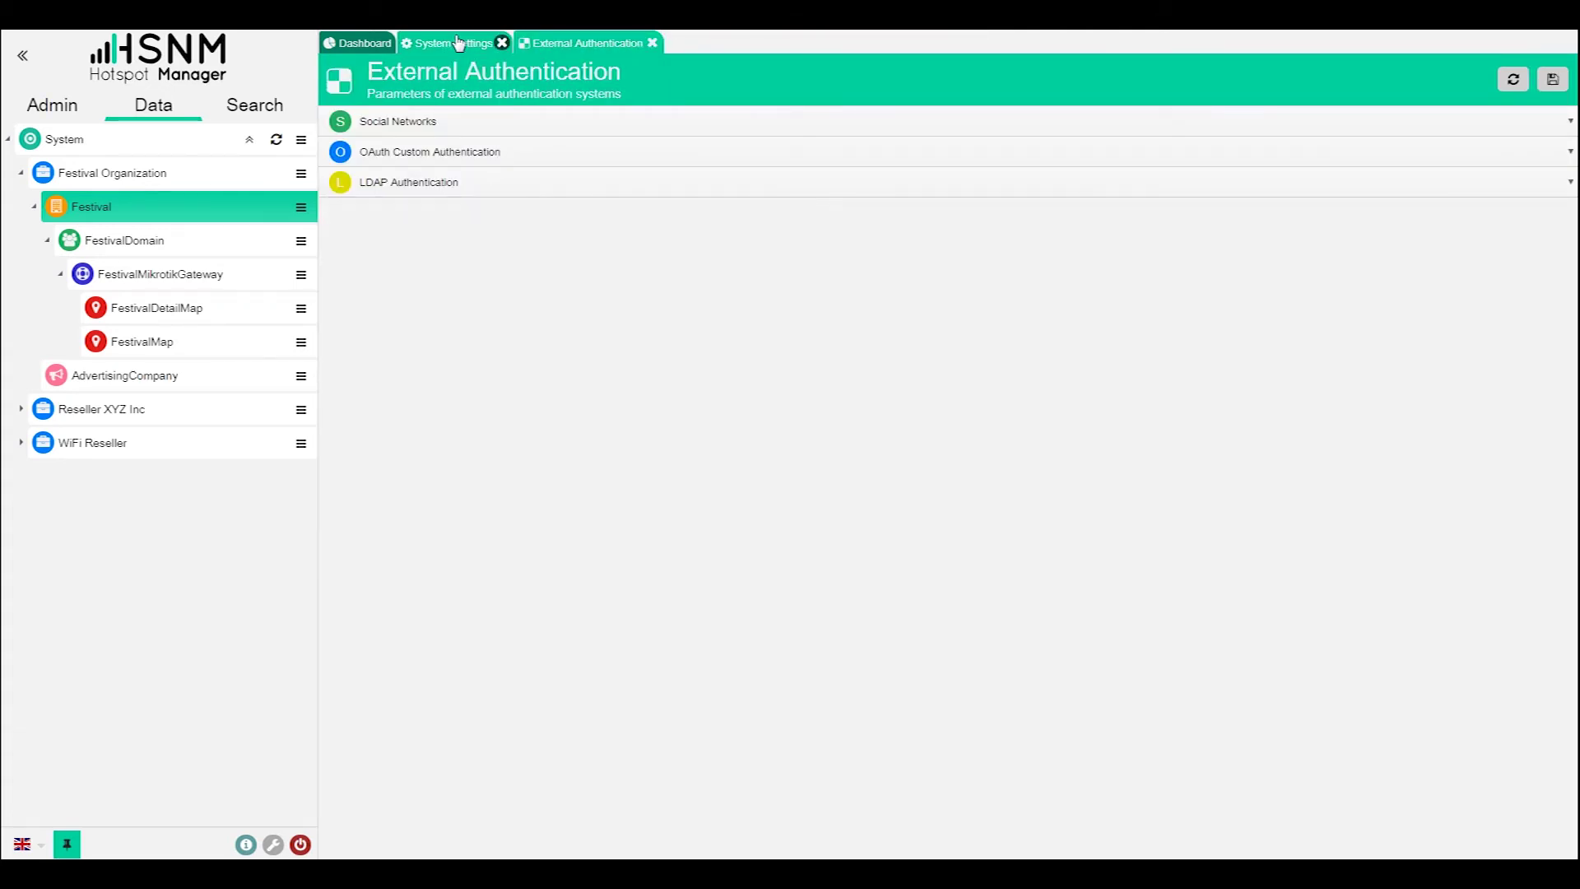
{"action": "left_click", "coordinate": [652, 43]}
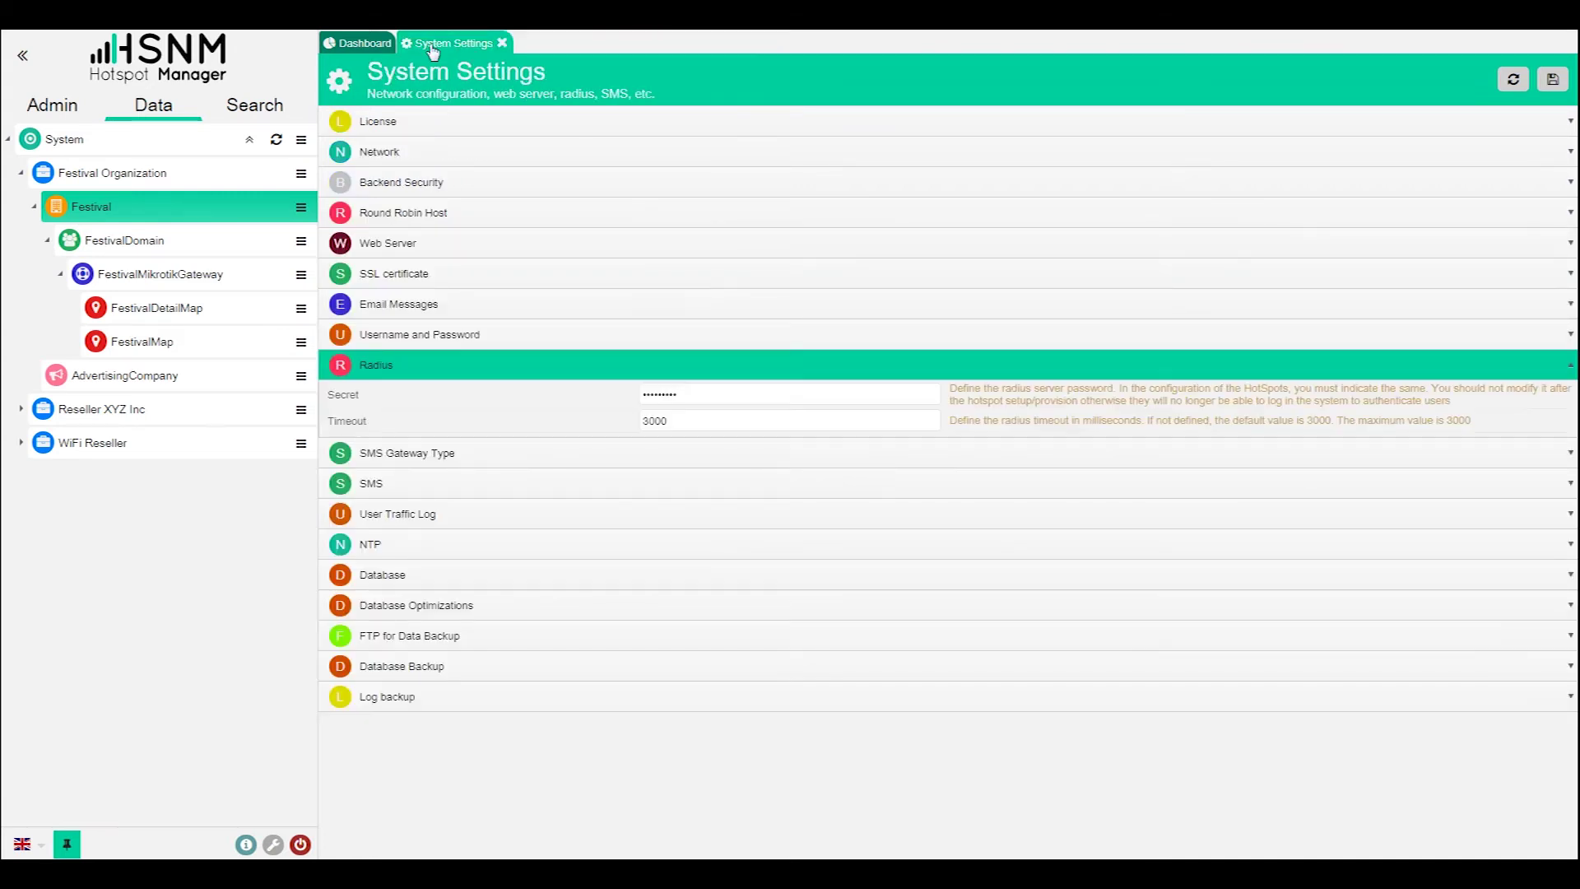
{"action": "left_click", "coordinate": [376, 43]}
{"action": "left_click", "coordinate": [444, 44]}
{"action": "left_click", "coordinate": [502, 42]}
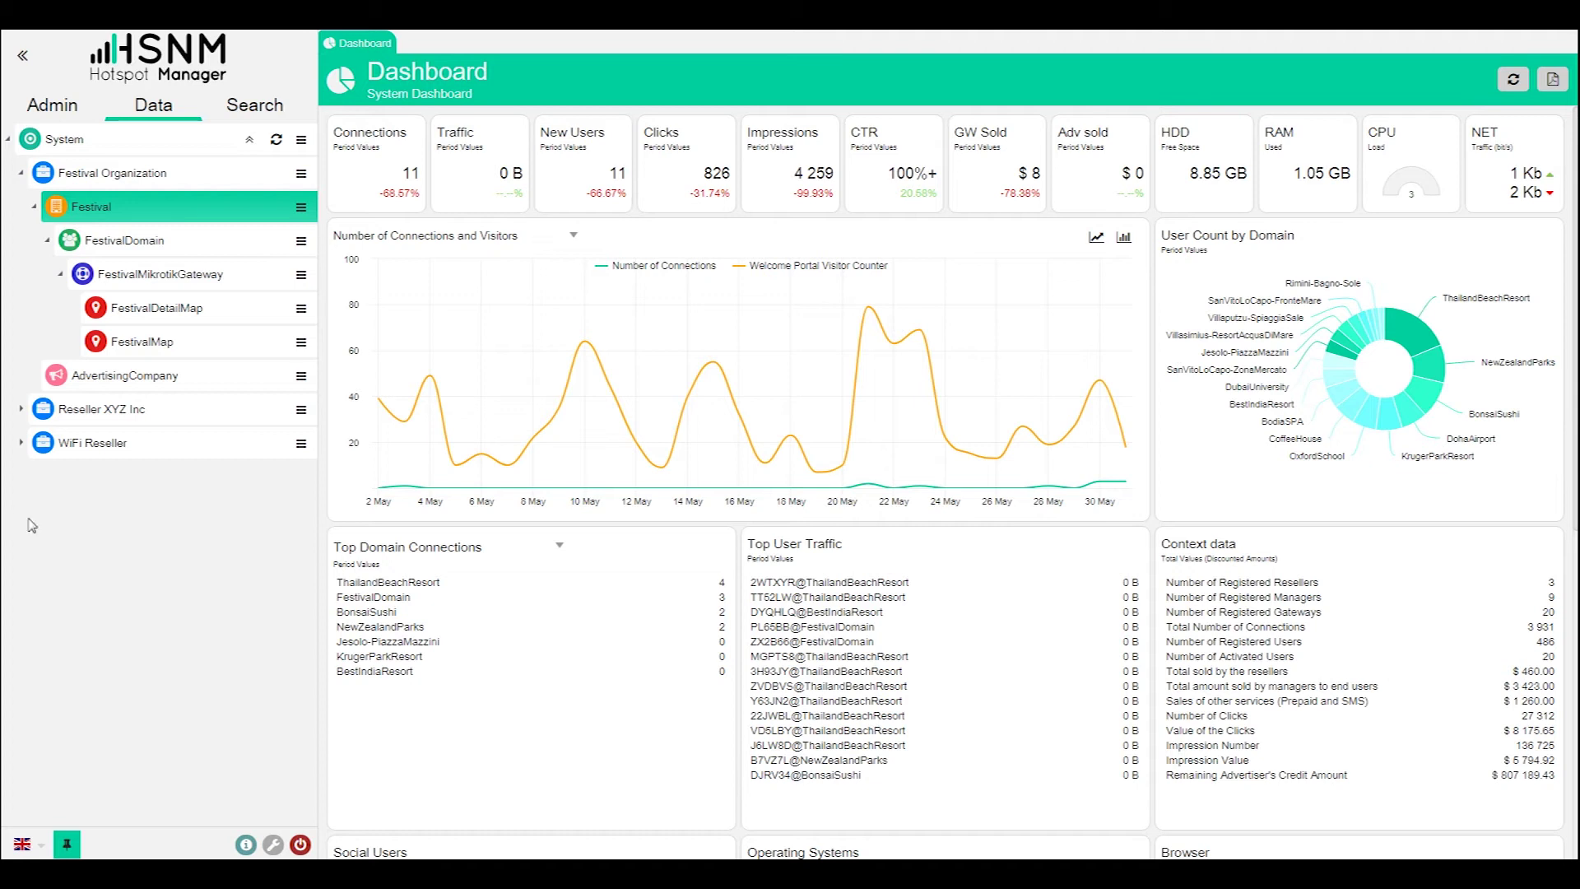
- Disconnect and log out of the administrator session
{"action": "left_click", "coordinate": [300, 845]}
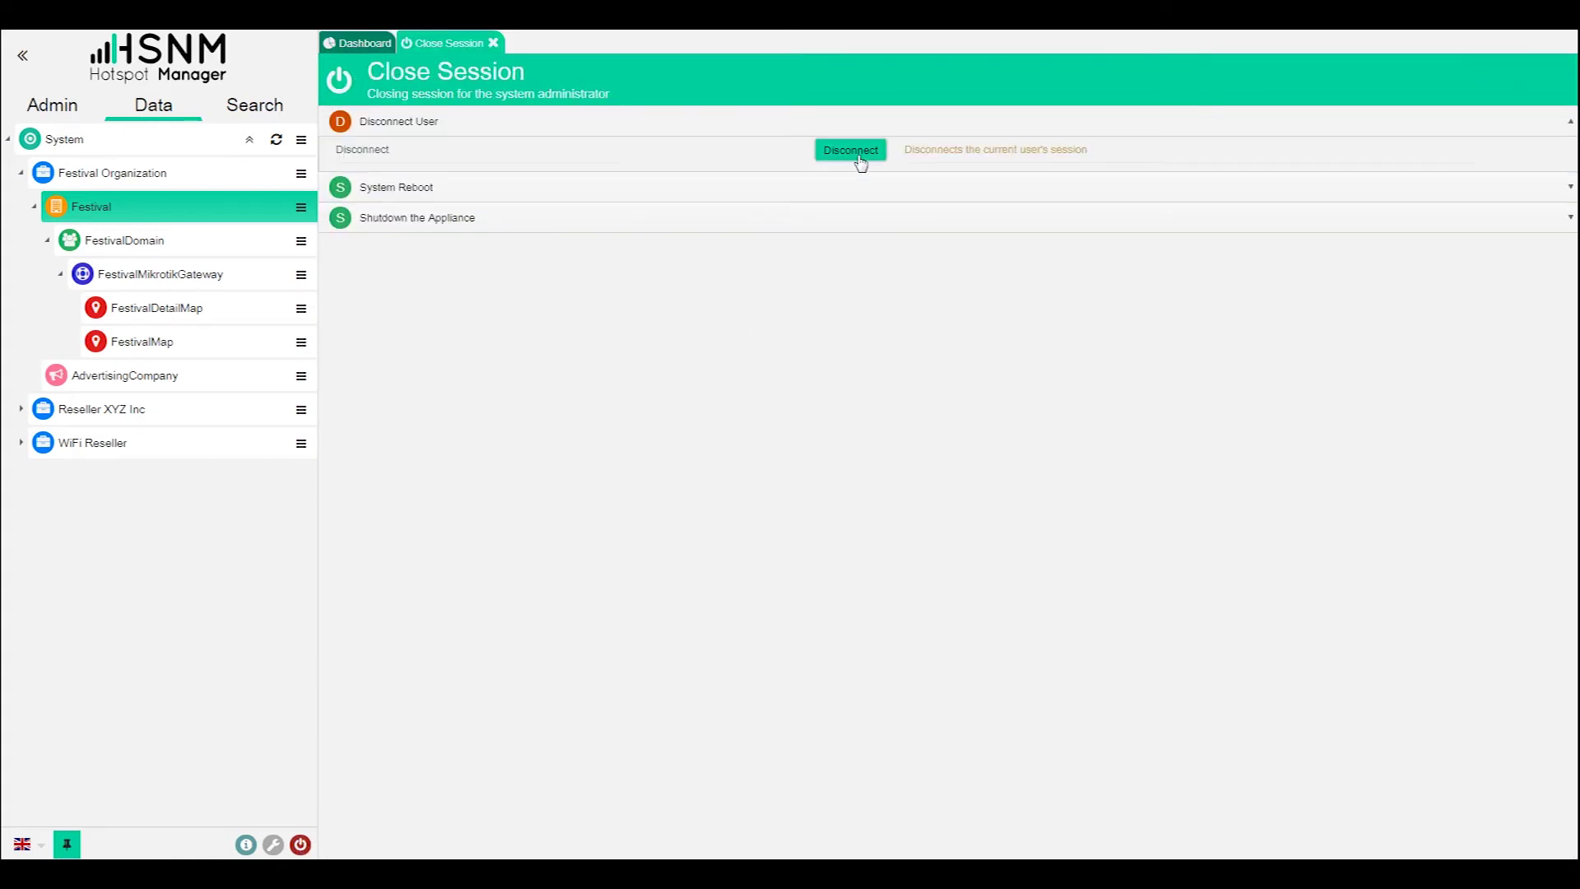
{"action": "left_click", "coordinate": [860, 158]}
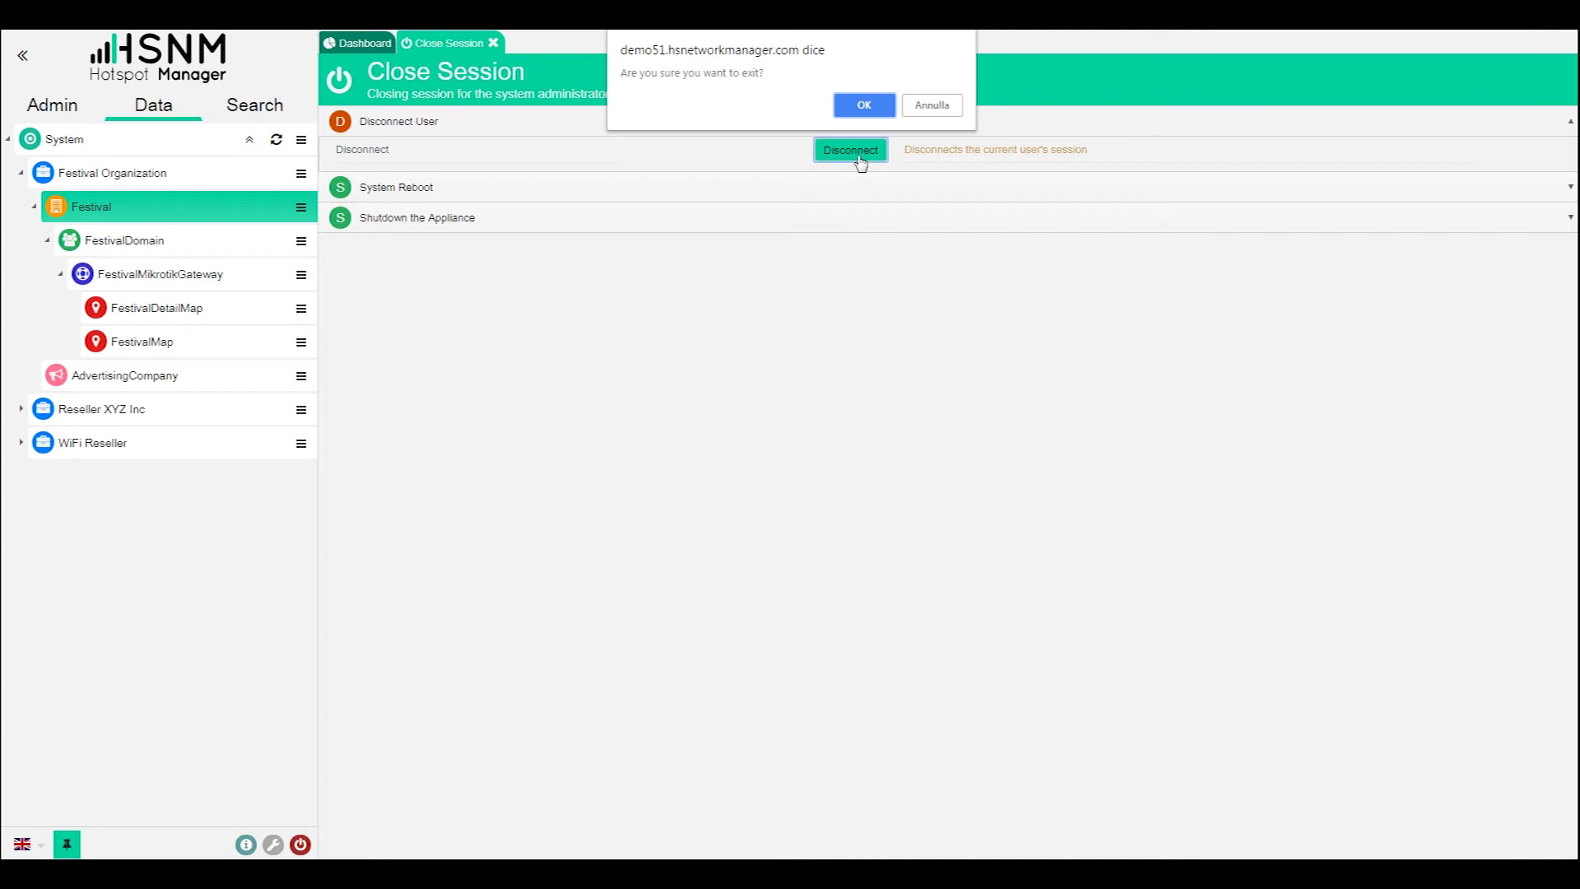
{"action": "left_click", "coordinate": [884, 109]}
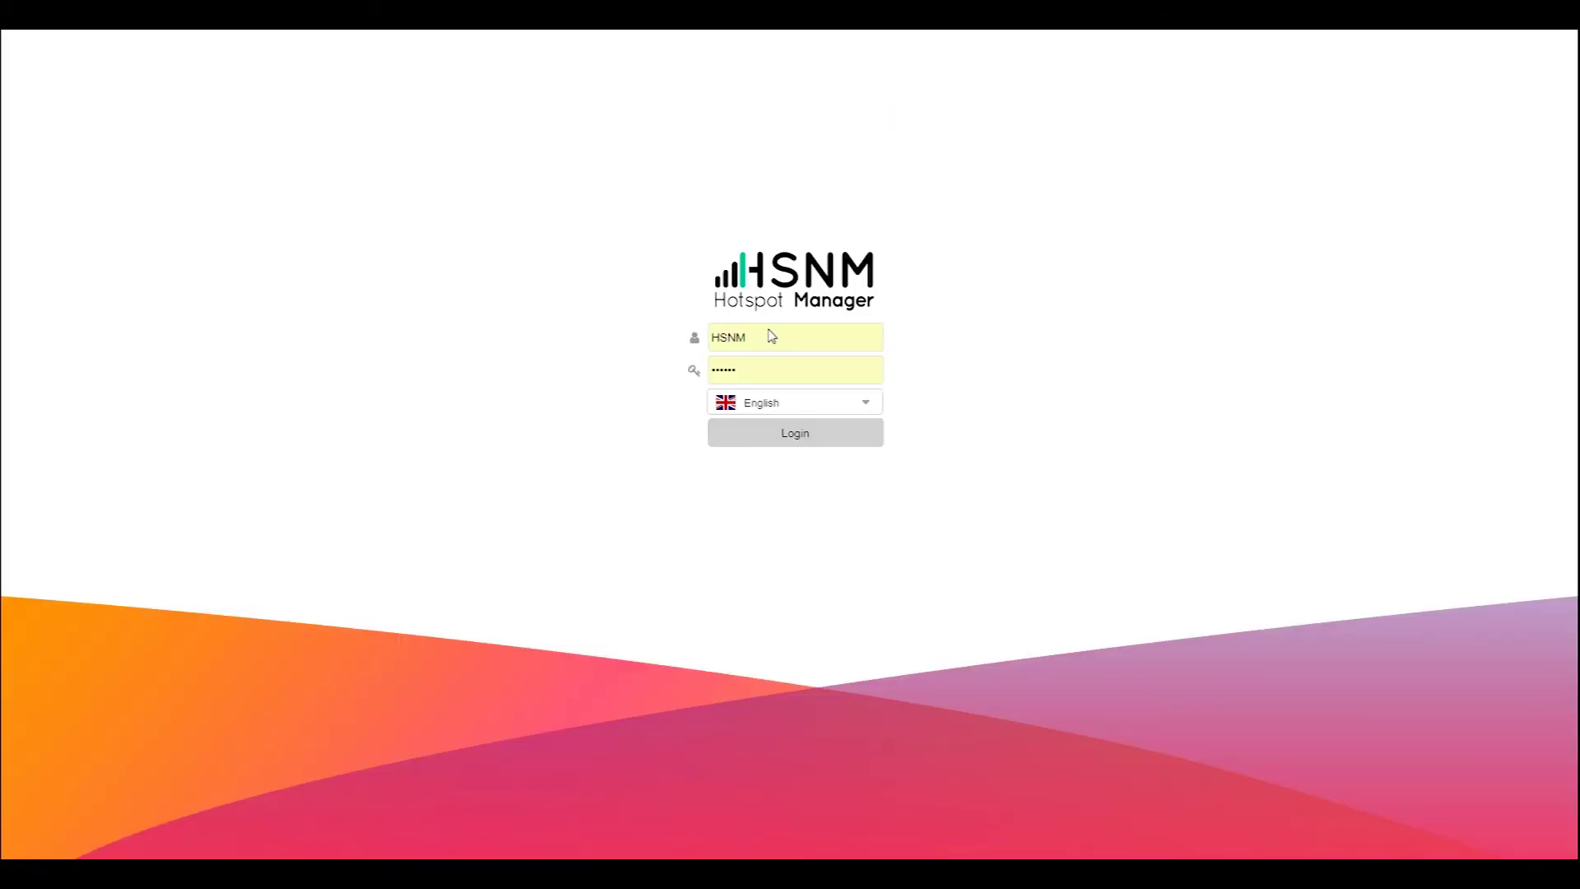
- Sign back in with the demo account's username and password, declining the browser password save
{"action": "left_click", "coordinate": [780, 338]}
{"action": "double_click", "coordinate": [779, 337]}
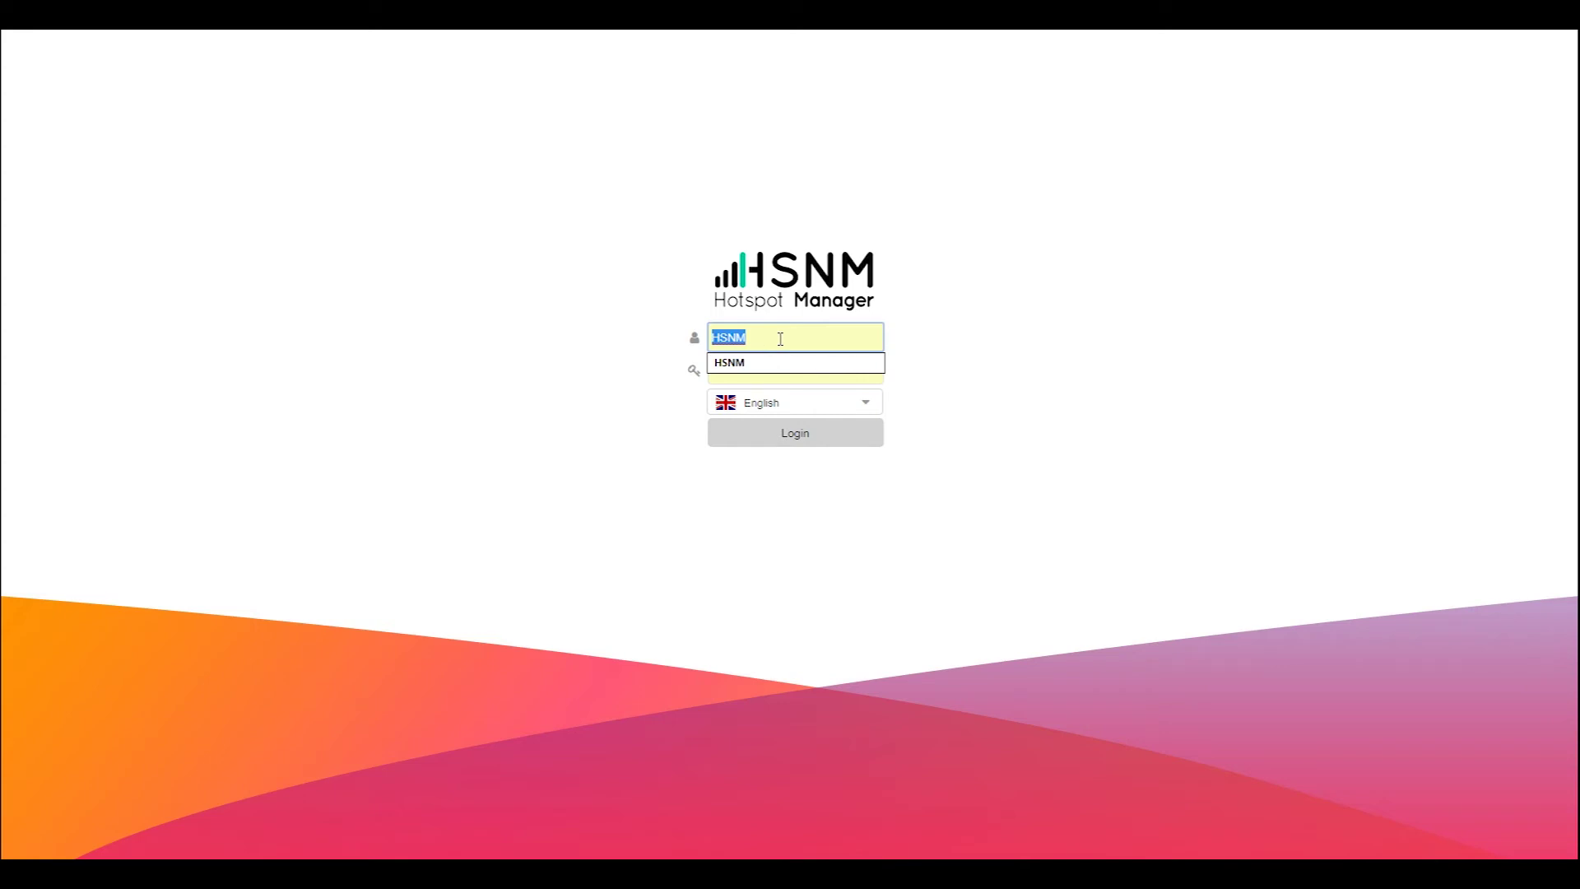
{"action": "type", "text": "demo51"}
{"action": "key", "text": "Tab"}
{"action": "type", "text": "demo51"}
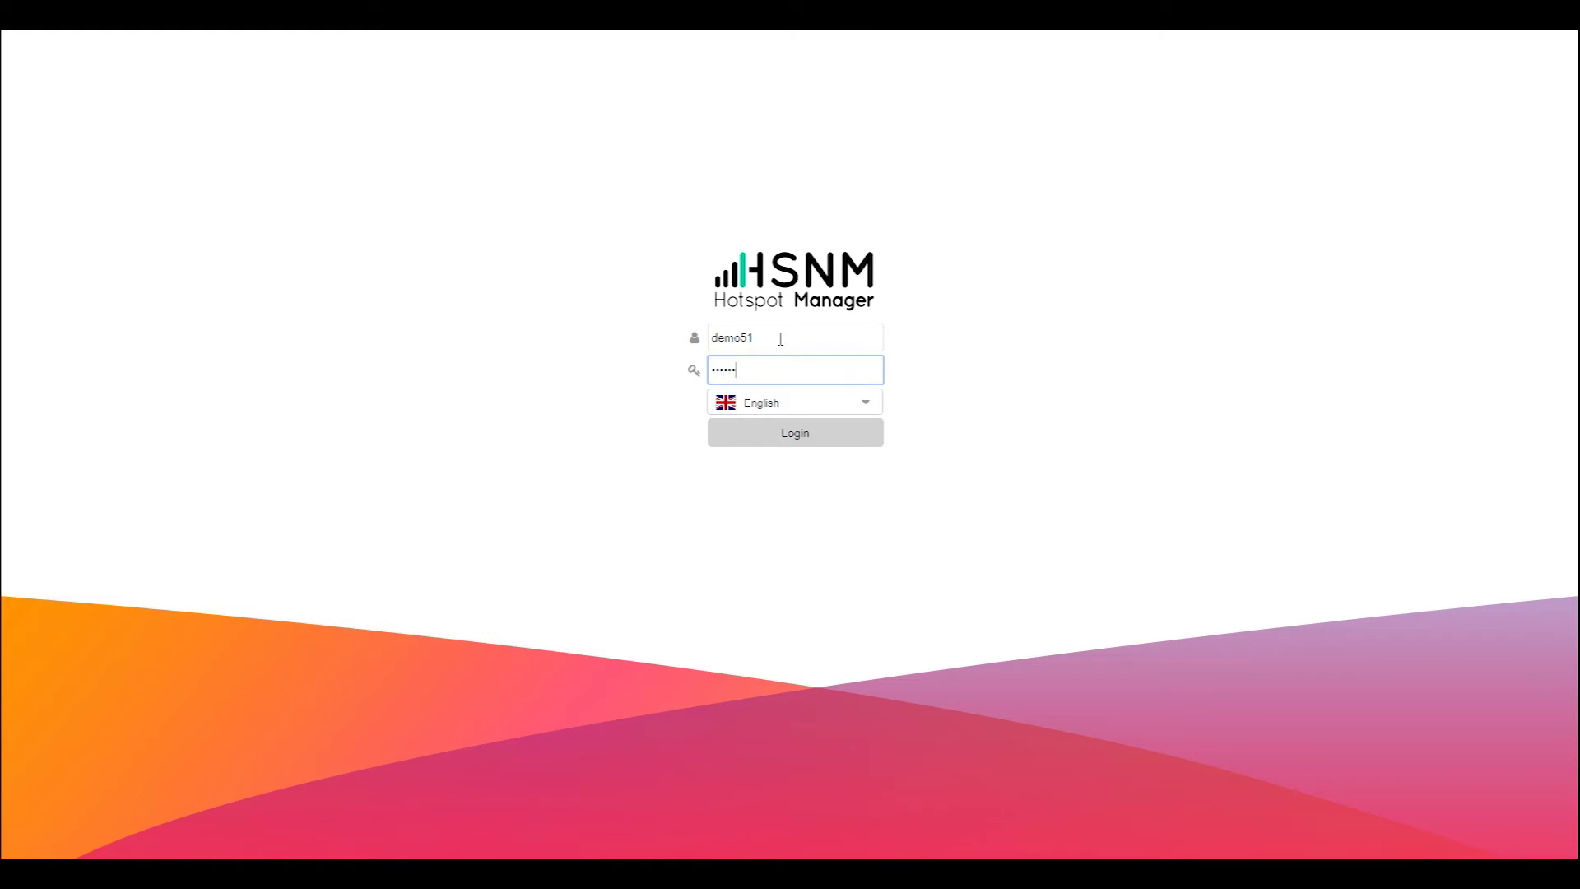
{"action": "left_click", "coordinate": [830, 440]}
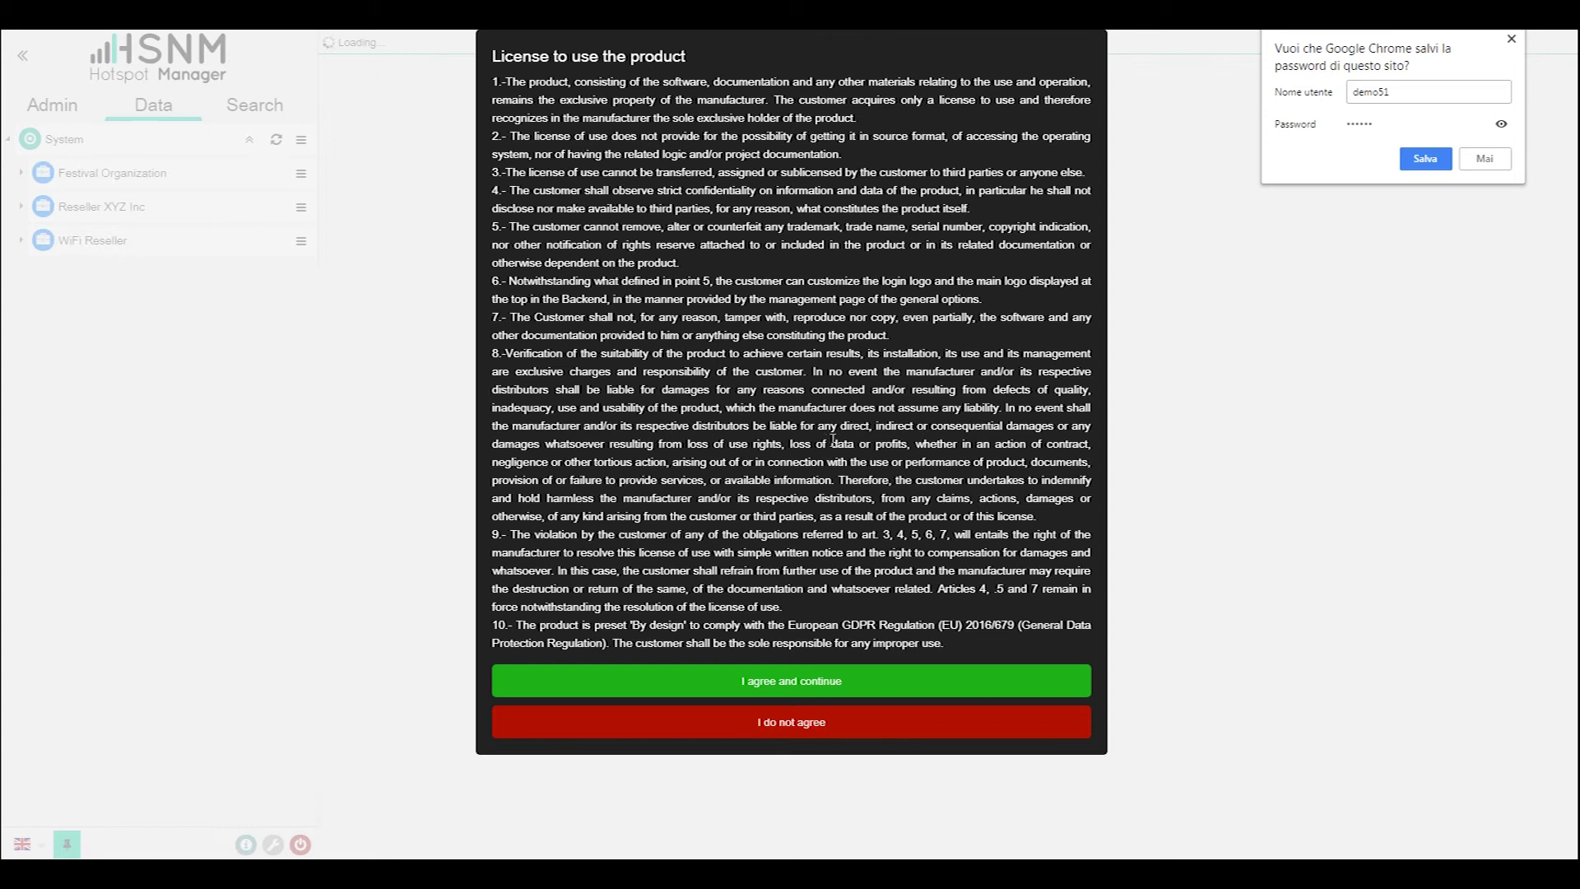
{"action": "left_click", "coordinate": [1499, 158]}
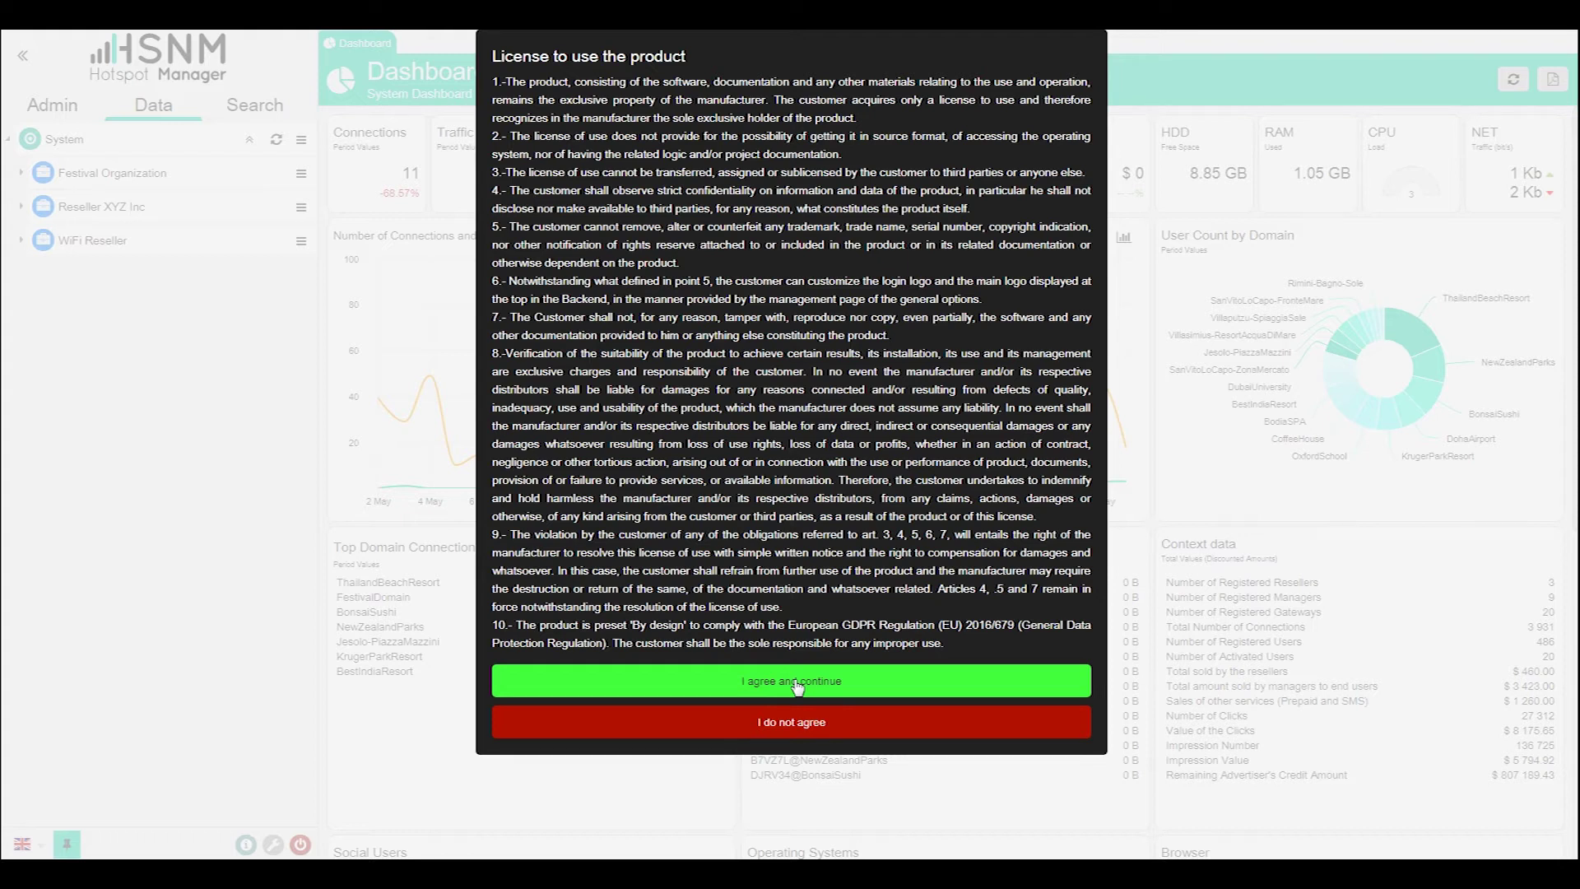
- Accept the licence agreement with 'I agree and continue'
{"action": "left_click", "coordinate": [795, 686]}
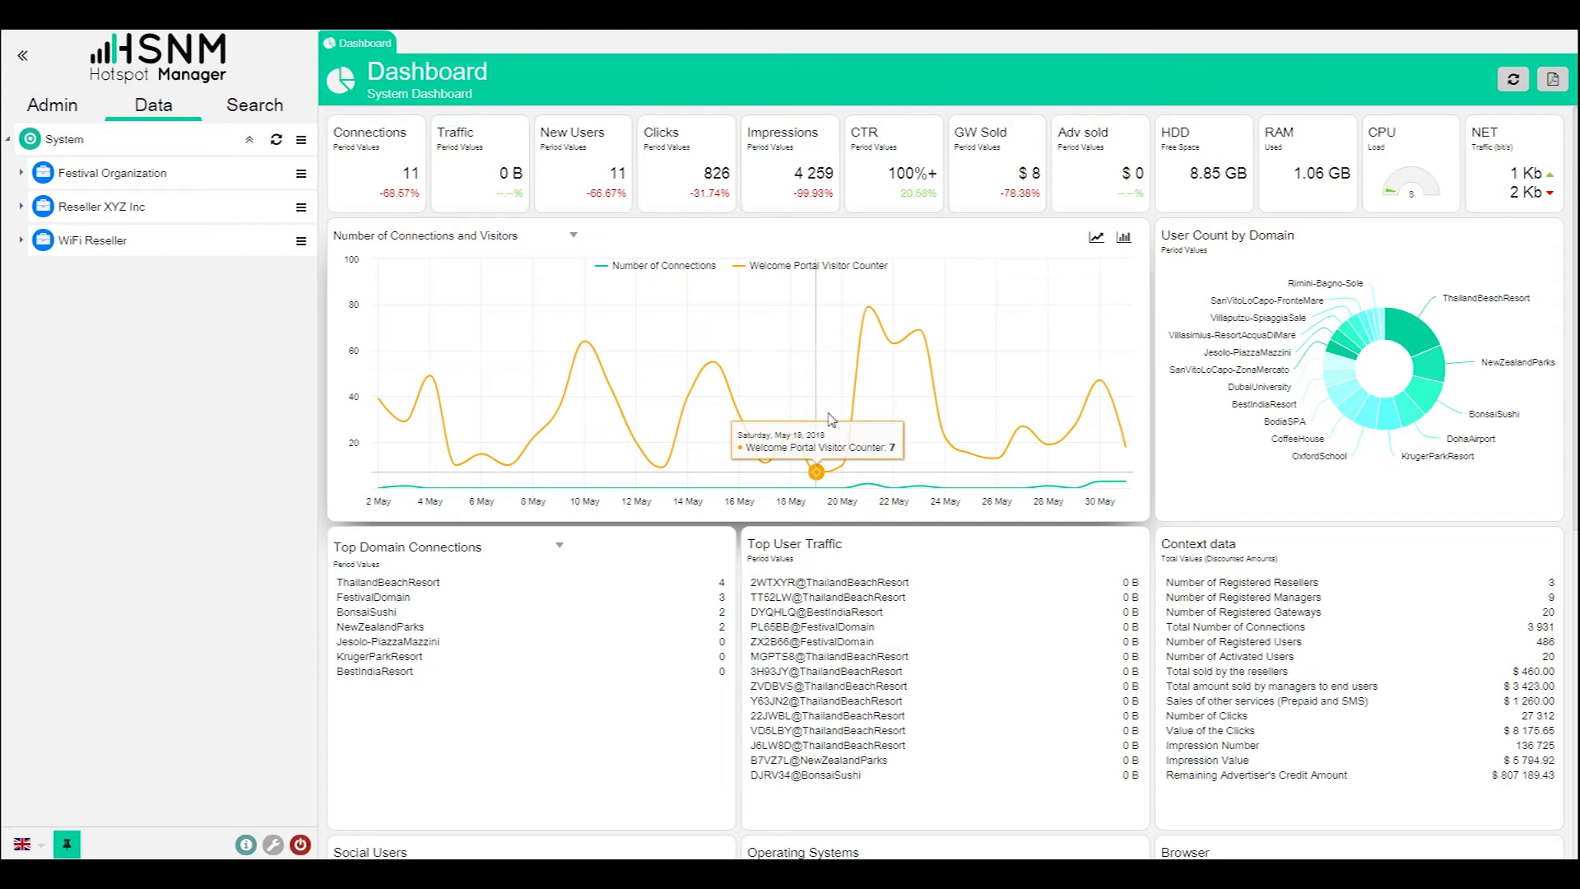
- Expand Festival and FestivalDomain in the tree and open the FestivalMikrotikGateway dashboard
{"action": "left_click", "coordinate": [21, 173]}
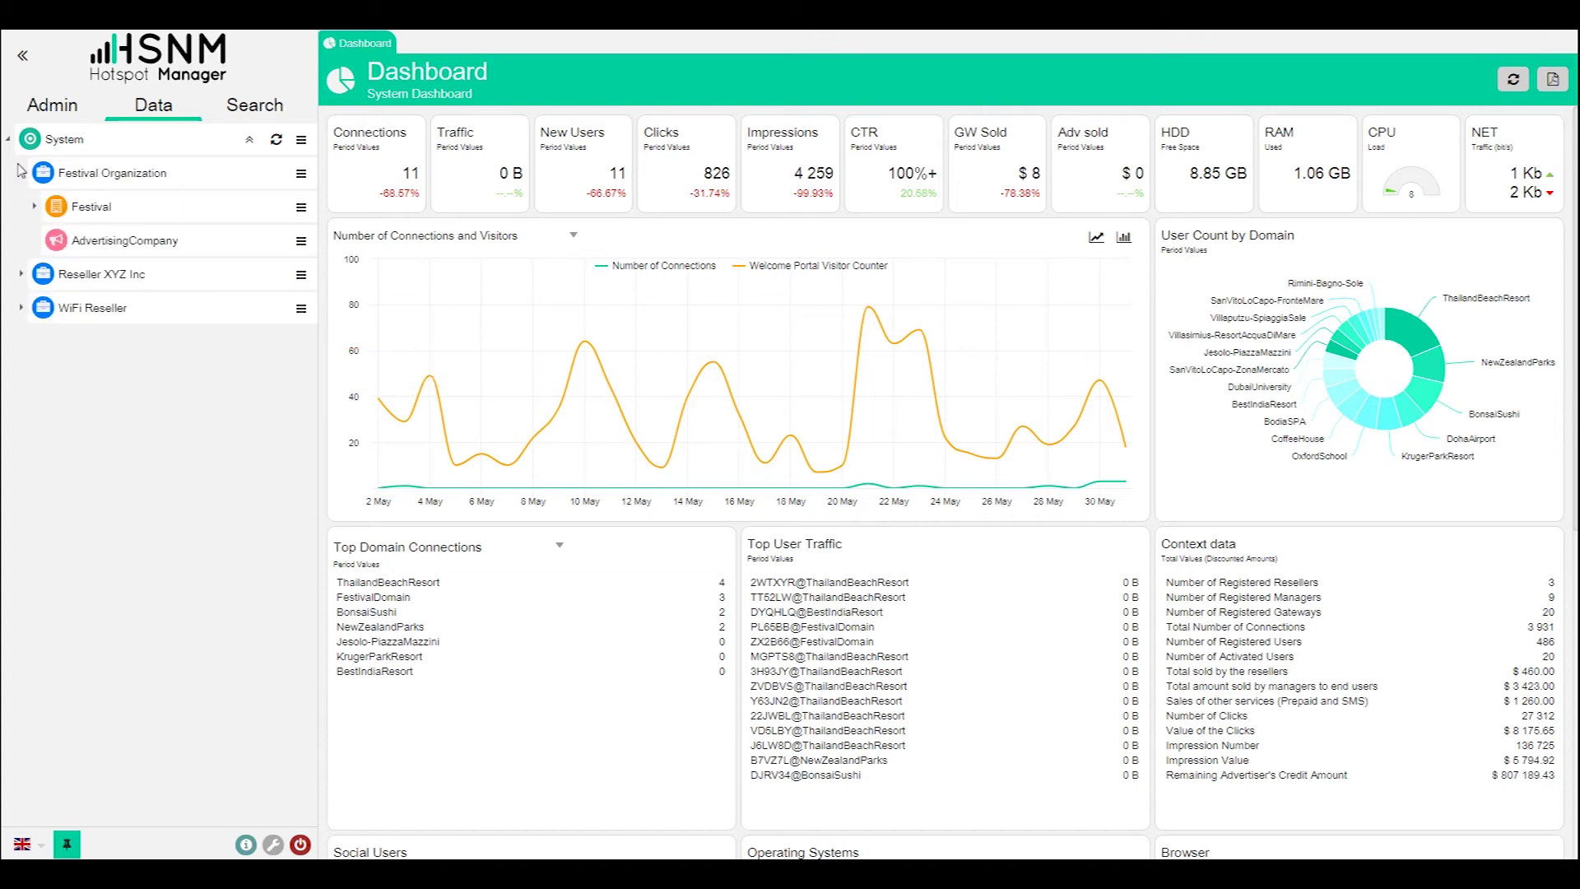
{"action": "left_click", "coordinate": [35, 207]}
{"action": "left_click", "coordinate": [47, 241]}
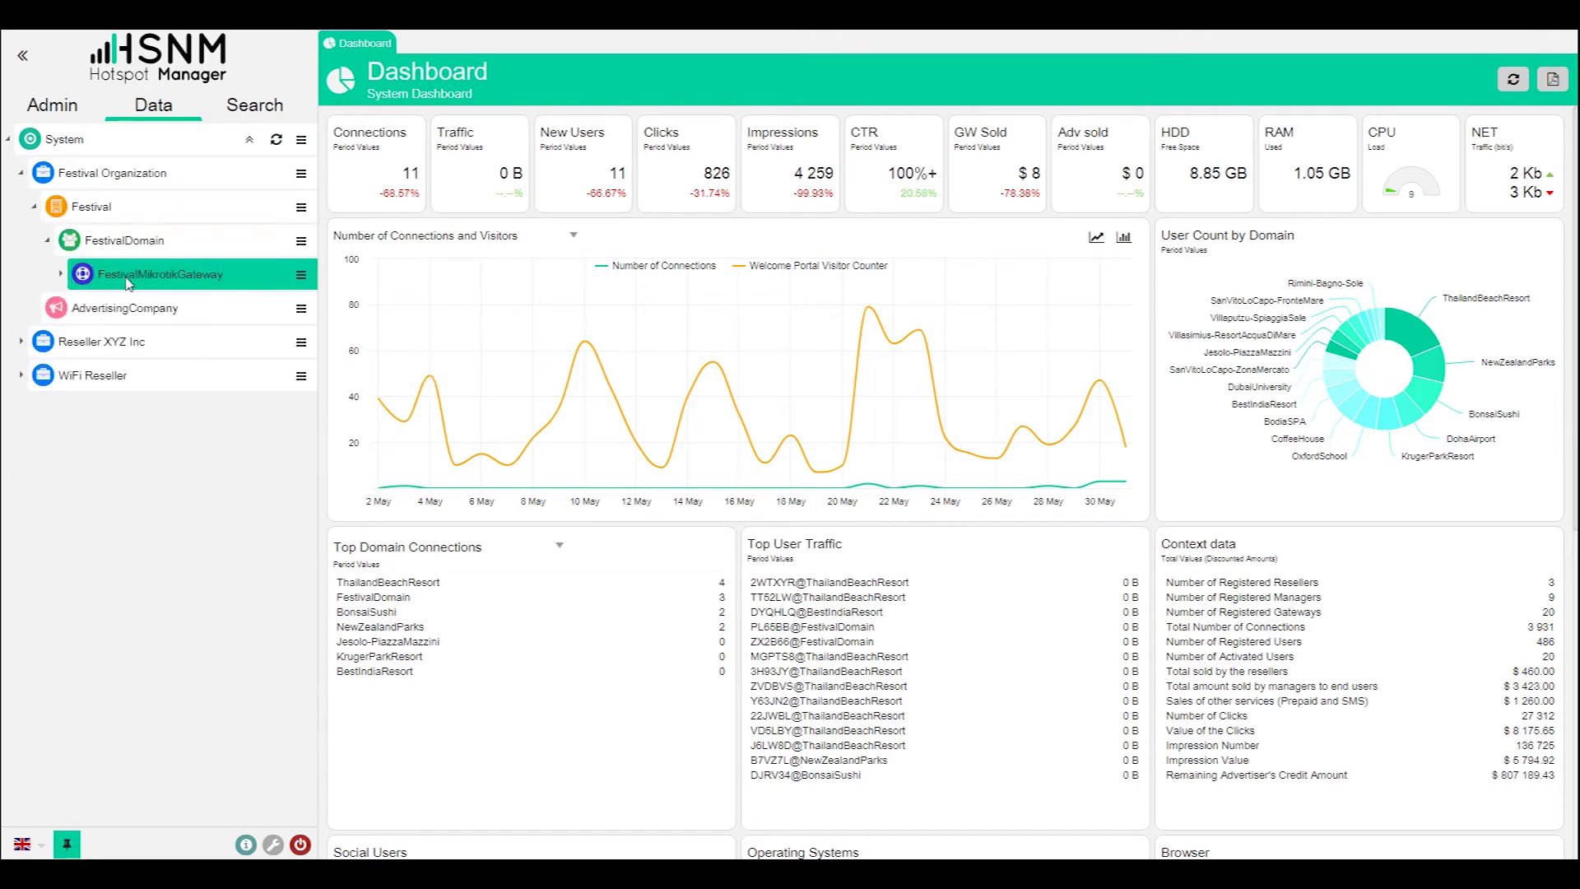
{"action": "left_click", "coordinate": [127, 283]}
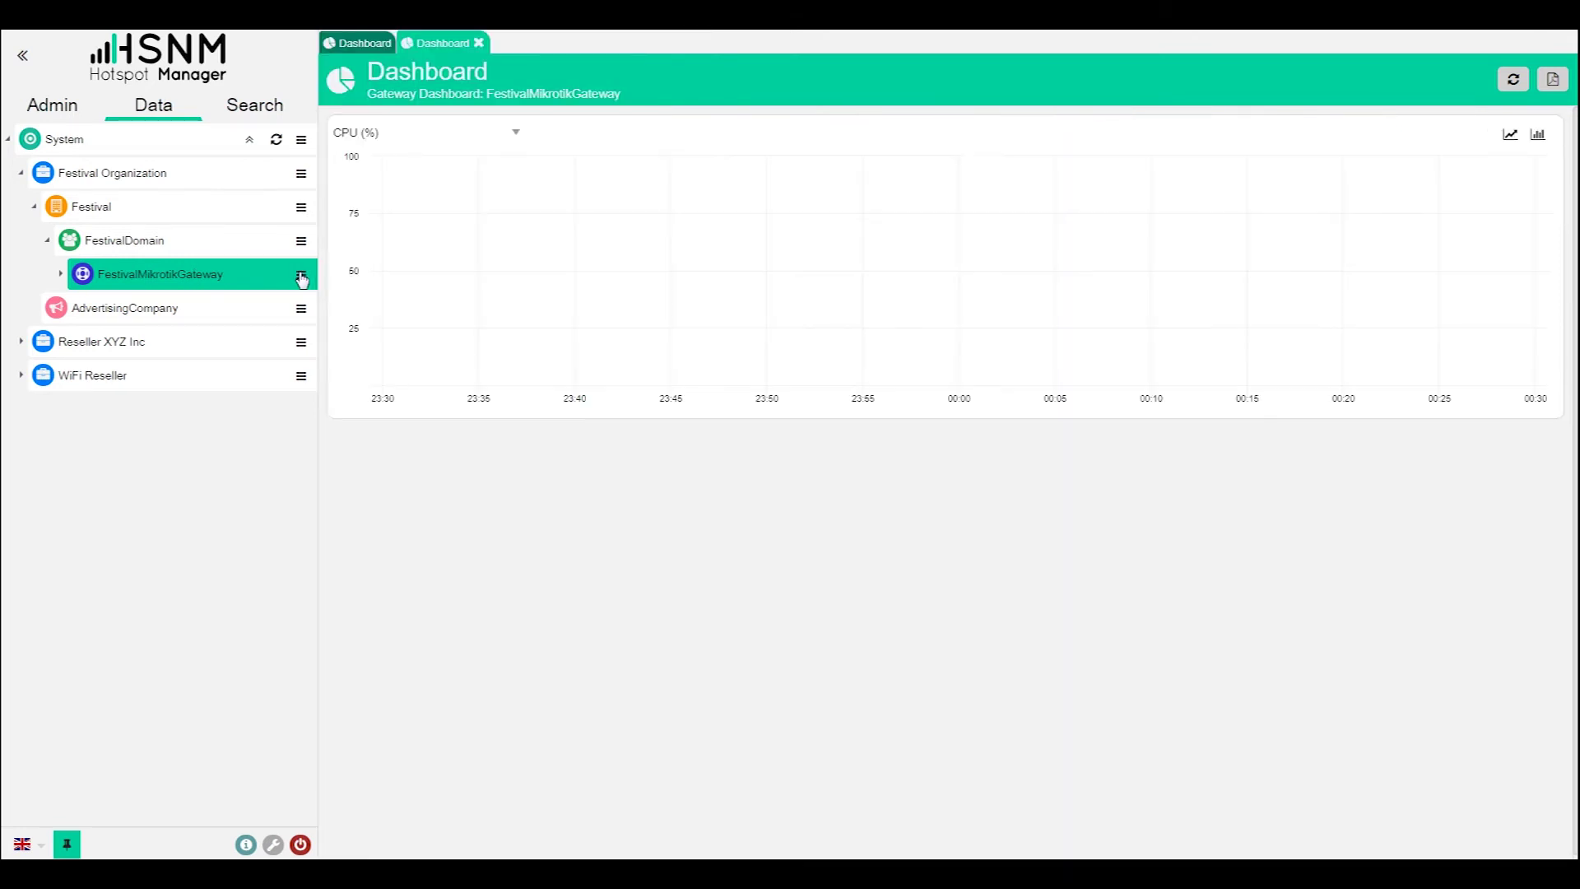
- Launch the gateway's welcome portal preview via User Interface Preview in its actions menu
{"action": "left_click", "coordinate": [300, 275]}
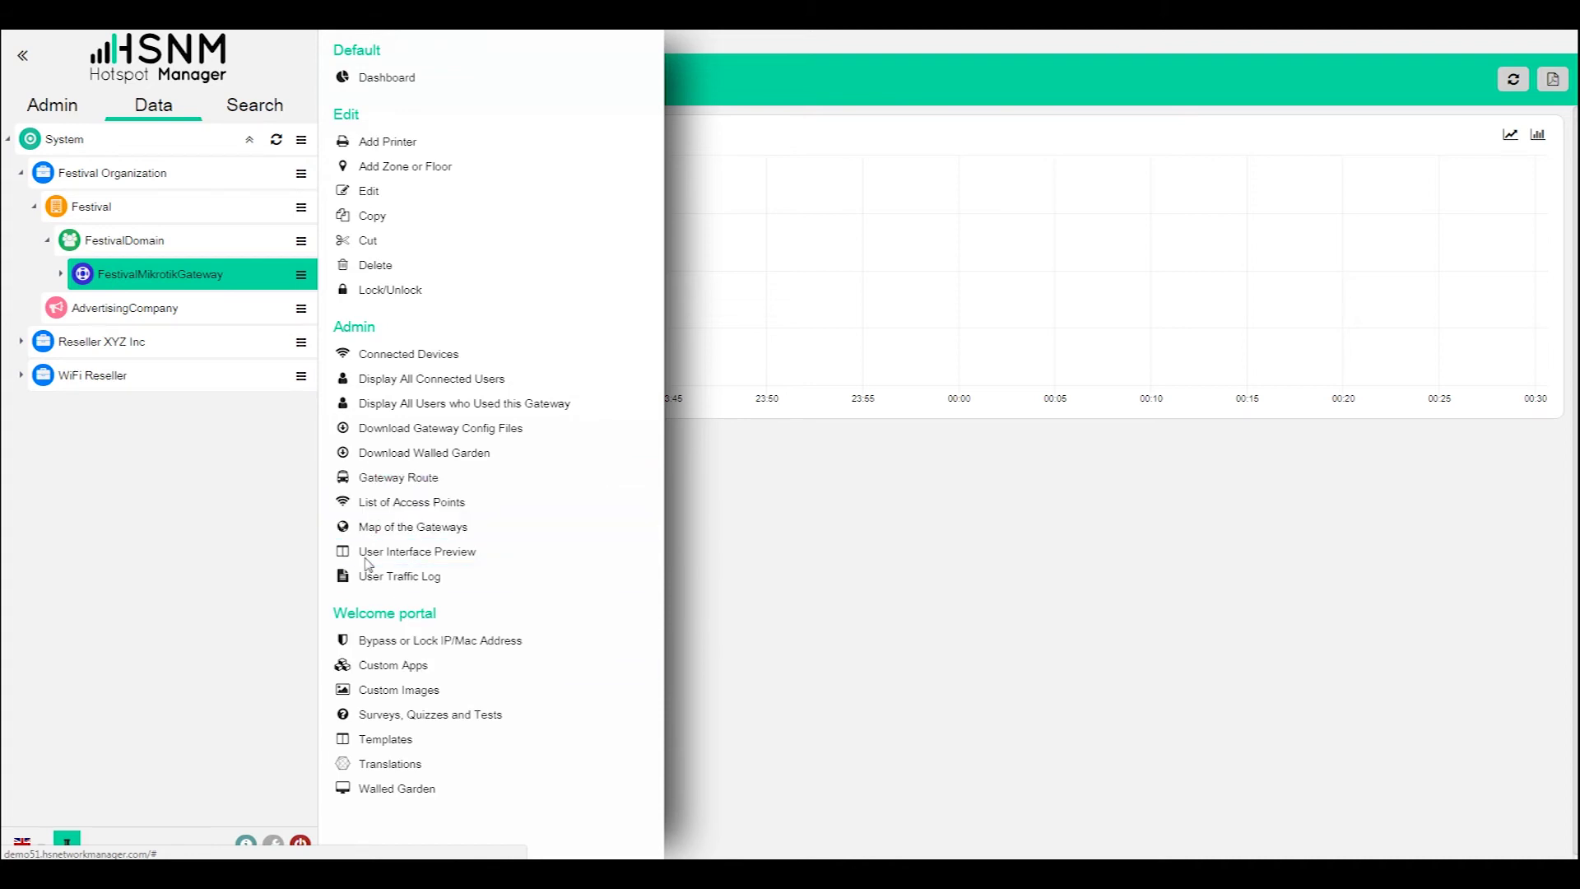
{"action": "left_click", "coordinate": [62, 278]}
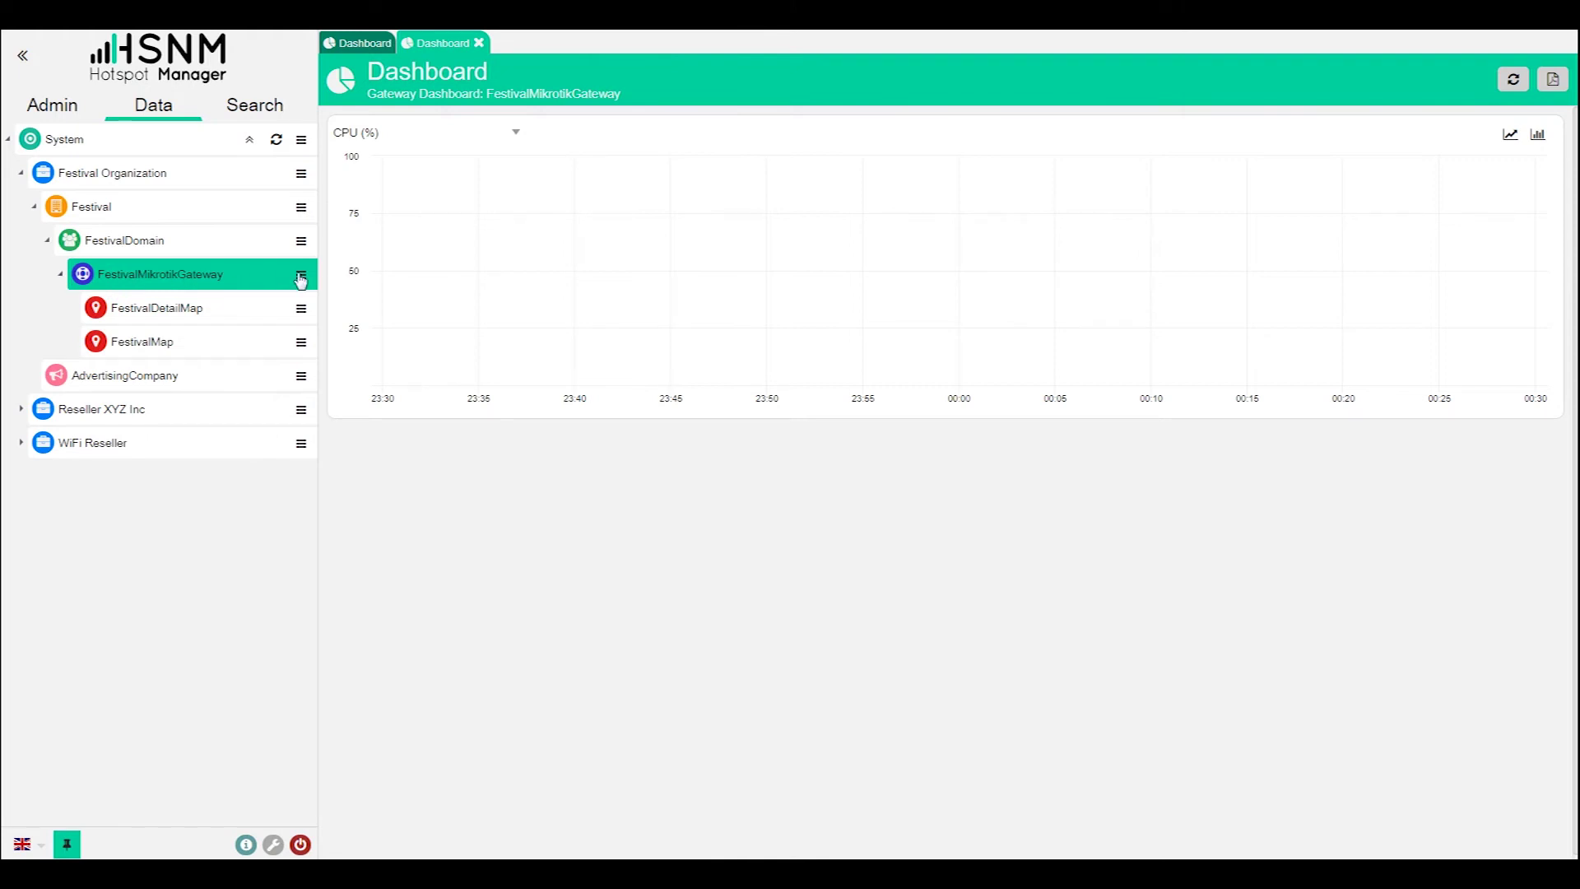
{"action": "left_click", "coordinate": [305, 277]}
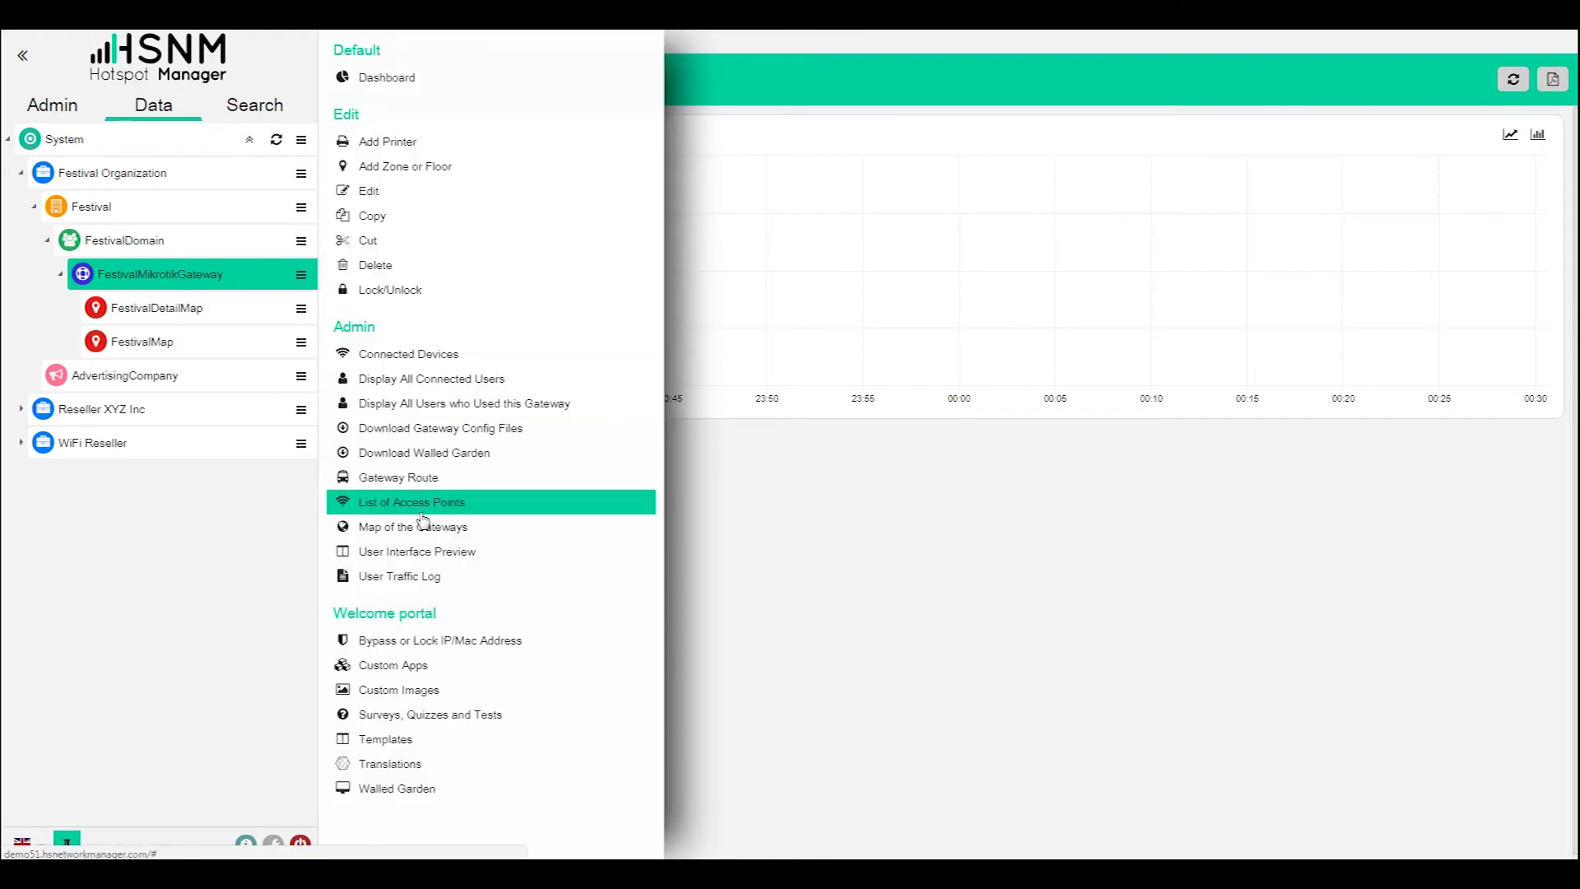
{"action": "left_click", "coordinate": [416, 550]}
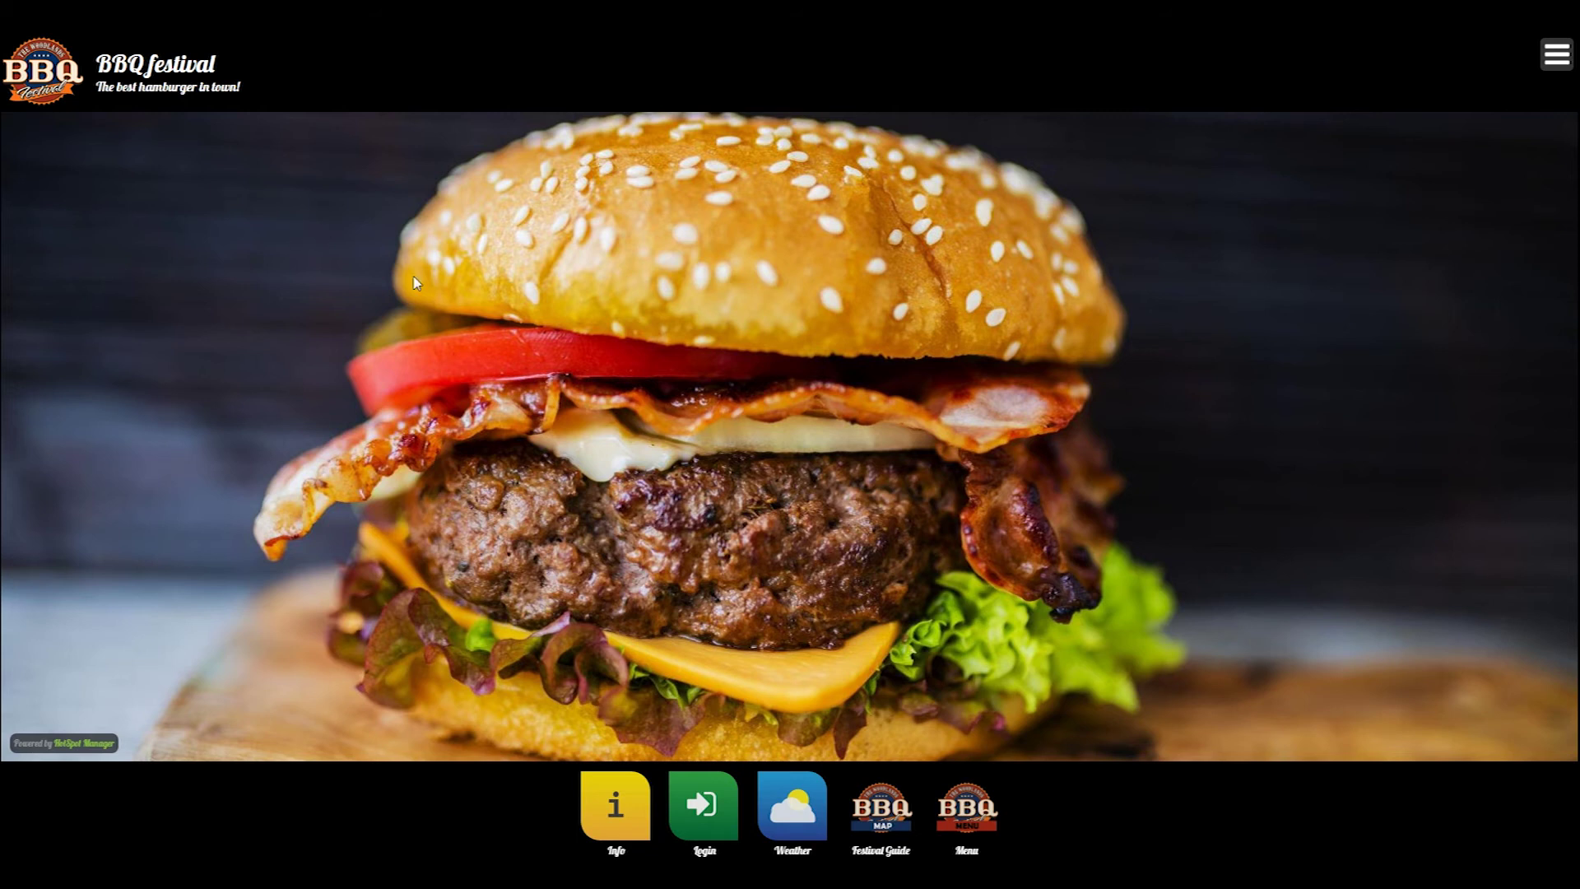
- Bring up the Register yourself form and read the privacy policy
{"action": "left_click", "coordinate": [719, 810]}
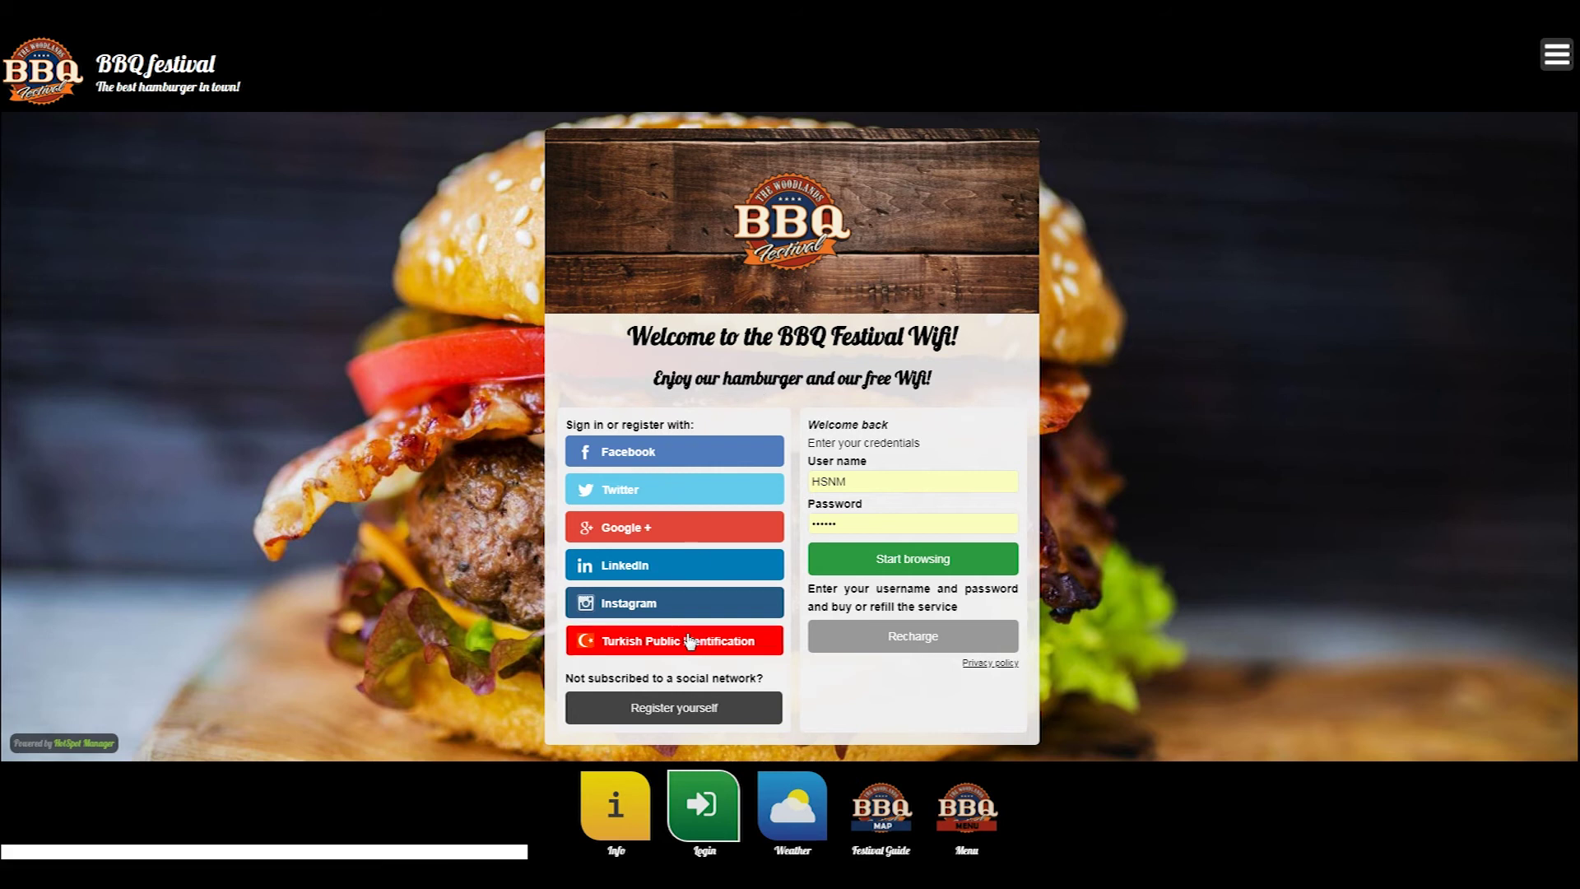
{"action": "left_click", "coordinate": [675, 708]}
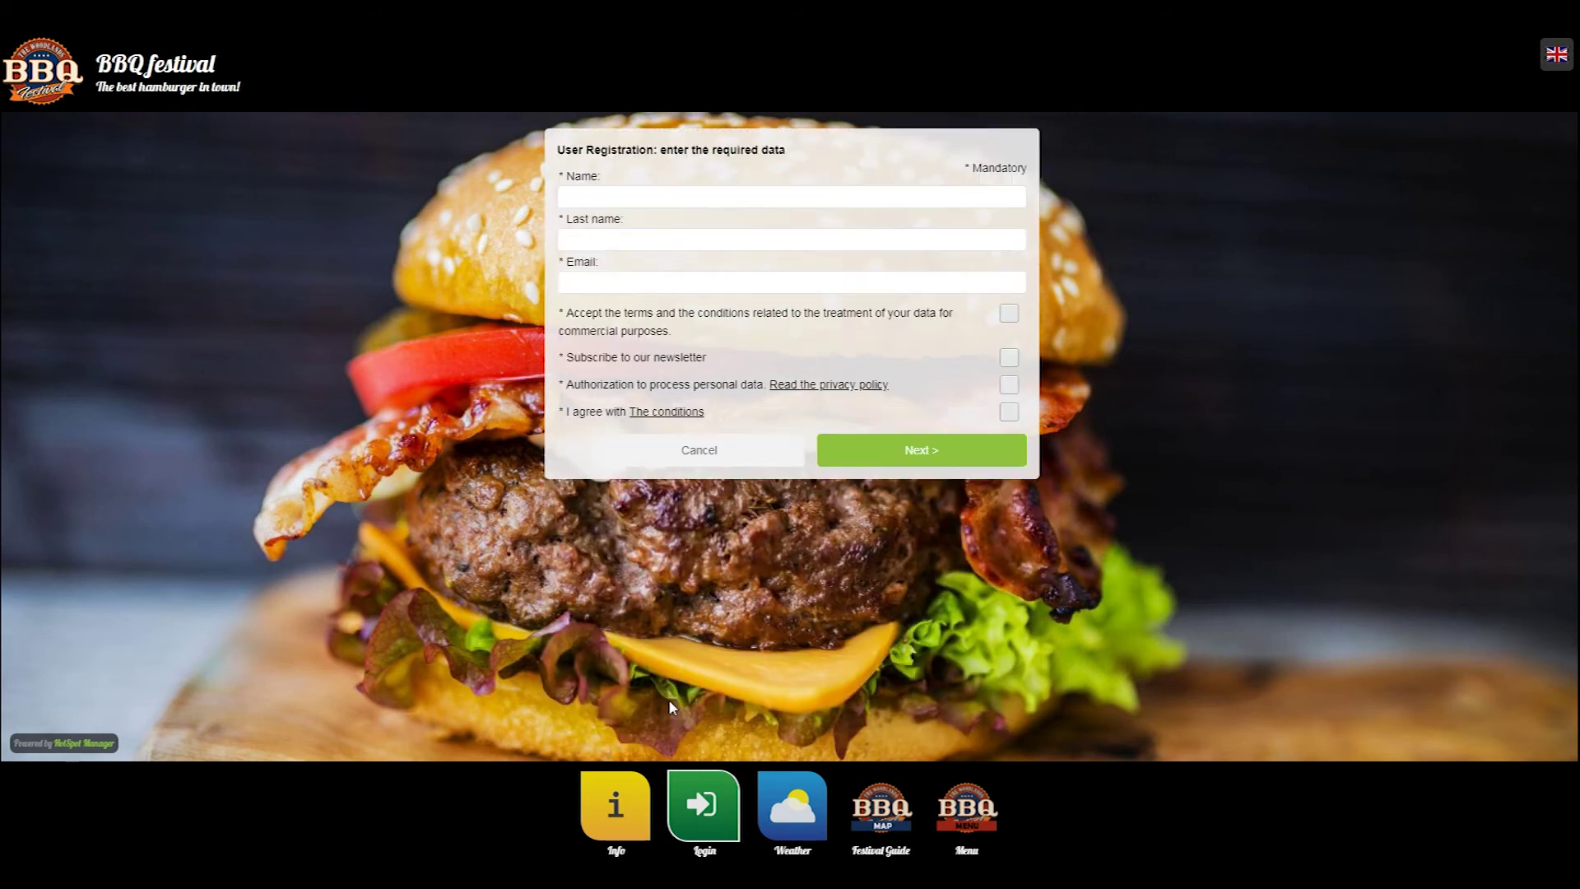
{"action": "left_click", "coordinate": [680, 344]}
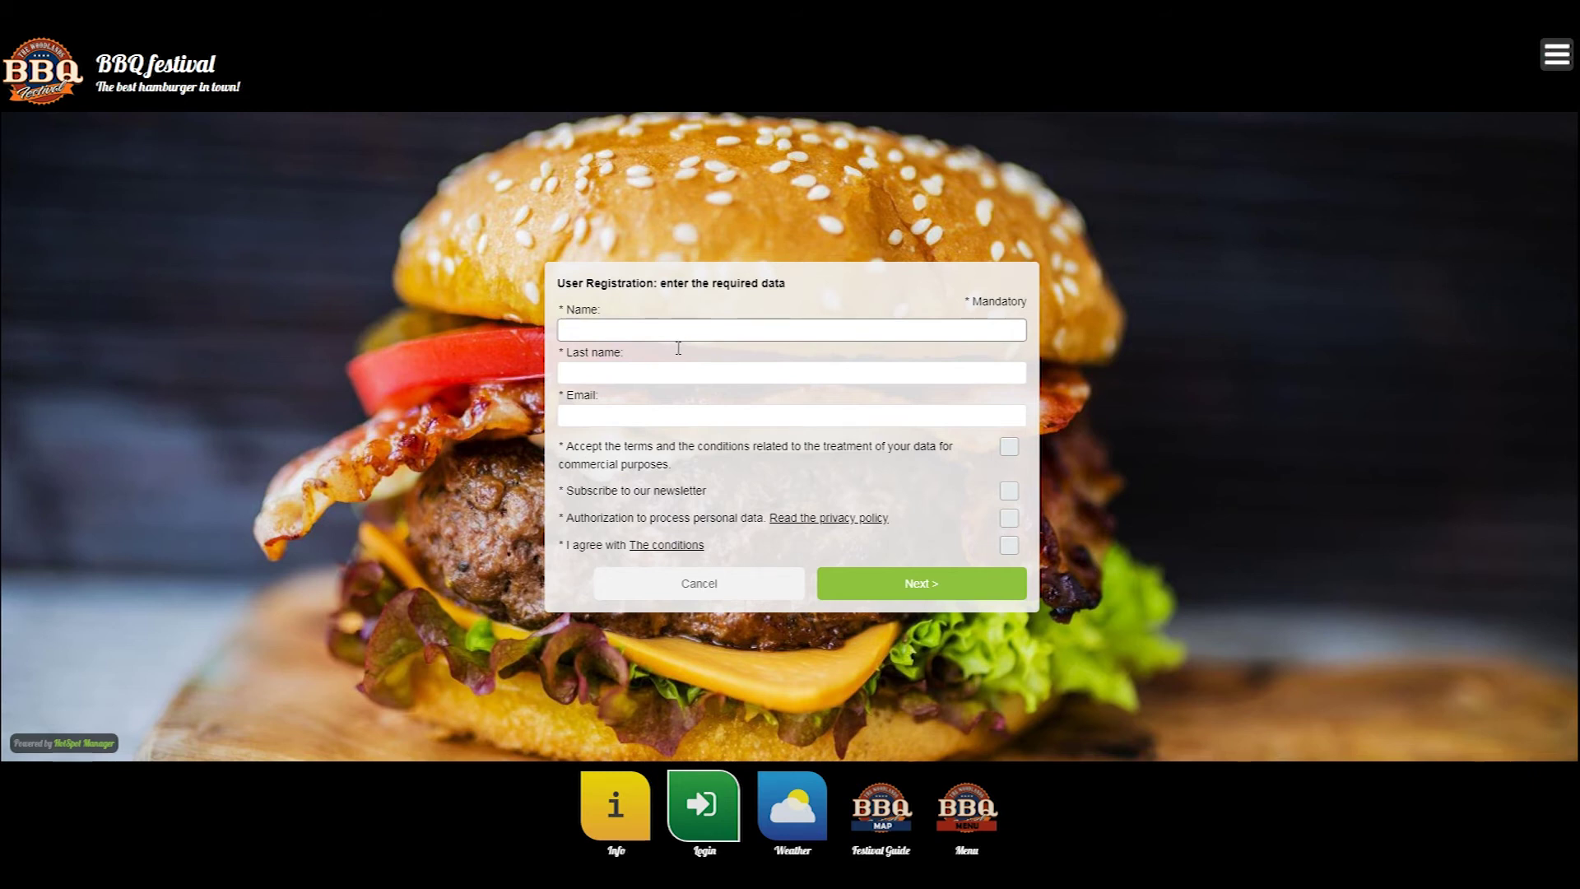
{"action": "left_click", "coordinate": [1032, 438]}
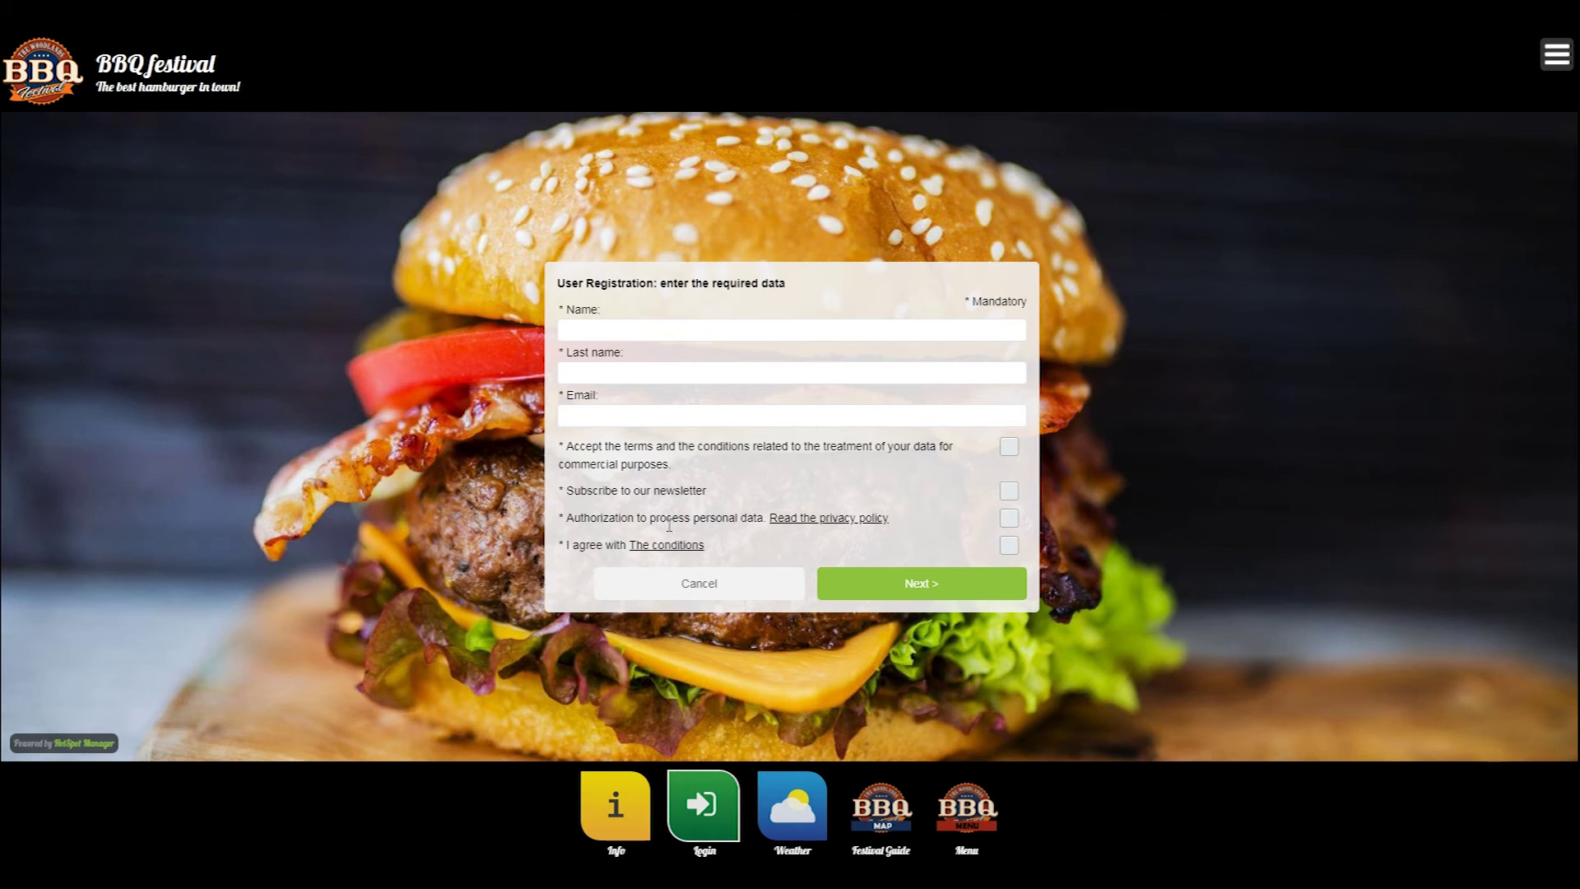
{"action": "left_click", "coordinate": [804, 519]}
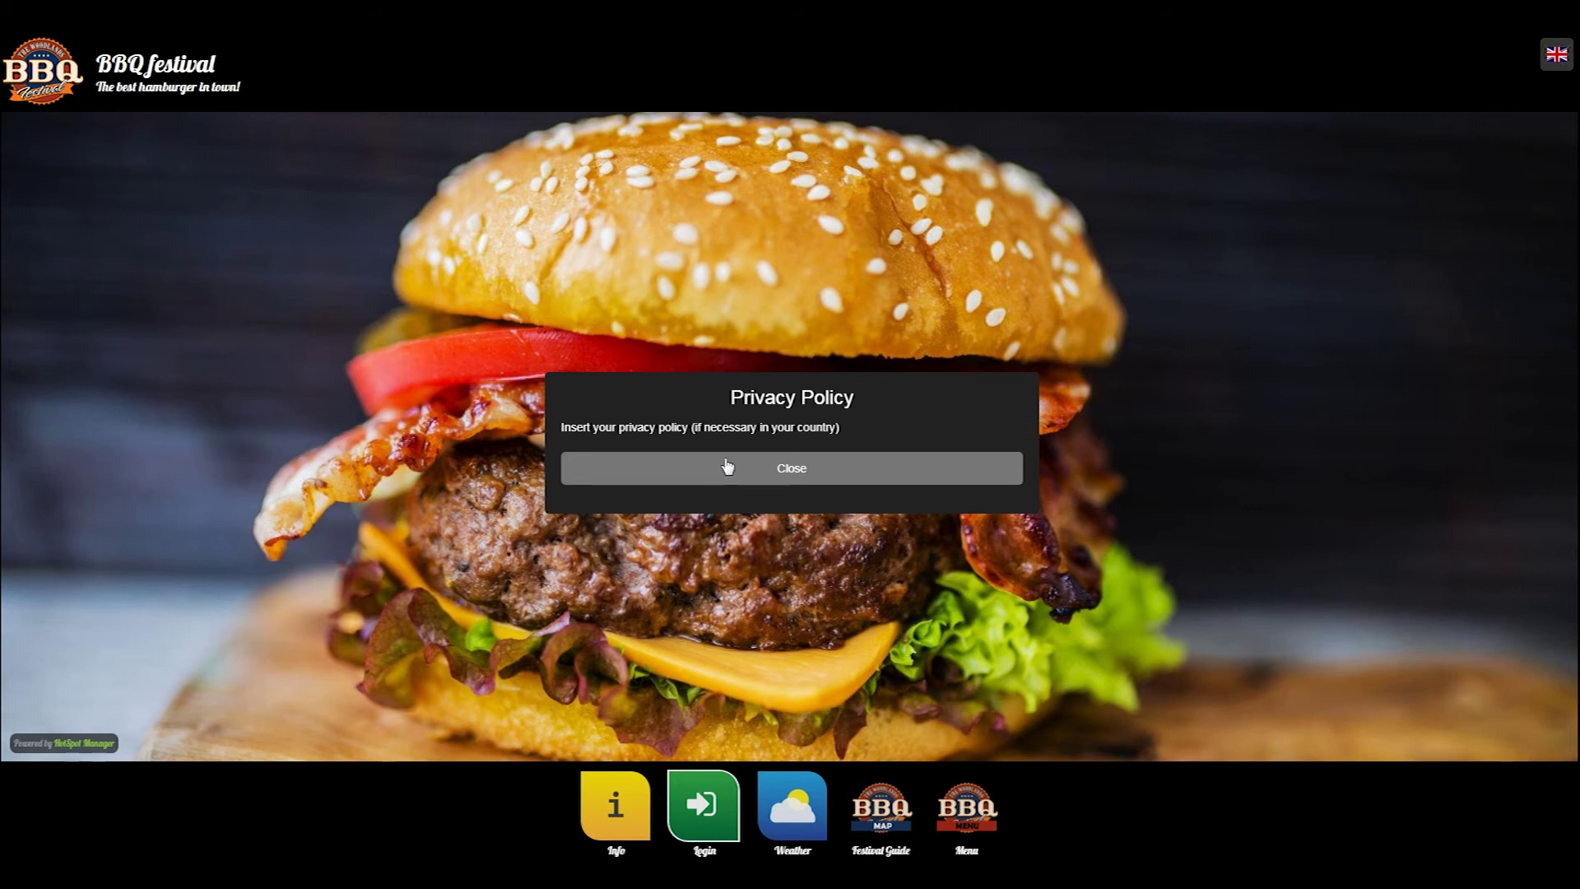
{"action": "left_click", "coordinate": [770, 470]}
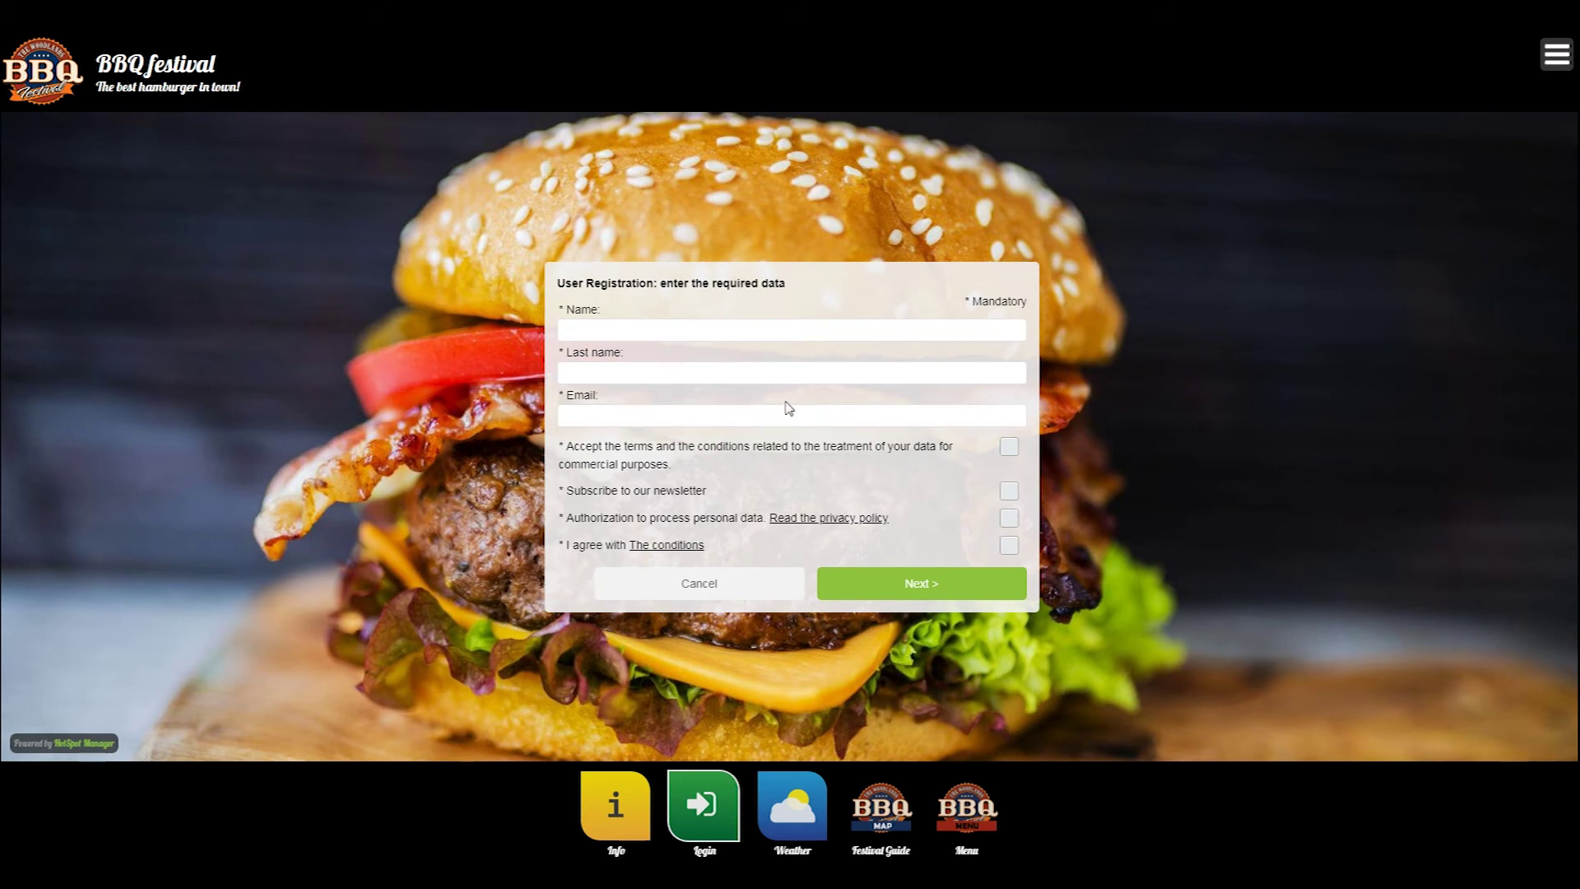
- Tick the Authorization and I agree boxes, reviewing the terms and privacy policy again
{"action": "left_click", "coordinate": [861, 413]}
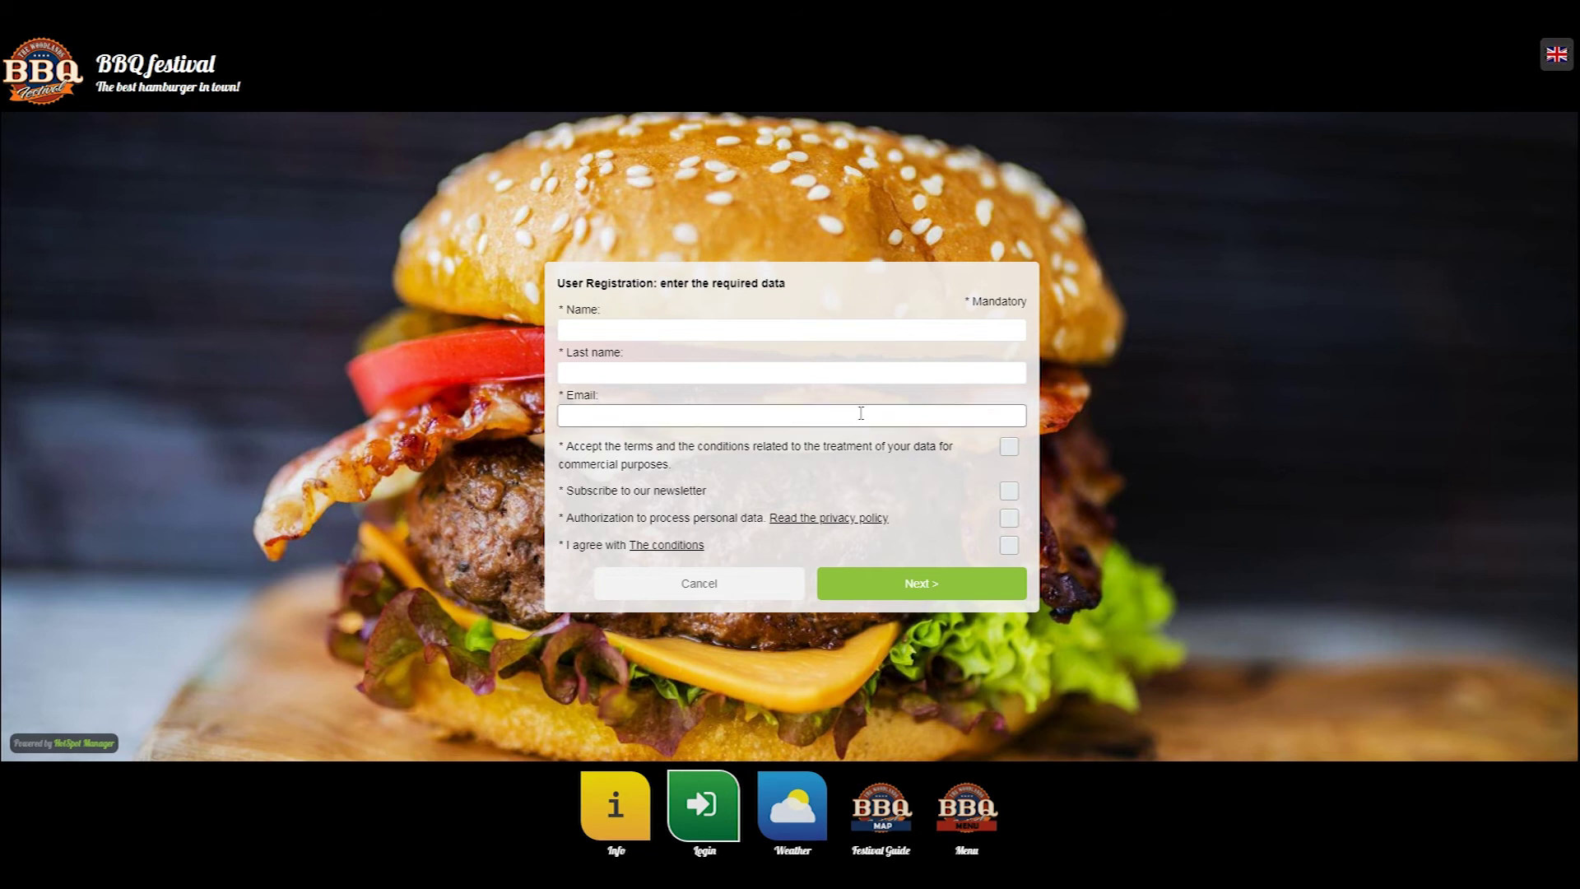
{"action": "left_click", "coordinate": [813, 500]}
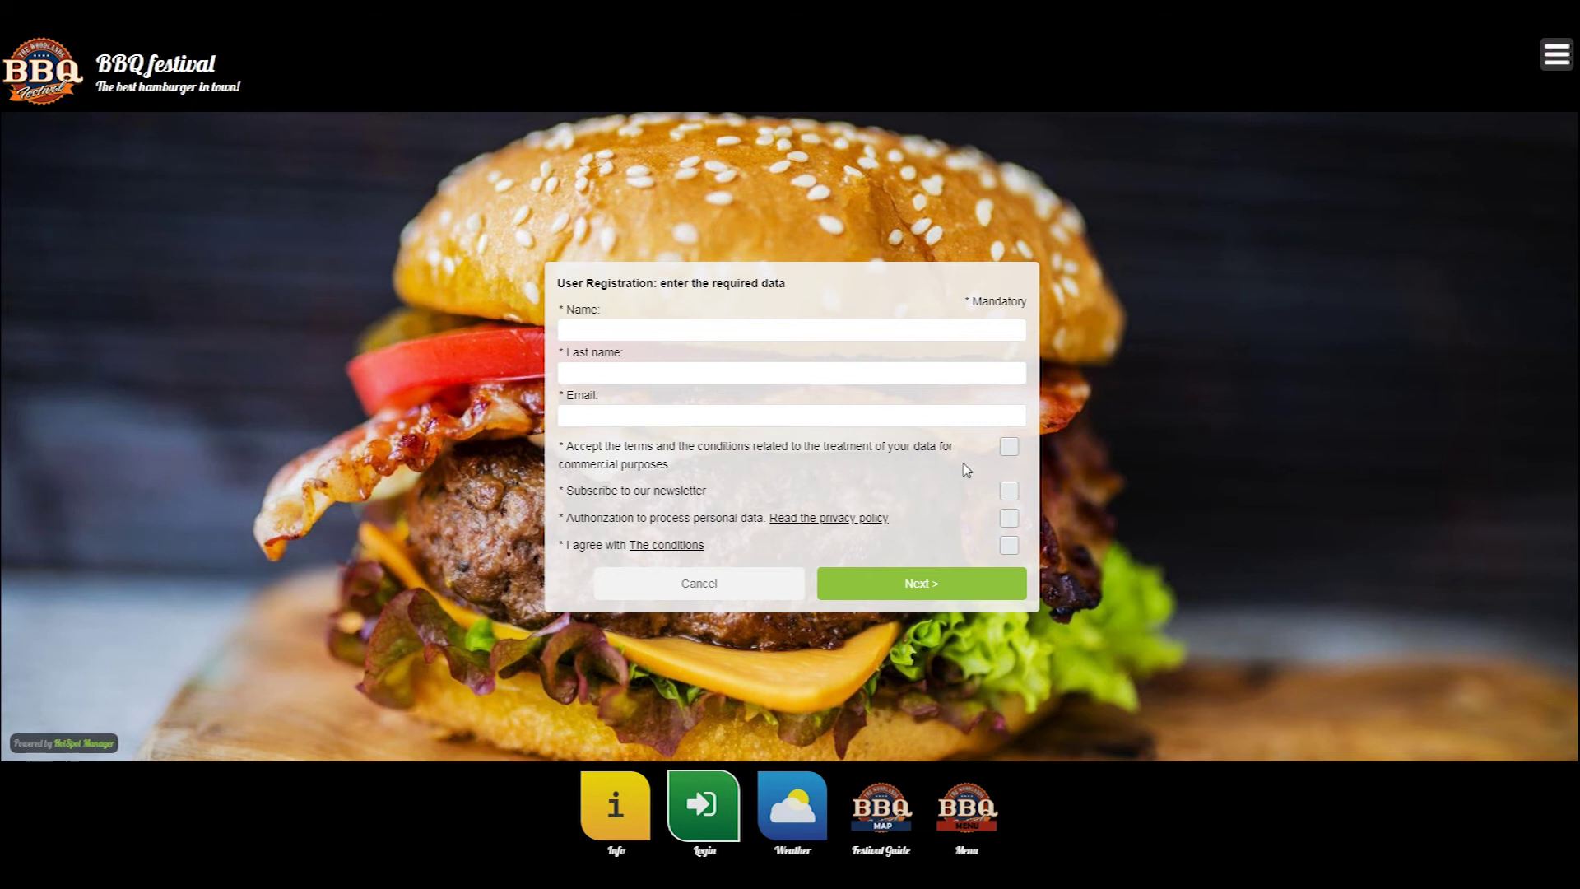
{"action": "left_click", "coordinate": [1012, 519]}
{"action": "left_click", "coordinate": [1009, 546]}
{"action": "left_click", "coordinate": [666, 546]}
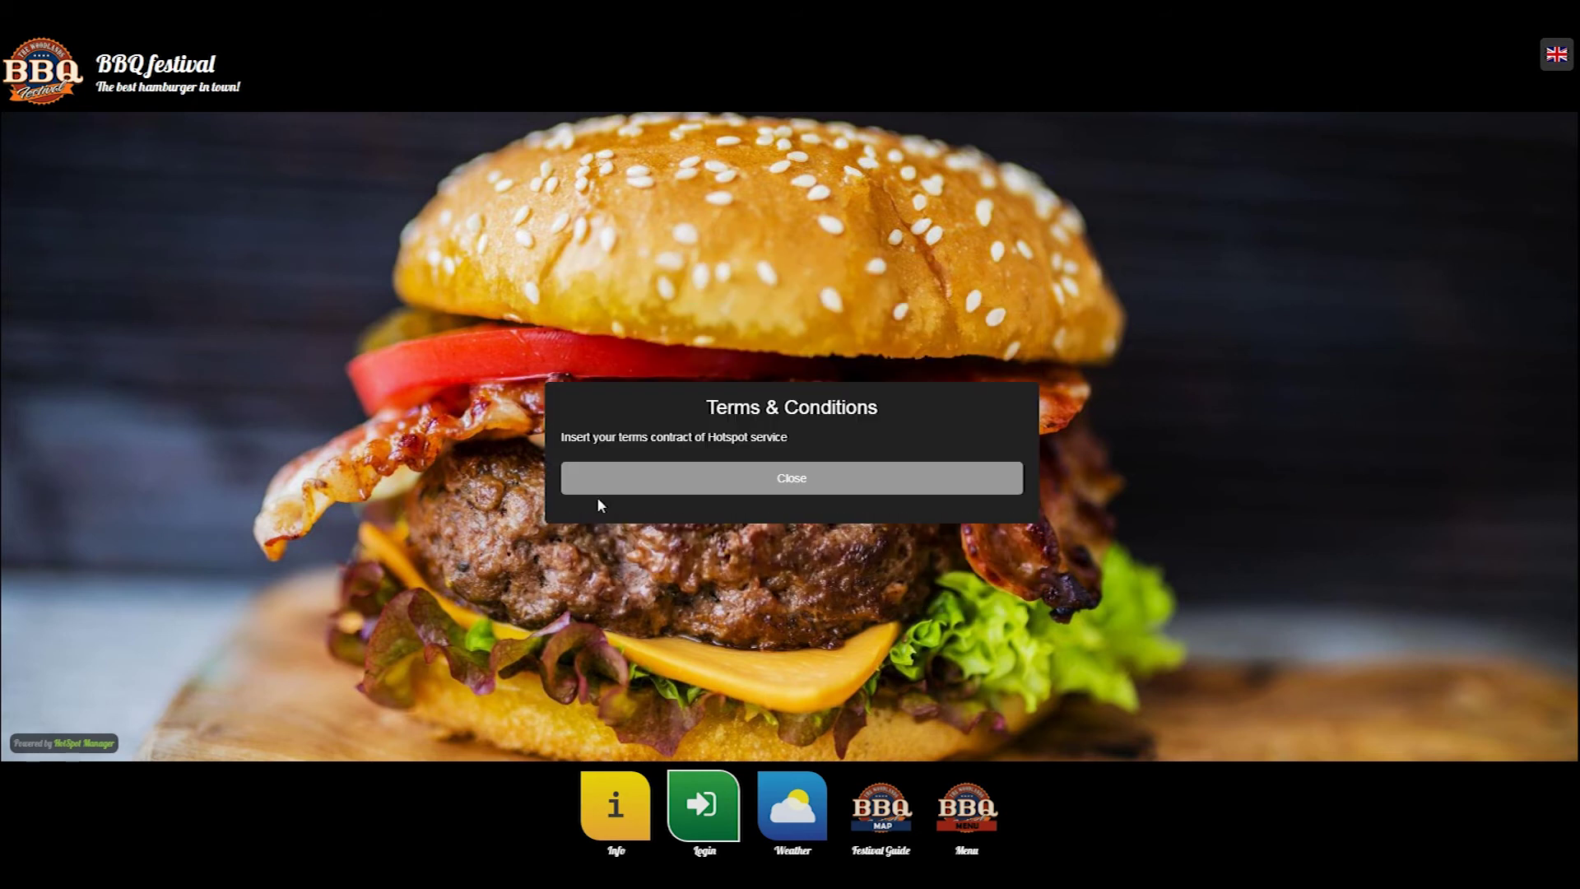
{"action": "left_click", "coordinate": [809, 492]}
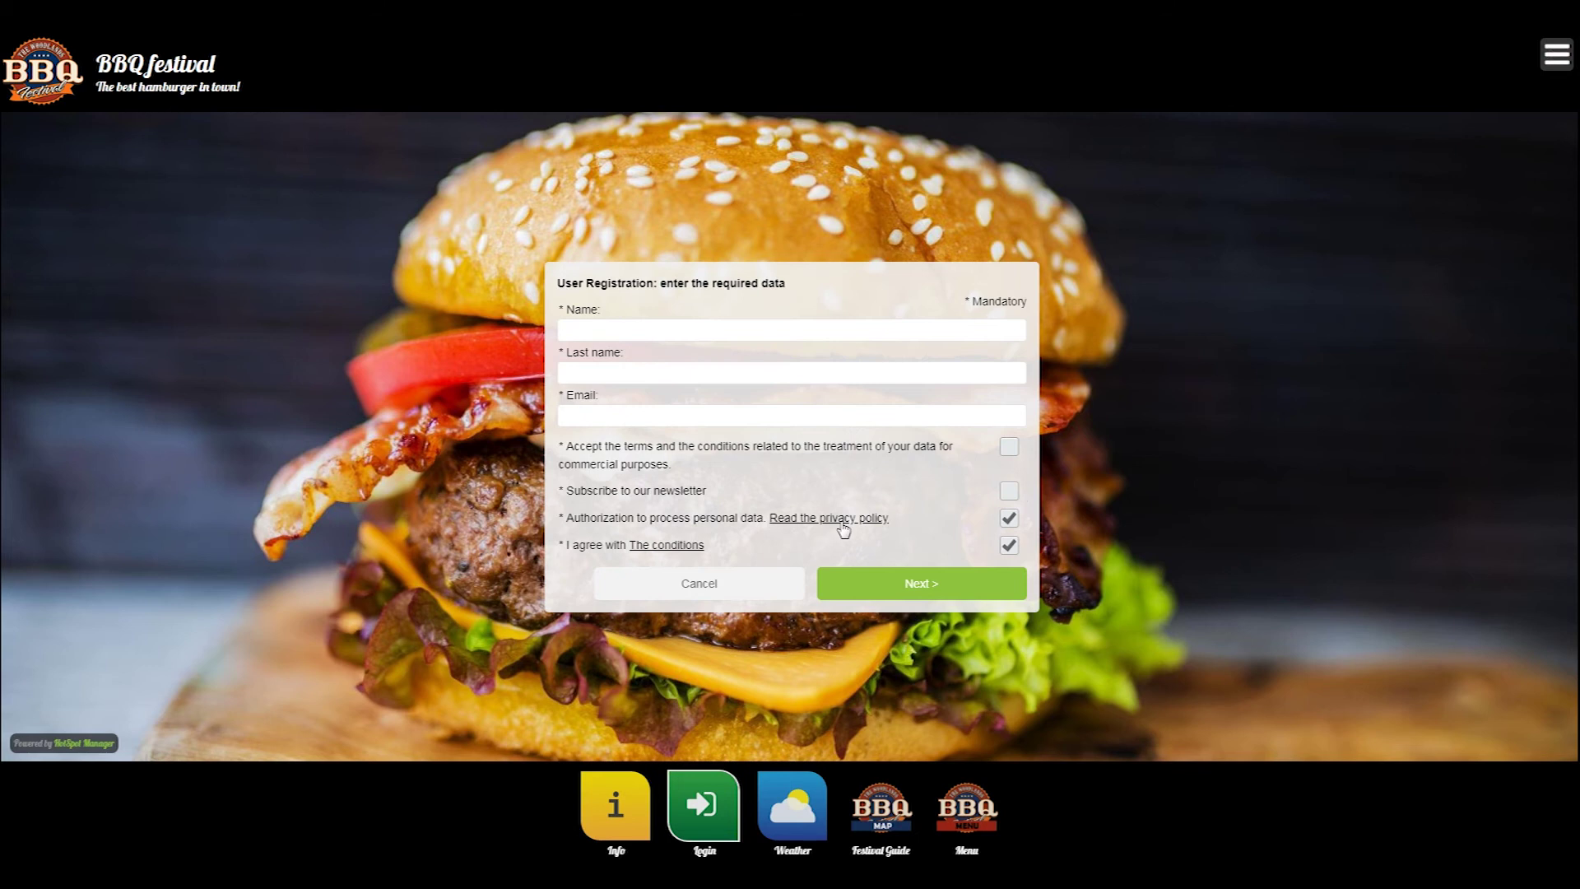
{"action": "left_click", "coordinate": [843, 520]}
{"action": "left_click", "coordinate": [838, 479]}
- Fill in the first name, last name and e-mail address fields and submit the registration
{"action": "left_click", "coordinate": [700, 331]}
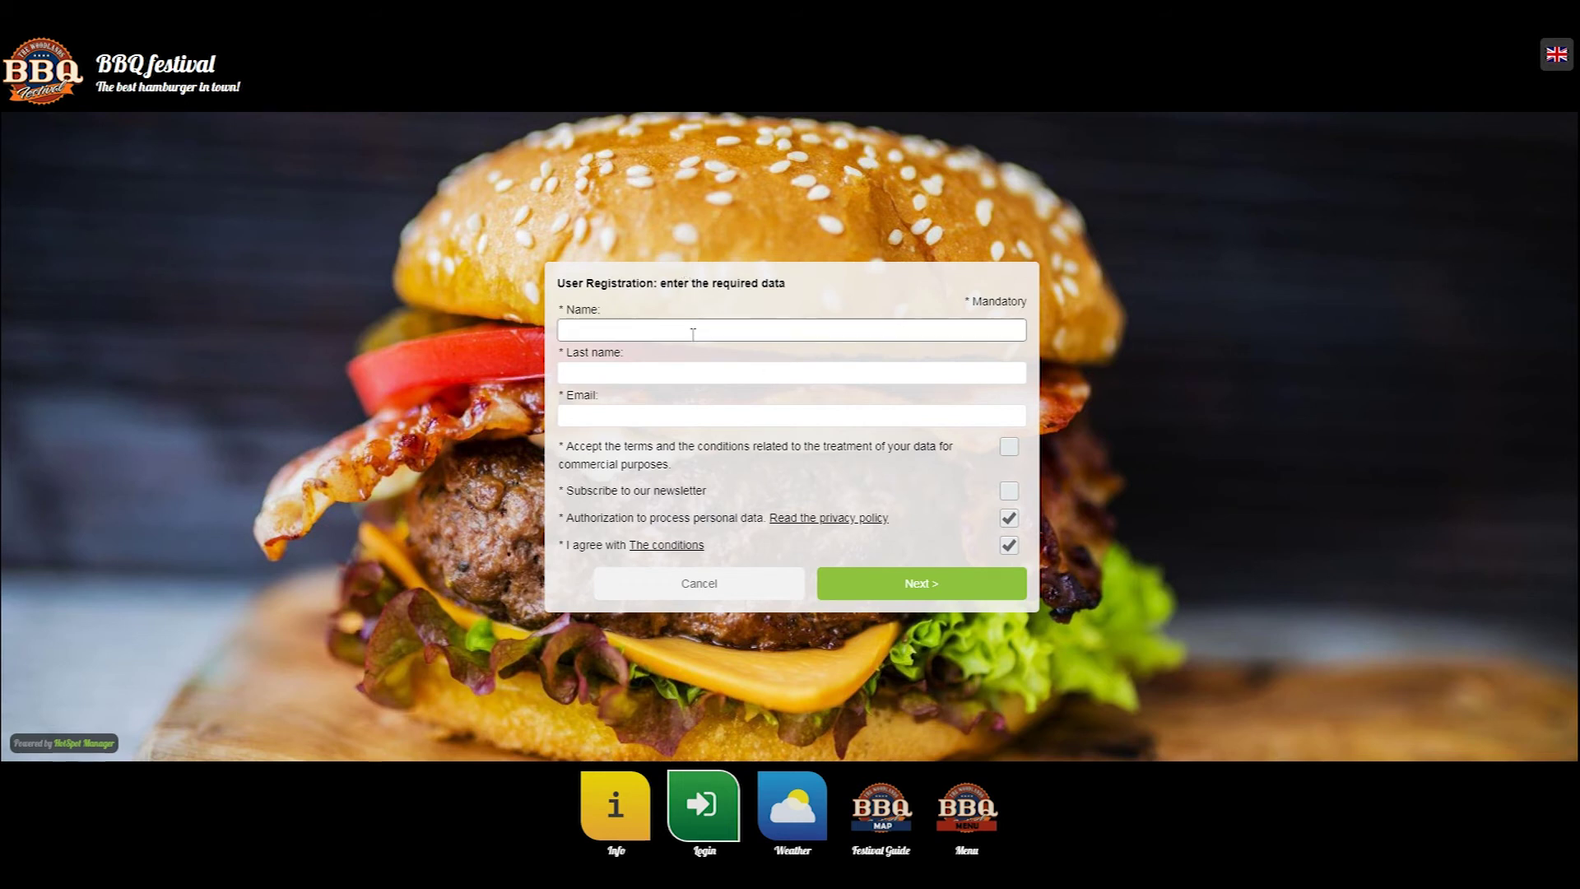
{"action": "type", "text": "dasasd"}
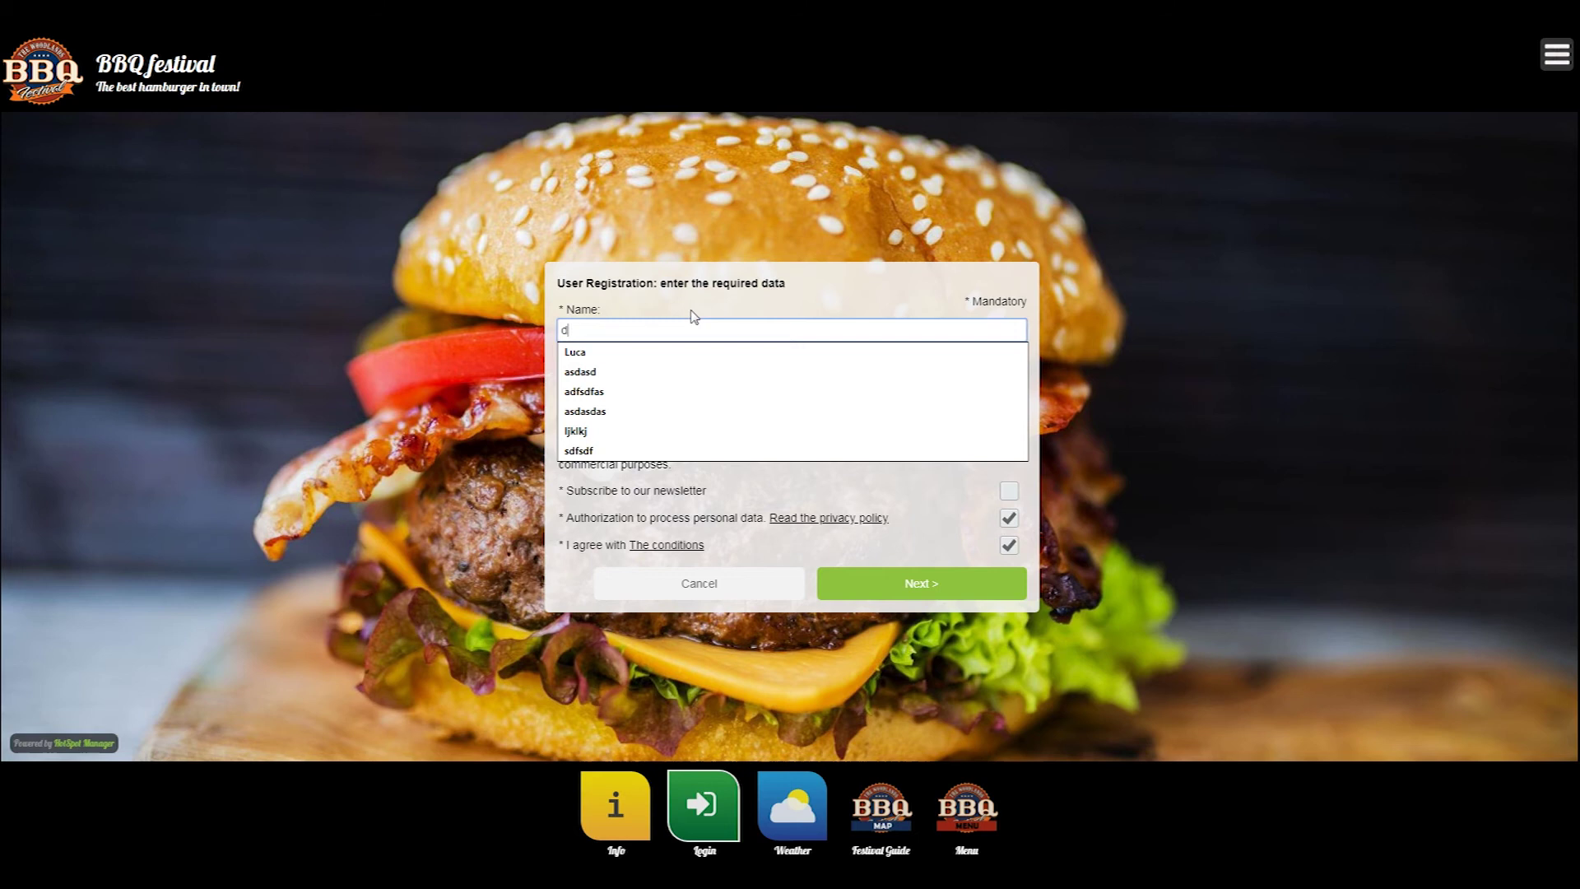
{"action": "key", "text": "Tab"}
{"action": "type", "text": "asdasd"}
{"action": "key", "text": "Tab"}
{"action": "type", "text": "adasd@asdasd.com"}
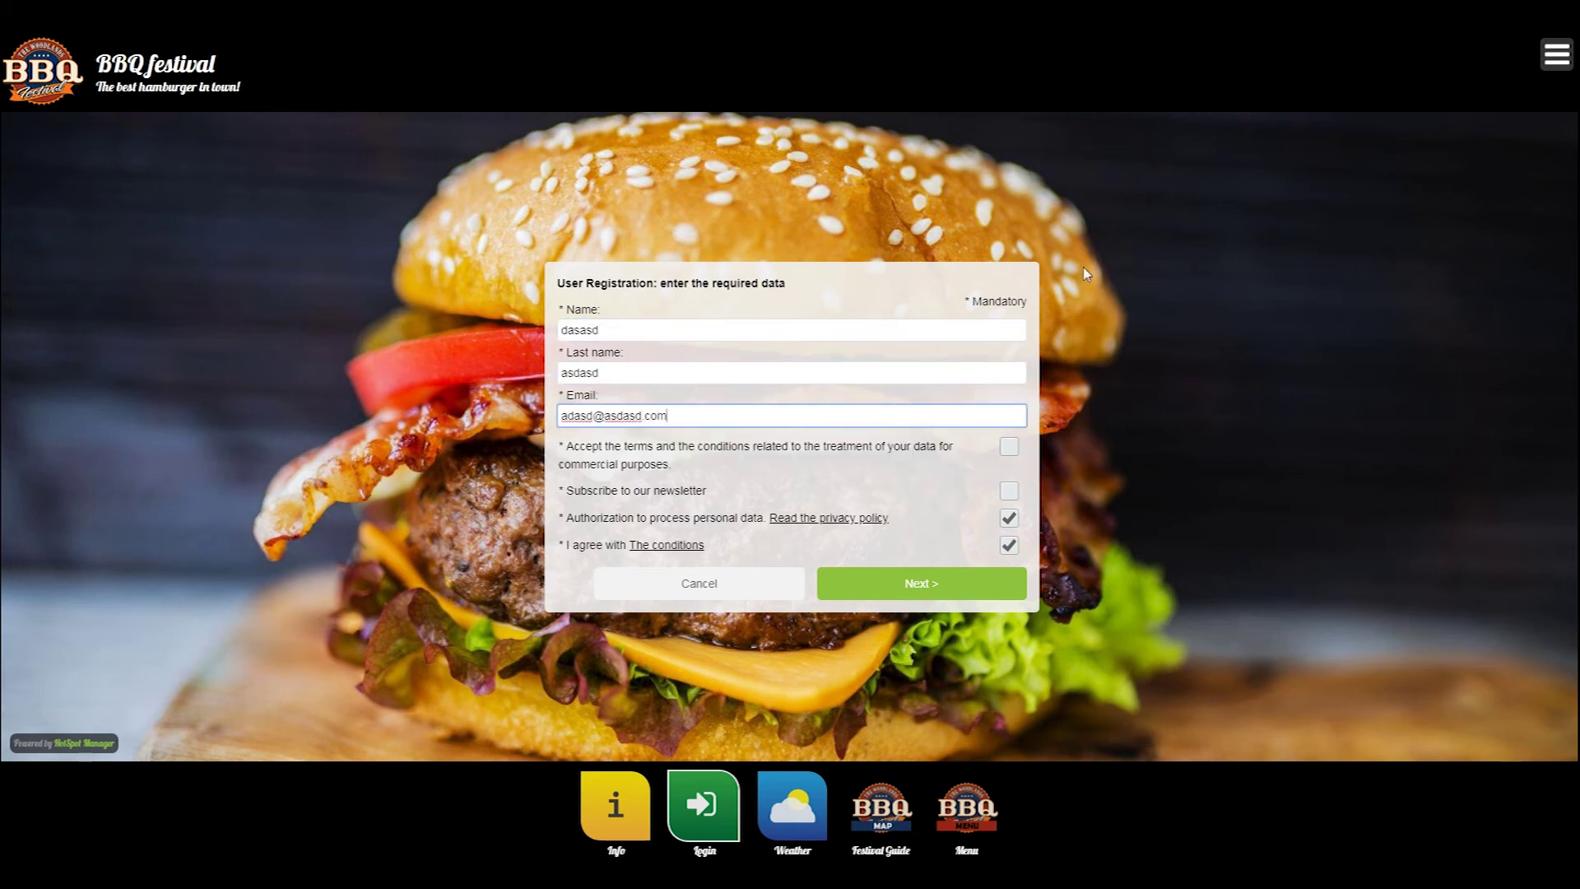
{"action": "left_click", "coordinate": [923, 583]}
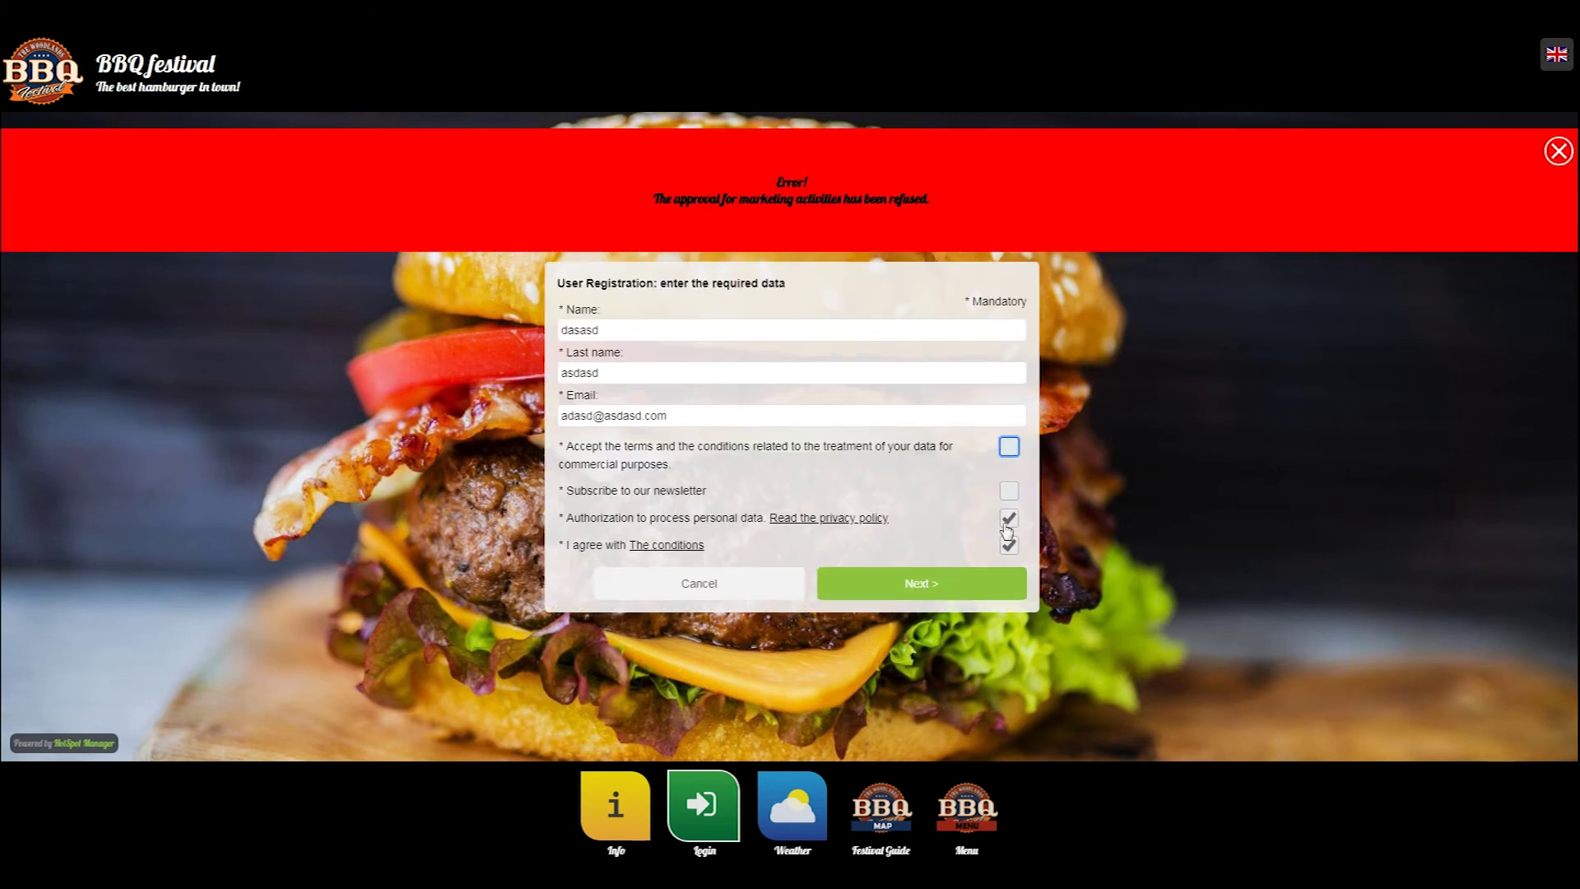
- Tick the newsletter and commercial-use consents and resubmit to get connected
{"action": "left_click", "coordinate": [1009, 491]}
{"action": "left_click", "coordinate": [1009, 446]}
{"action": "left_click", "coordinate": [858, 585]}
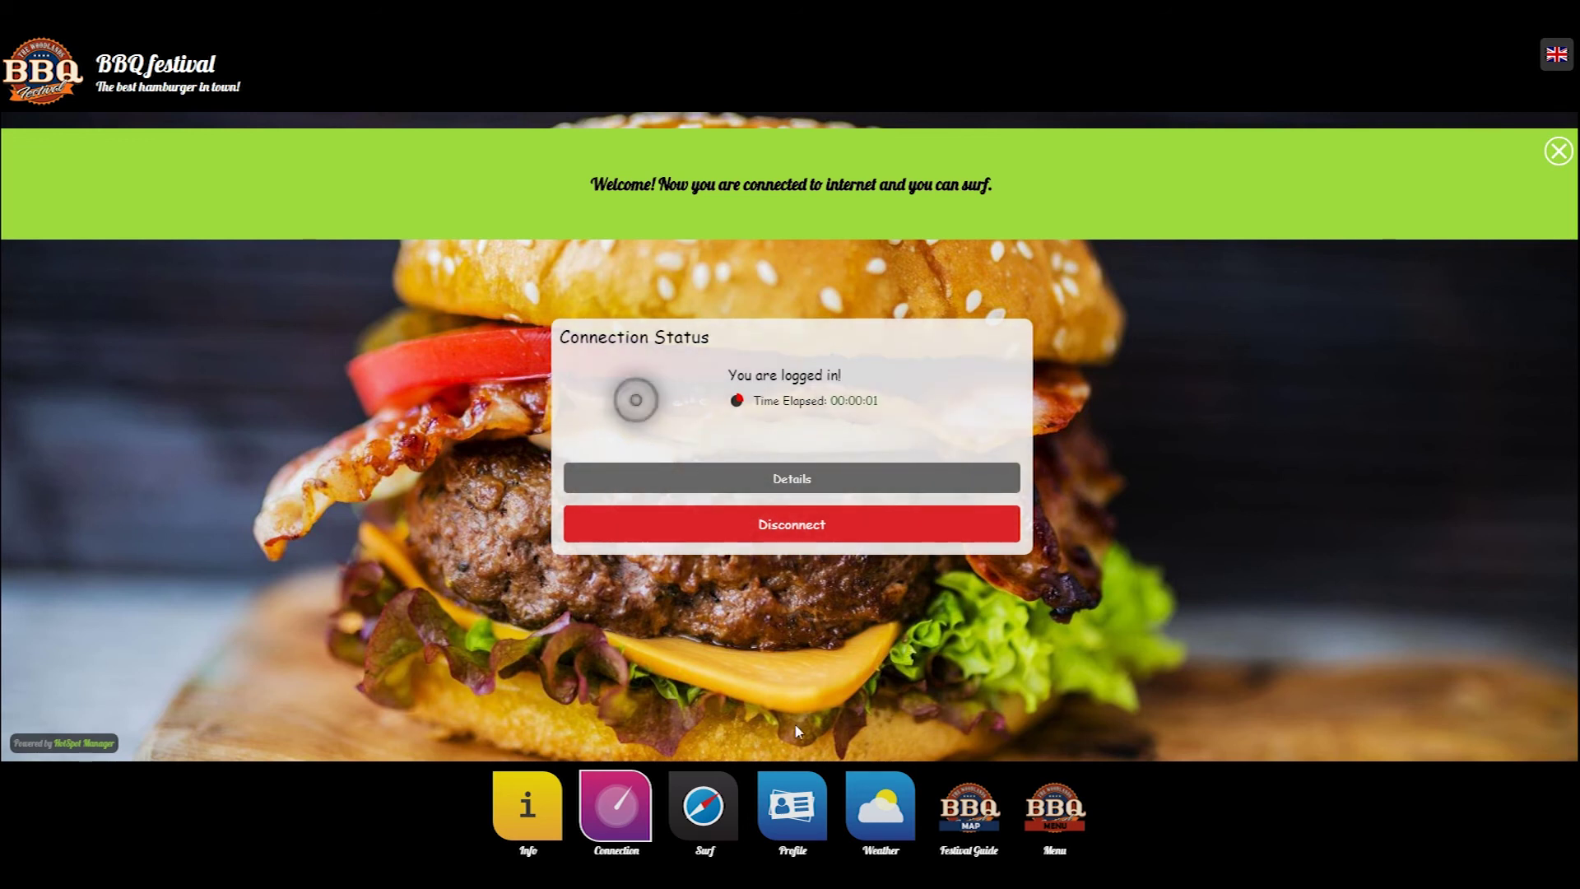
- Open the logged-in user's Change profile form from the profile options list
{"action": "left_click", "coordinate": [790, 786]}
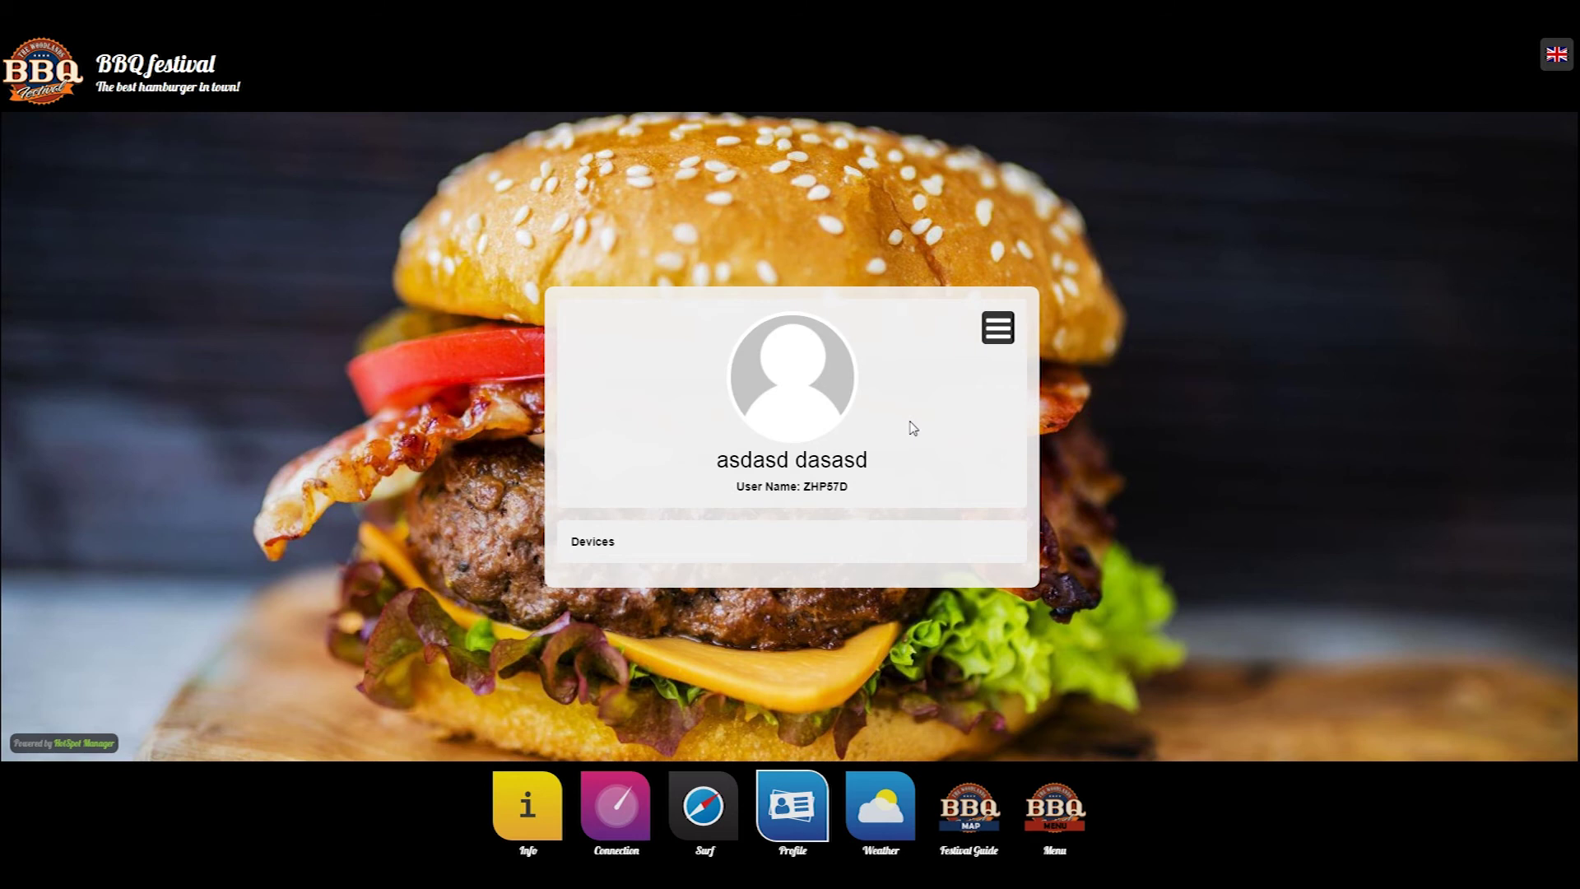
{"action": "mouse_move", "coordinate": [813, 461]}
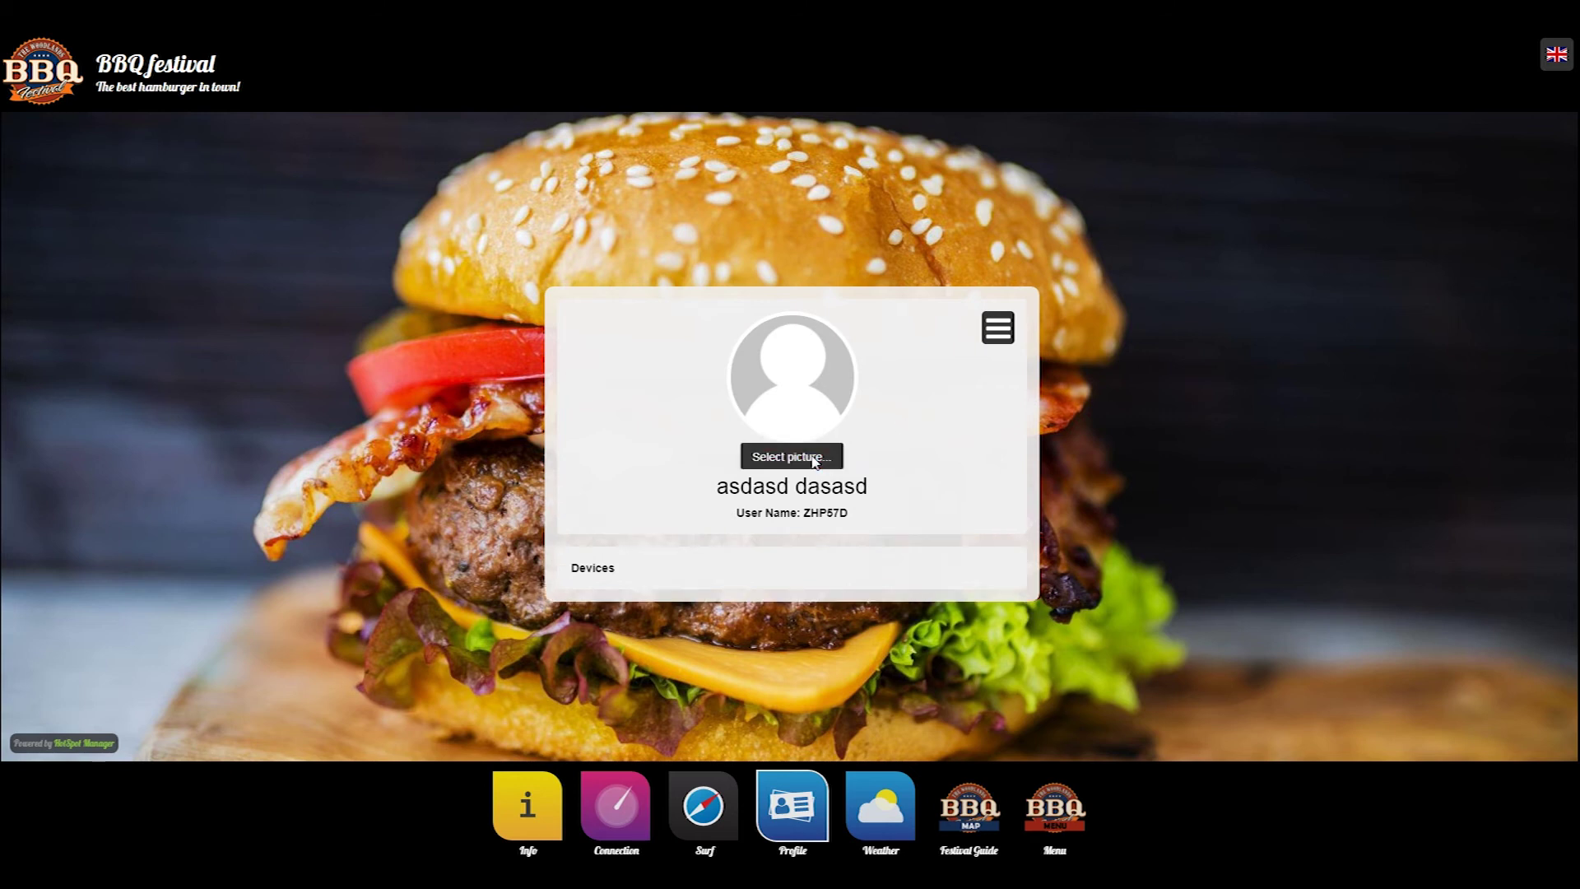
{"action": "left_click", "coordinate": [1009, 338]}
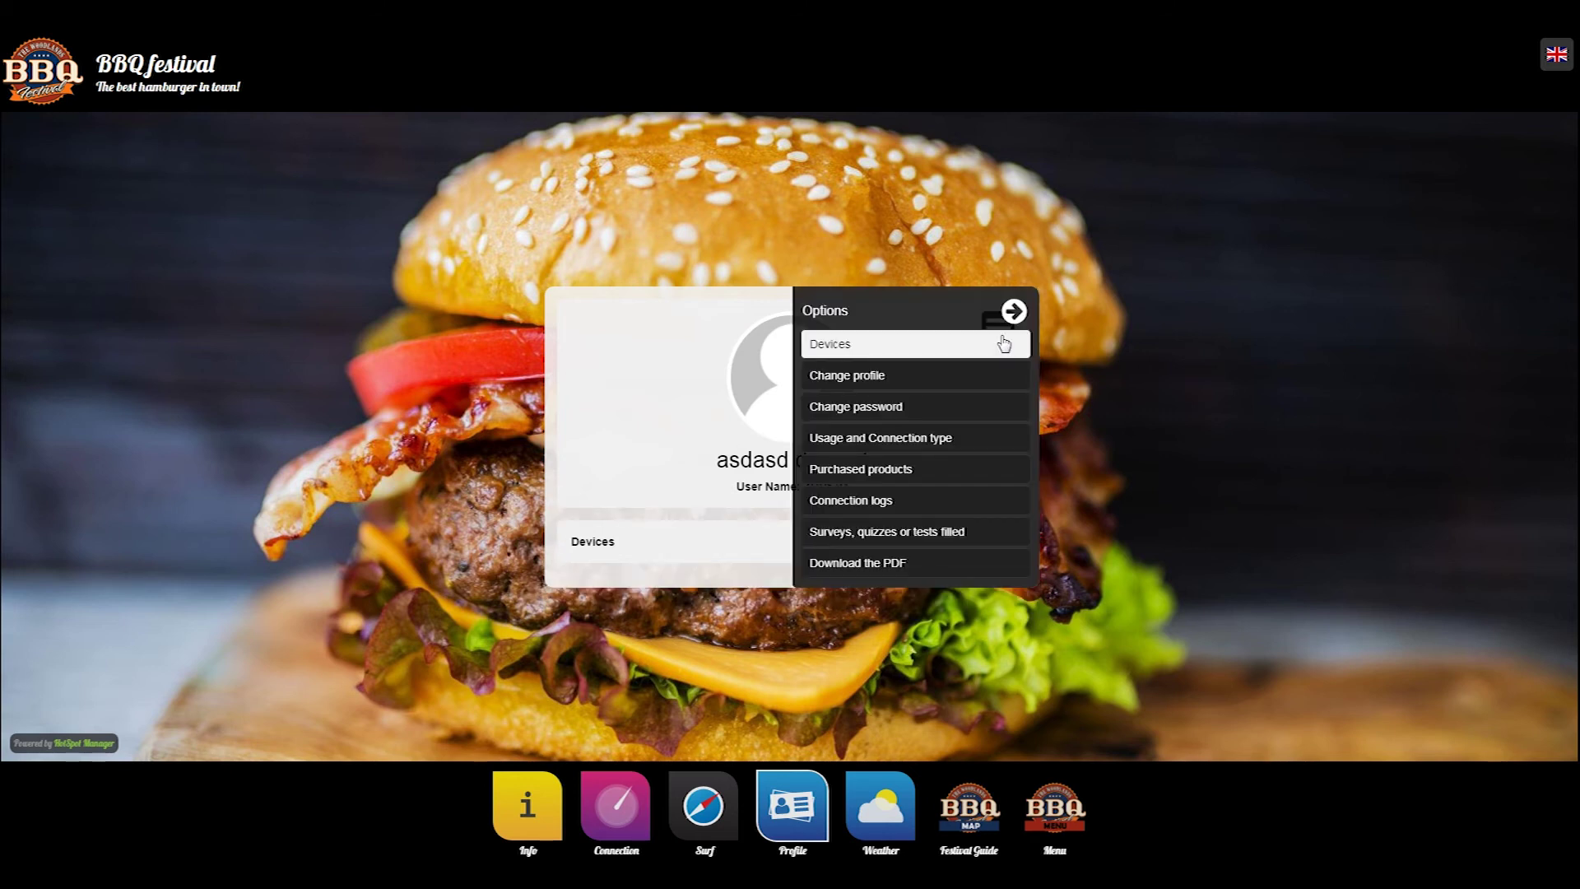
{"action": "left_click", "coordinate": [862, 376]}
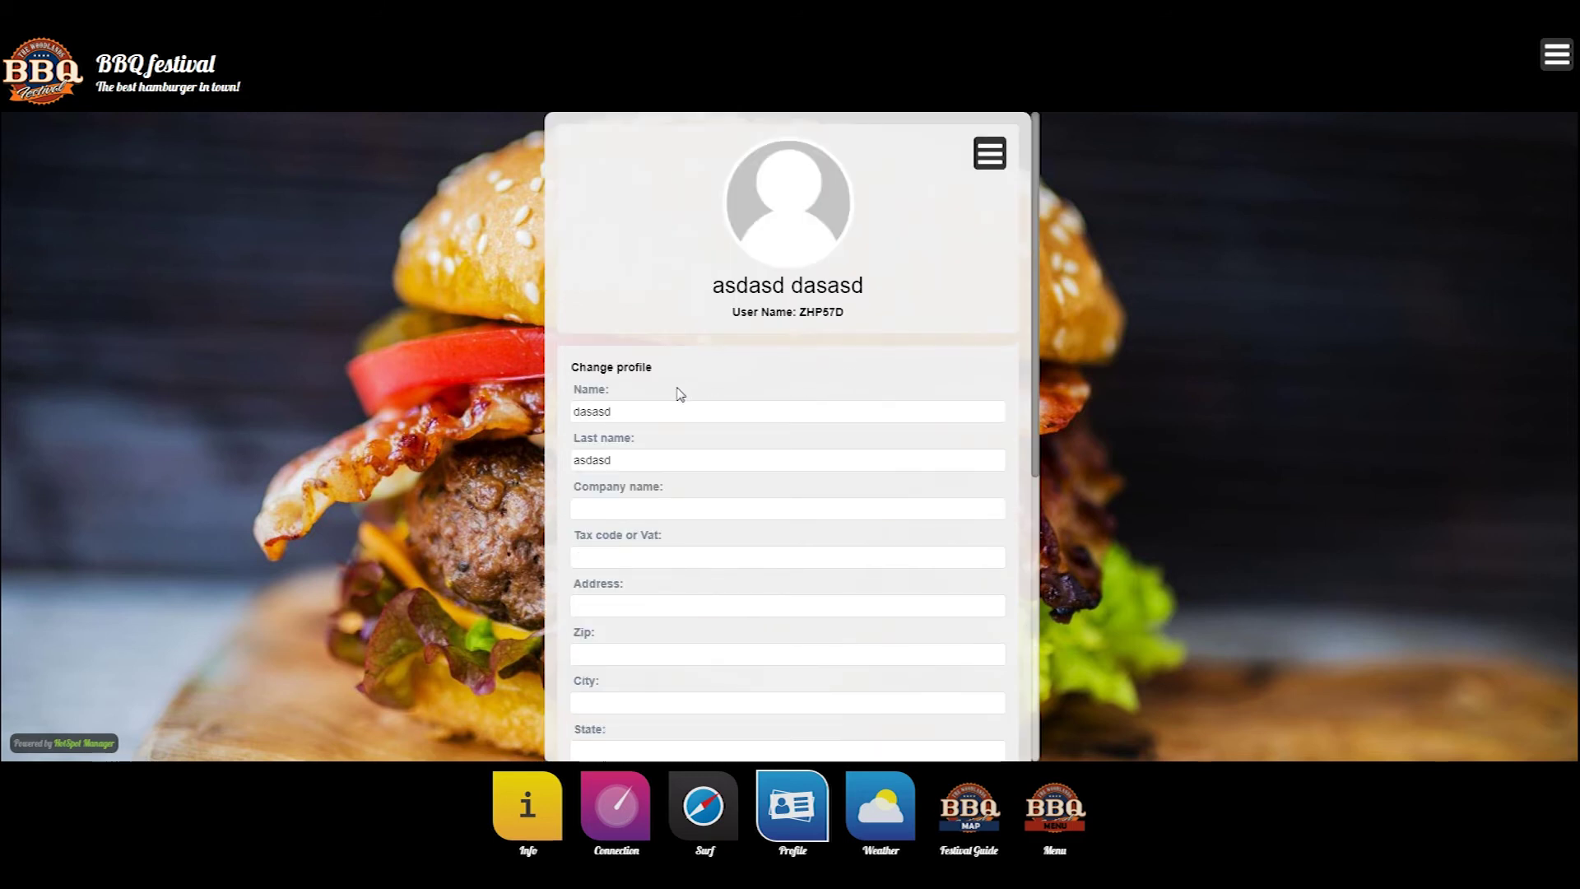
- Scroll down and highlight the personal data authorization and terms acceptance dates
{"action": "scroll", "coordinate": [643, 398], "scroll_direction": "down", "scroll_amount": 4}
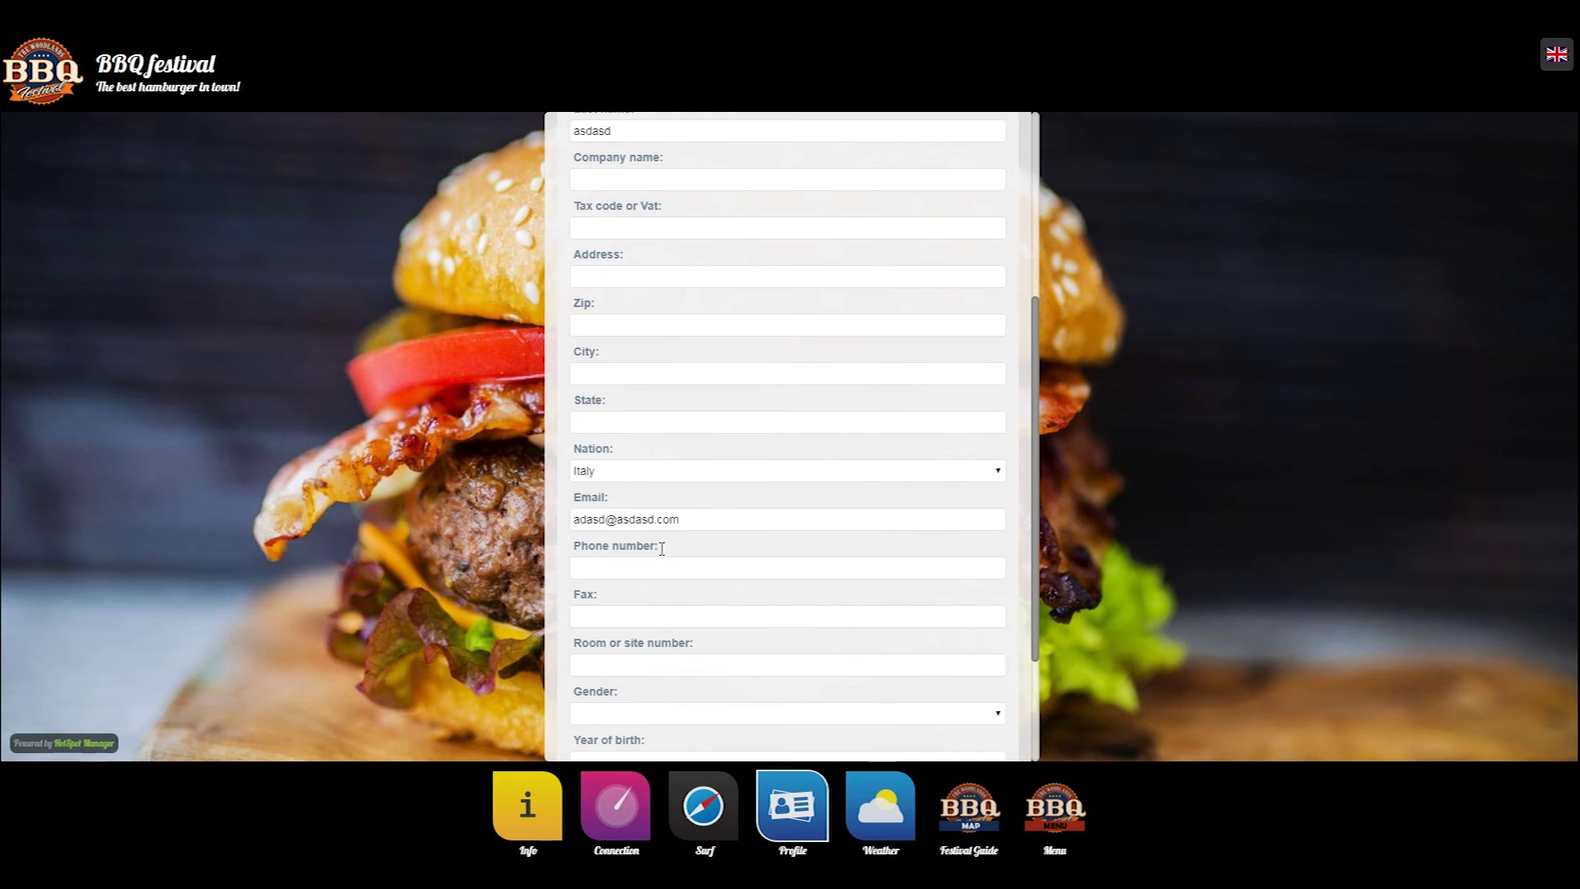
{"action": "scroll", "coordinate": [666, 543], "scroll_direction": "down", "scroll_amount": 2}
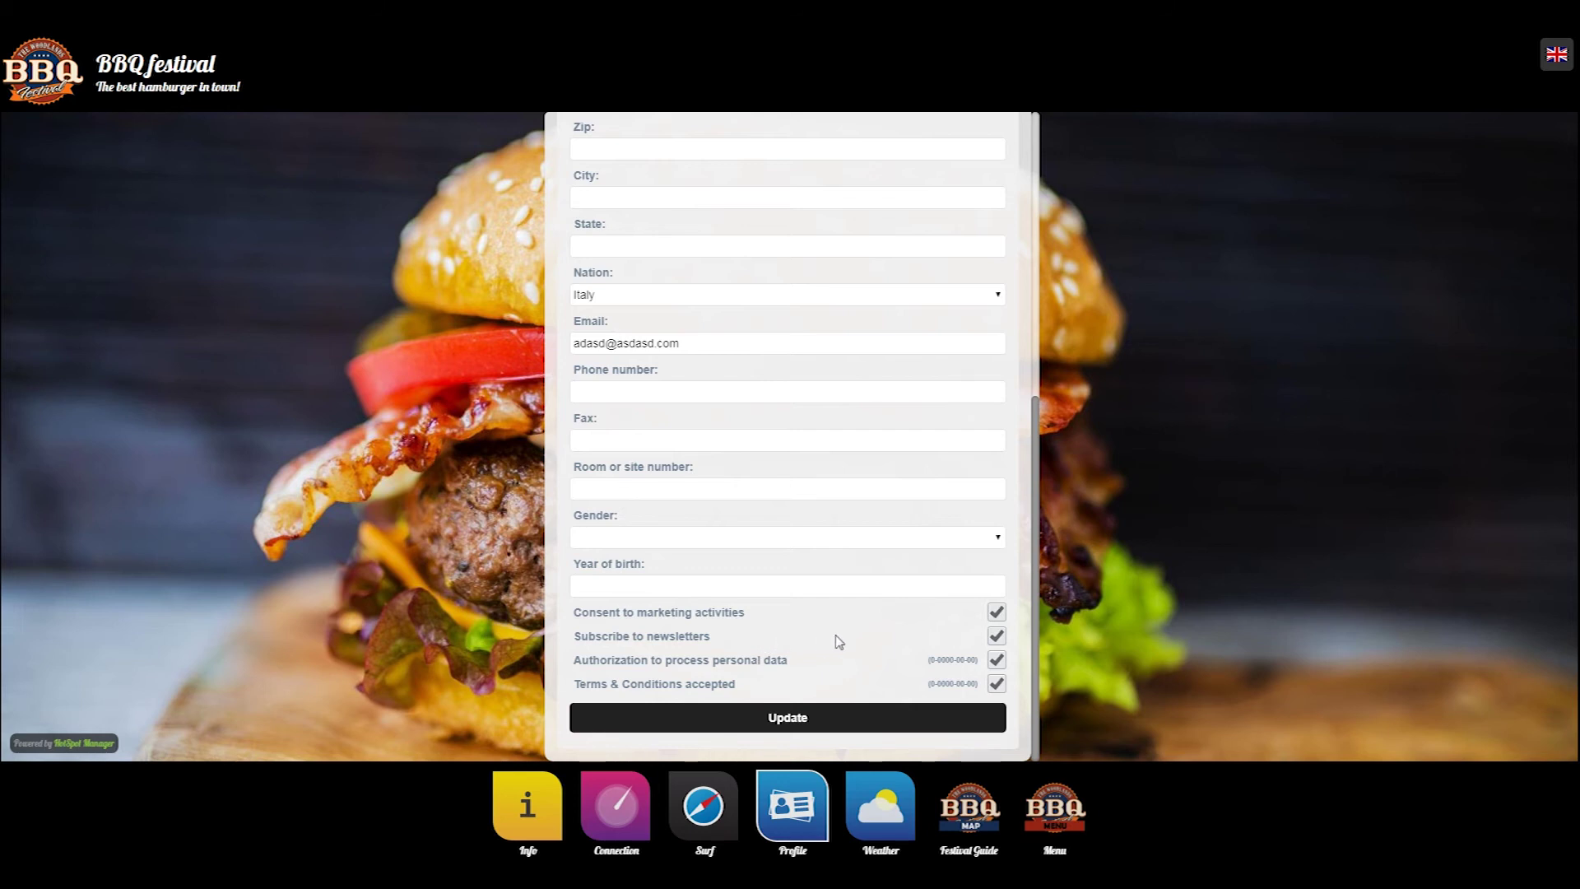
{"action": "left_click_drag", "start_coordinate": [985, 665], "coordinate": [937, 665]}
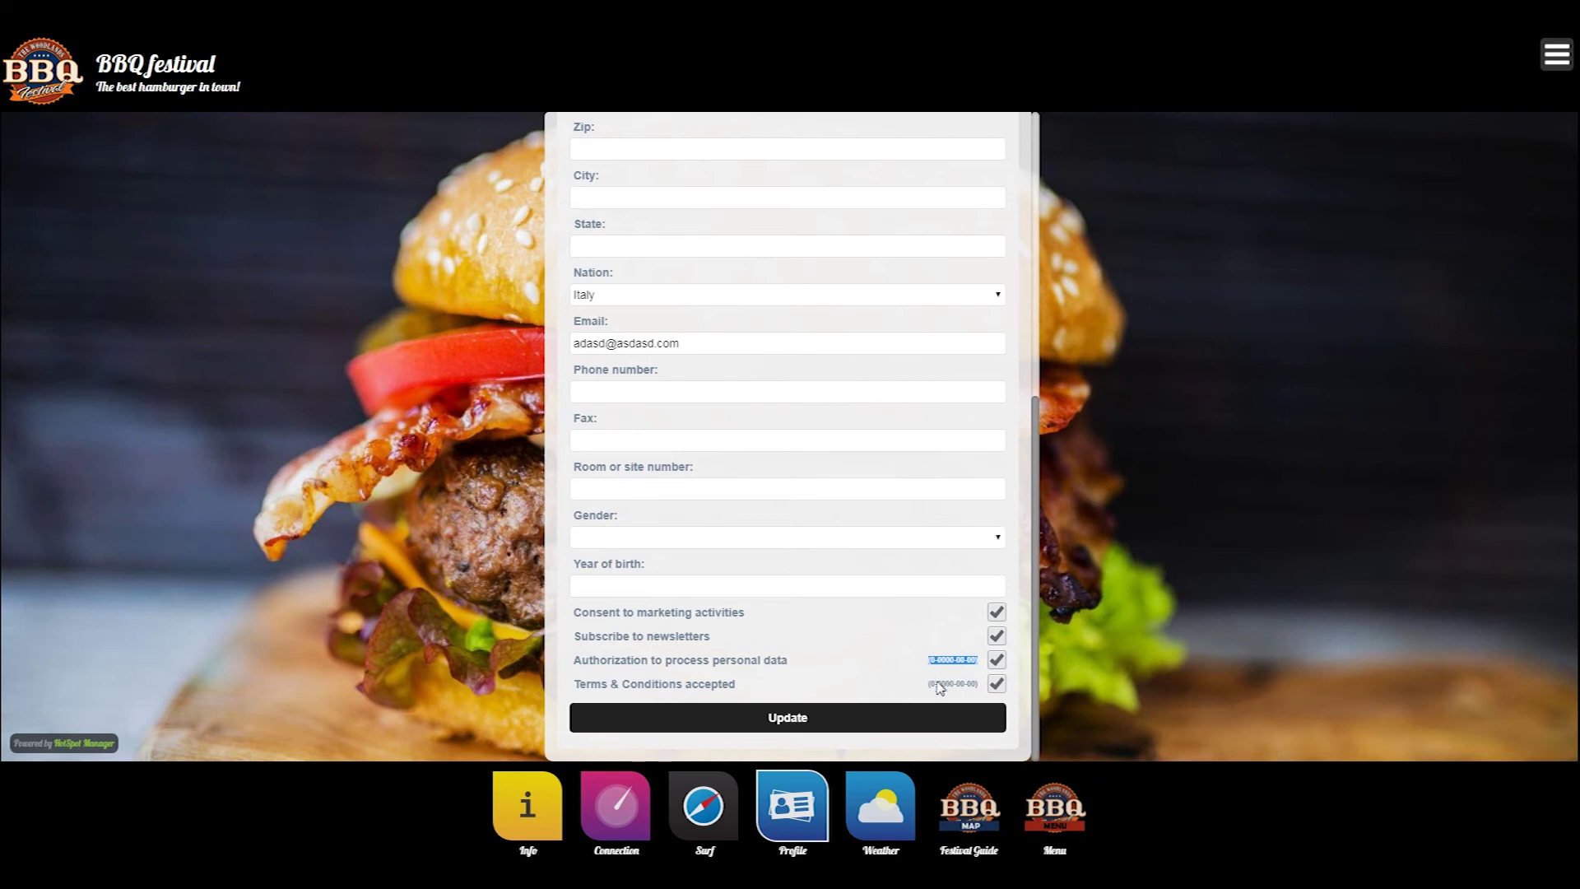
{"action": "triple_click", "coordinate": [947, 690]}
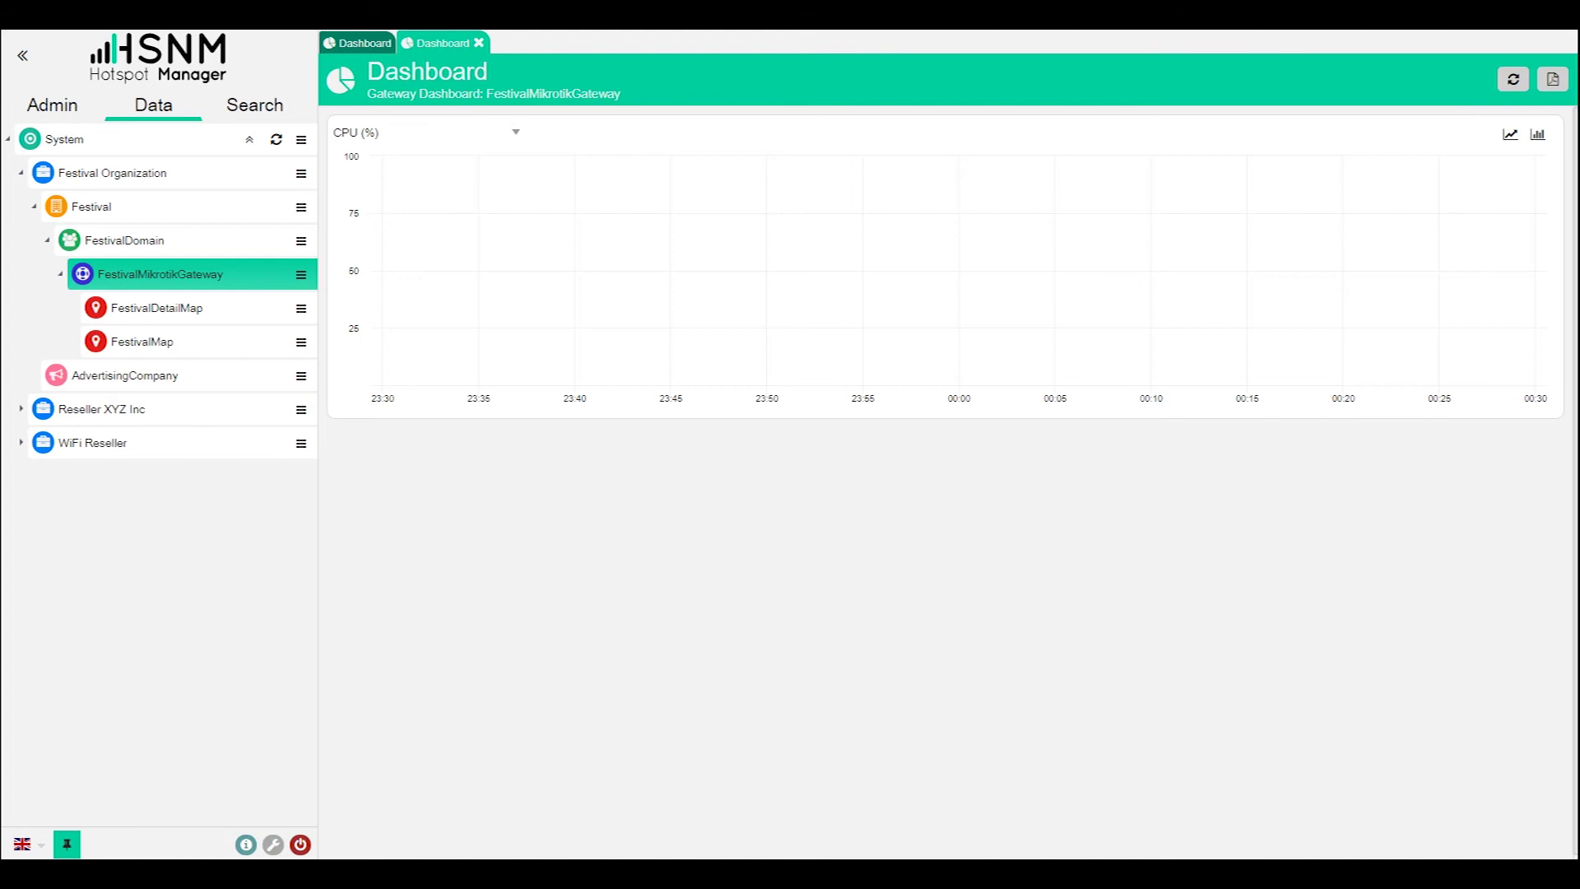
- Edit FestivalDomain and tick Verify Email and Send Email Notification under Options for the Email Address
{"action": "left_click", "coordinate": [301, 241]}
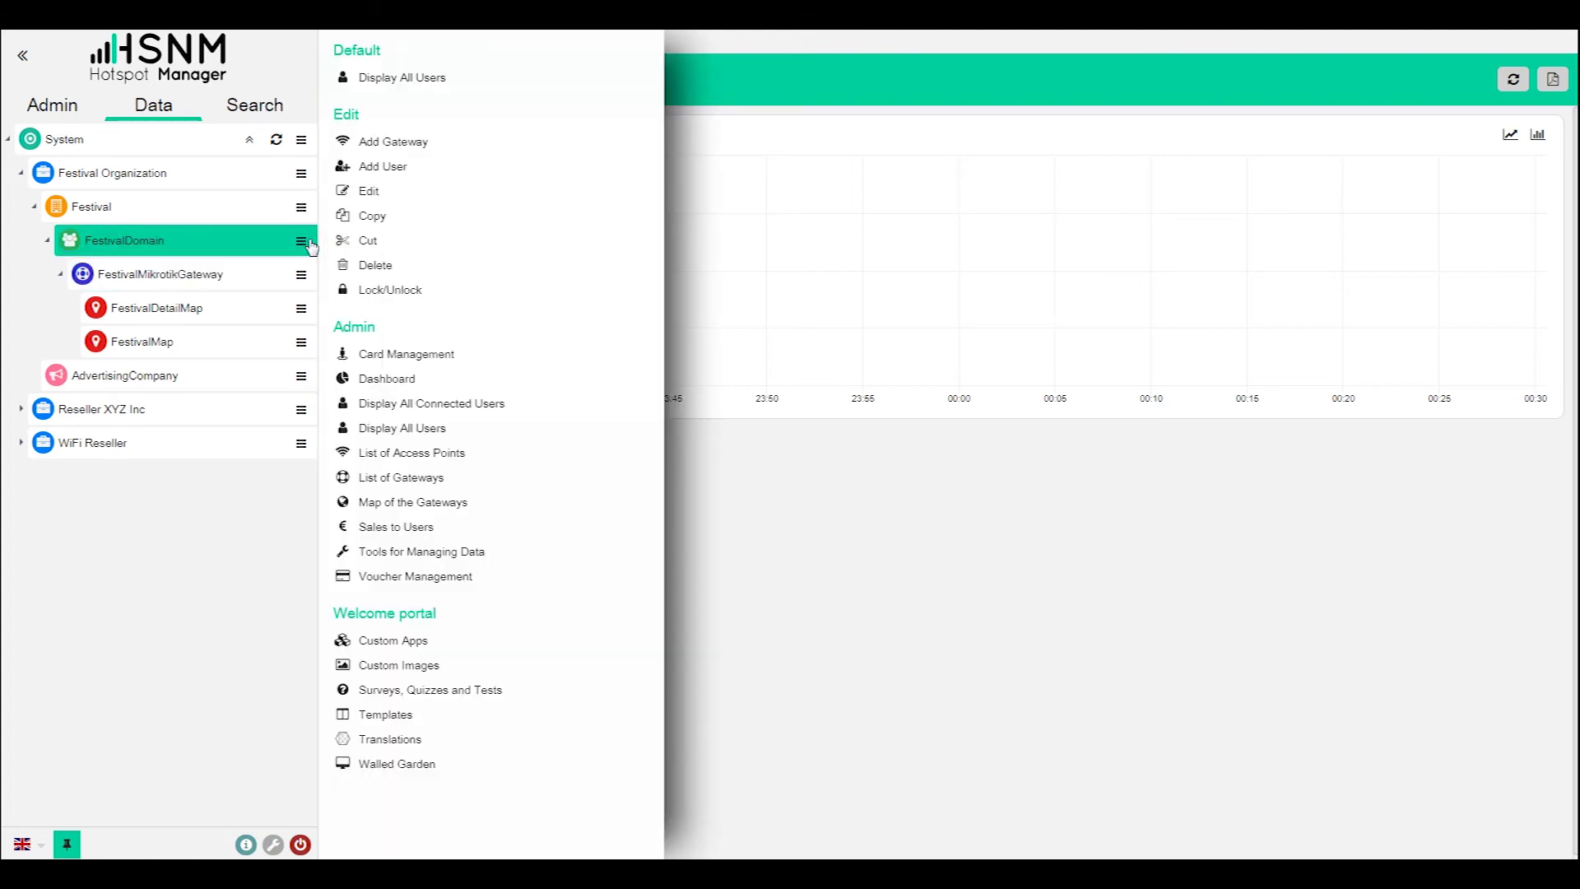
{"action": "left_click", "coordinate": [362, 194]}
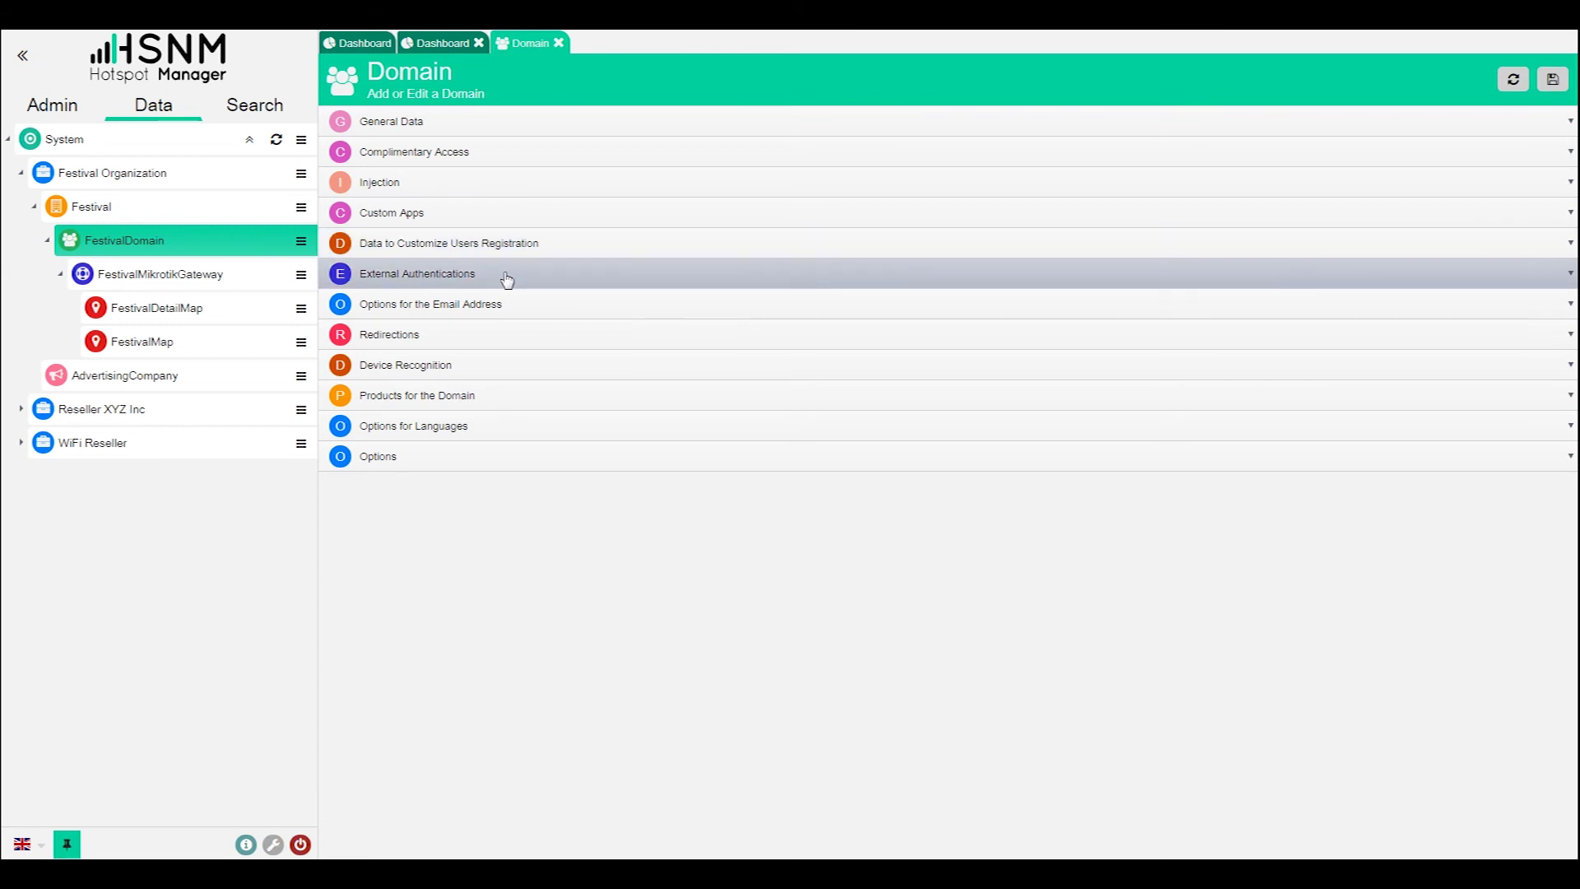
{"action": "left_click", "coordinate": [488, 306]}
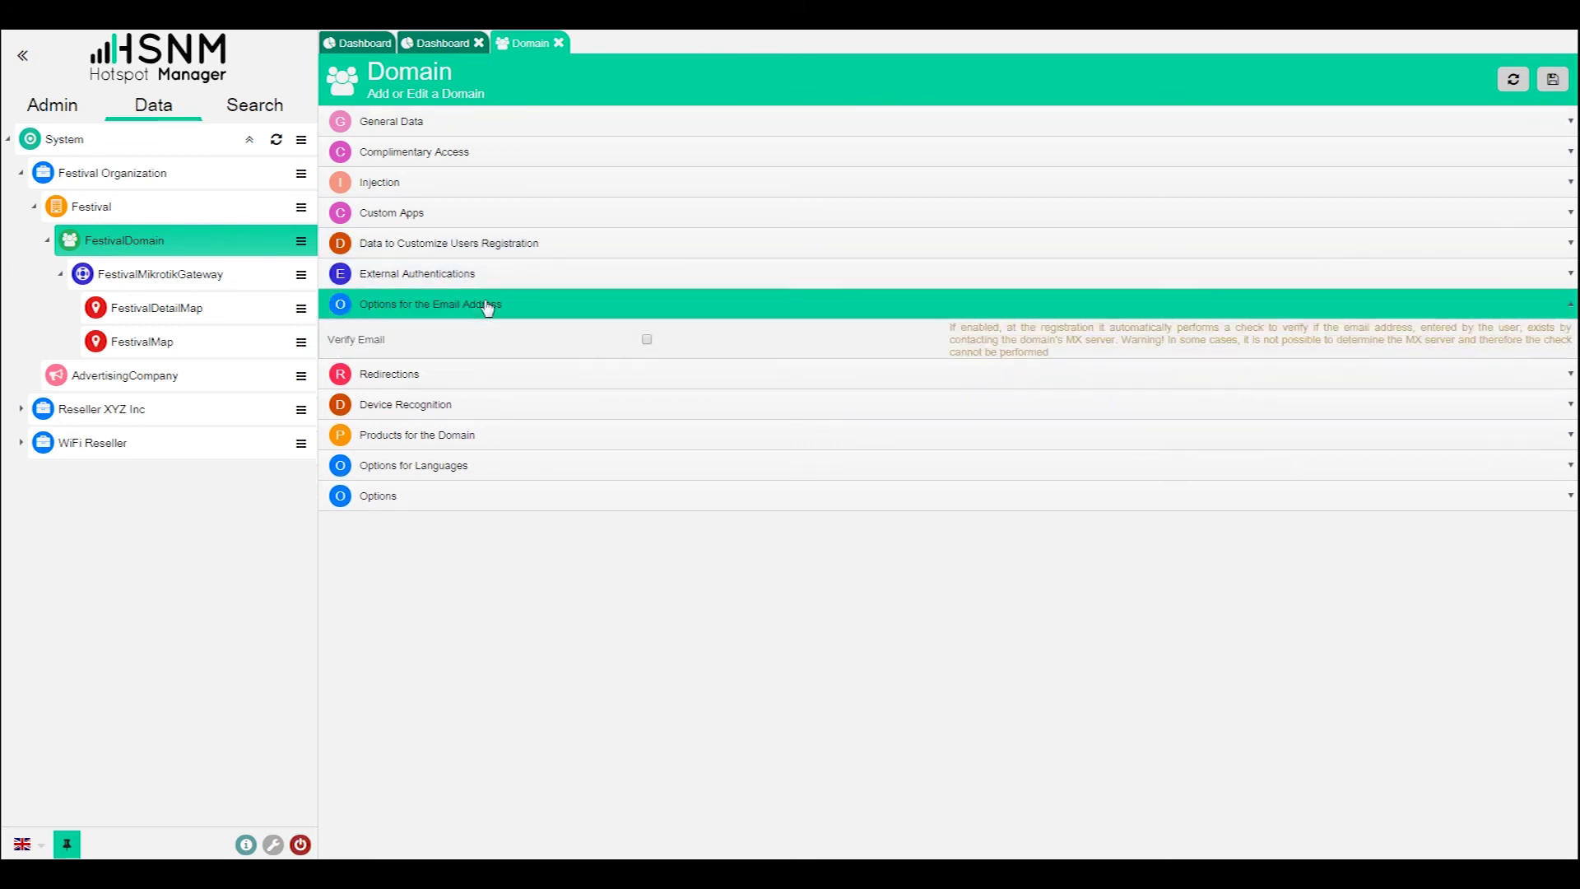
{"action": "left_click", "coordinate": [647, 341]}
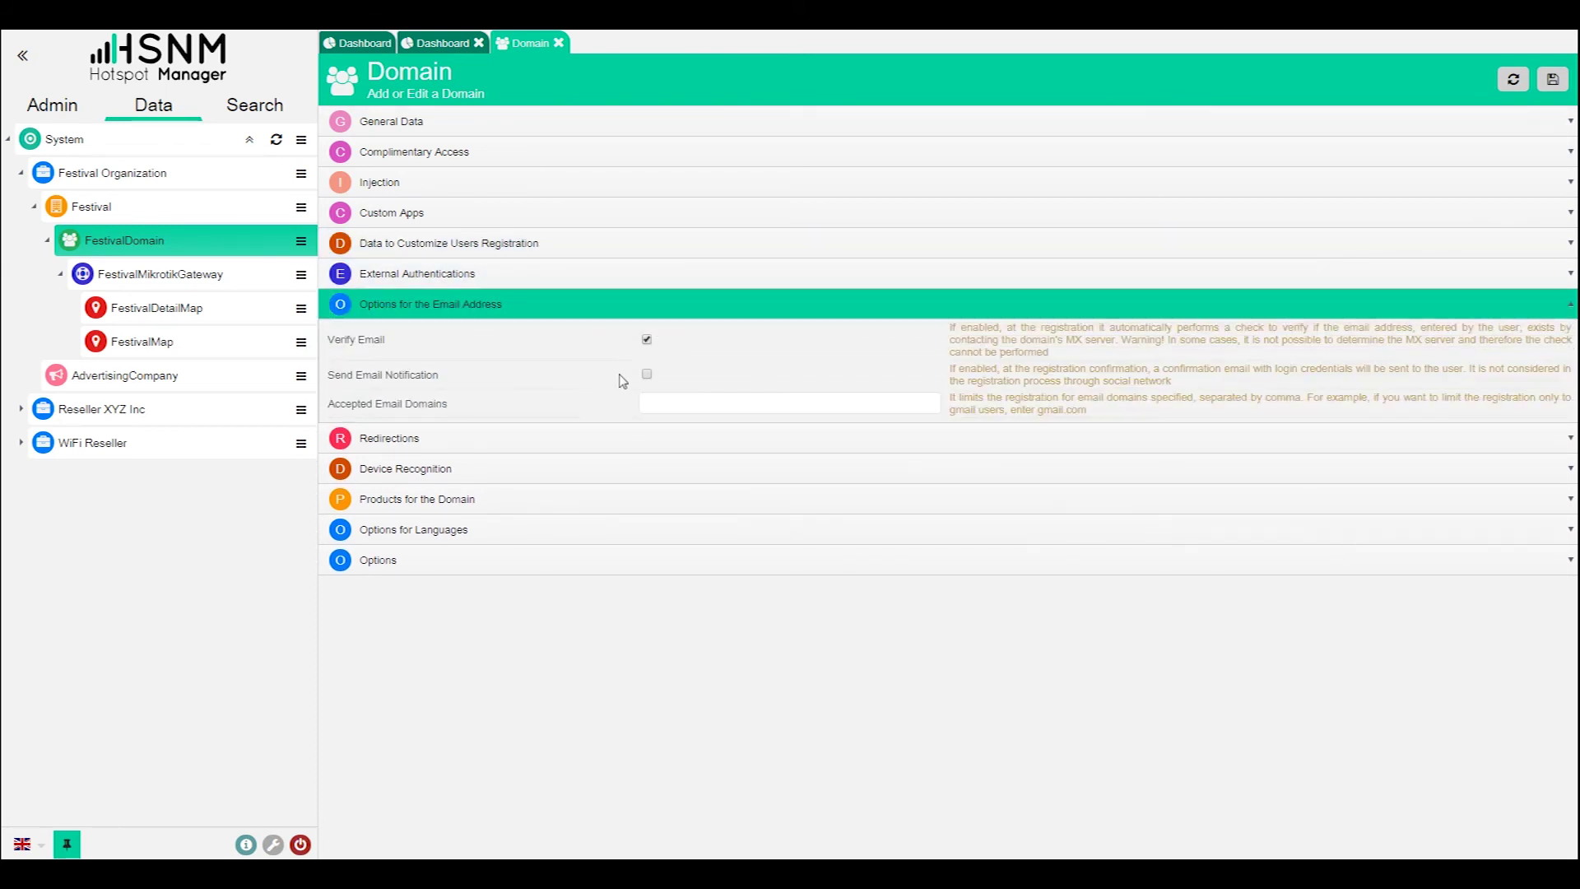
{"action": "left_click", "coordinate": [647, 376]}
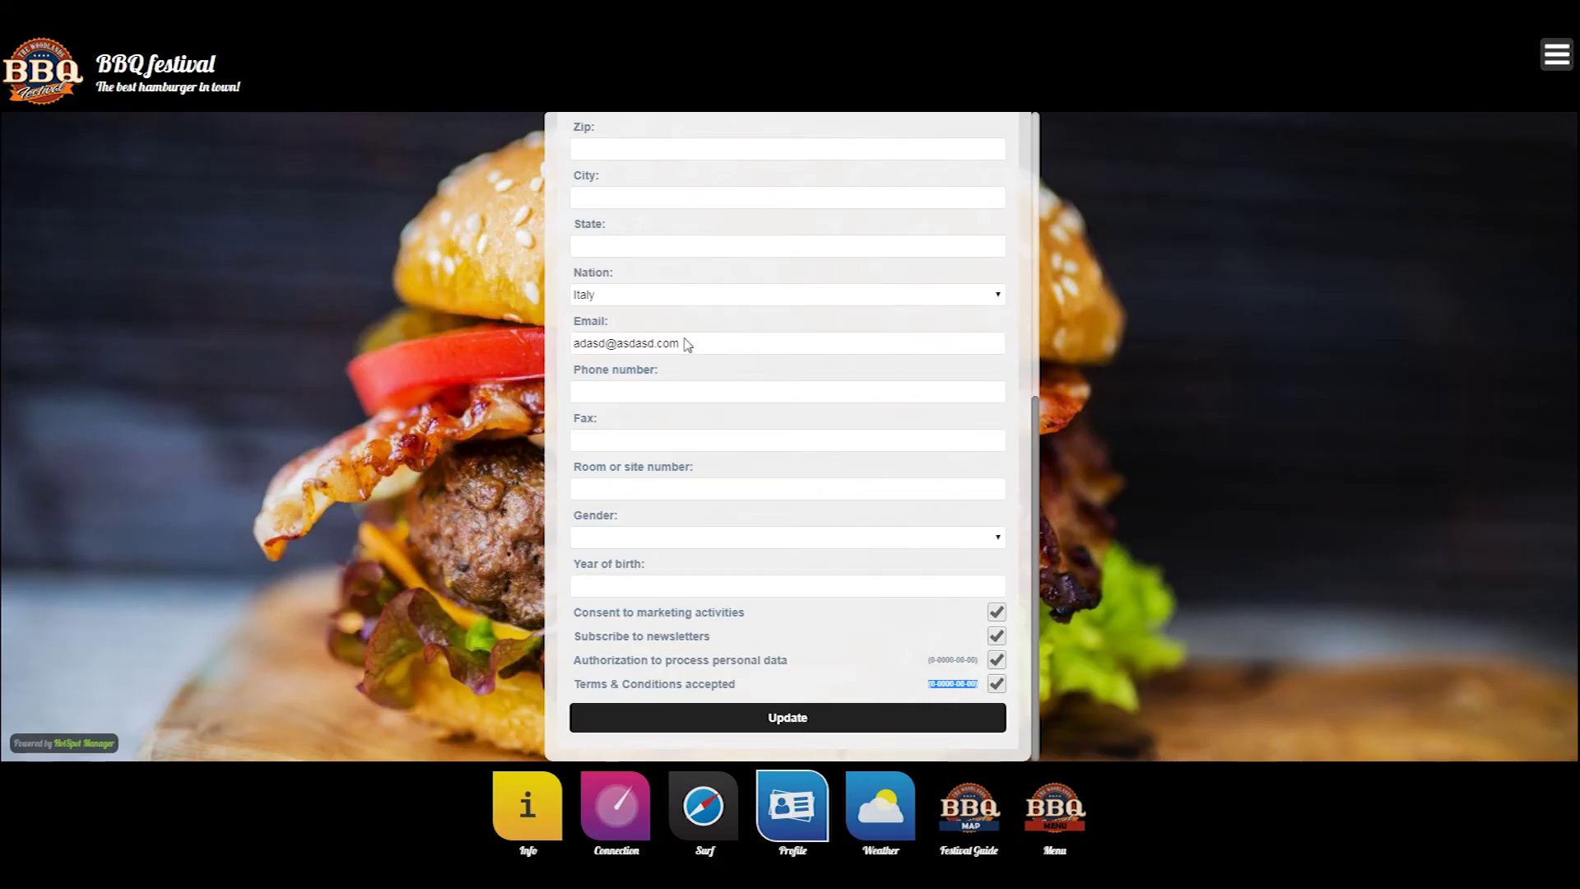
{"action": "scroll", "coordinate": [689, 481], "scroll_direction": "up", "scroll_amount": 6}
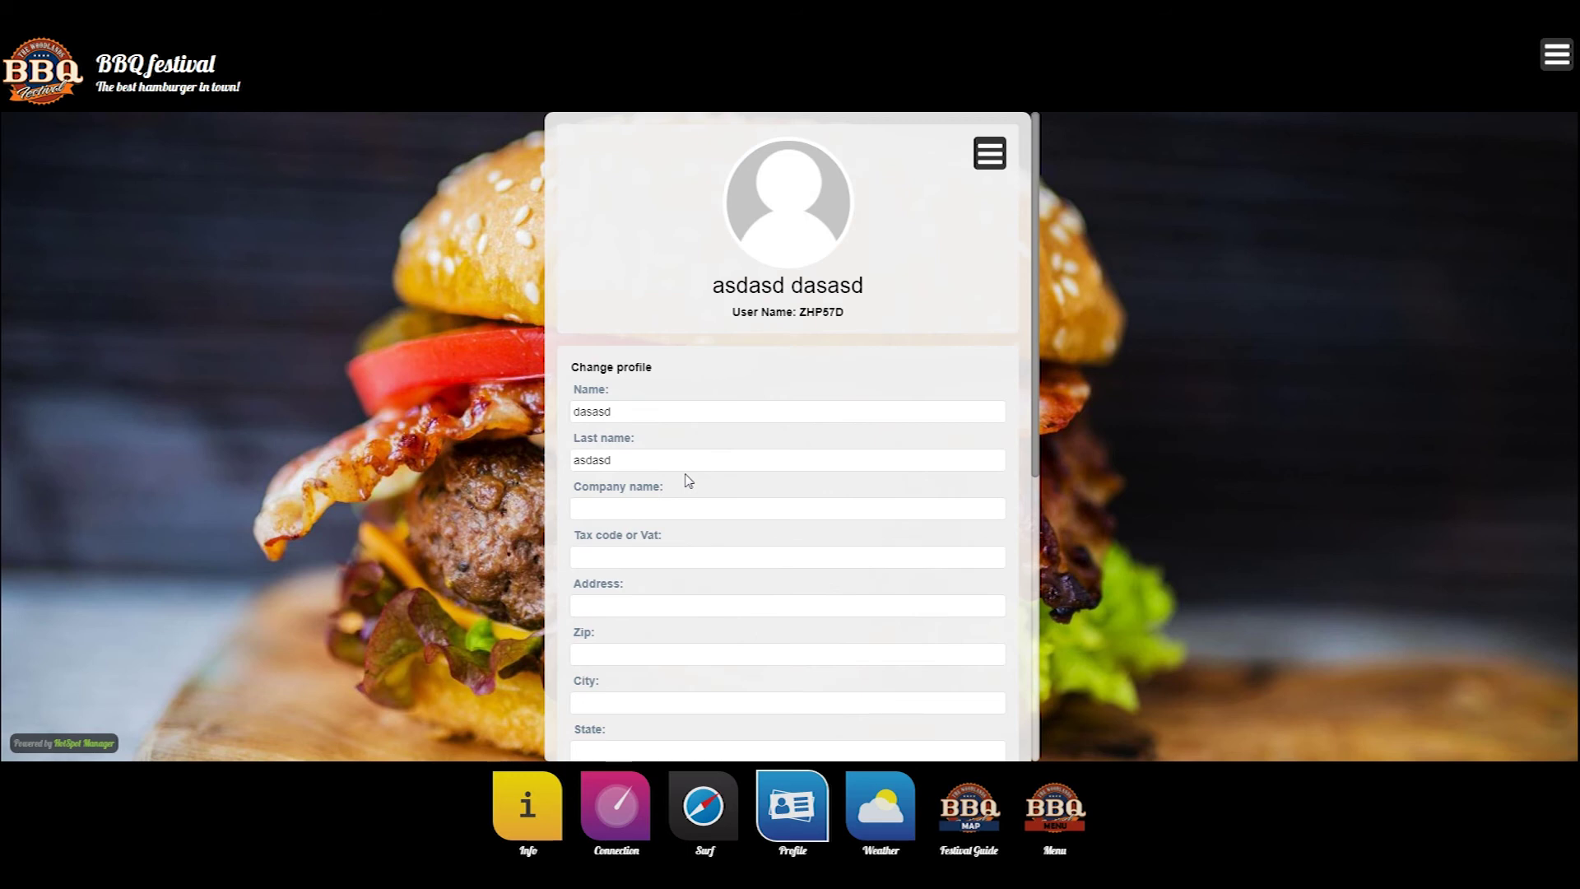
- Scroll through the Change profile form, pointing out the data-access note and Phone number field
{"action": "scroll", "coordinate": [689, 481], "scroll_direction": "down", "scroll_amount": 6}
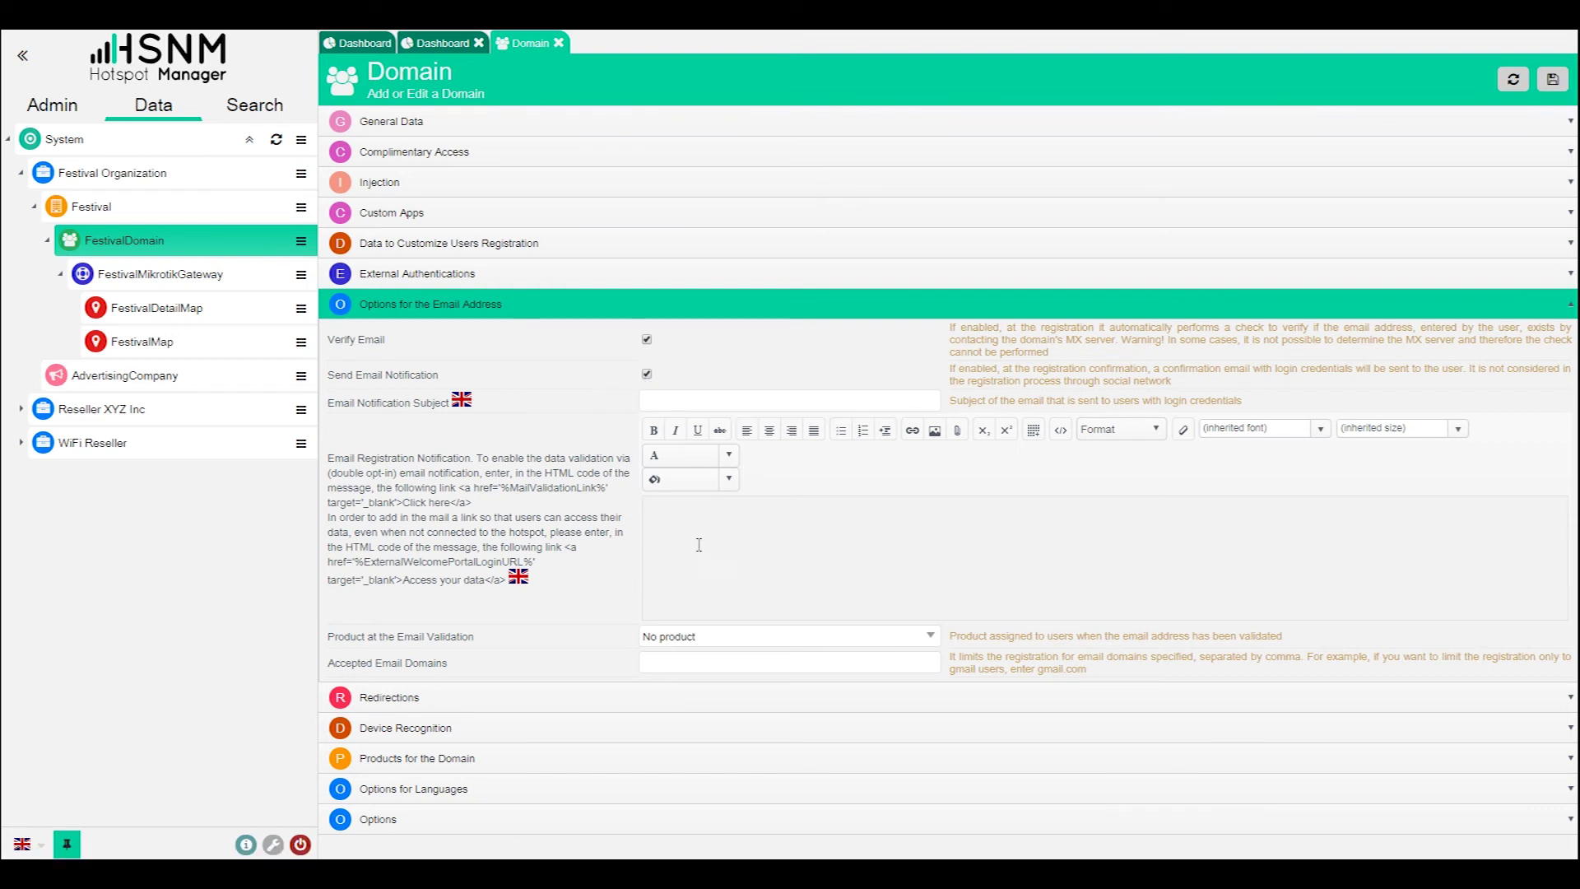
{"action": "triple_click", "coordinate": [401, 571]}
{"action": "left_click", "coordinate": [739, 555]}
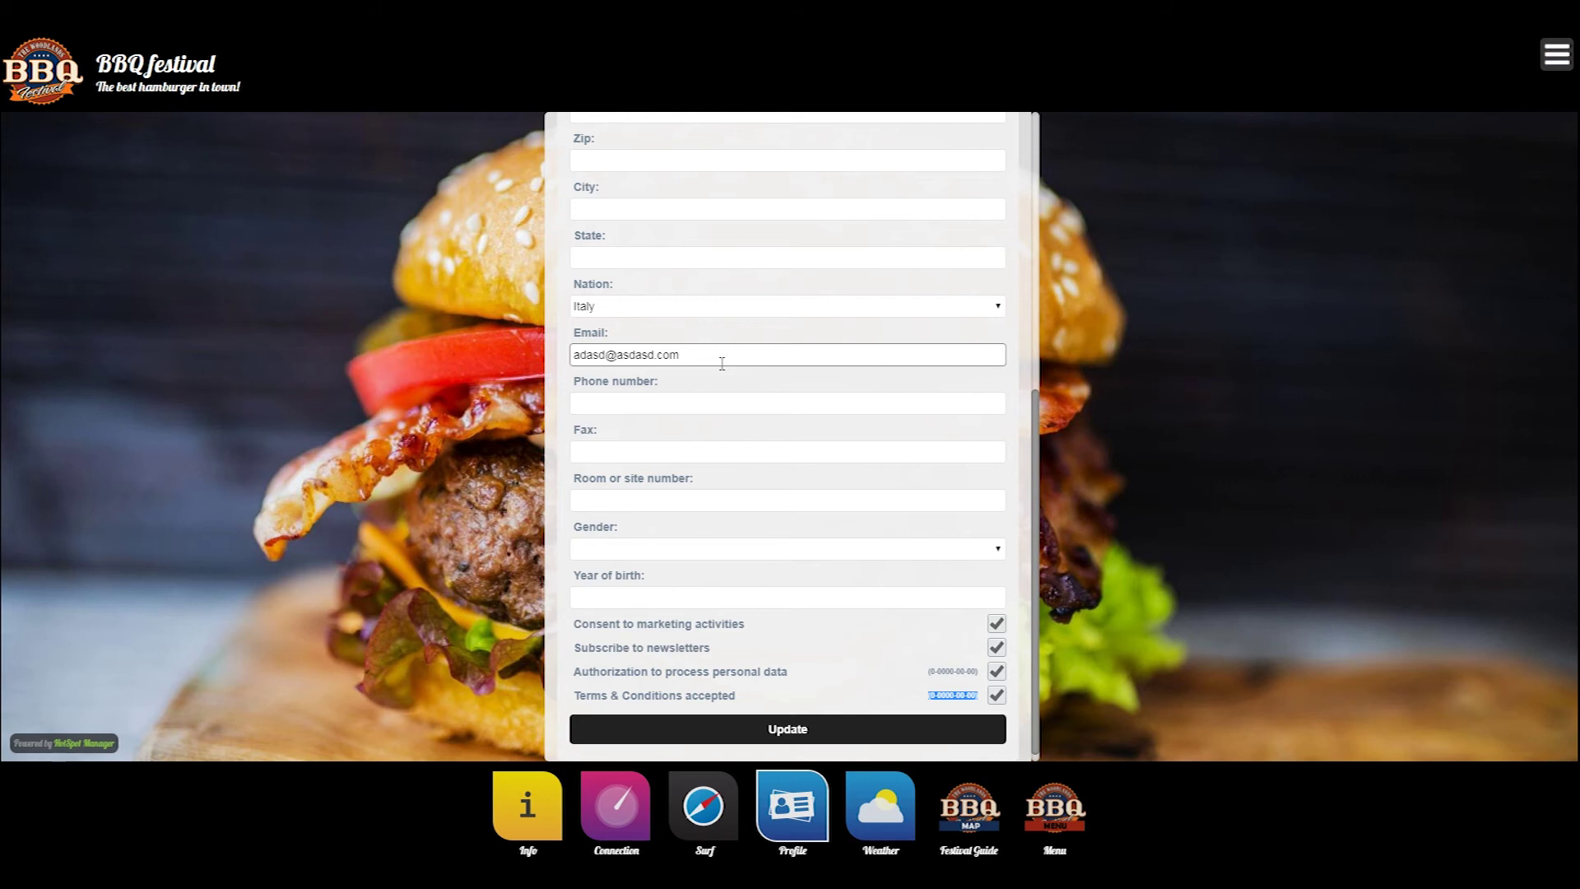
{"action": "left_click", "coordinate": [734, 407]}
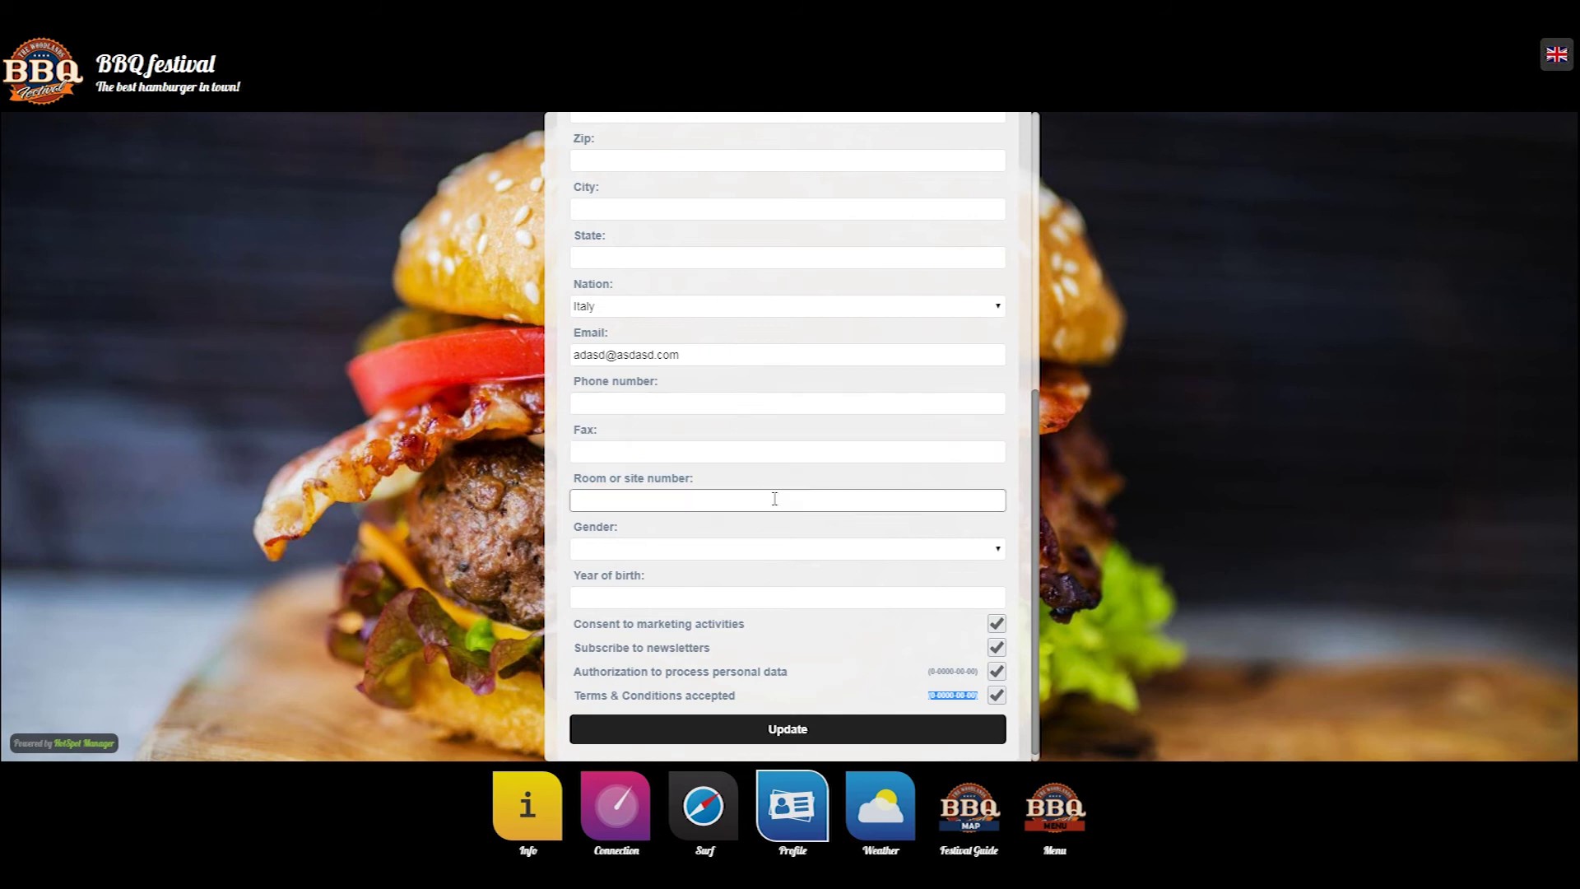
{"action": "scroll", "coordinate": [779, 495], "scroll_direction": "up", "scroll_amount": 1}
{"action": "scroll", "coordinate": [781, 493], "scroll_direction": "up", "scroll_amount": 1}
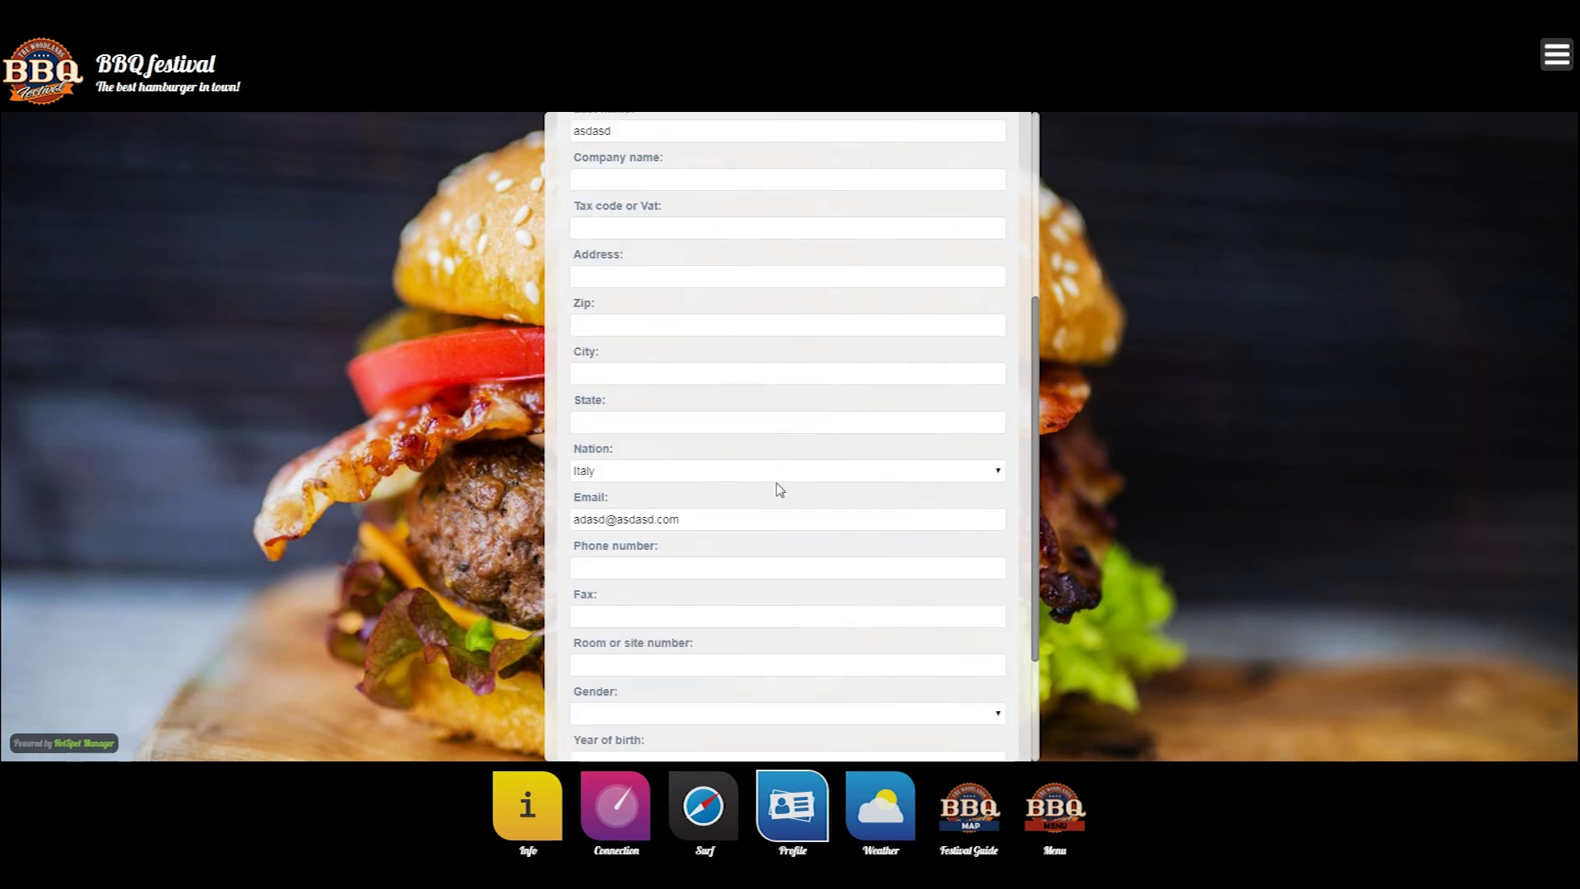
{"action": "scroll", "coordinate": [787, 484], "scroll_direction": "up", "scroll_amount": 4}
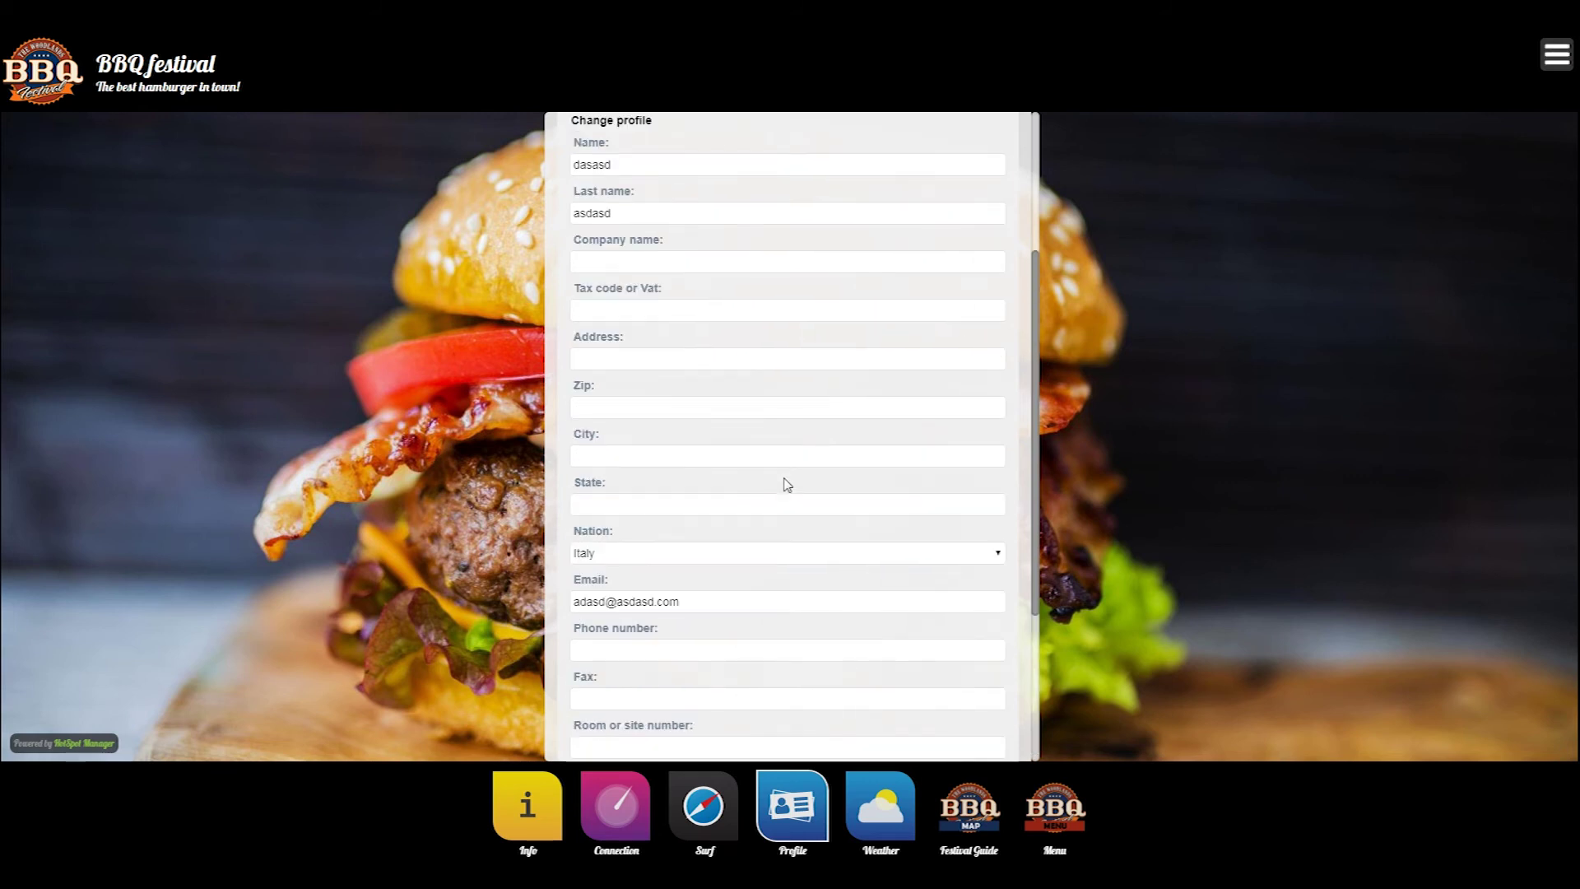
{"action": "scroll", "coordinate": [788, 484], "scroll_direction": "down", "scroll_amount": 6}
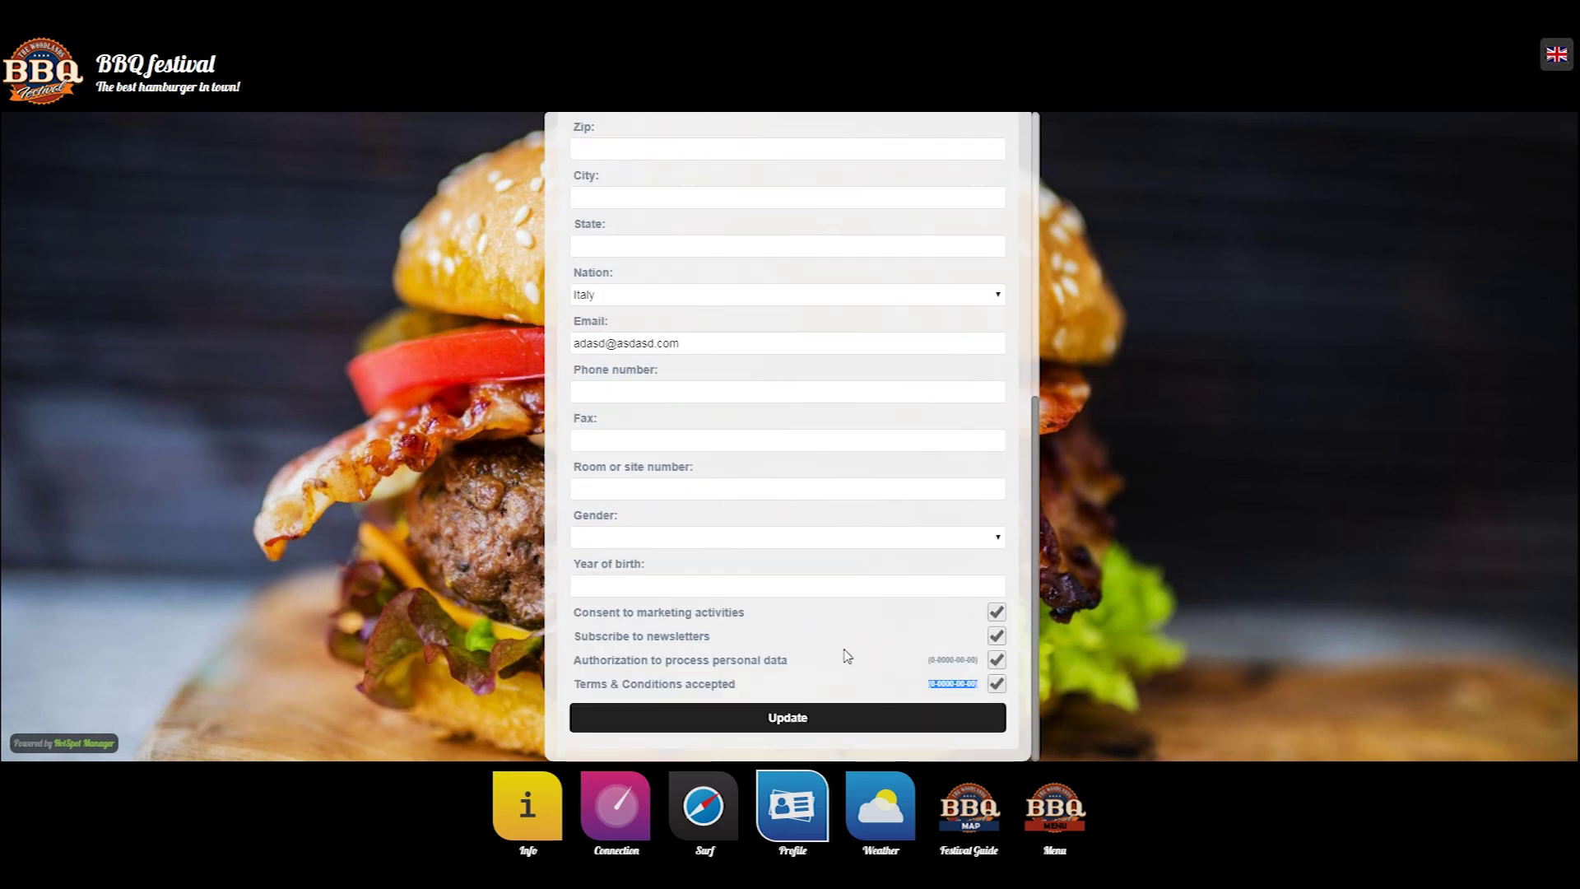
{"action": "scroll", "coordinate": [832, 599], "scroll_direction": "up", "scroll_amount": 4}
{"action": "scroll", "coordinate": [836, 601], "scroll_direction": "up", "scroll_amount": 2}
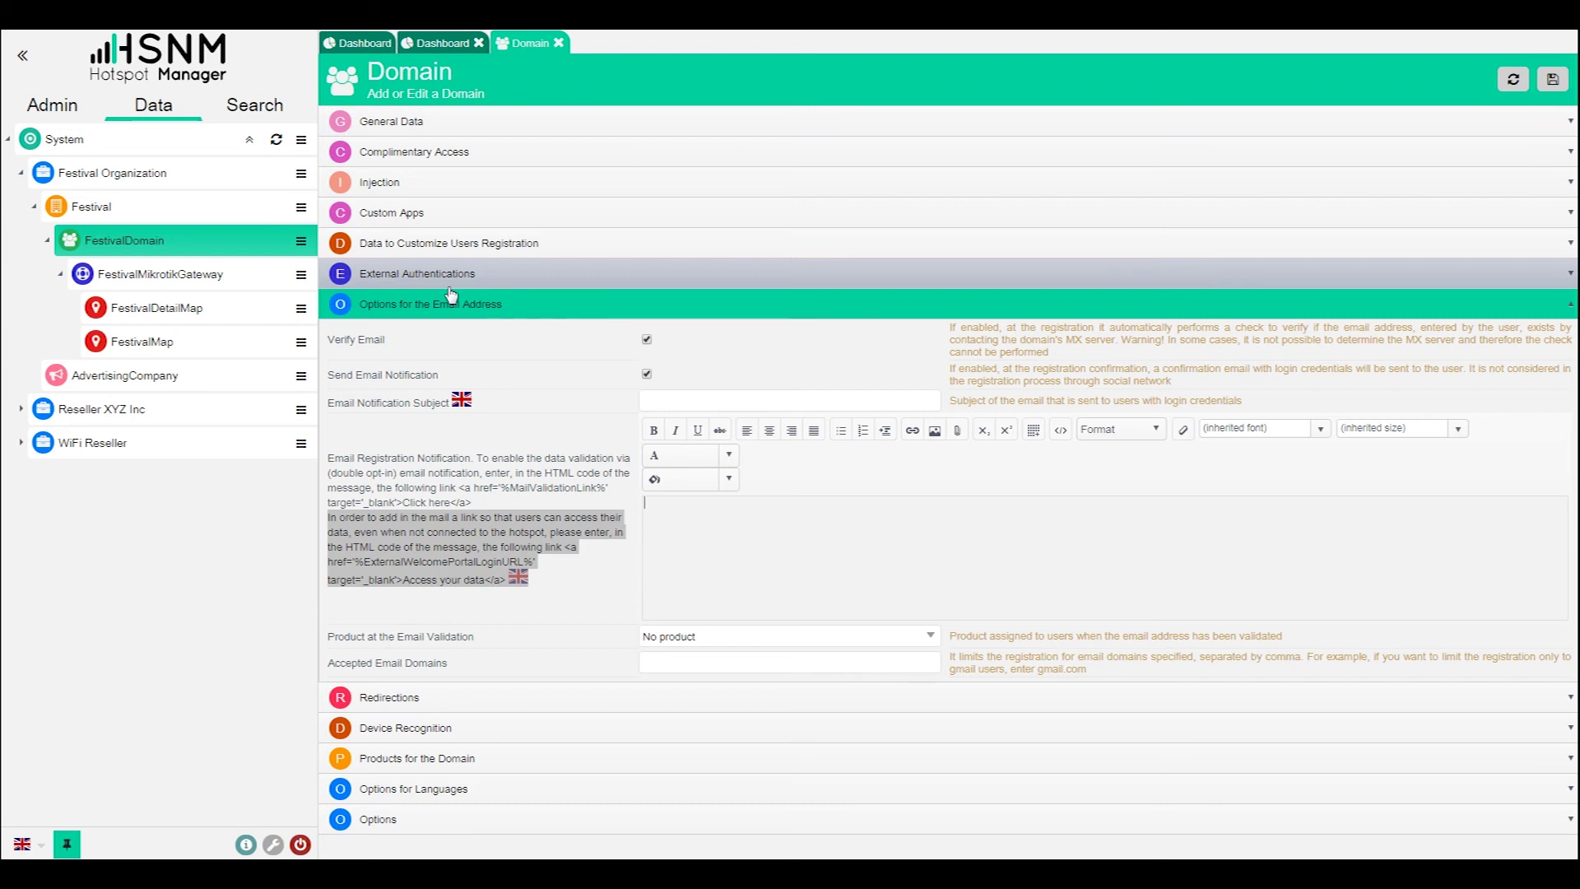
- Expand Data to Customize Users Registration and review its Request settings, including Request Acceptance Conditions
{"action": "left_click", "coordinate": [455, 257]}
{"action": "scroll", "coordinate": [476, 354], "scroll_direction": "down", "scroll_amount": 3}
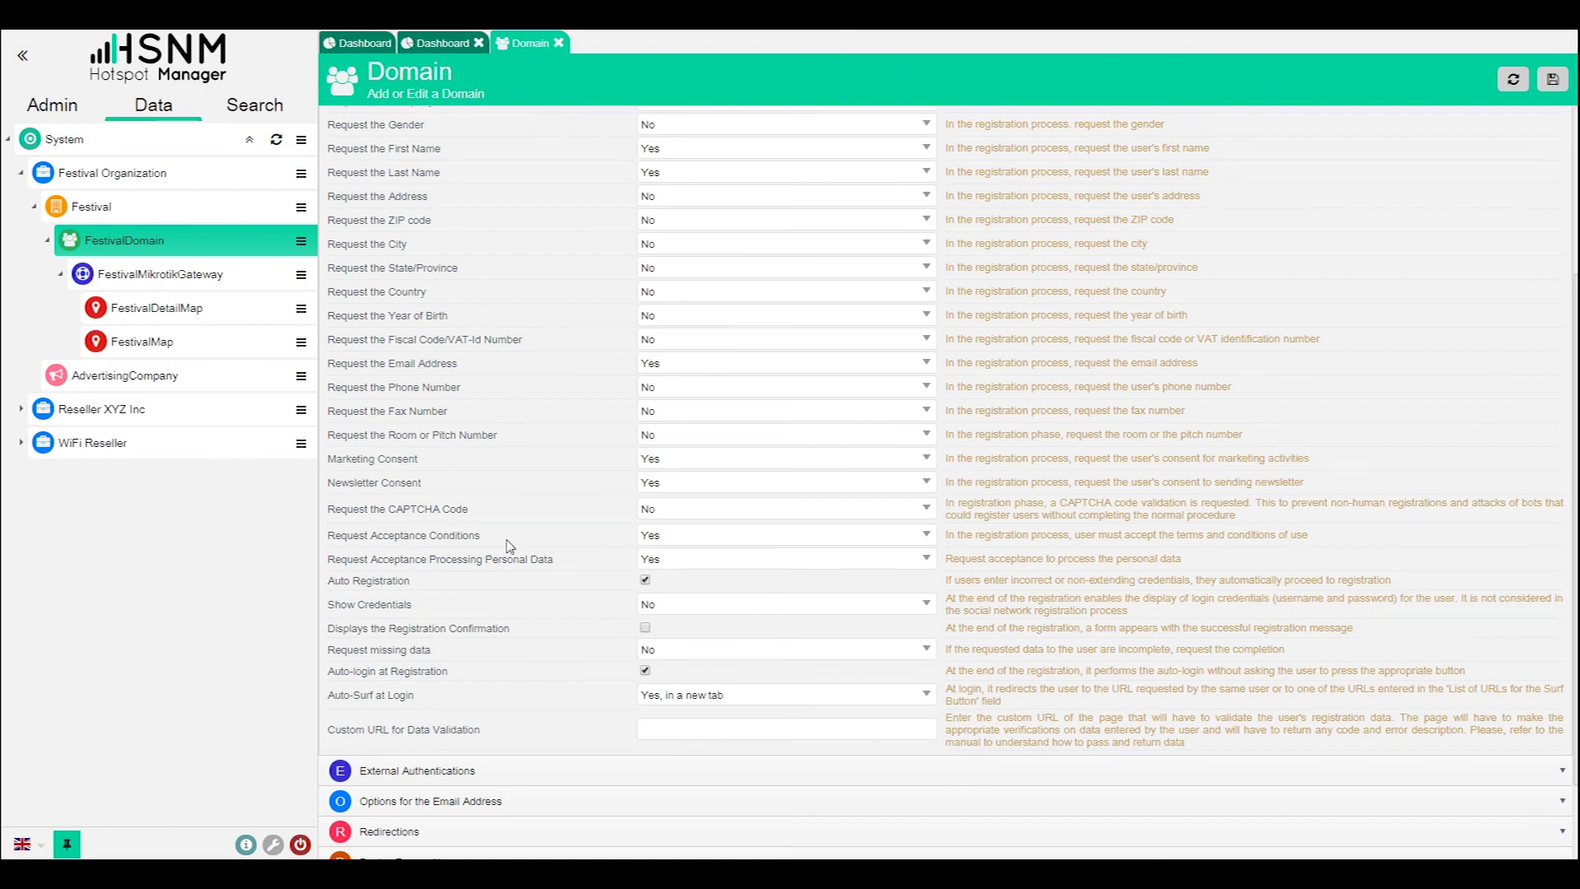
{"action": "left_click", "coordinate": [716, 540]}
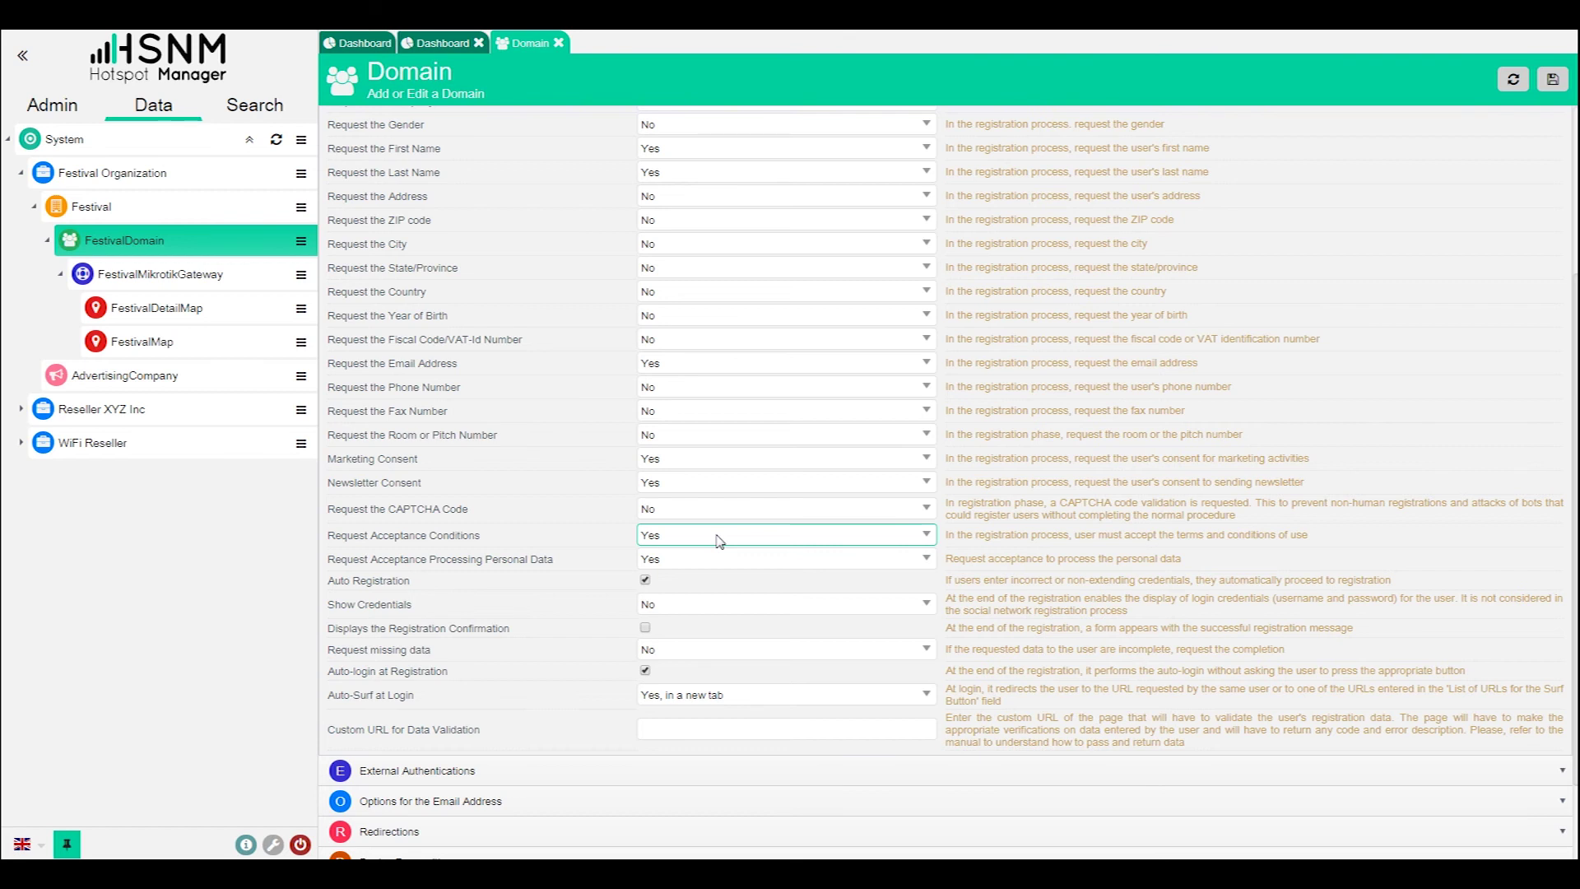
{"action": "scroll", "coordinate": [668, 415], "scroll_direction": "down", "scroll_amount": 2}
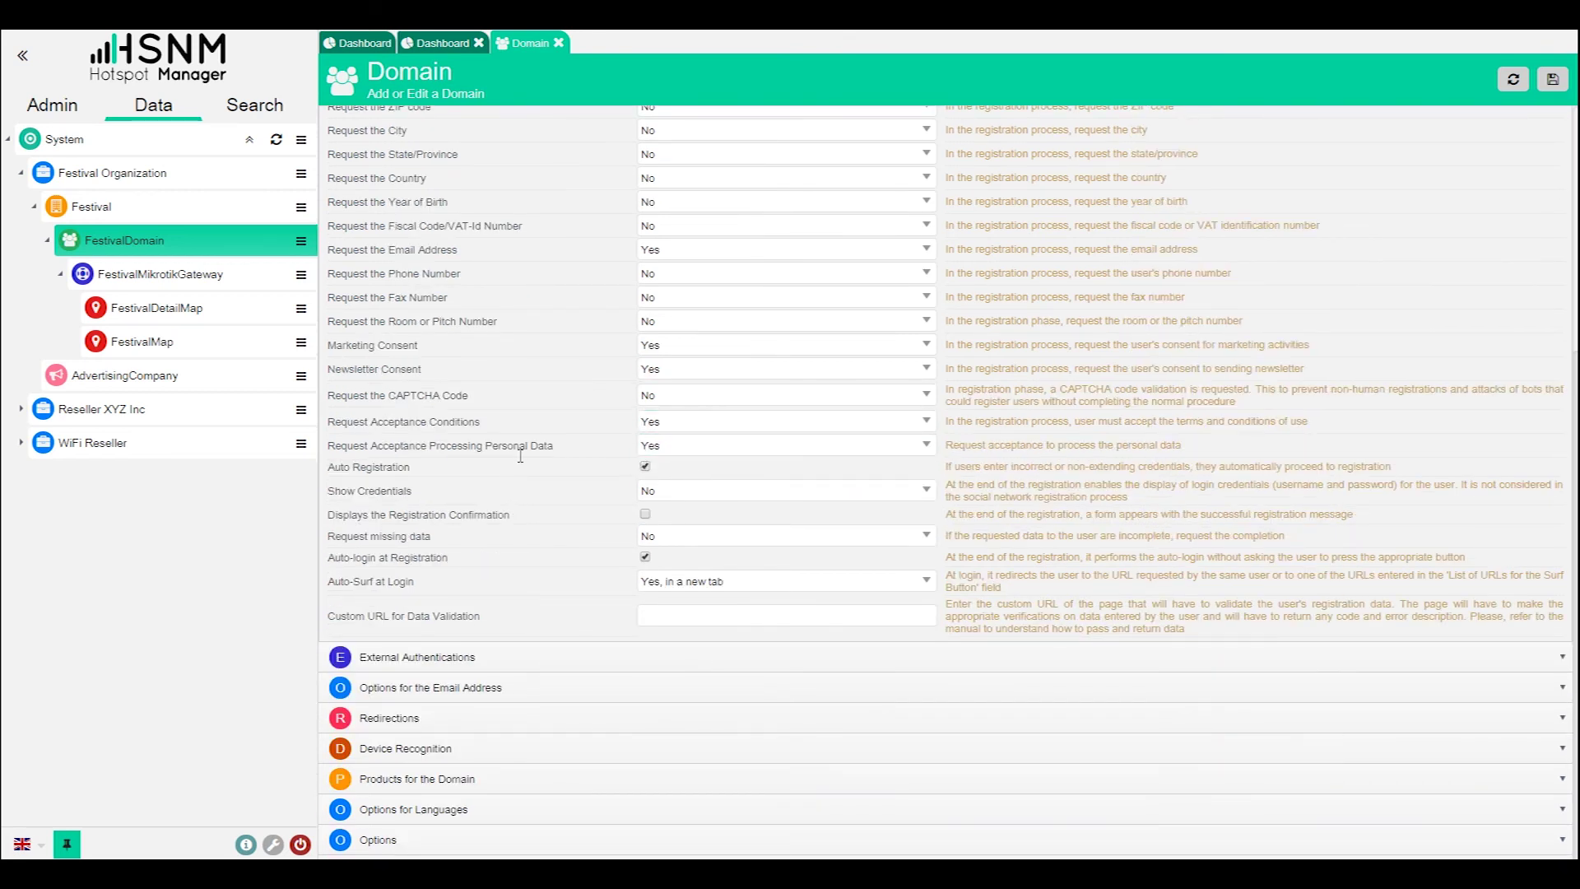
{"action": "scroll", "coordinate": [522, 454], "scroll_direction": "up", "scroll_amount": 2}
{"action": "scroll", "coordinate": [521, 452], "scroll_direction": "up", "scroll_amount": 3}
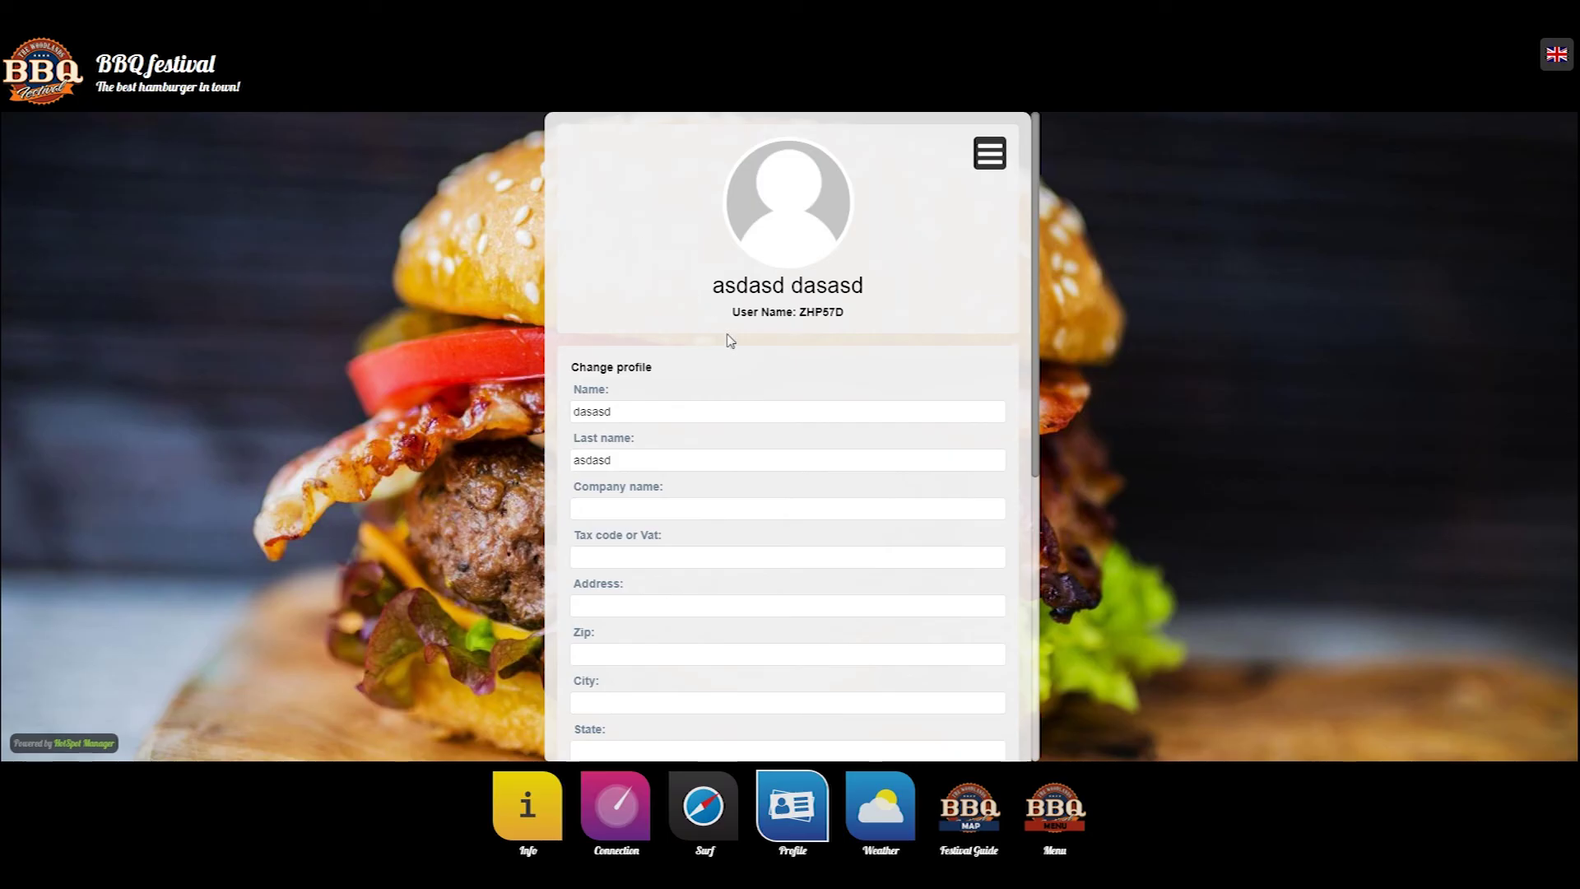
- Download the user's registration data as a PDF and open it
{"action": "scroll", "coordinate": [729, 526], "scroll_direction": "down", "scroll_amount": 1}
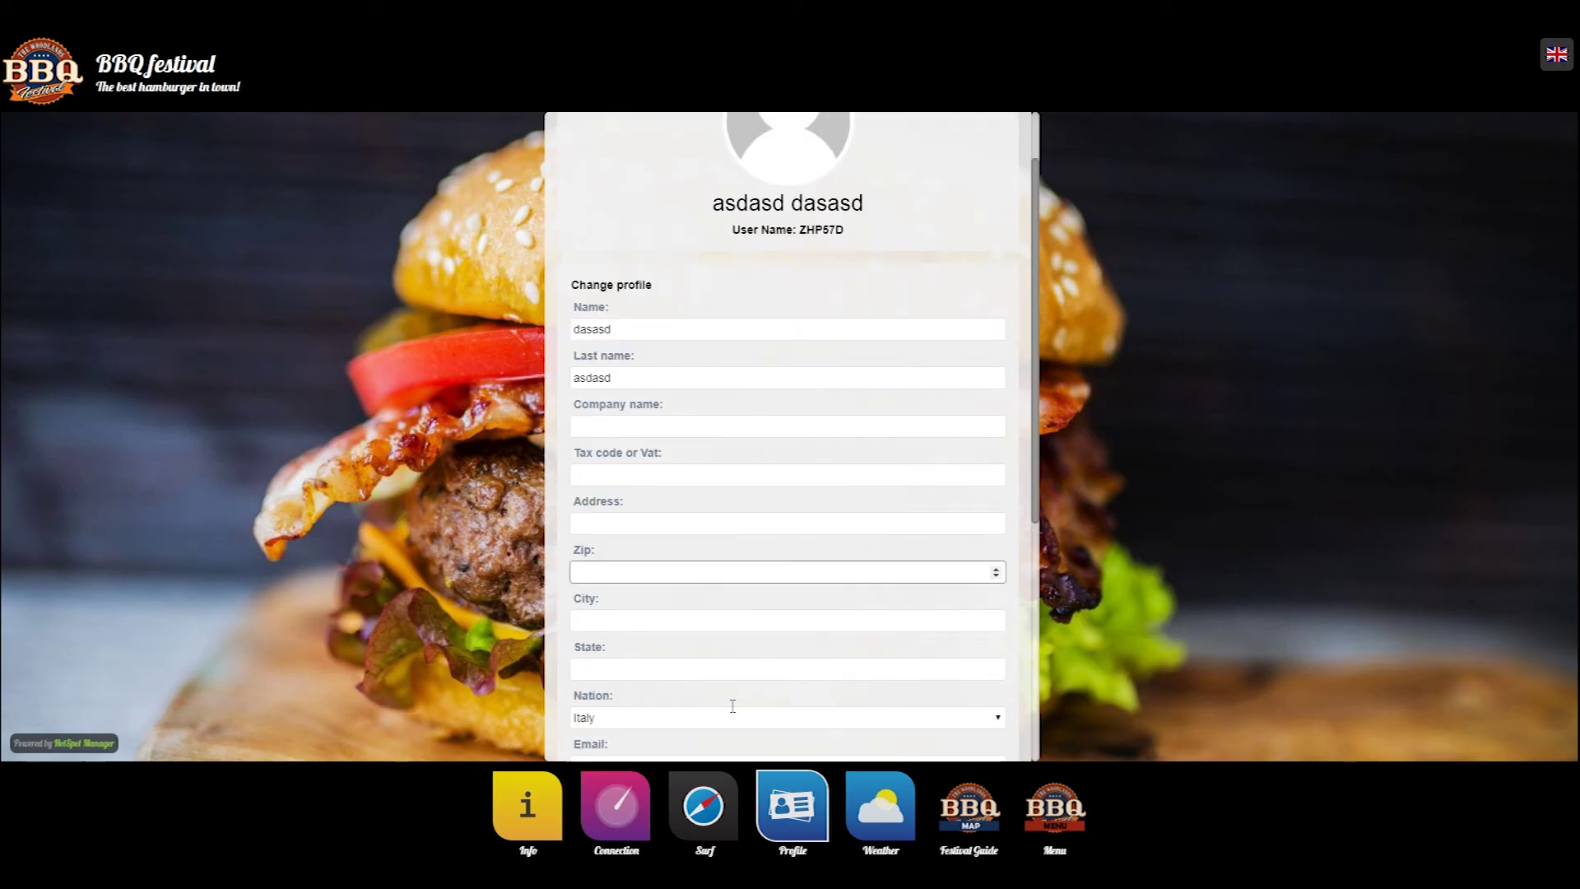
{"action": "scroll", "coordinate": [697, 735], "scroll_direction": "down", "scroll_amount": 4}
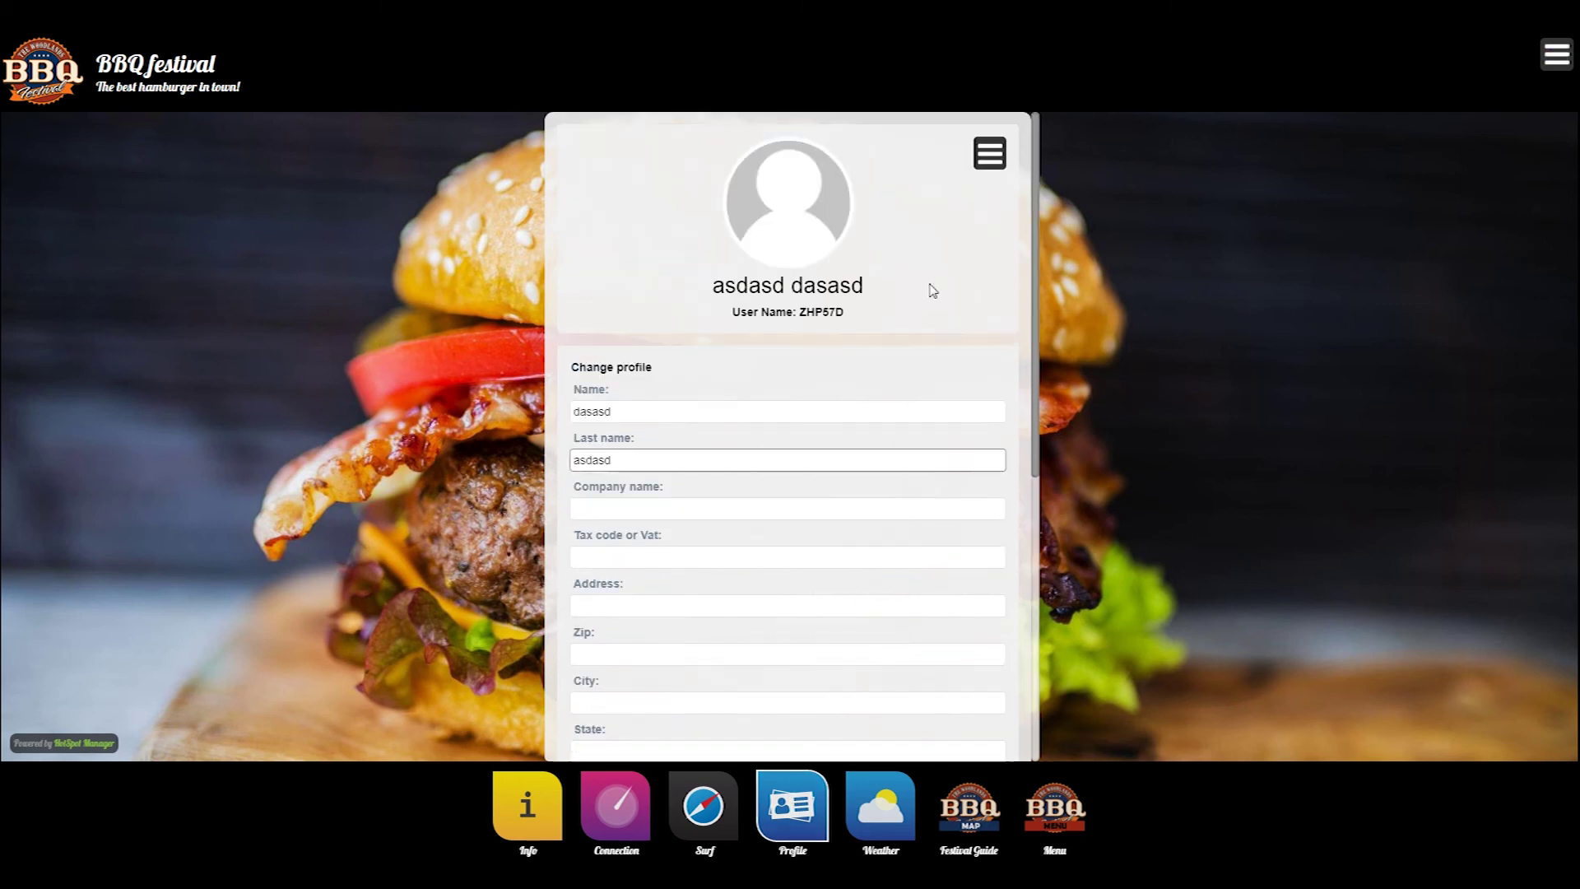
{"action": "left_click", "coordinate": [989, 153]}
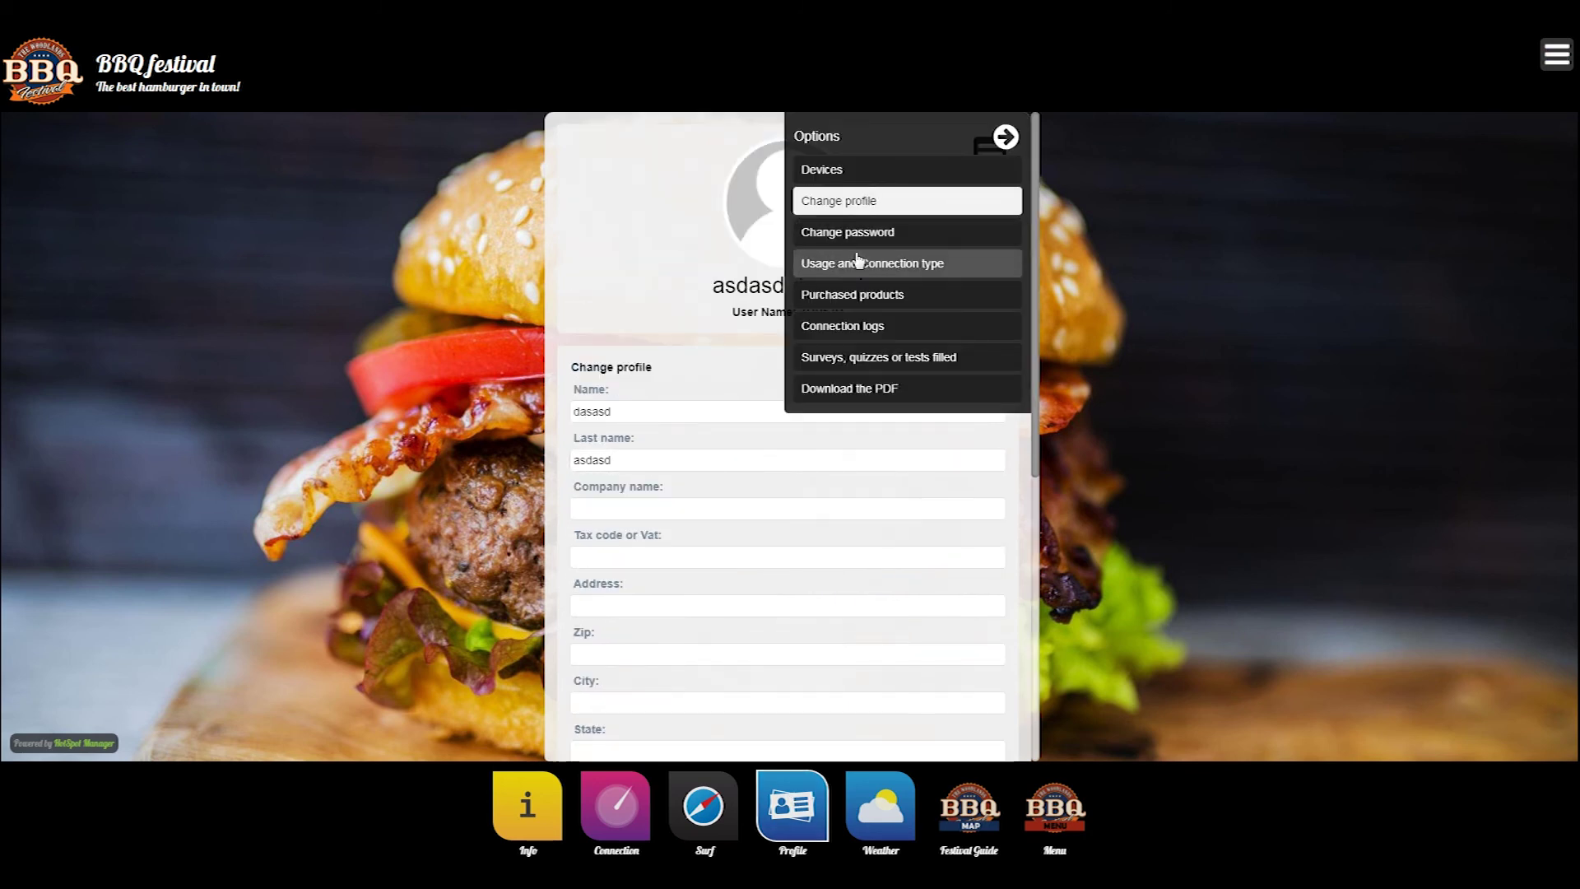
{"action": "left_click", "coordinate": [856, 394]}
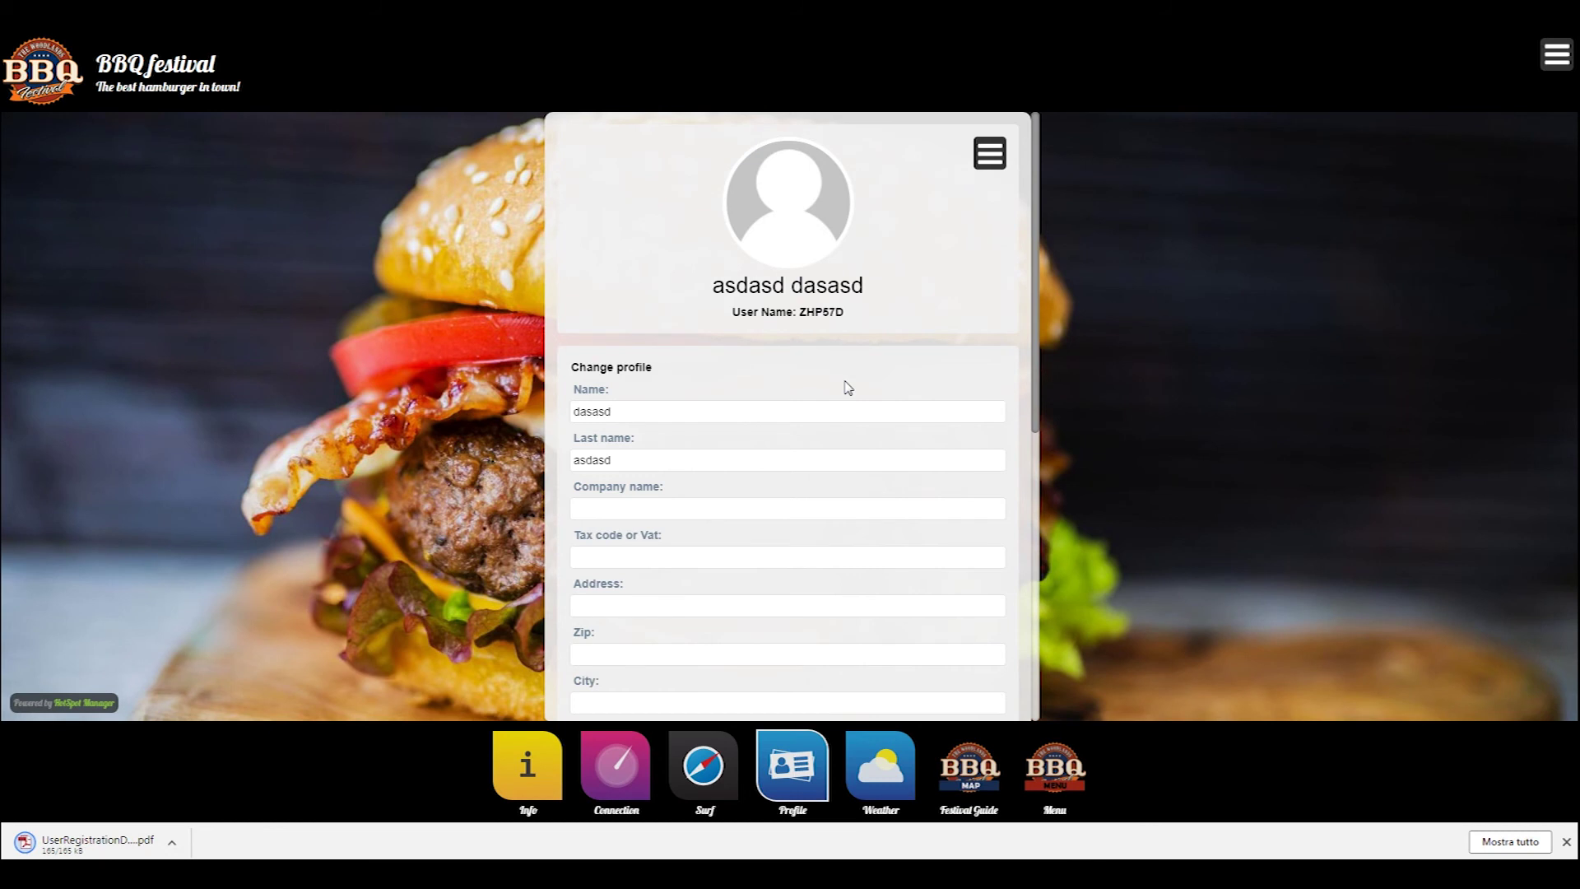
{"action": "left_click", "coordinate": [137, 848]}
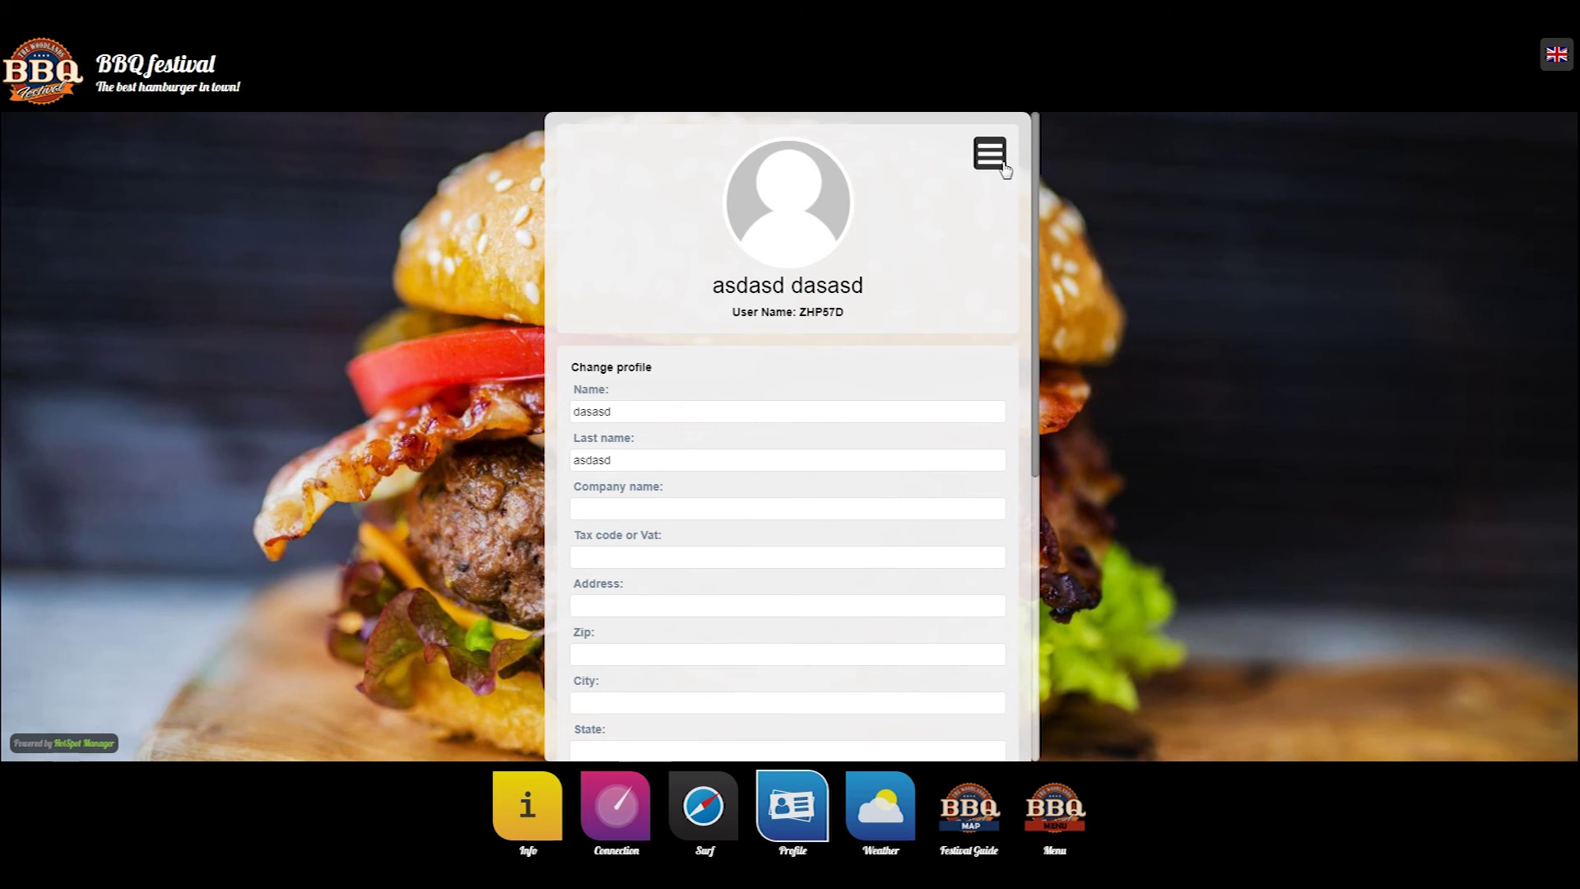
- View the Usage and Connection type statistics, then close the profile card
{"action": "left_click", "coordinate": [998, 157]}
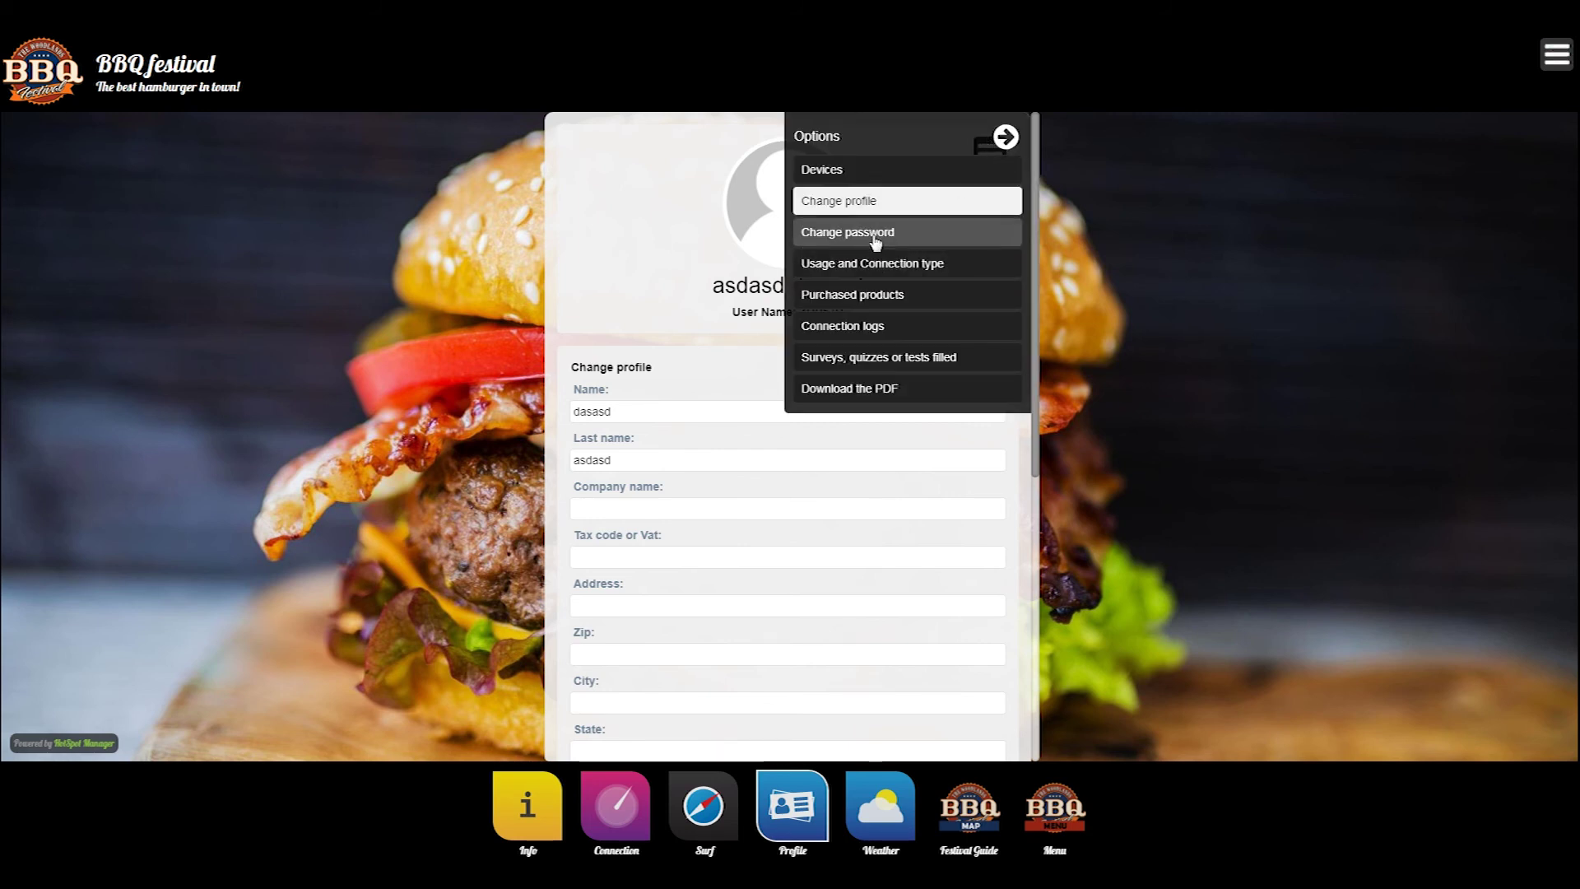
{"action": "left_click", "coordinate": [869, 268]}
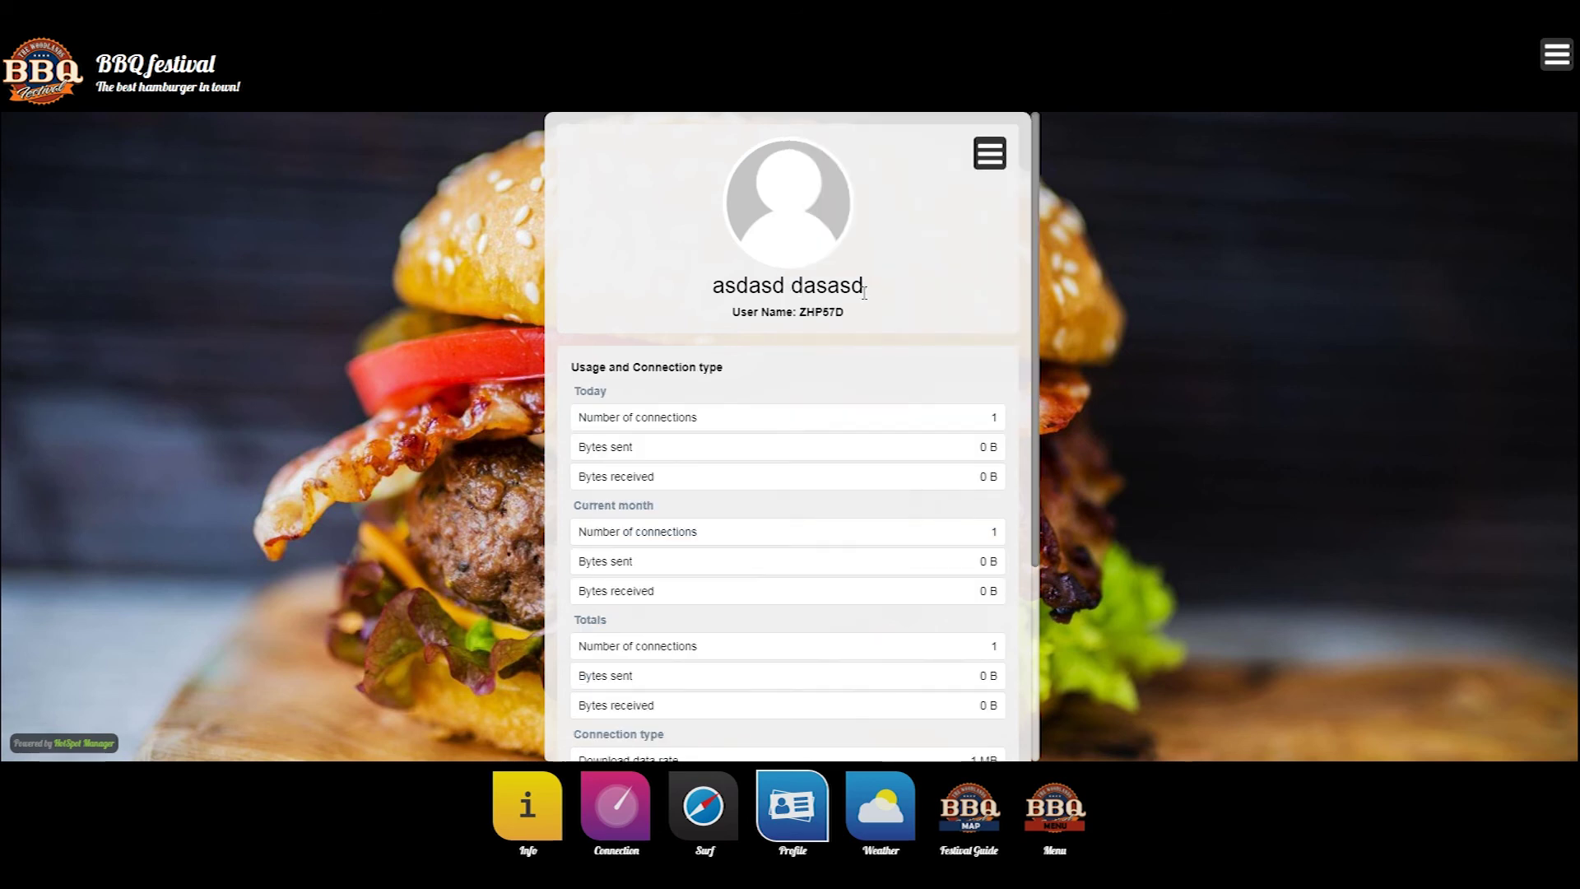
{"action": "scroll", "coordinate": [864, 293], "scroll_direction": "down", "scroll_amount": 3}
{"action": "scroll", "coordinate": [856, 296], "scroll_direction": "up", "scroll_amount": 3}
{"action": "left_click", "coordinate": [992, 155]}
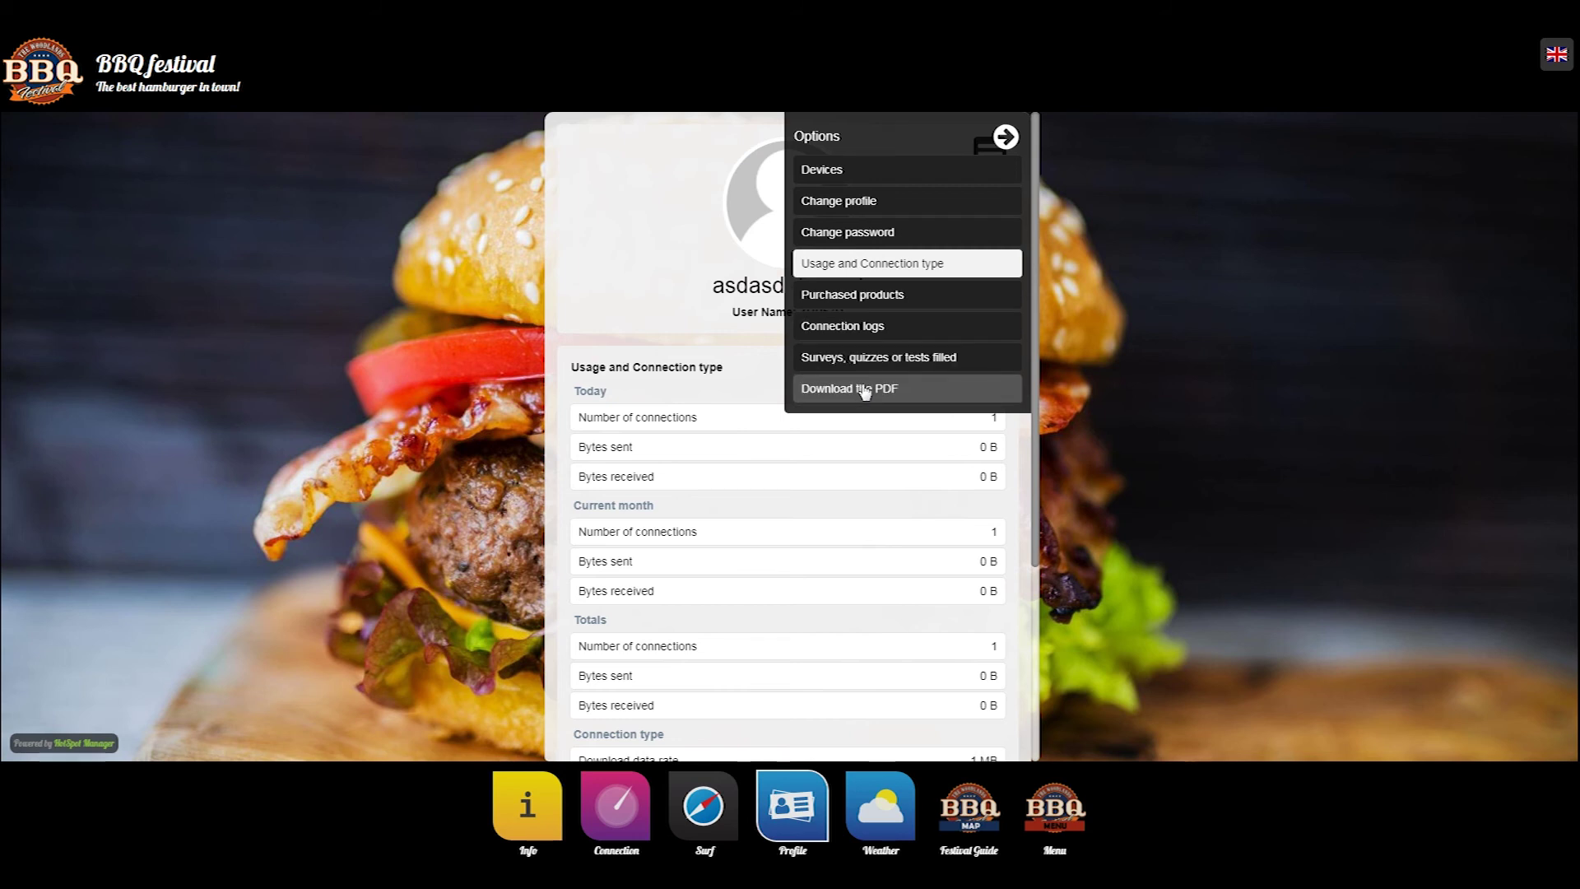
{"action": "left_click", "coordinate": [1006, 138]}
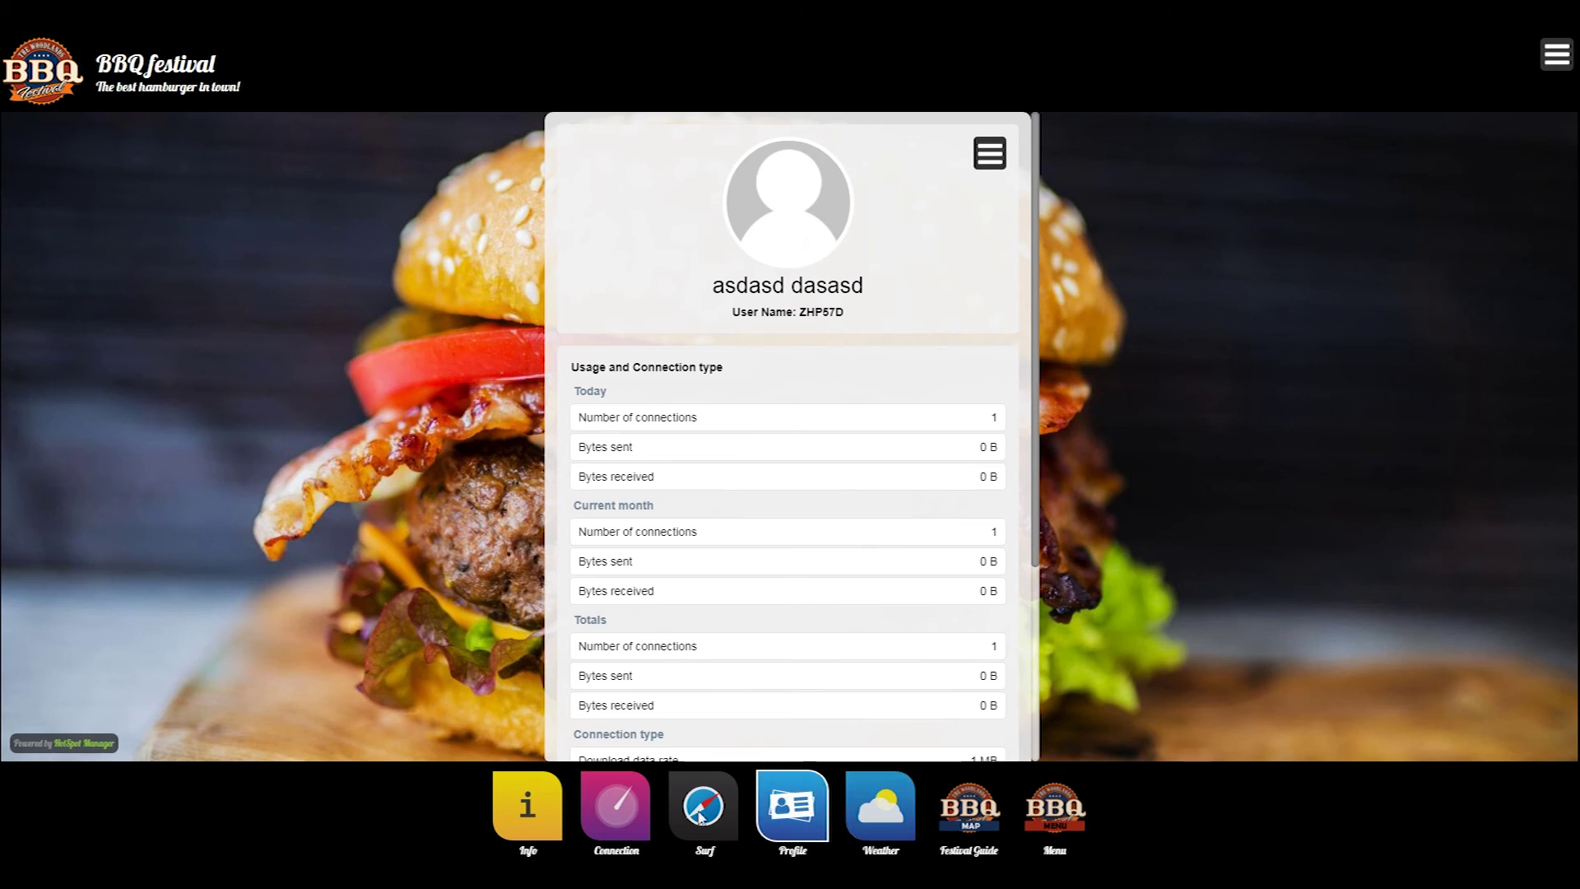
{"action": "left_click", "coordinate": [778, 799]}
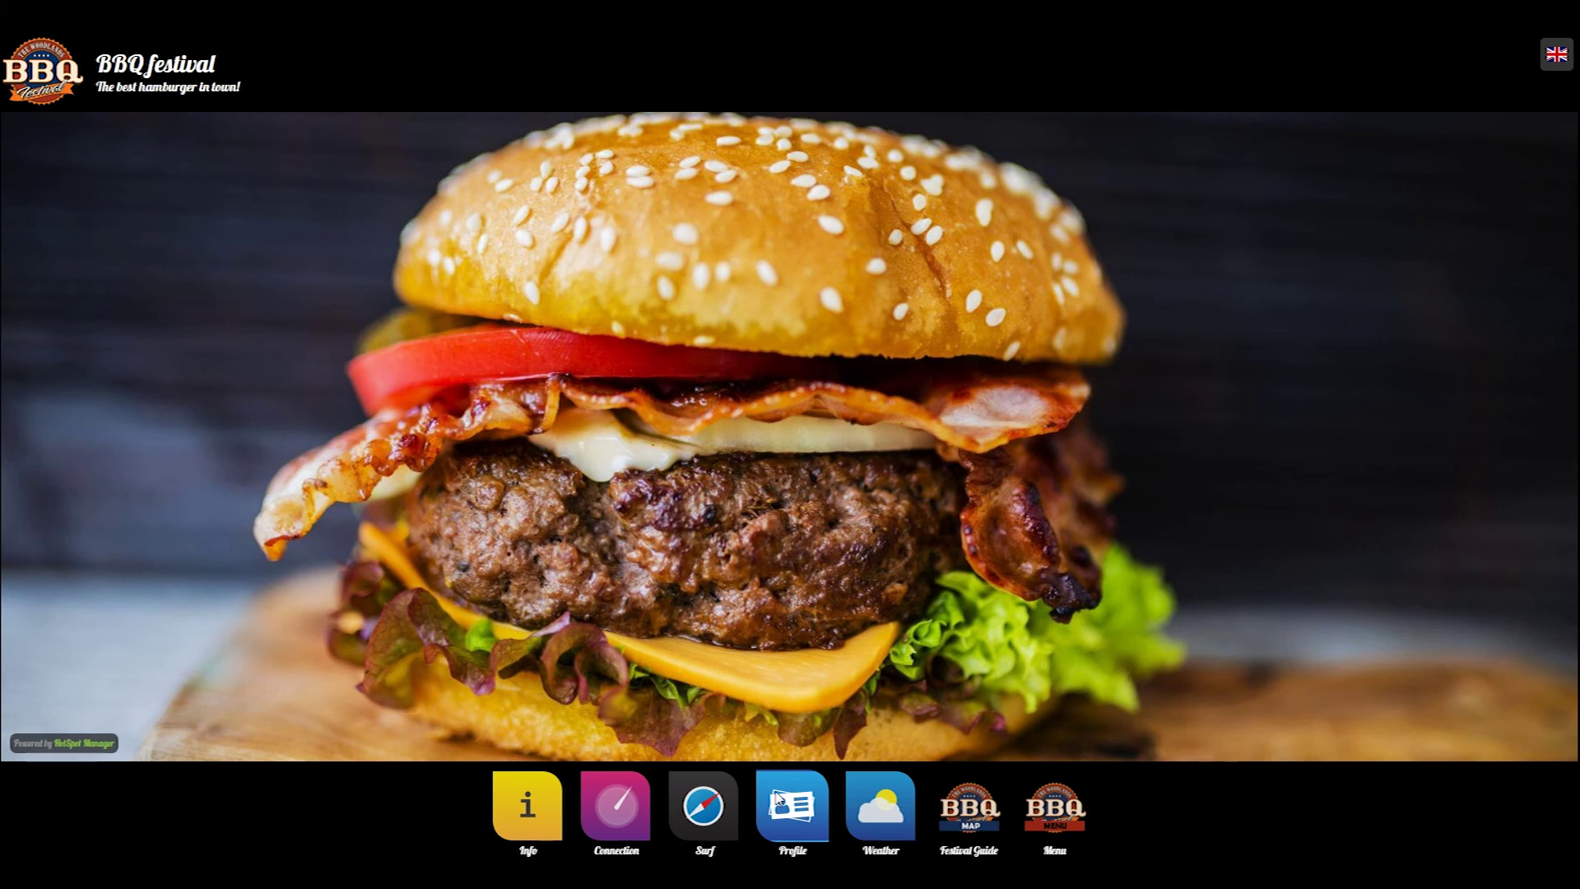
- Disconnect the hotspot session from Connection status, then go from Info to the login page
{"action": "left_click", "coordinate": [704, 805]}
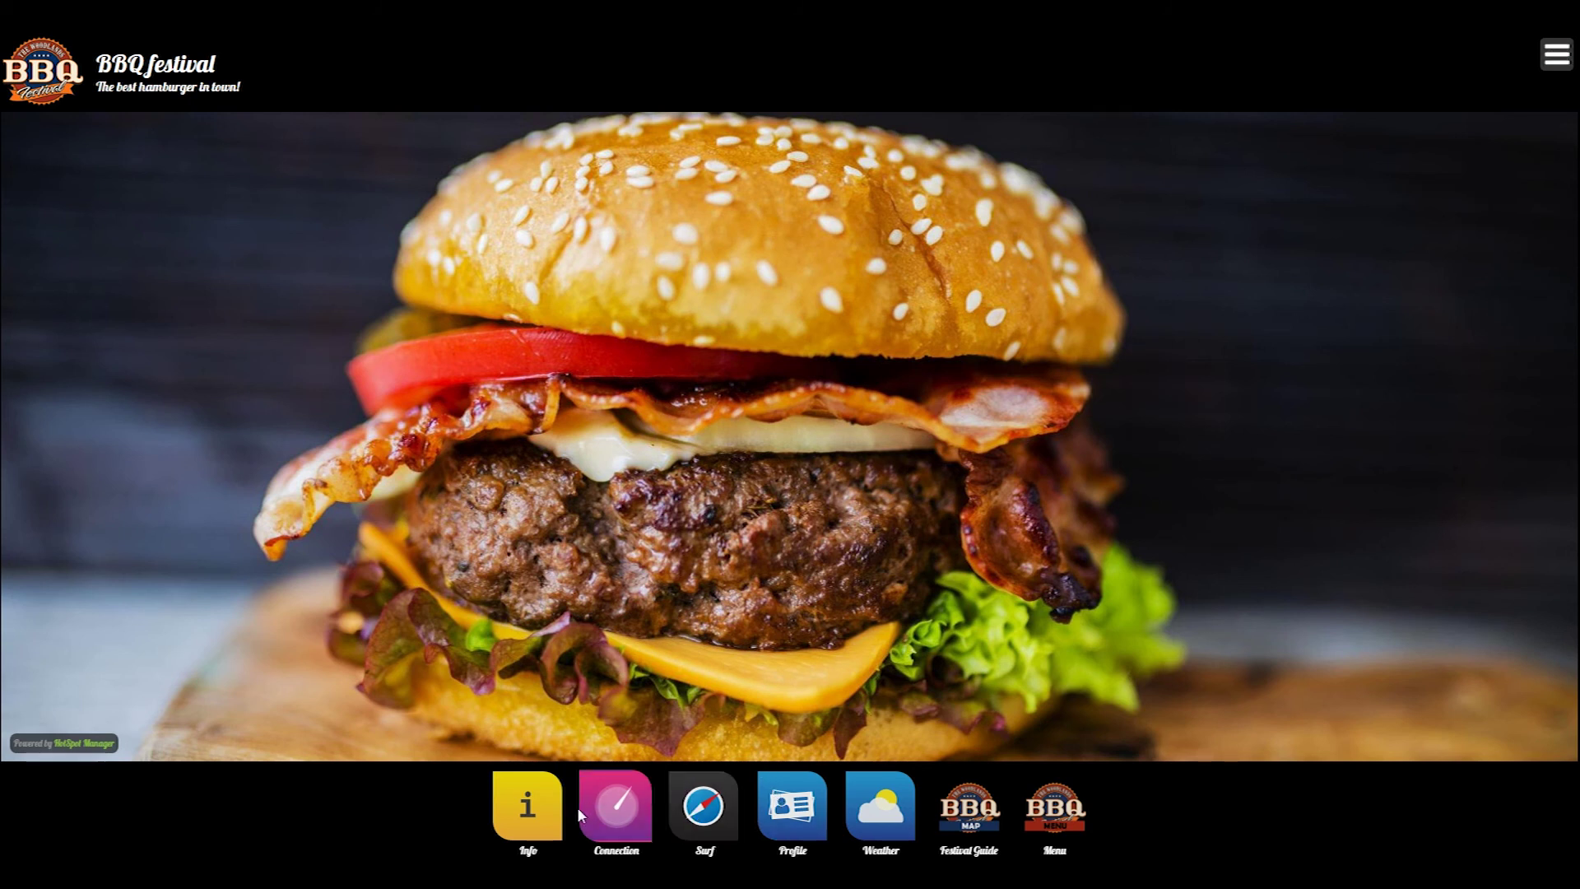
{"action": "left_click", "coordinate": [642, 804]}
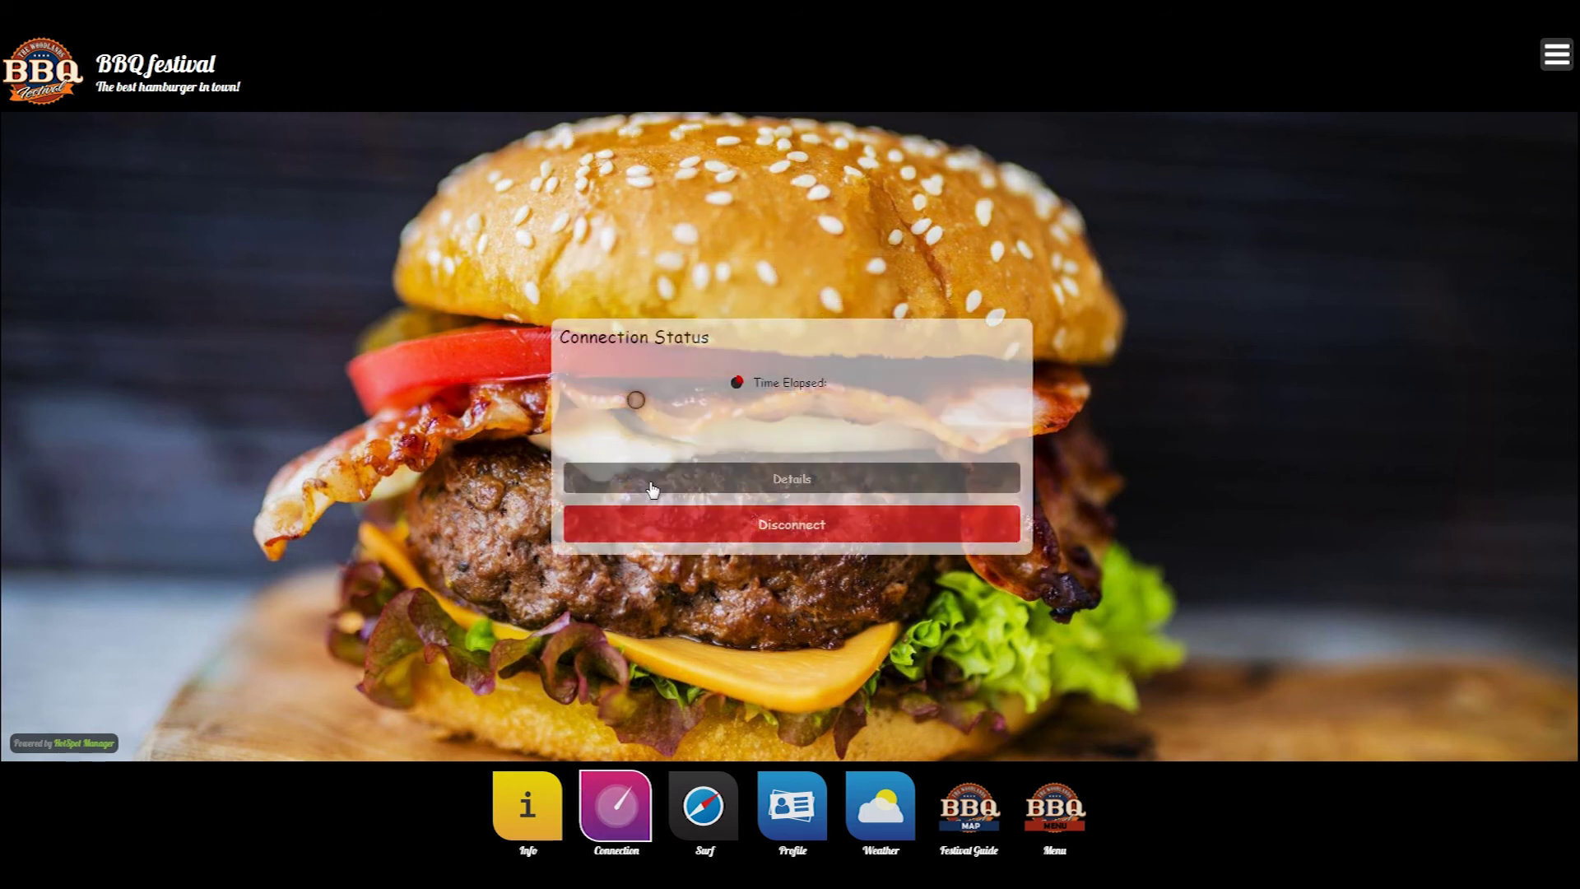
{"action": "left_click", "coordinate": [723, 536]}
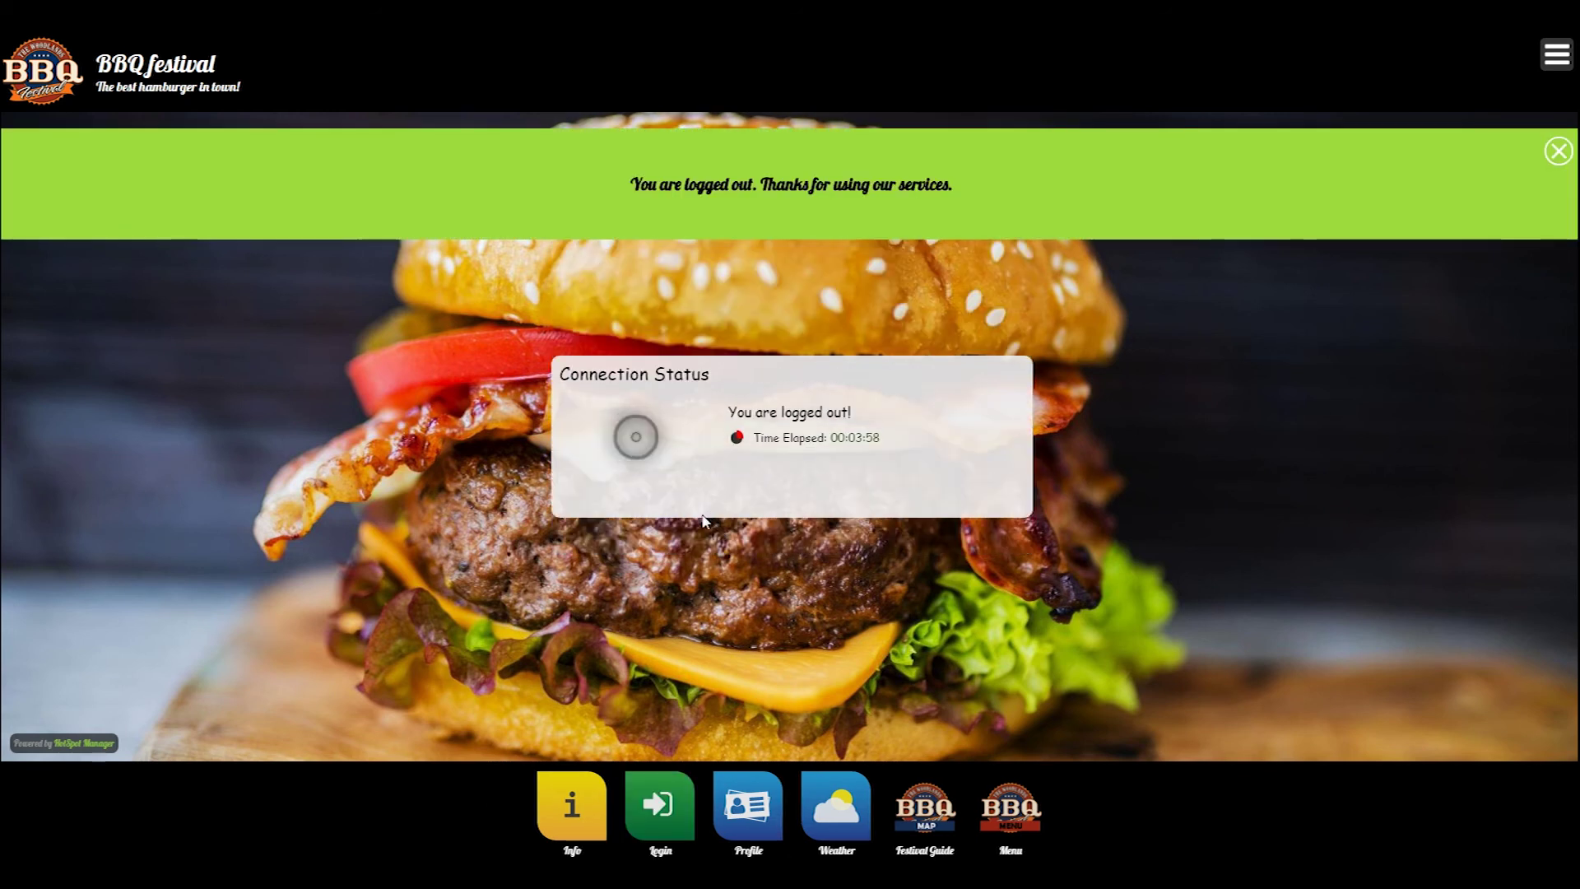
{"action": "left_click", "coordinate": [568, 811]}
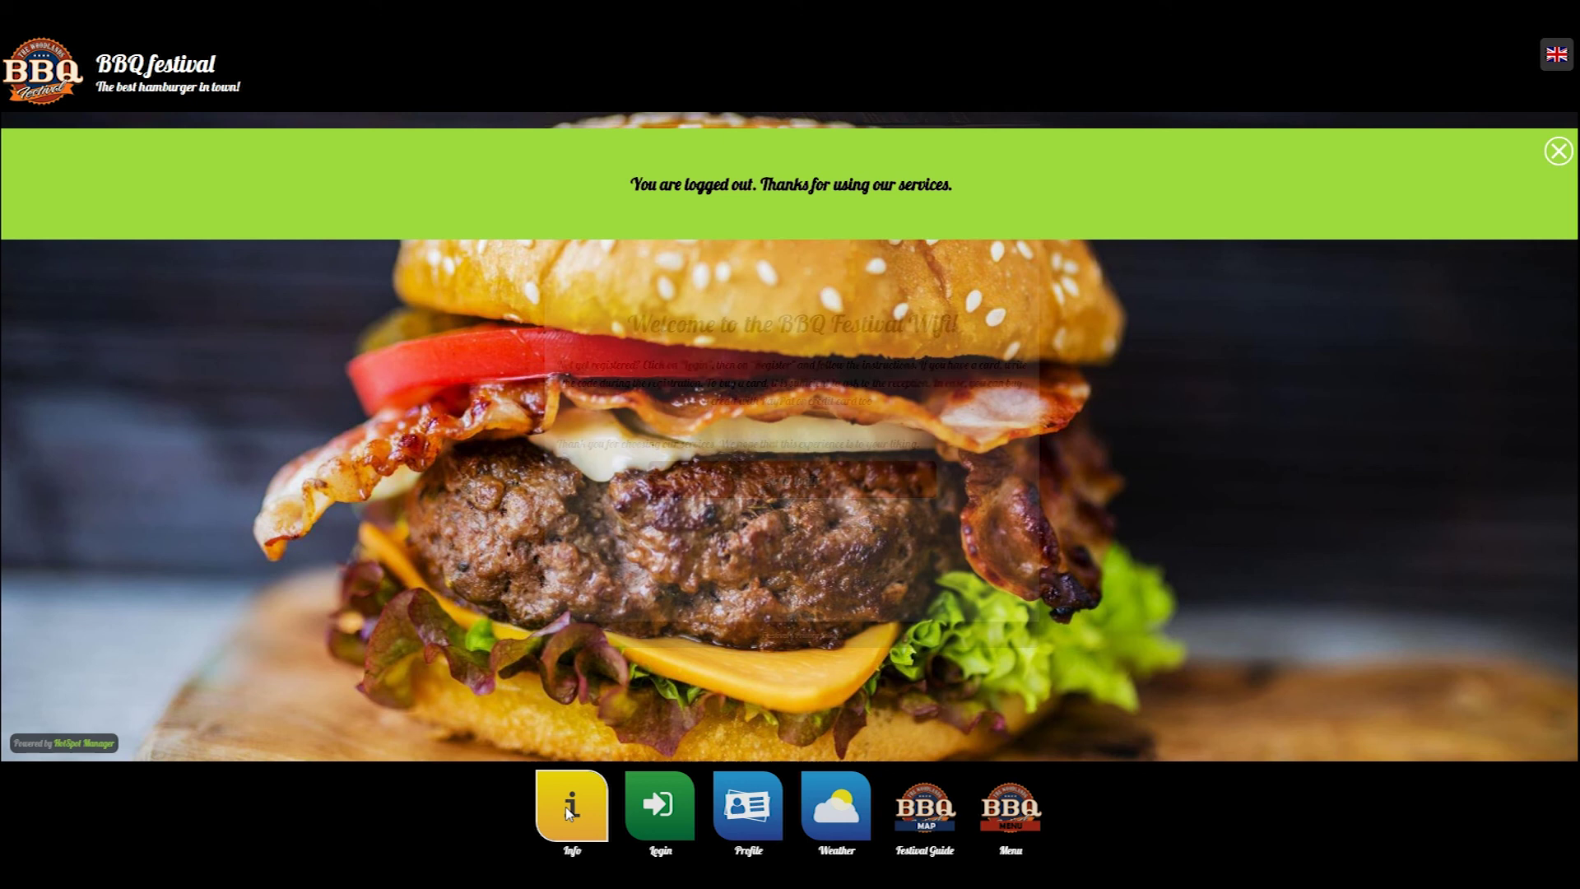
{"action": "left_click", "coordinate": [745, 541]}
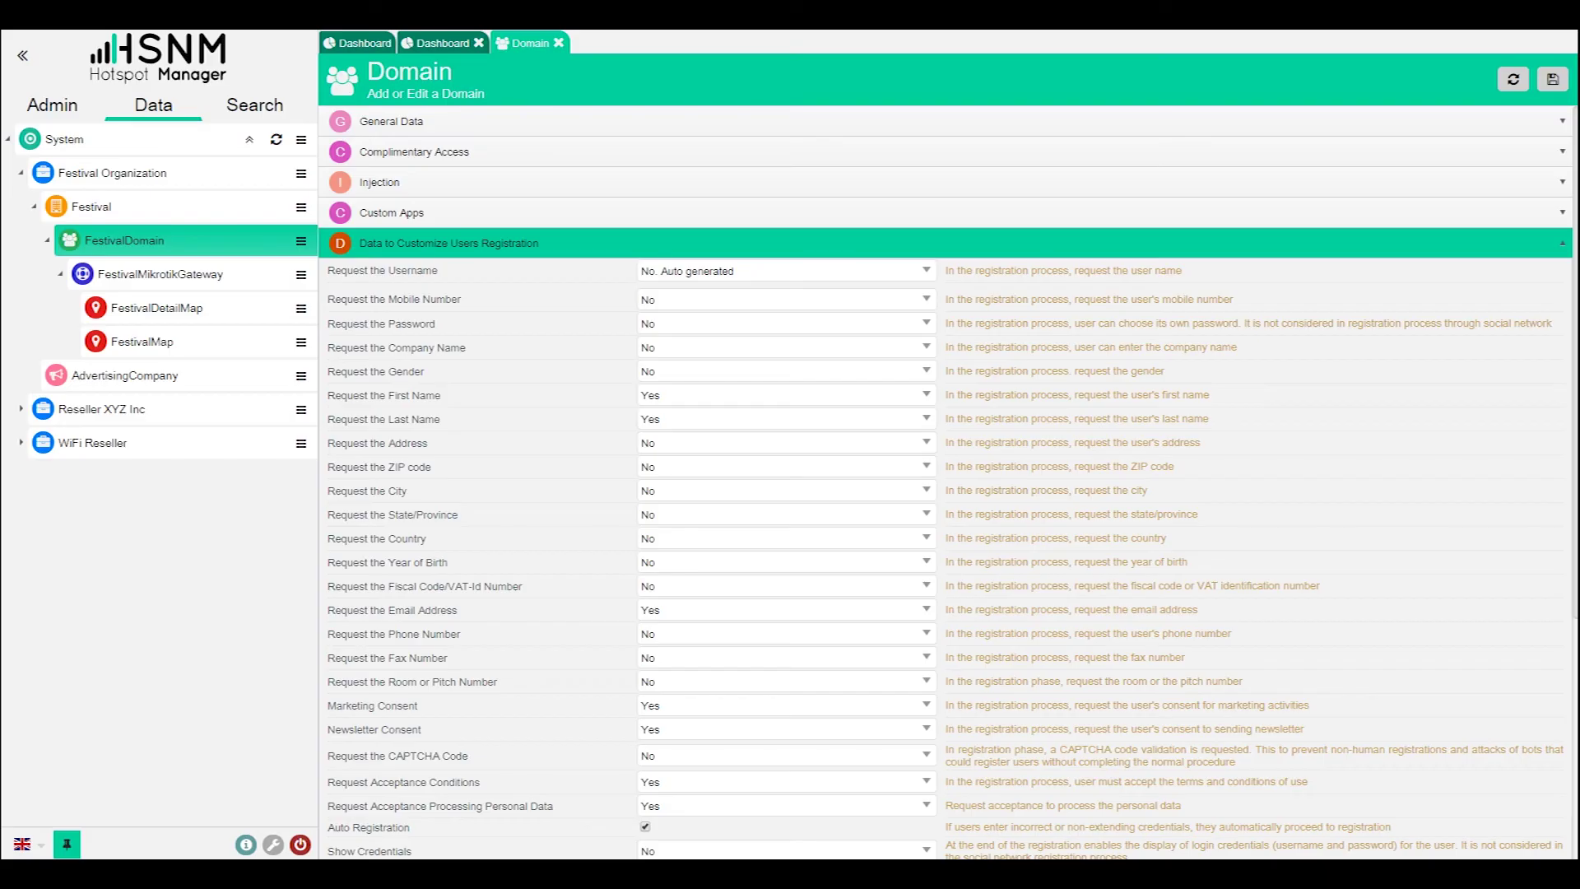
- Open Admin's External Authentications and expand the Social Networks and OAuth Custom Authentication sections
{"action": "left_click", "coordinate": [61, 108]}
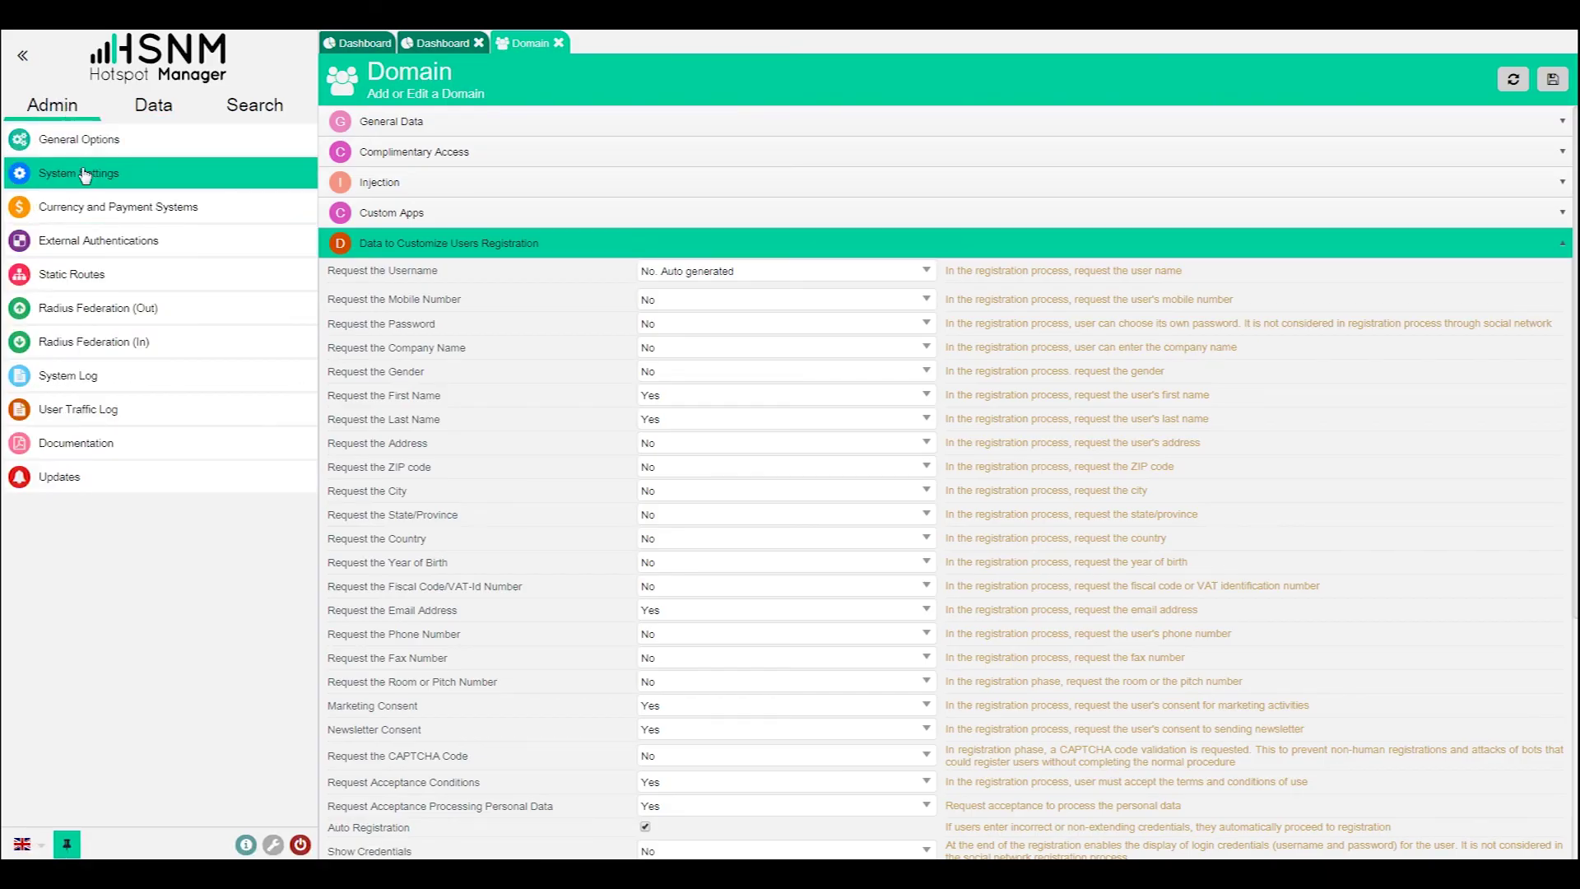
{"action": "left_click", "coordinate": [97, 242]}
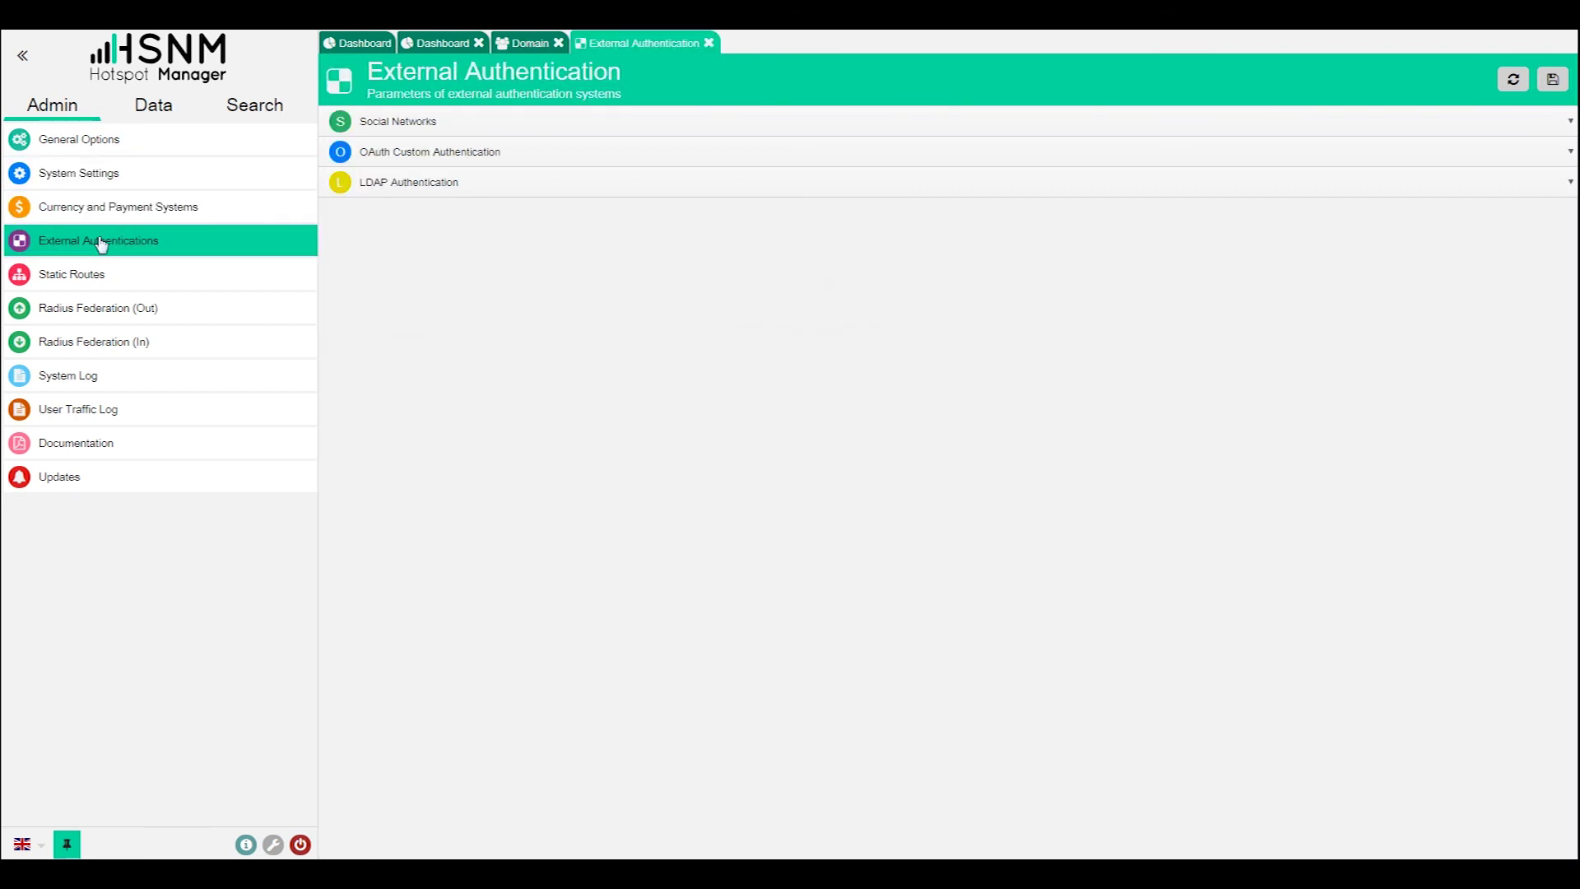
{"action": "left_click", "coordinate": [510, 127]}
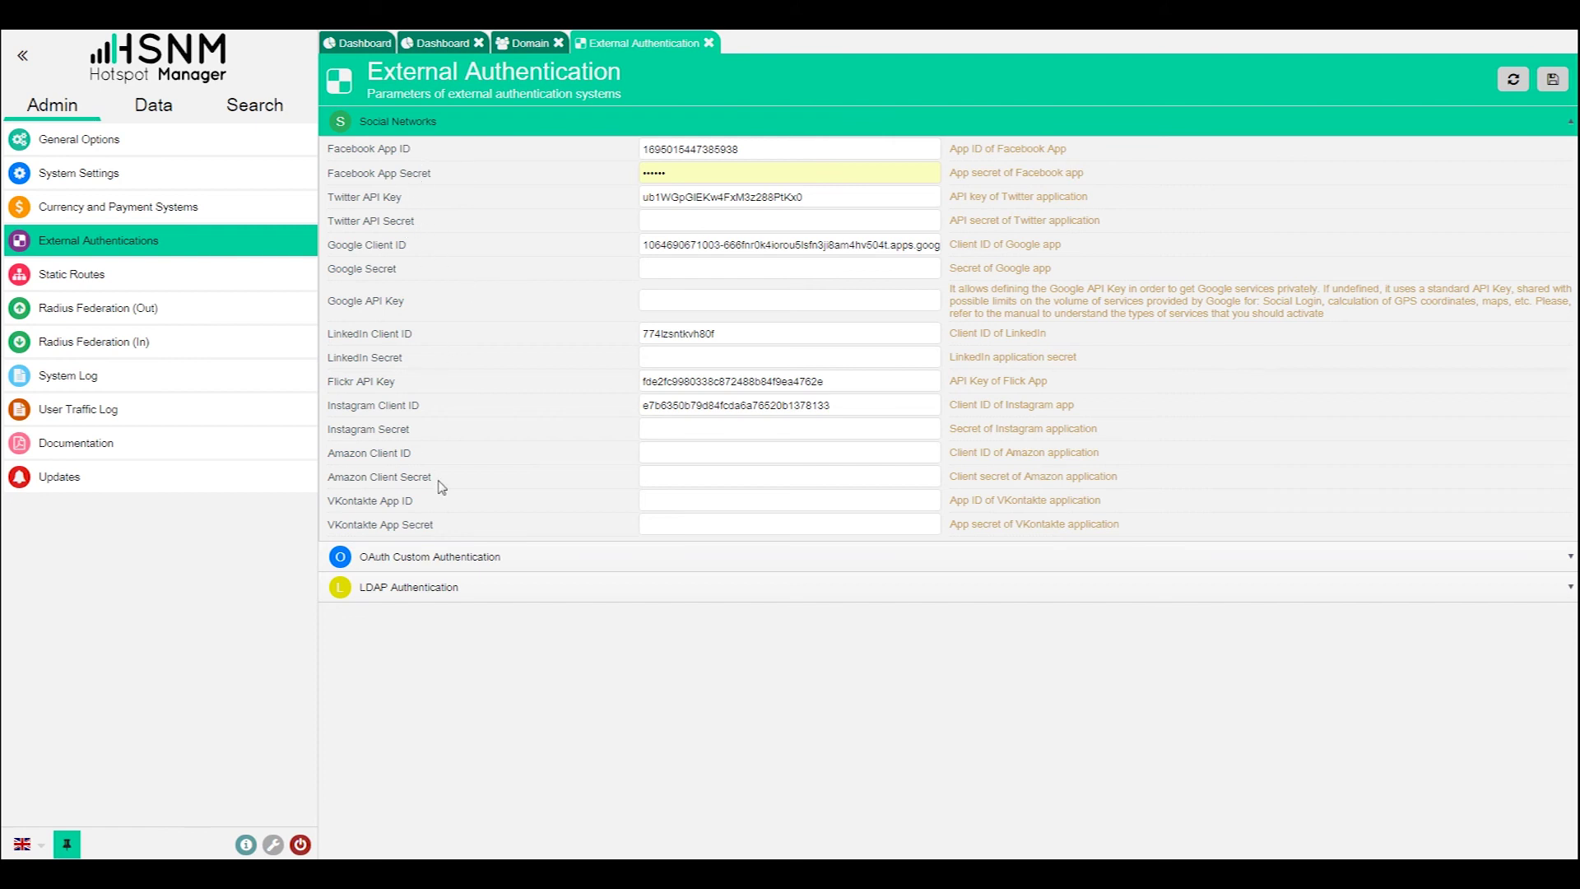
{"action": "left_click", "coordinate": [370, 565]}
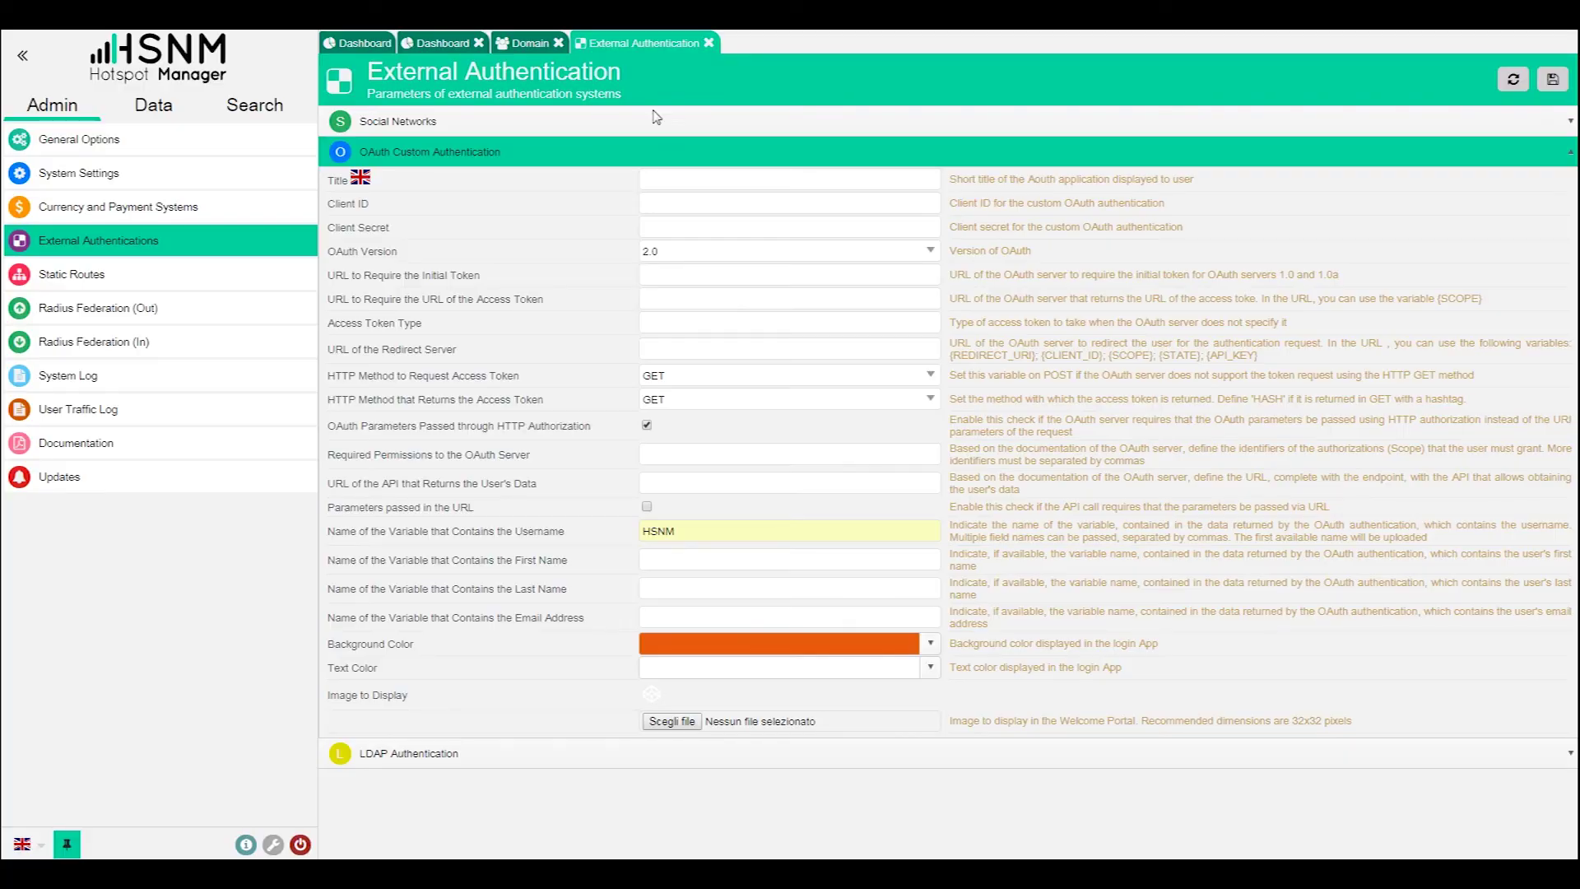
- Collapse OAuth Custom Authentication and expand the LDAP Authentication (Windows Server Login) settings
{"action": "left_click", "coordinate": [466, 152]}
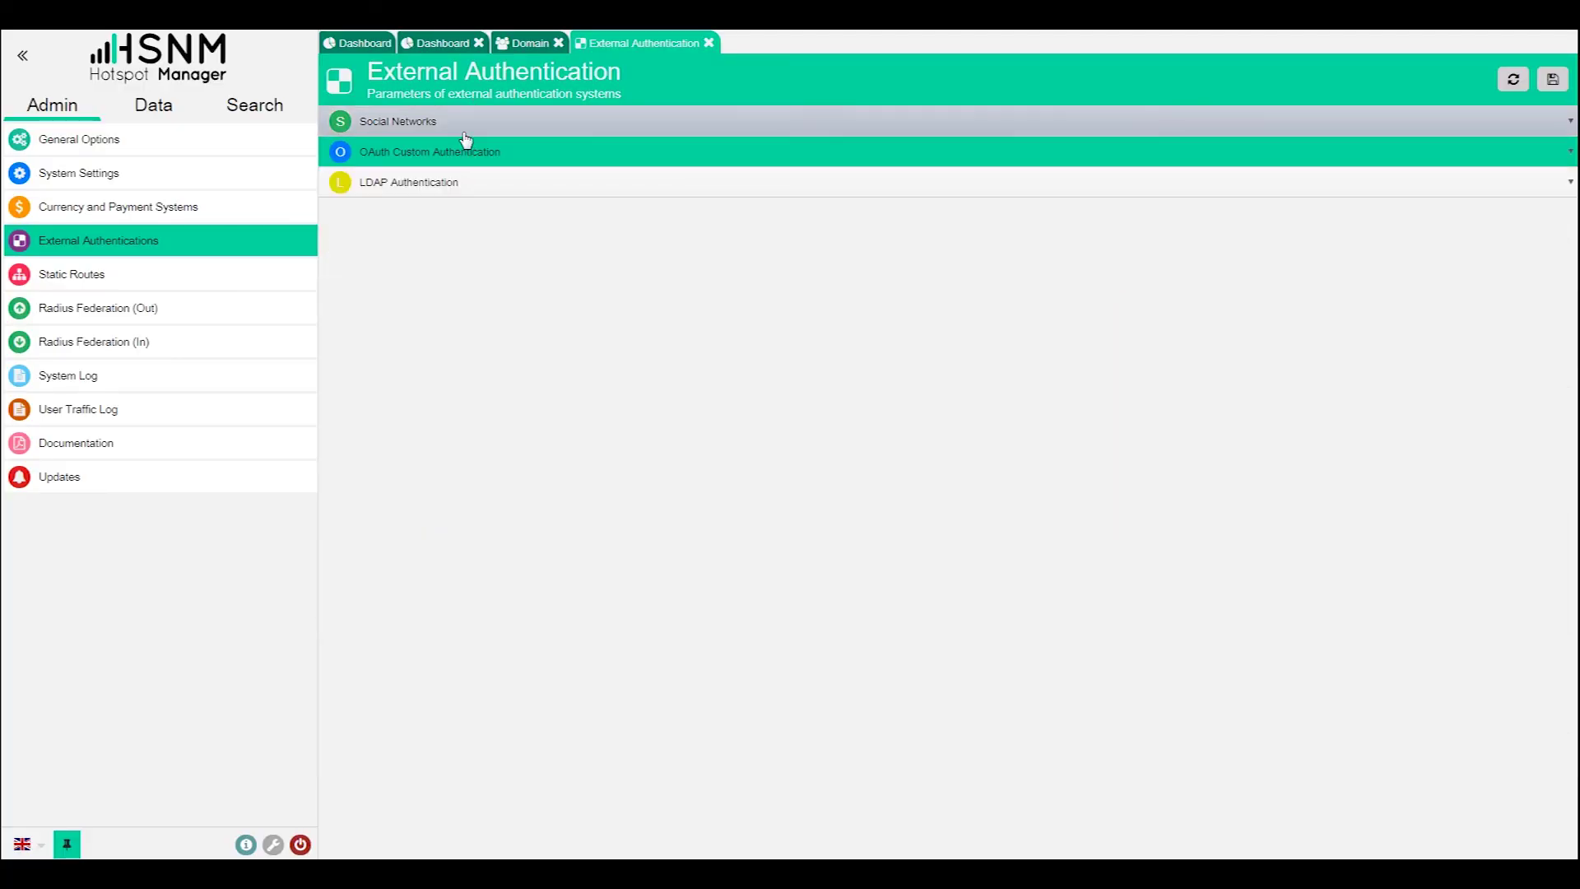
{"action": "left_click", "coordinate": [467, 183]}
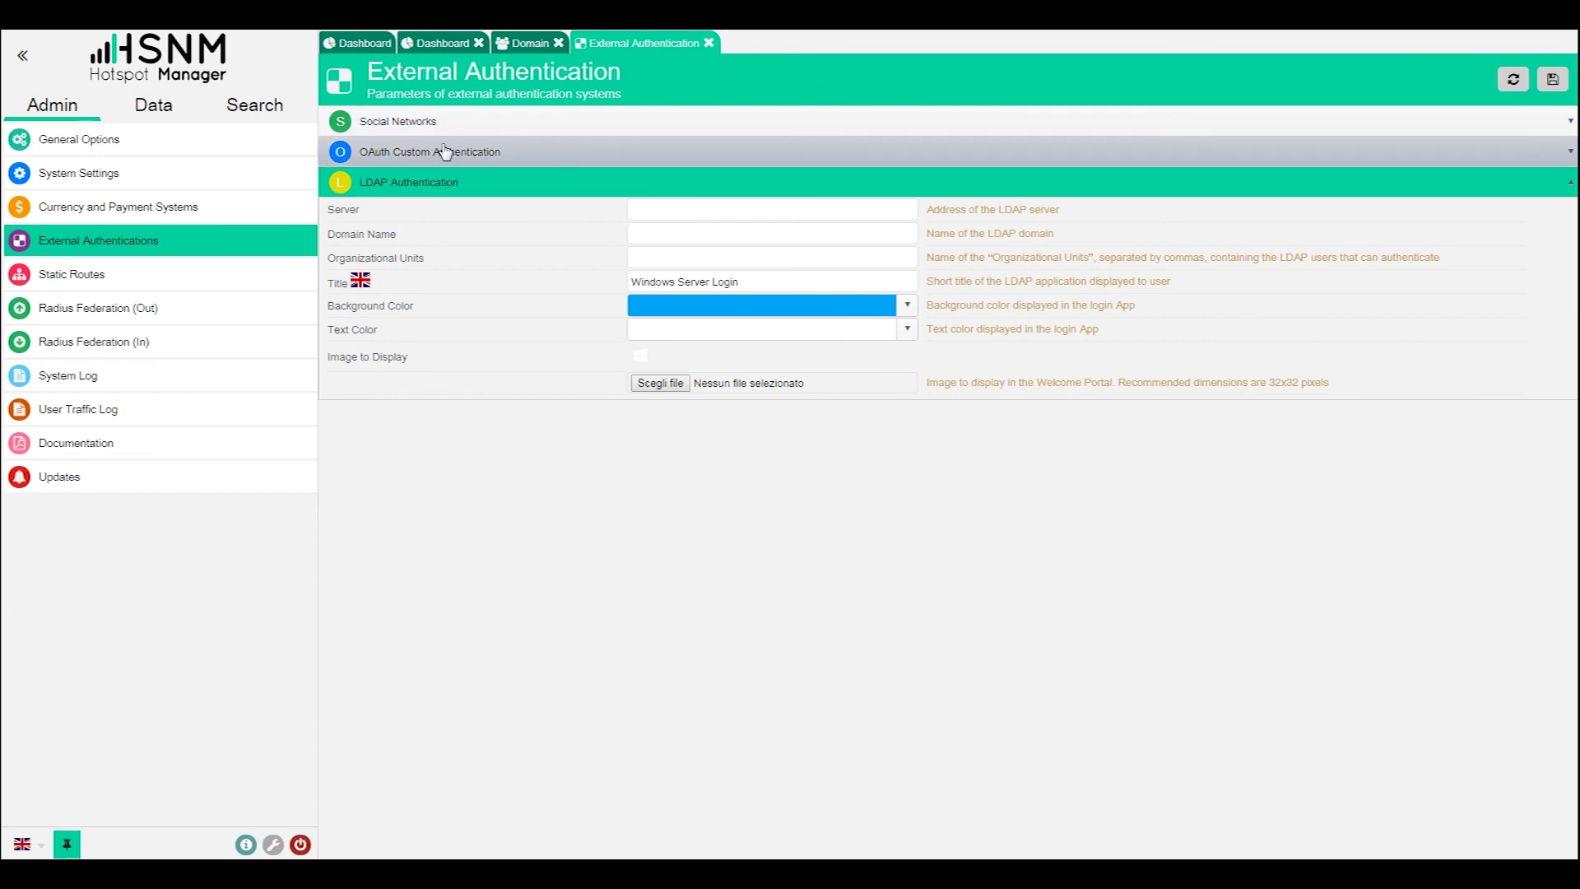
- Expand Social Networks to show the Facebook, Twitter, Google, LinkedIn and Instagram credentials
{"action": "left_click", "coordinate": [445, 151]}
{"action": "left_click", "coordinate": [452, 136]}
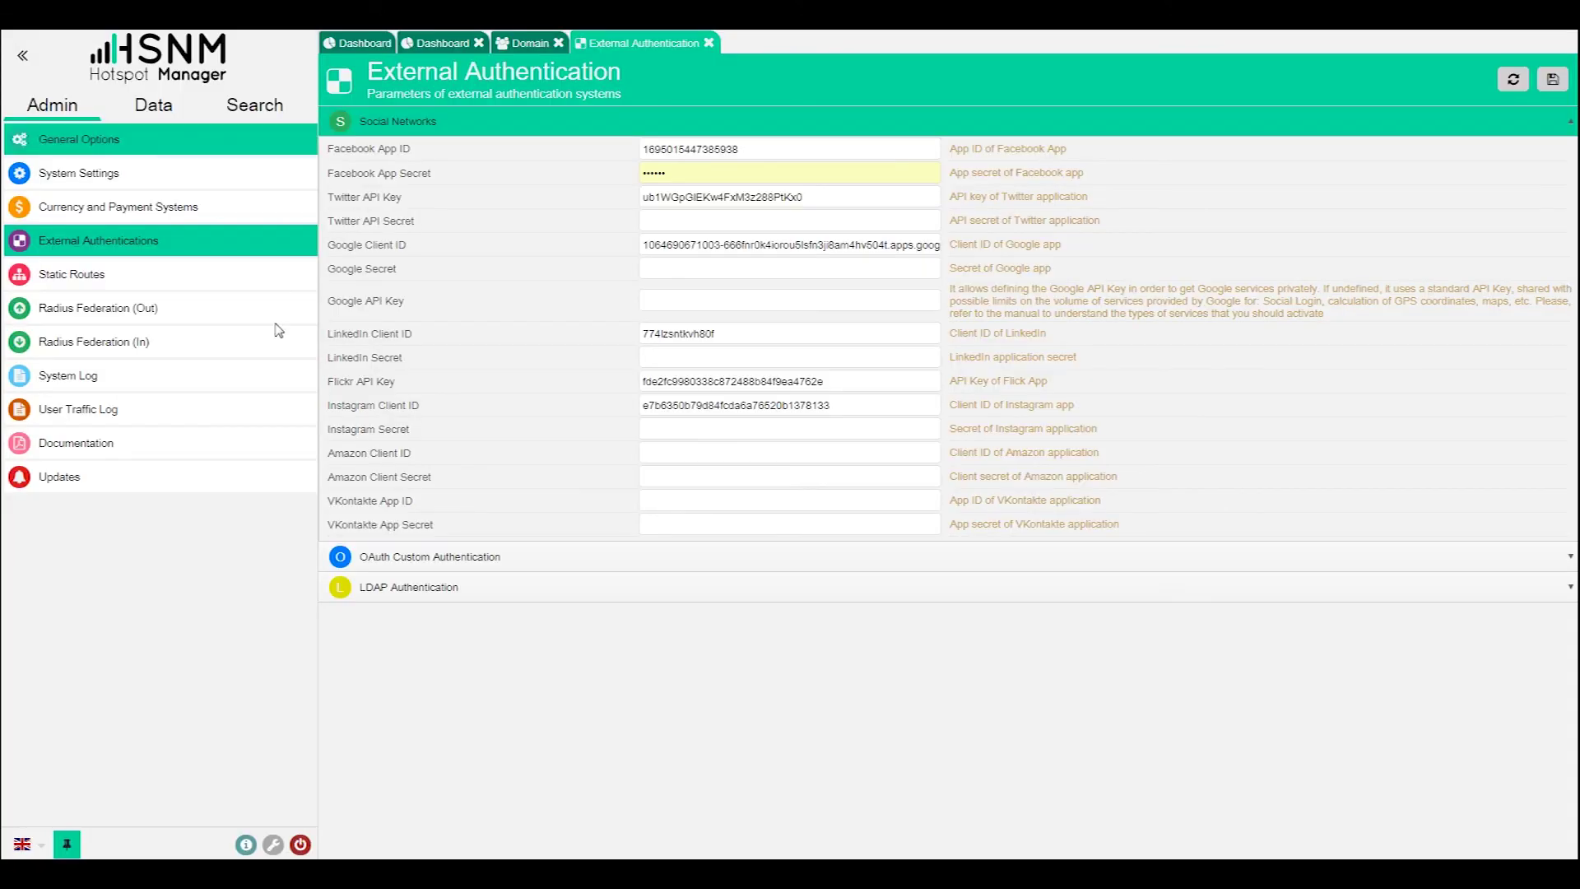
- From the Data tree, add a new user to FestivalDomain and select its generated username
{"action": "left_click", "coordinate": [137, 110]}
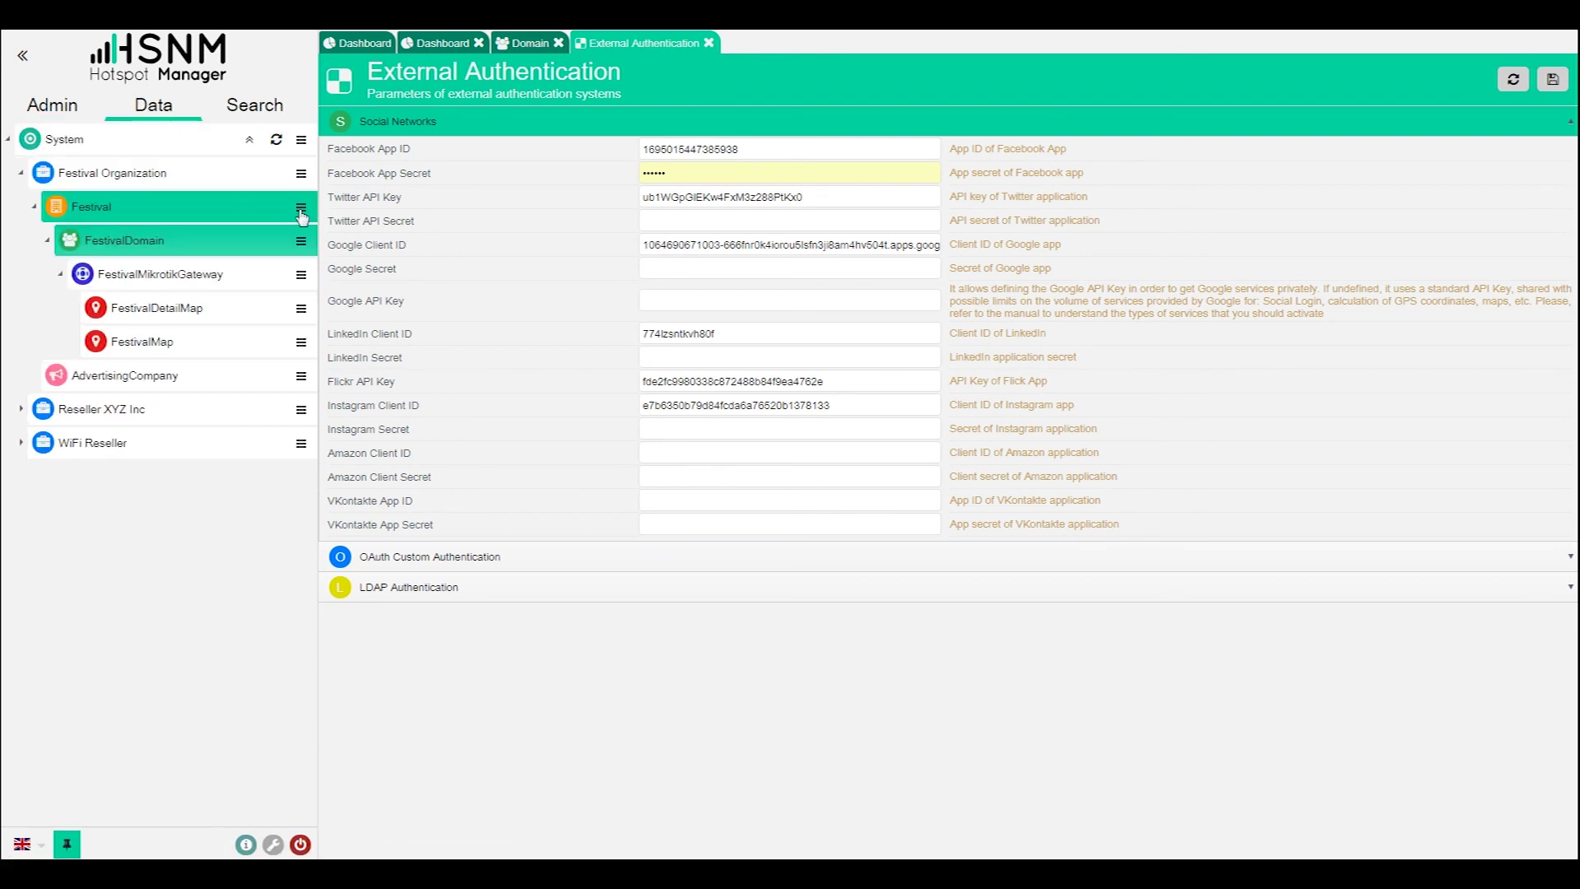
{"action": "left_click", "coordinate": [303, 240]}
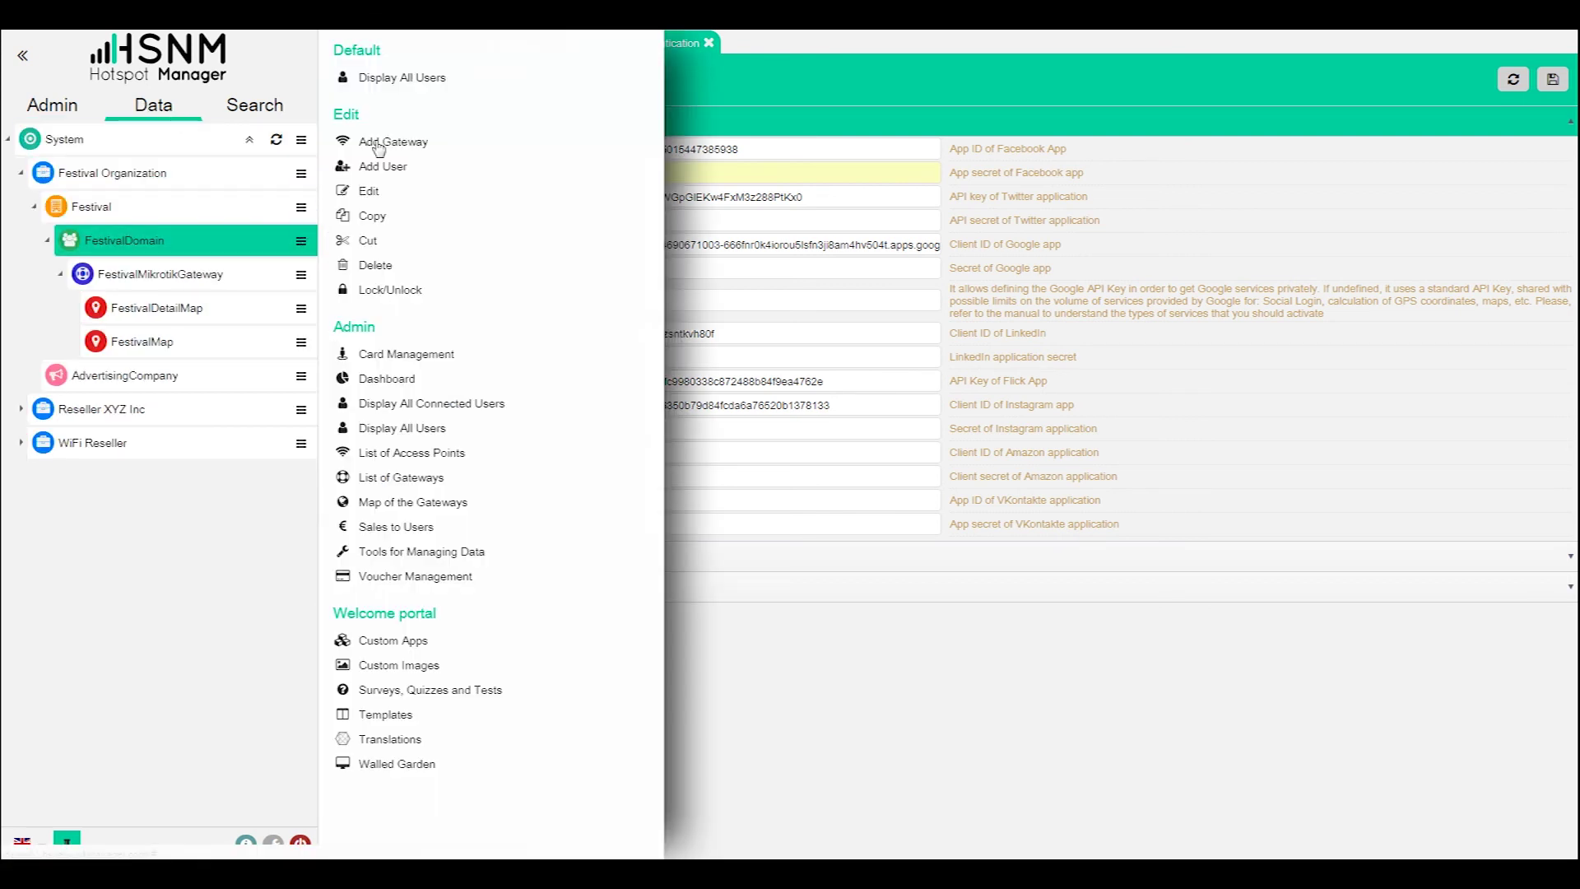
{"action": "left_click", "coordinate": [397, 165]}
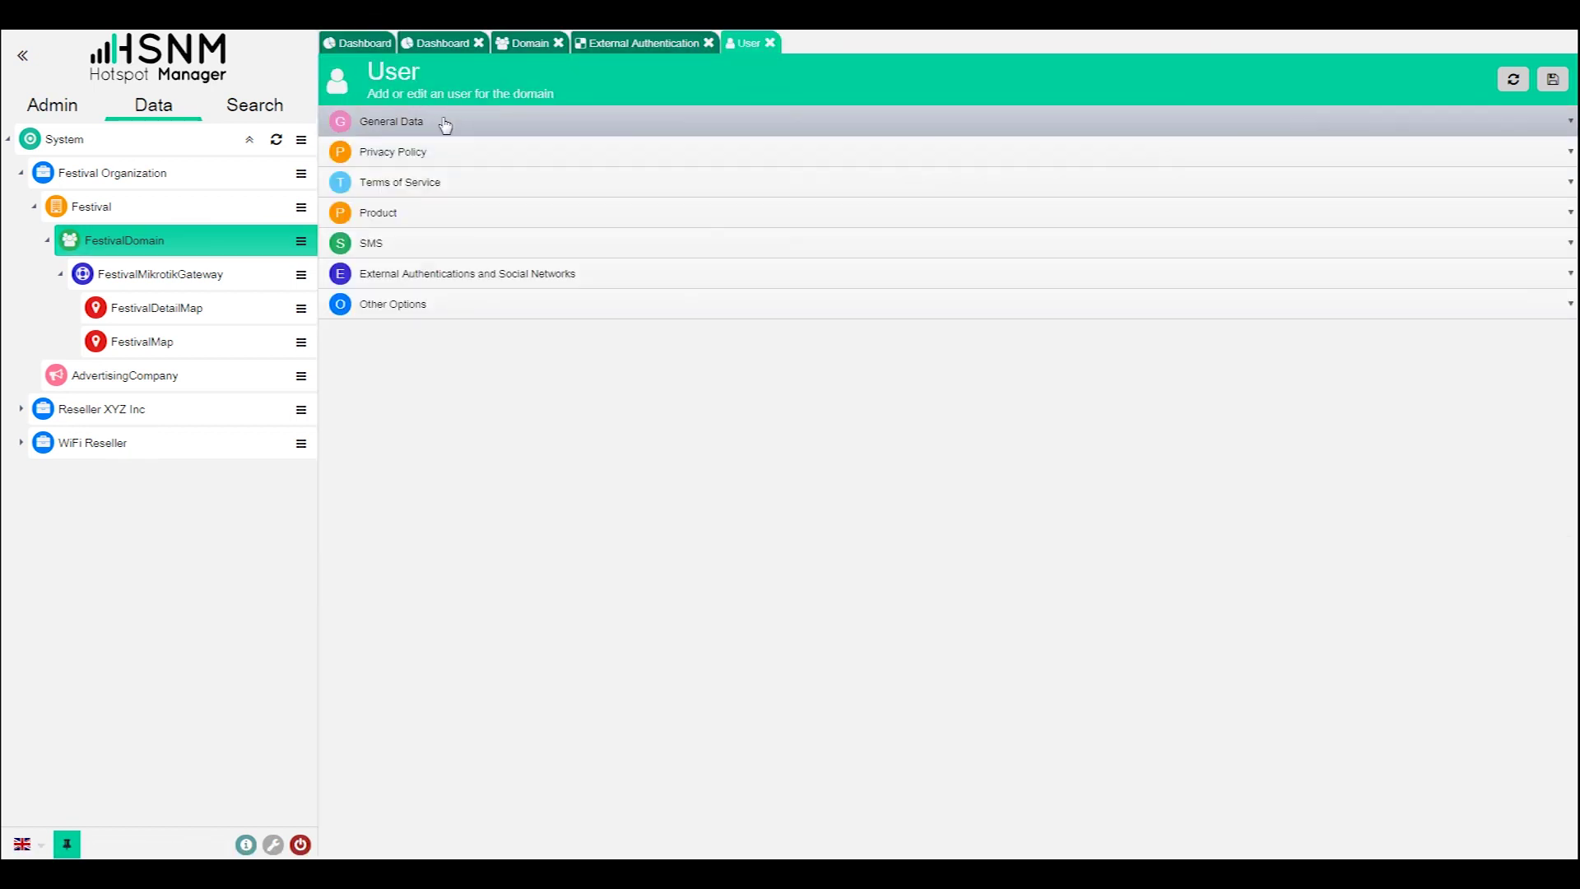
{"action": "left_click_drag", "start_coordinate": [749, 149], "coordinate": [576, 132]}
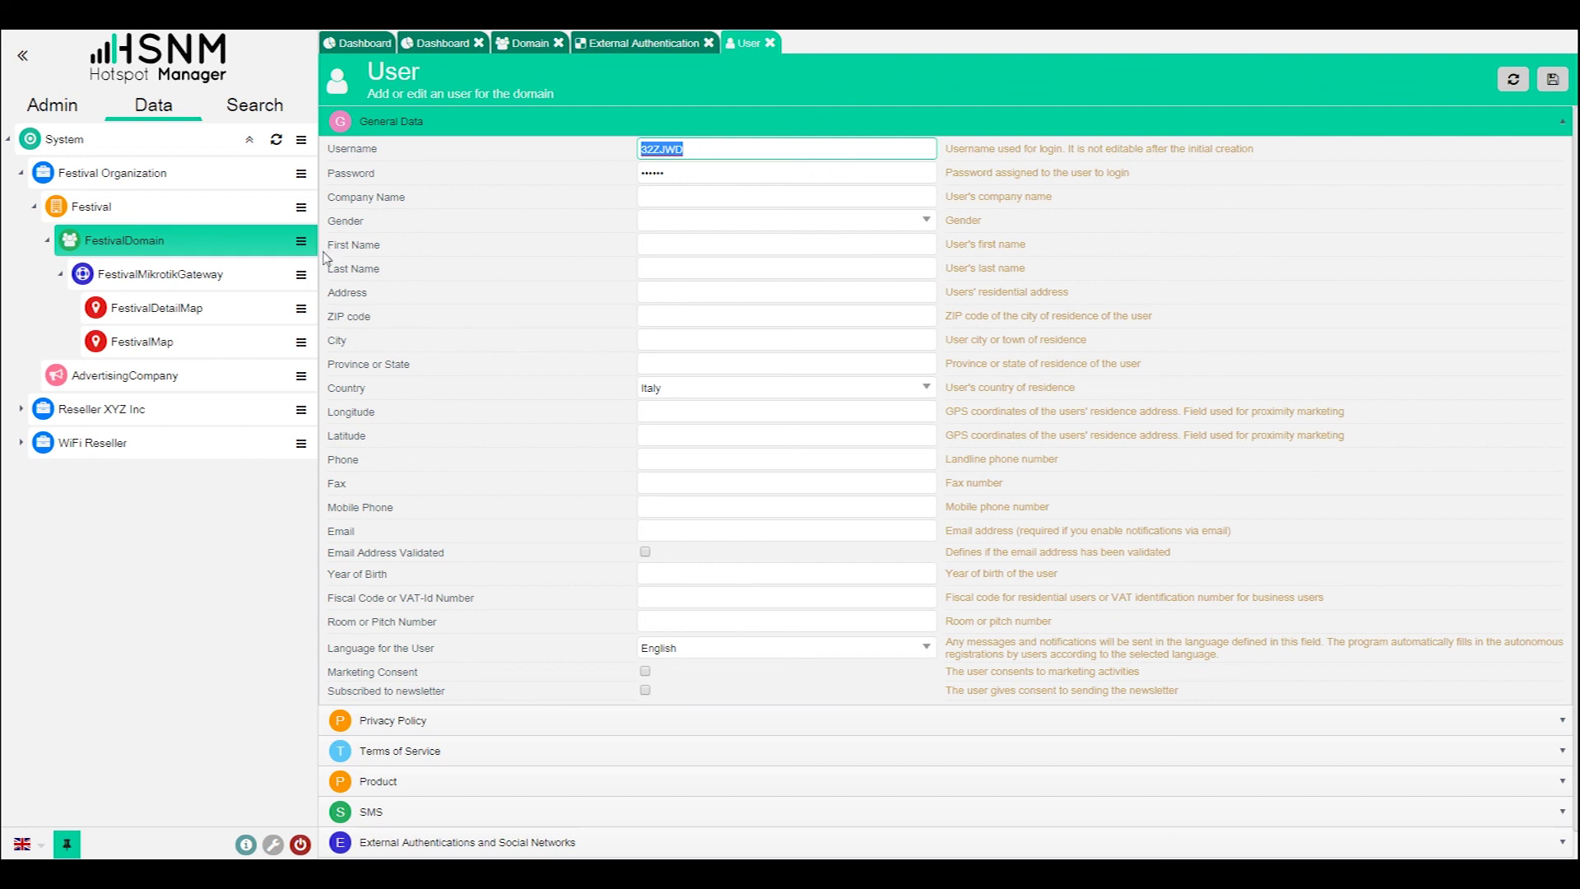
{"action": "left_click", "coordinate": [312, 278]}
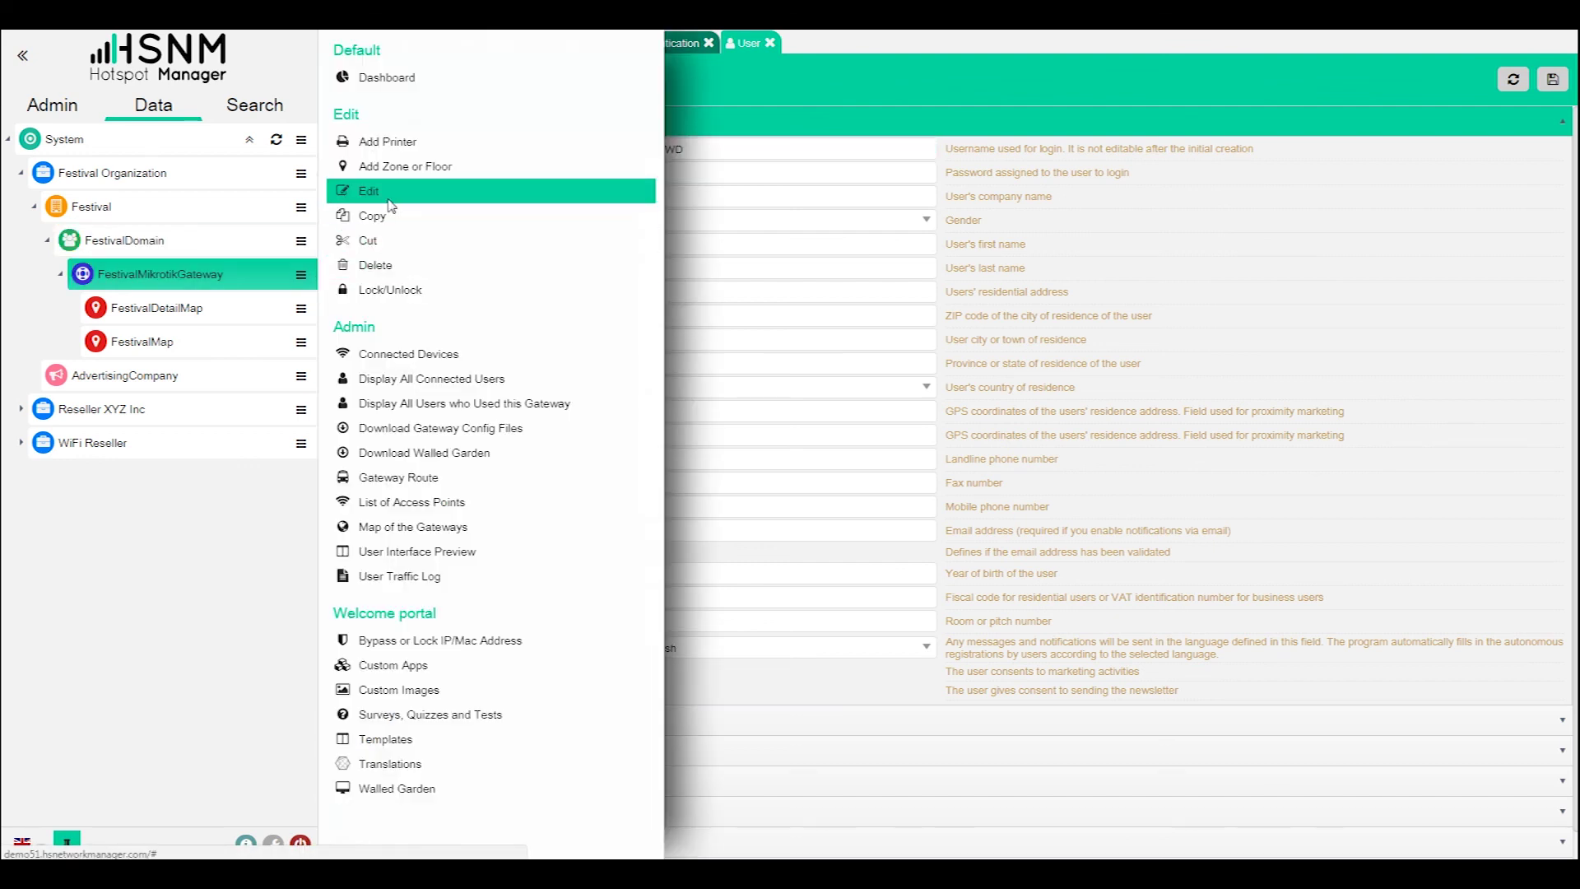
- Edit FestivalMikrotikGateway and expand its sections down to the Authentication via Mac Address option
{"action": "left_click", "coordinate": [572, 208]}
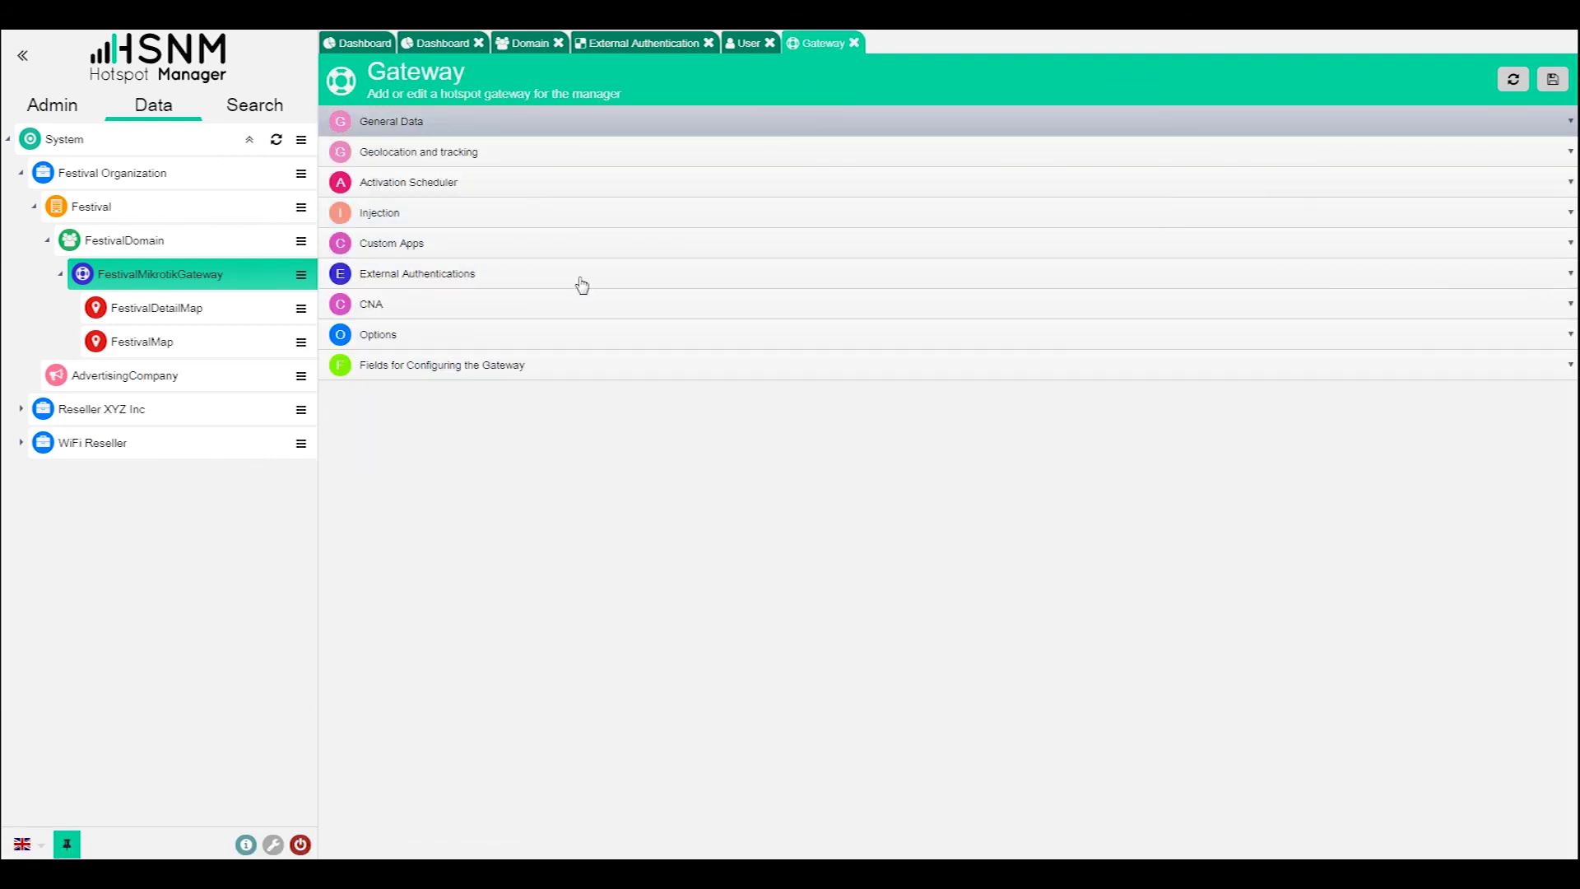
{"action": "left_click", "coordinate": [505, 334]}
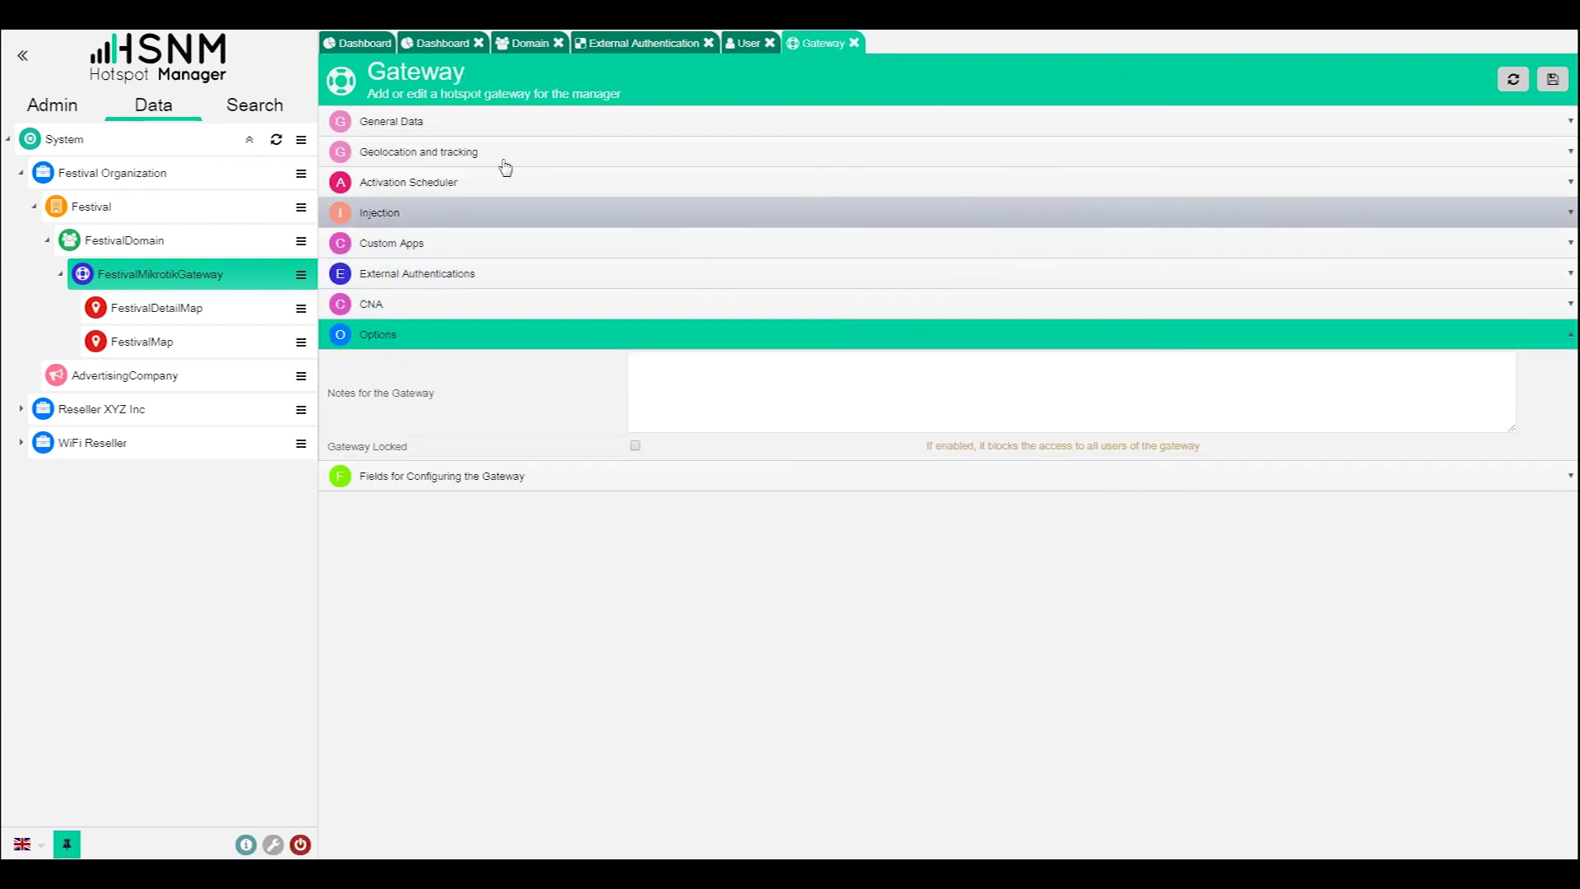
{"action": "left_click", "coordinate": [535, 132]}
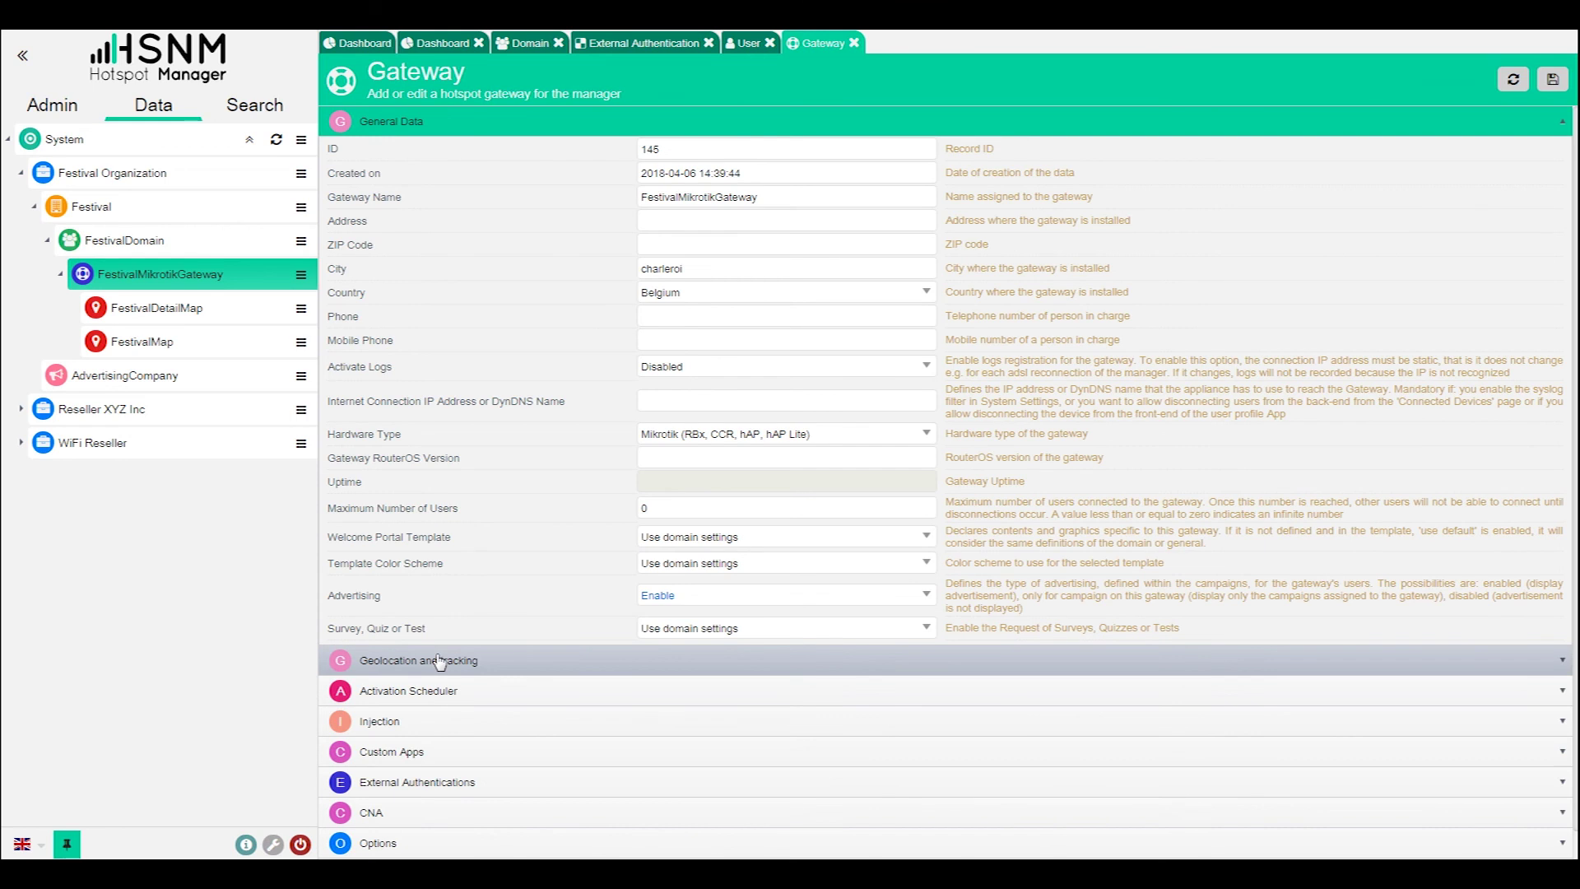
{"action": "left_click", "coordinate": [435, 751]}
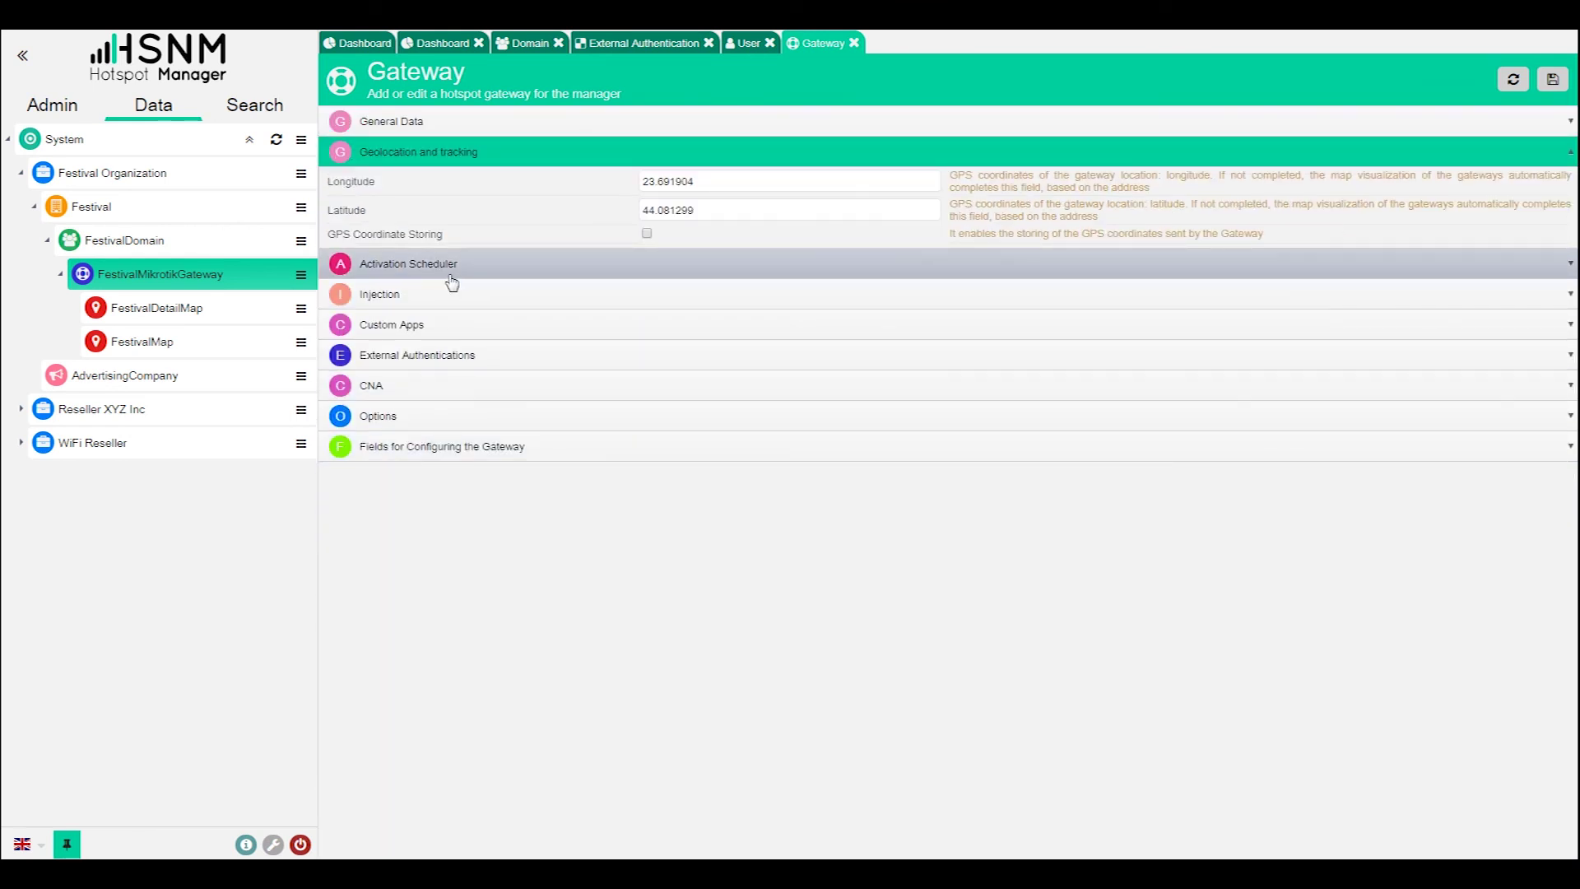
{"action": "left_click", "coordinate": [444, 362]}
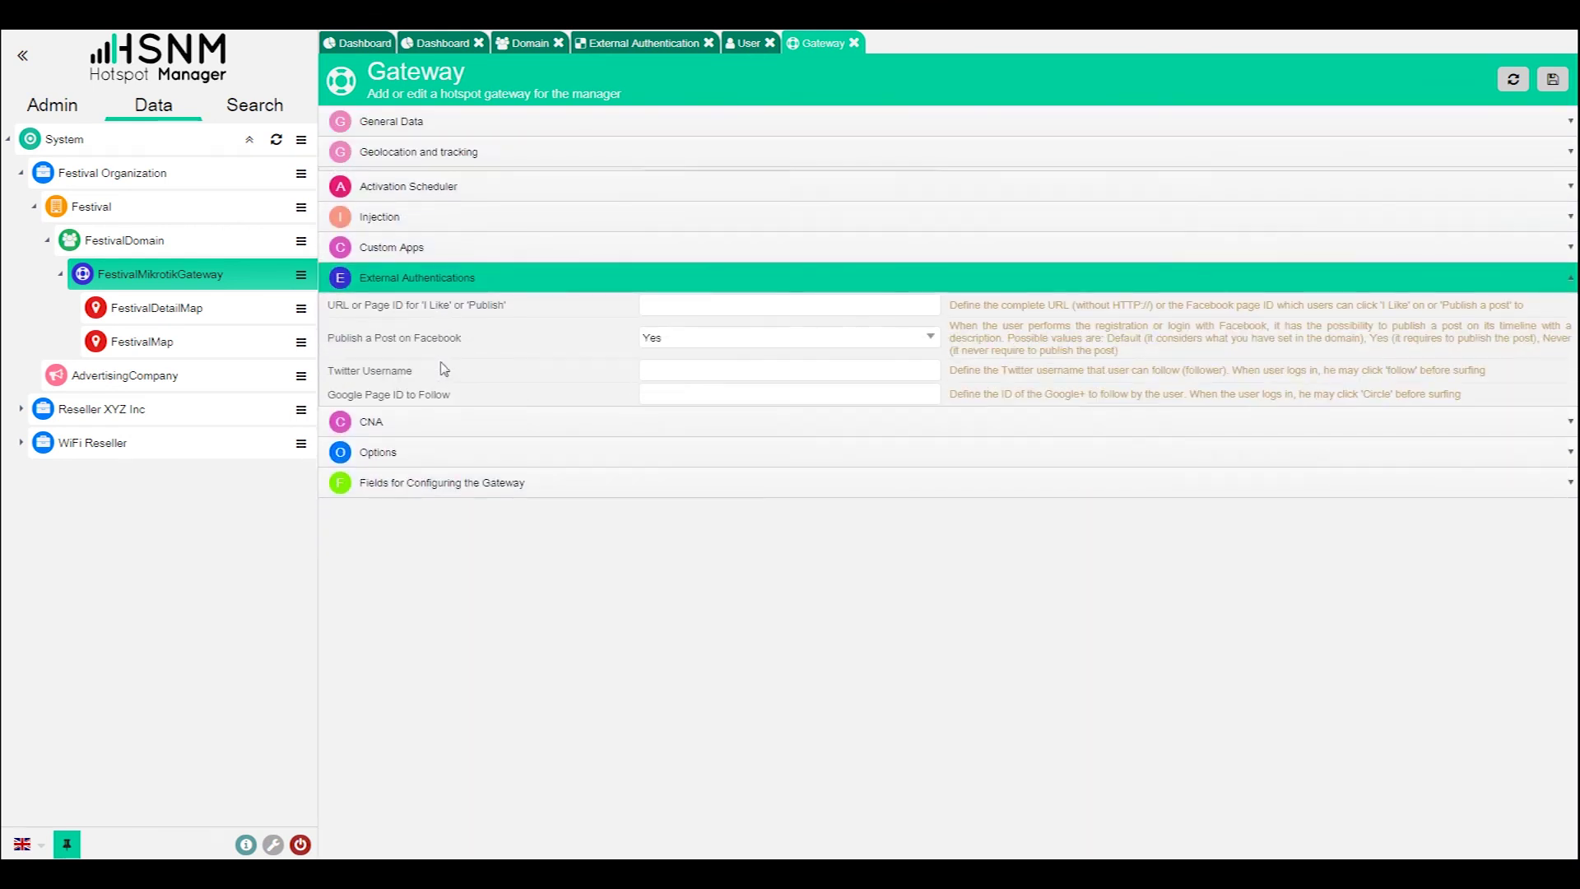
{"action": "left_click", "coordinate": [430, 461]}
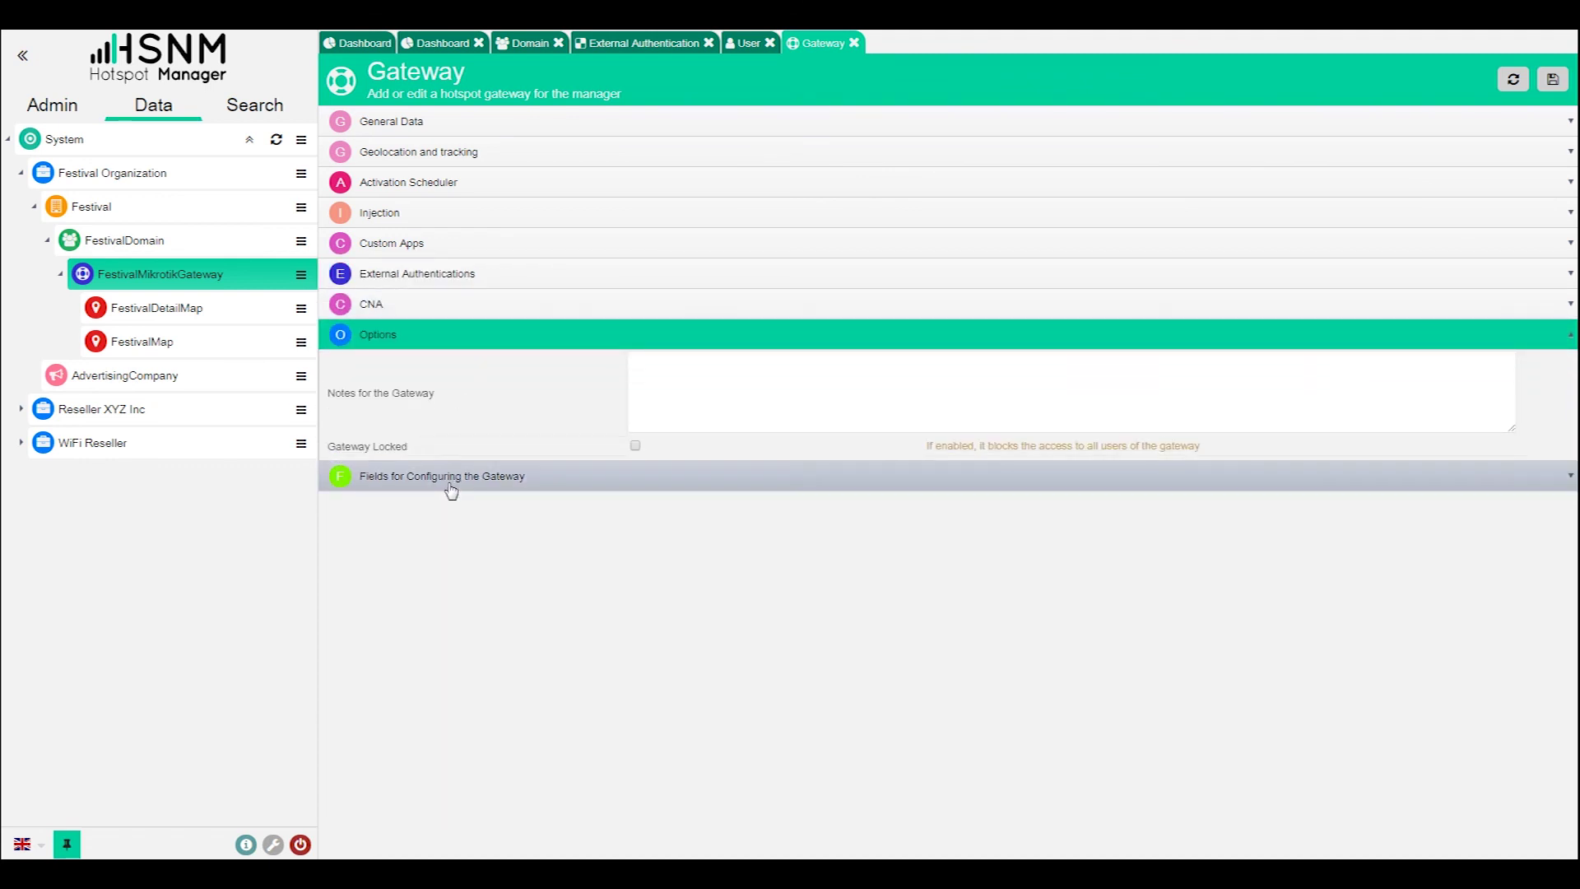
{"action": "left_click", "coordinate": [449, 484]}
{"action": "left_click", "coordinate": [459, 399]}
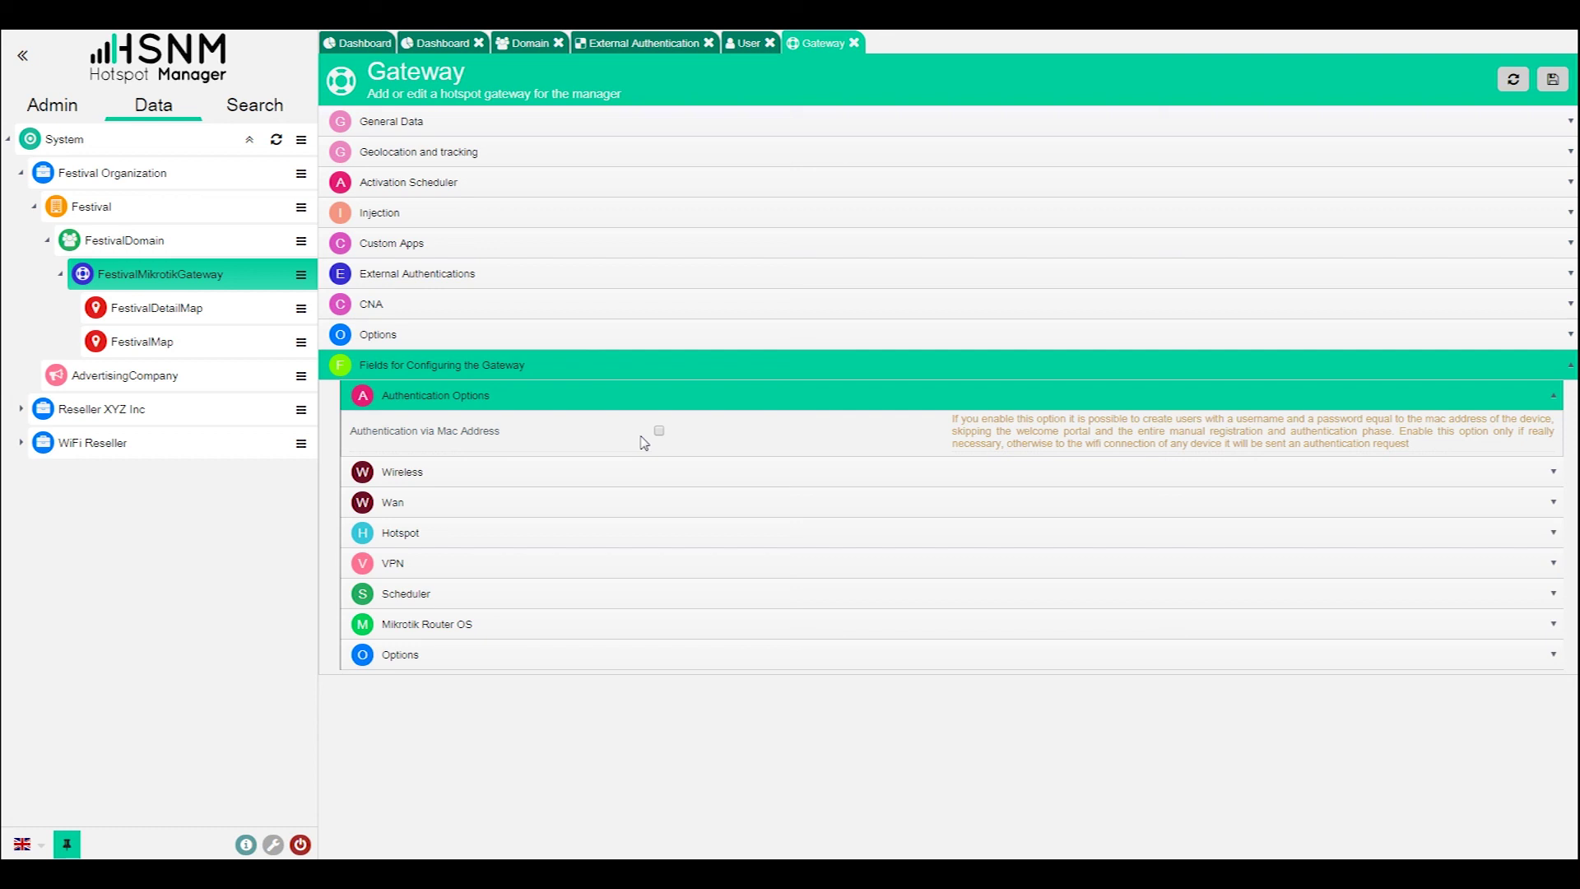
- Close the Gateway and User pages, then open FestivalDetailMap's Access Point Map
{"action": "left_click", "coordinate": [856, 43]}
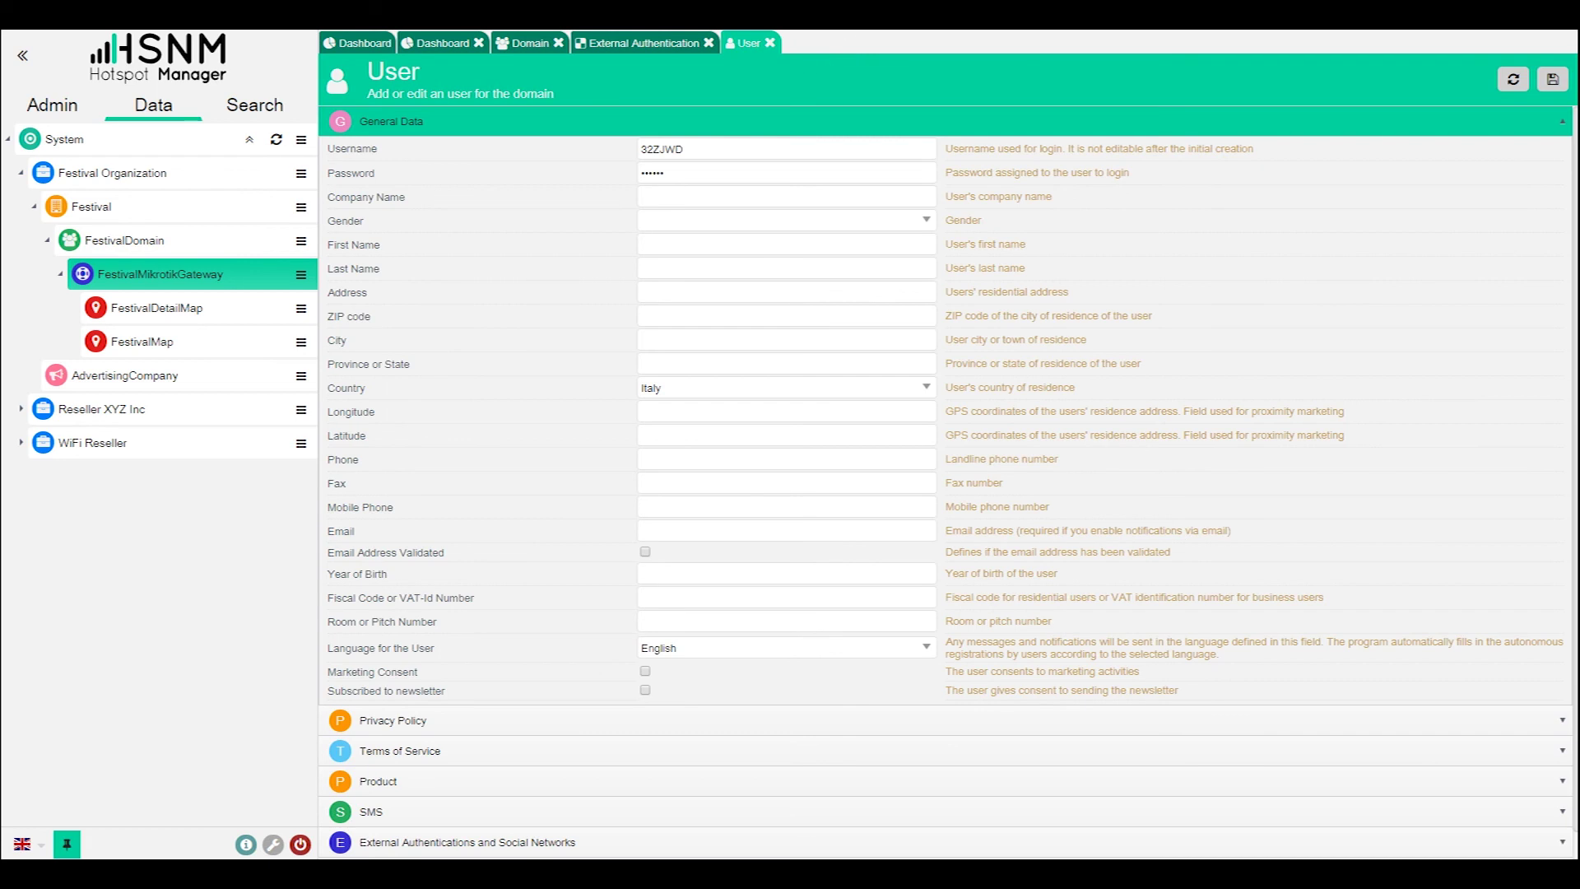
{"action": "left_click", "coordinate": [646, 43]}
{"action": "left_click", "coordinate": [753, 44]}
{"action": "left_click", "coordinate": [768, 43]}
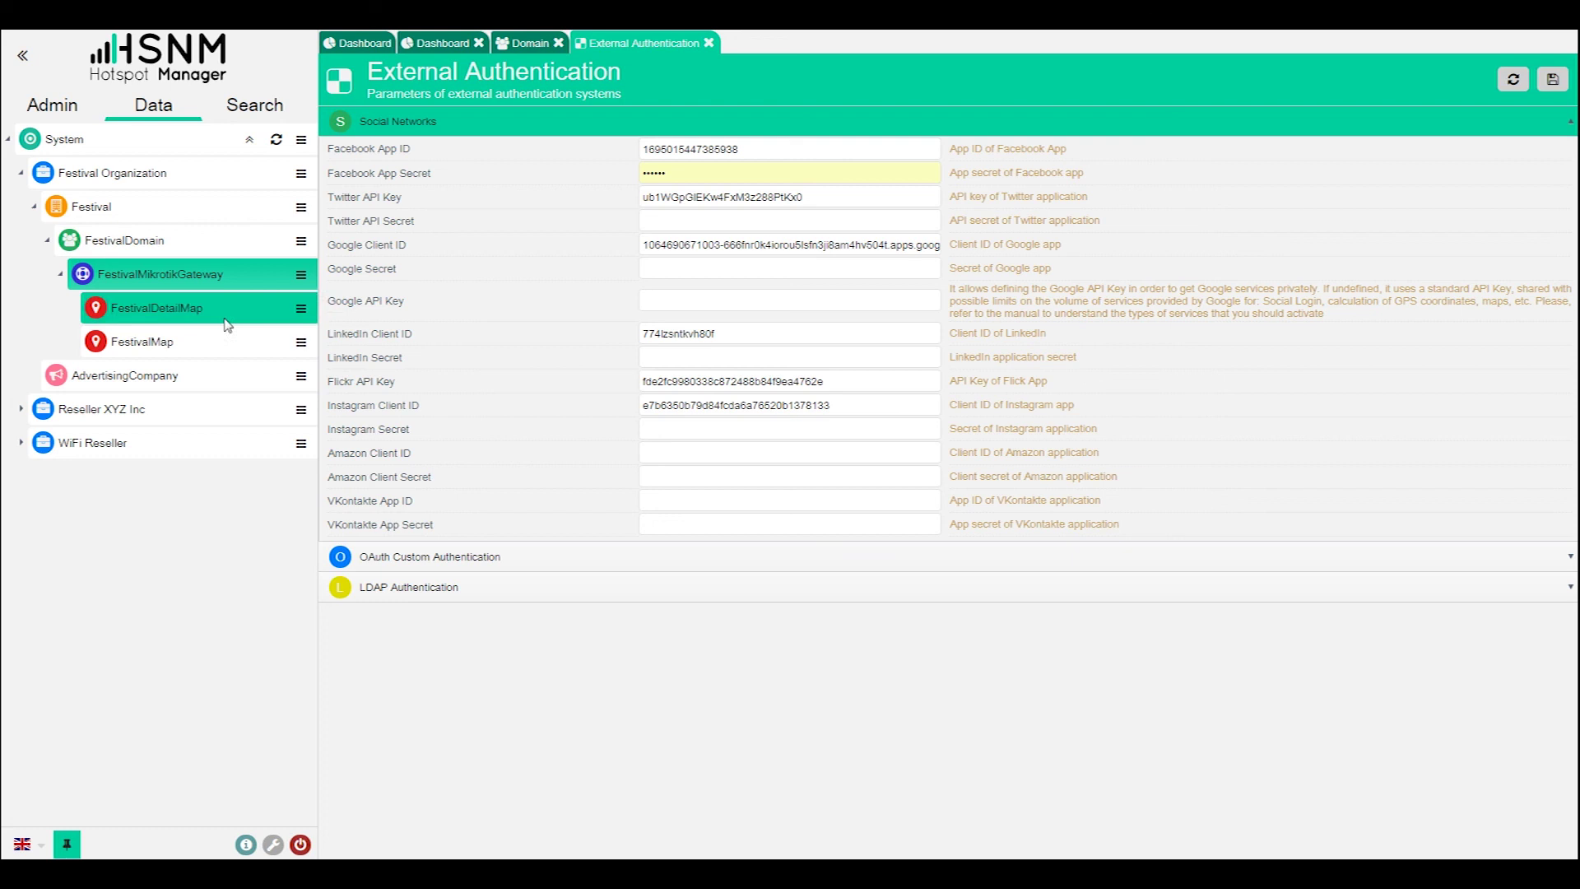
{"action": "left_click", "coordinate": [301, 310]}
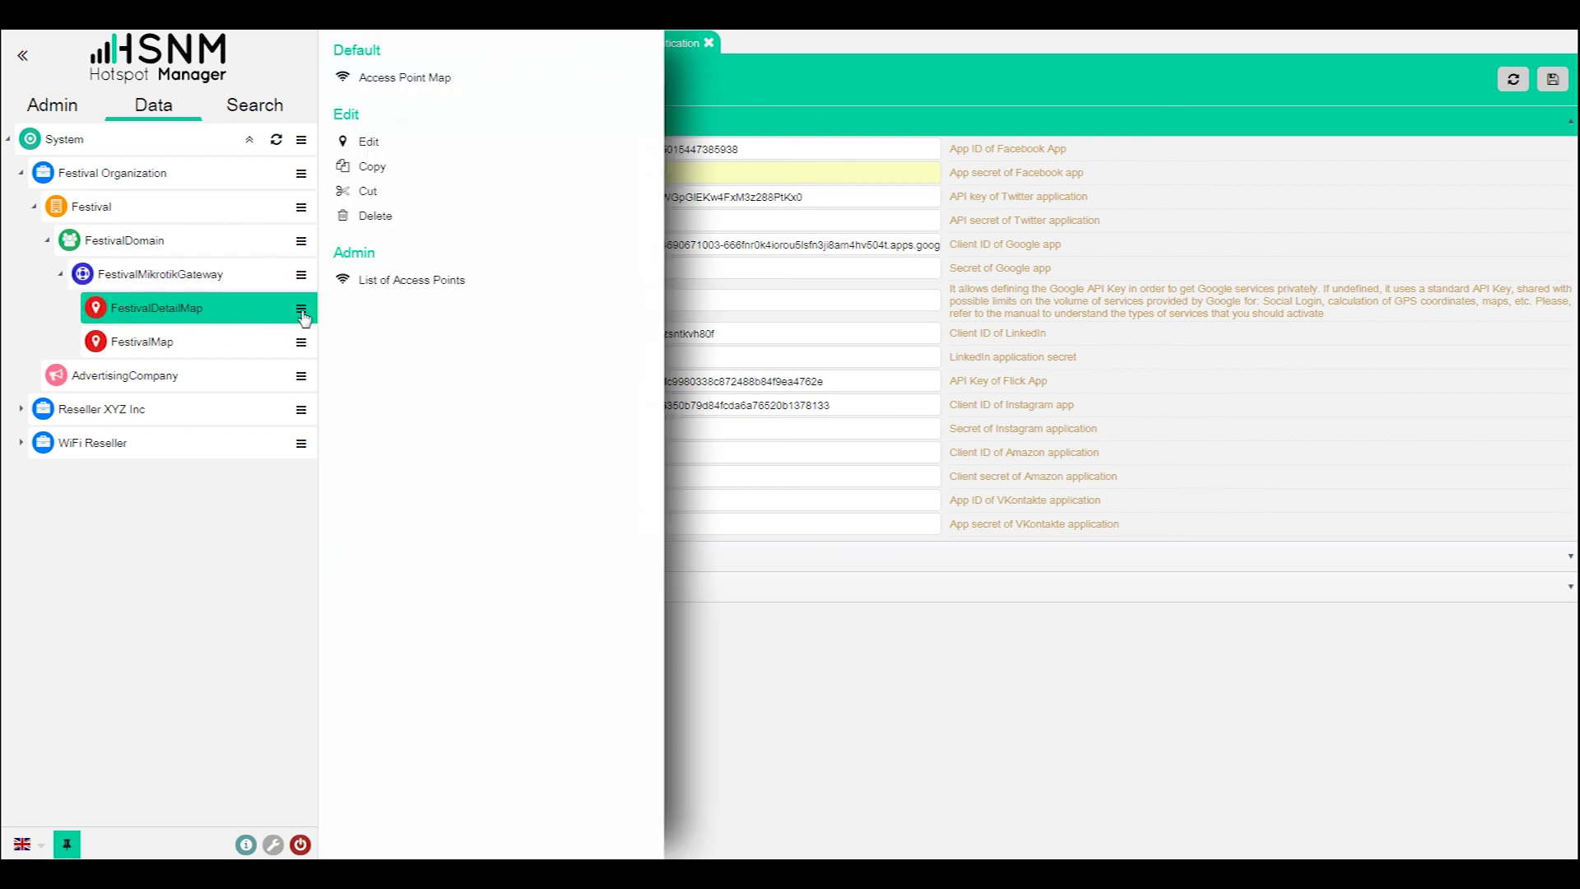
{"action": "left_click", "coordinate": [465, 82]}
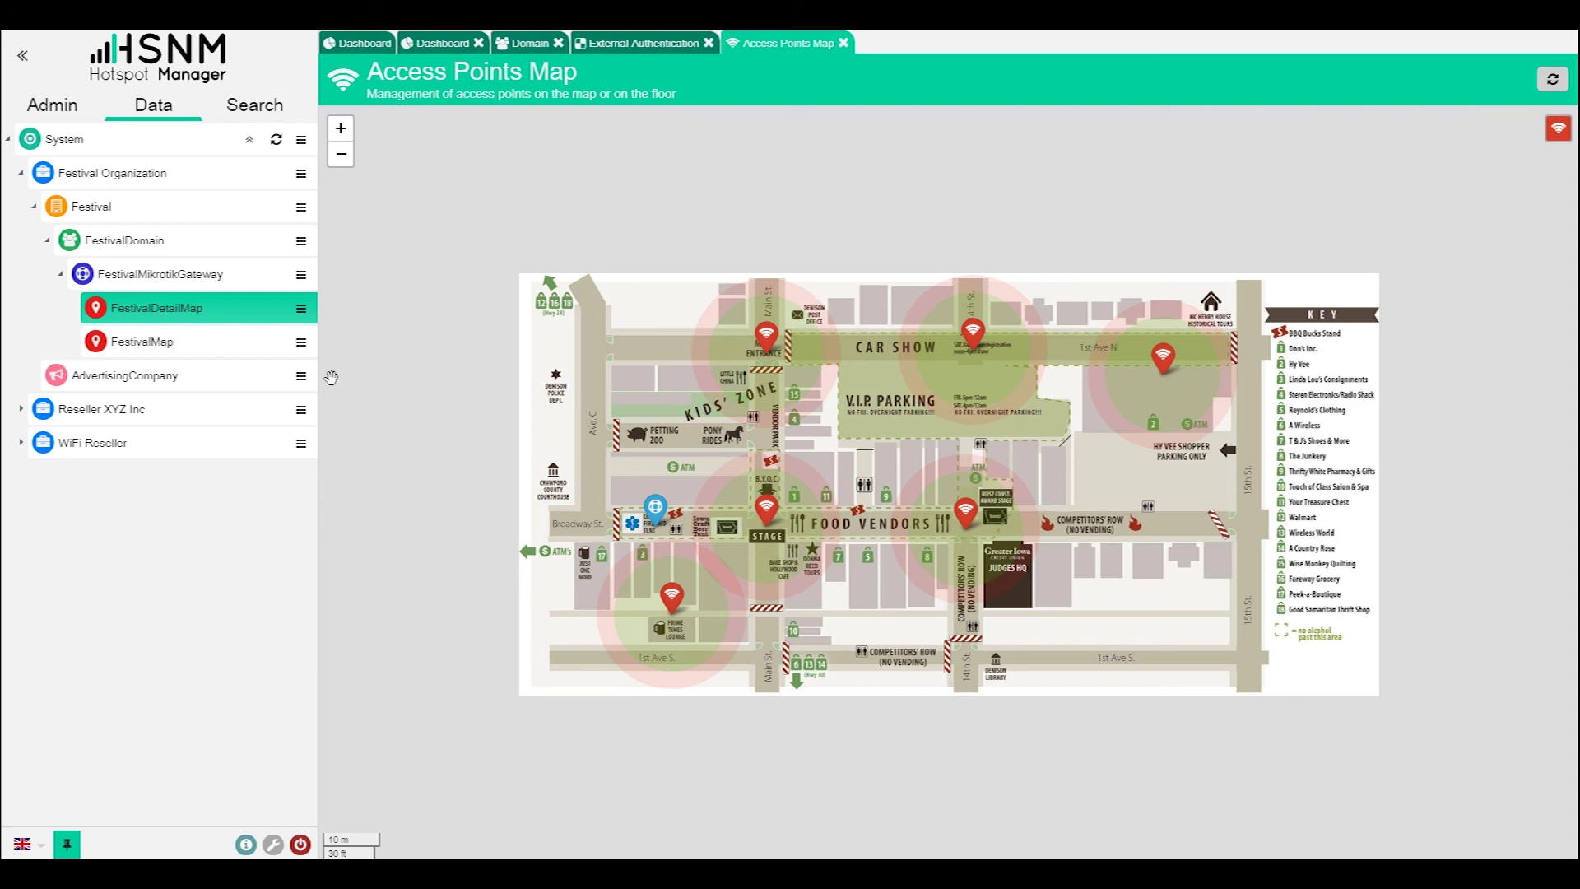
- Edit the AdvertisingCompany manager, expanding its CSS and General Data sections, then switch to Admin
{"action": "left_click", "coordinate": [300, 376]}
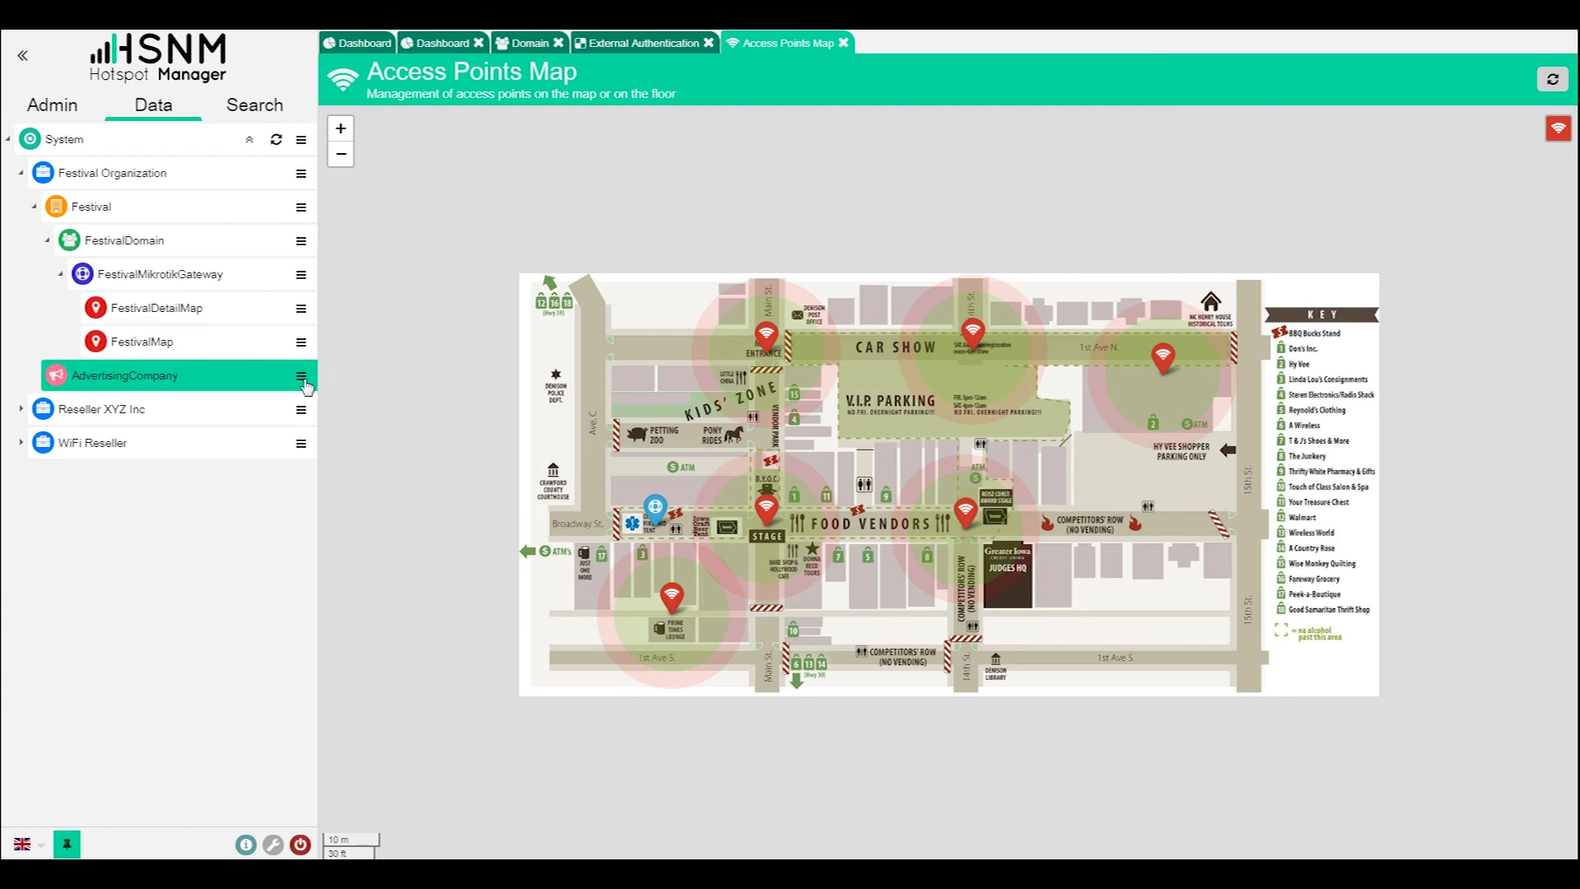
{"action": "left_click", "coordinate": [376, 167]}
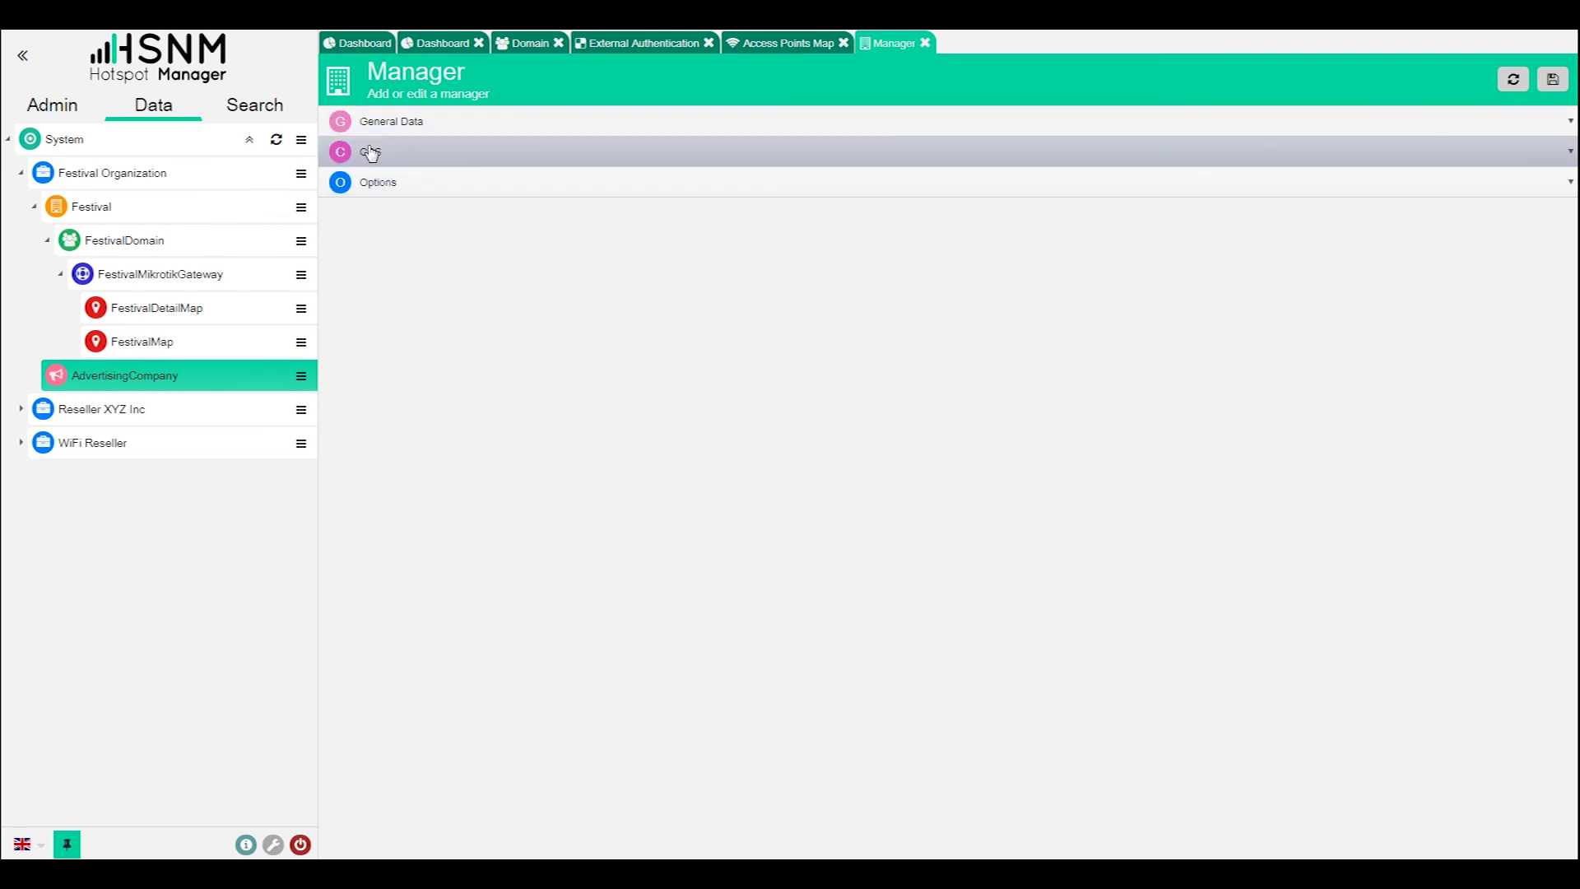
{"action": "left_click", "coordinate": [371, 151]}
{"action": "left_click", "coordinate": [372, 121]}
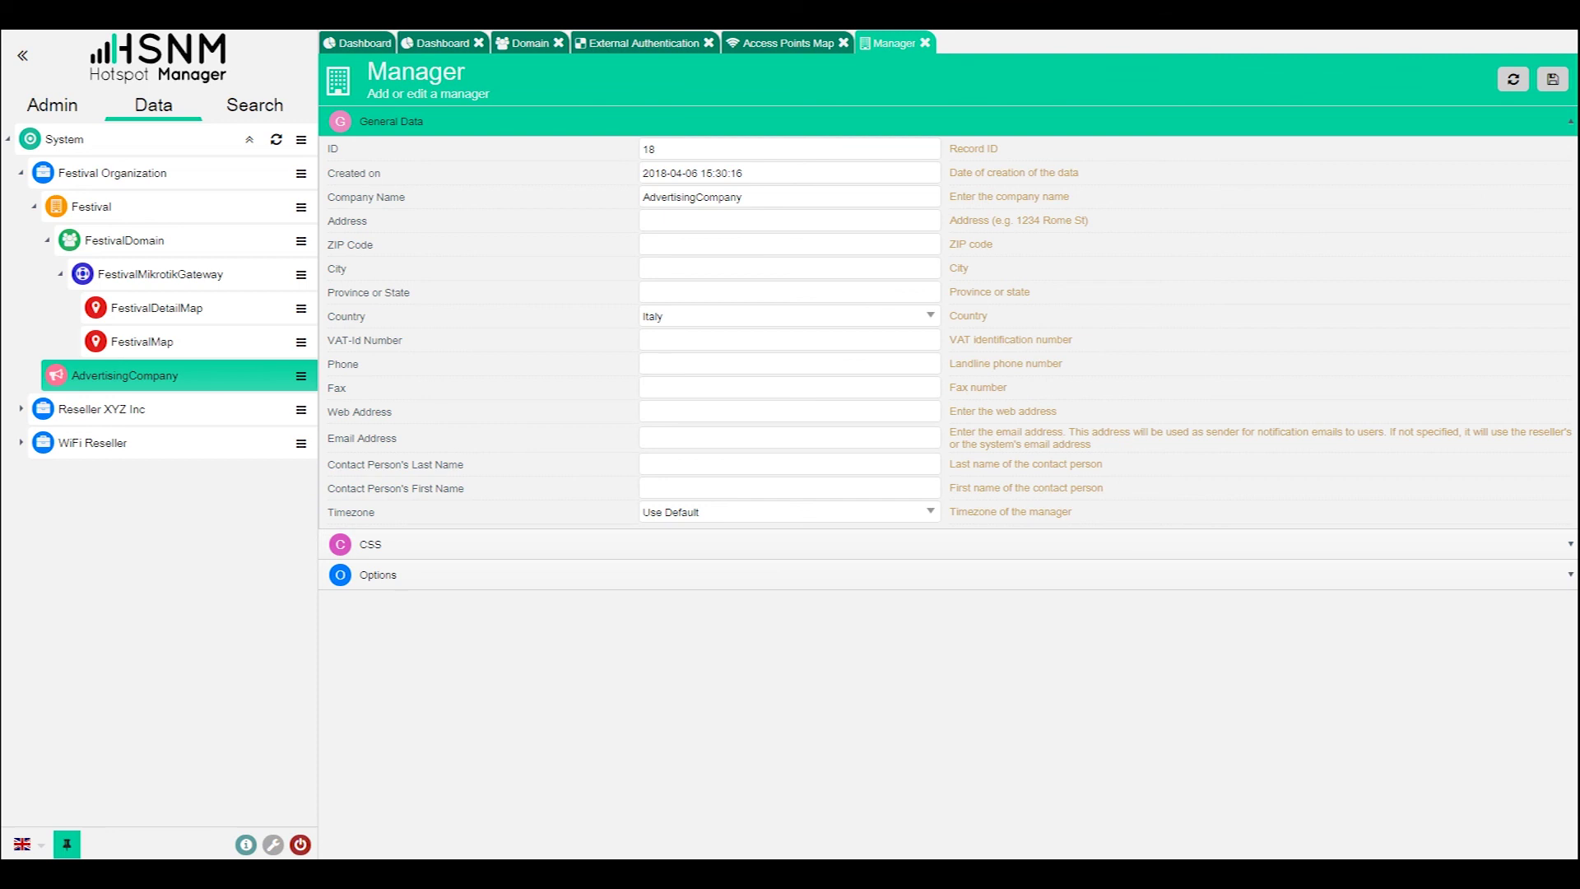
{"action": "left_click", "coordinate": [70, 107]}
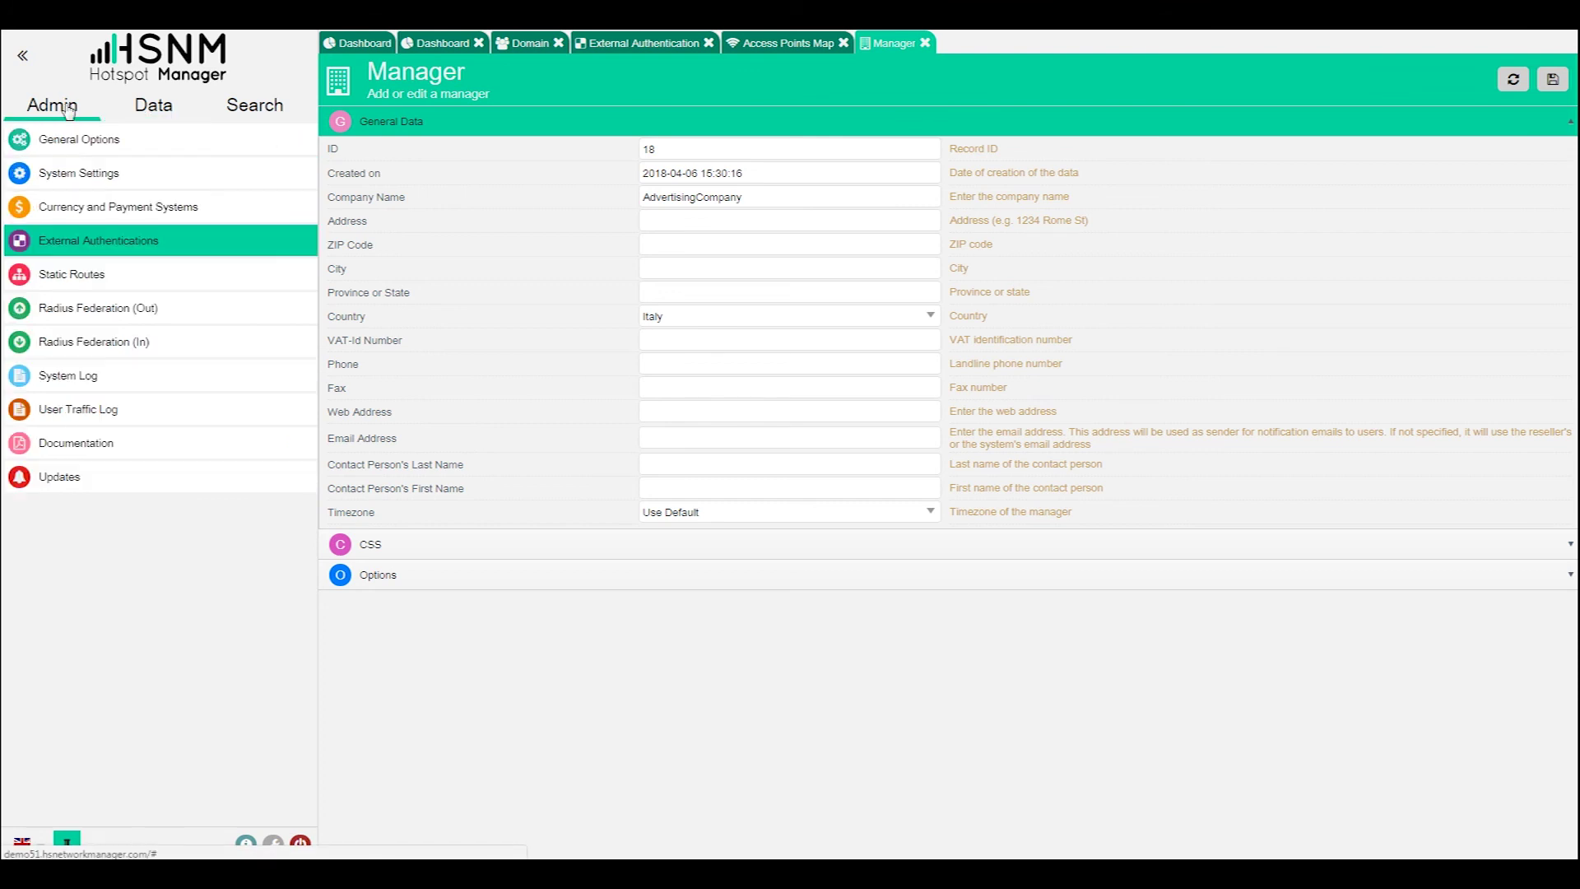
- Show the Updates page with version 6.0.131 and the available upgrades
{"action": "left_click", "coordinate": [59, 477]}
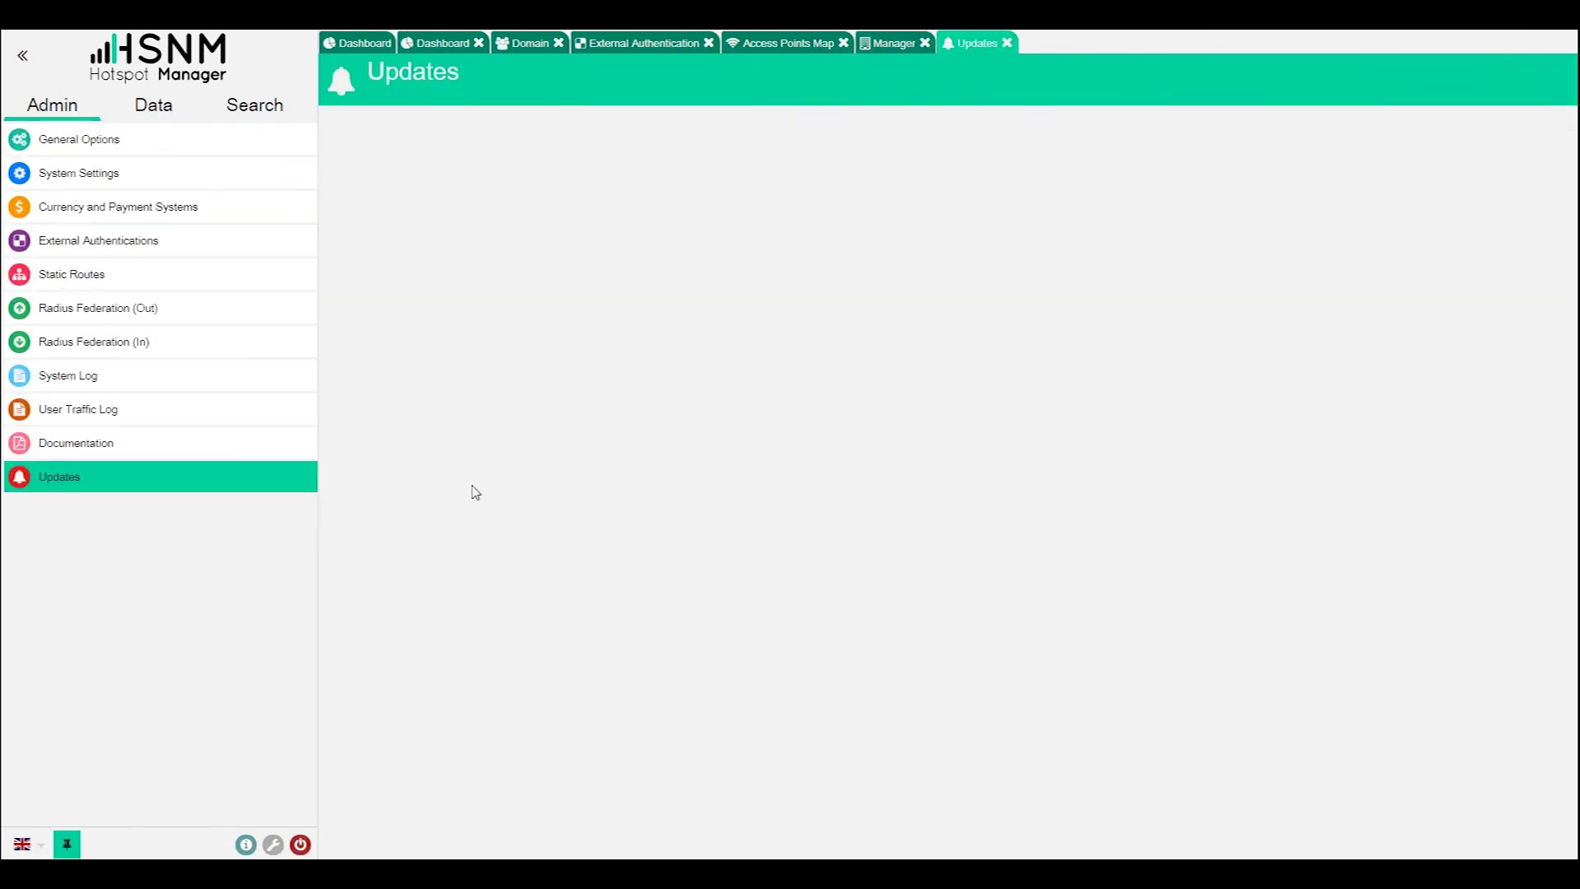